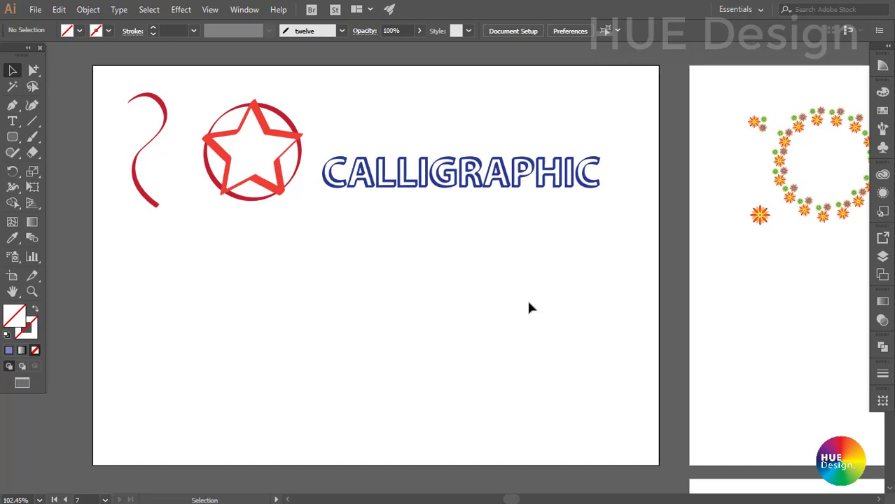
- Show the Brushes panel from the Window menu beside the CALLIGRAPHIC artboard
{"action": "left_click", "coordinate": [246, 10]}
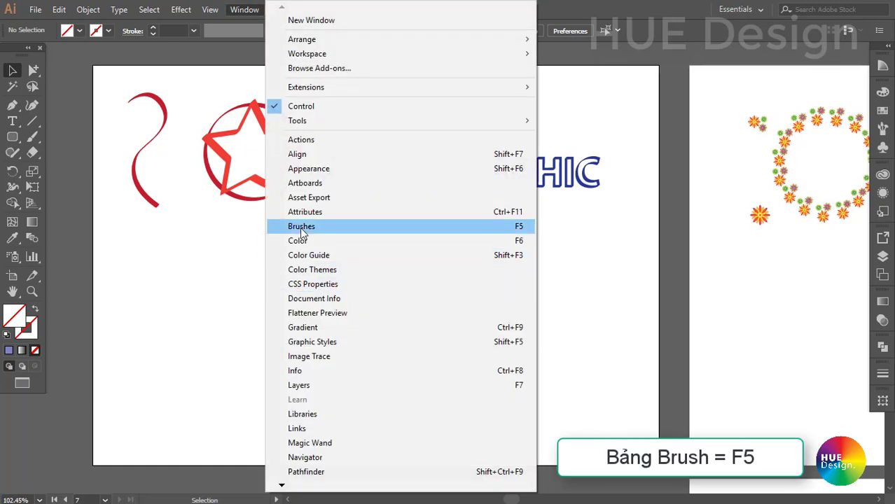
{"action": "left_click", "coordinate": [302, 228]}
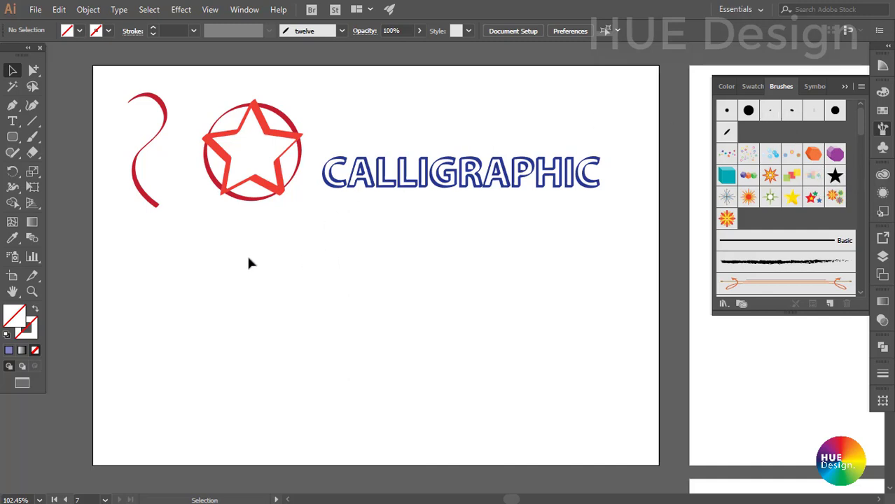
- Marquee-select then deselect the CALLIGRAPHIC lettering, leaving the Paintbrush tool active
{"action": "left_click", "coordinate": [34, 142]}
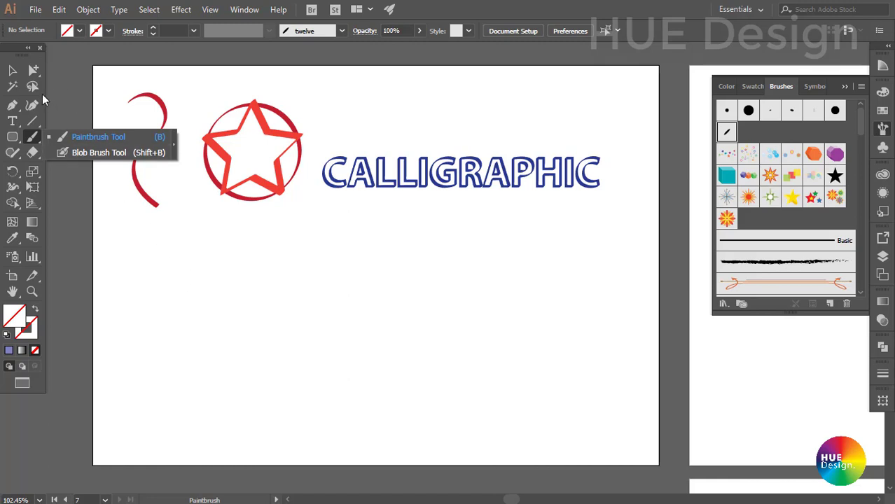
{"action": "left_click", "coordinate": [11, 70]}
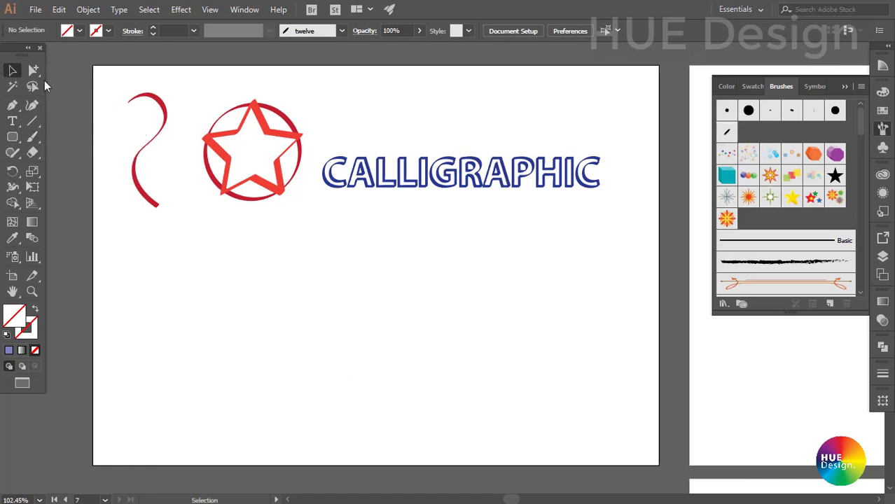
{"action": "left_click_drag", "start_coordinate": [329, 132], "coordinate": [632, 198]}
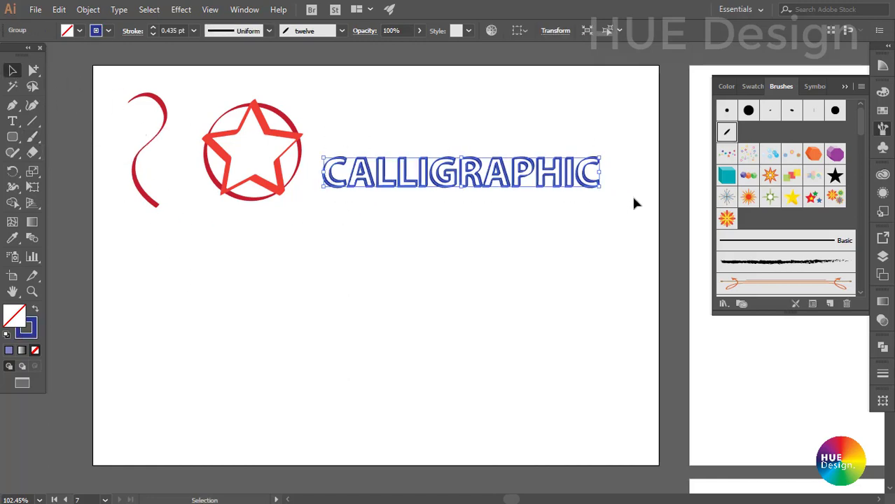
{"action": "left_click", "coordinate": [567, 210]}
{"action": "key", "text": "b"}
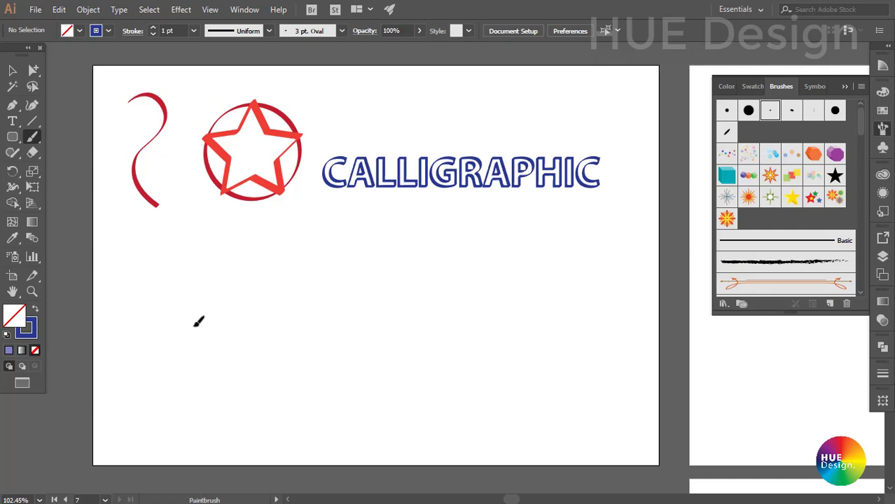
- Paint a test wave below the star and try the 5 pt. Oval and 5 pt. Flat brushes on it
{"action": "mouse_move", "coordinate": [194, 341]}
{"action": "left_mouse_down"}
{"action": "mouse_move", "coordinate": [245, 336]}
{"action": "mouse_move", "coordinate": [401, 287]}
{"action": "left_mouse_up"}
{"action": "key", "text": "v"}
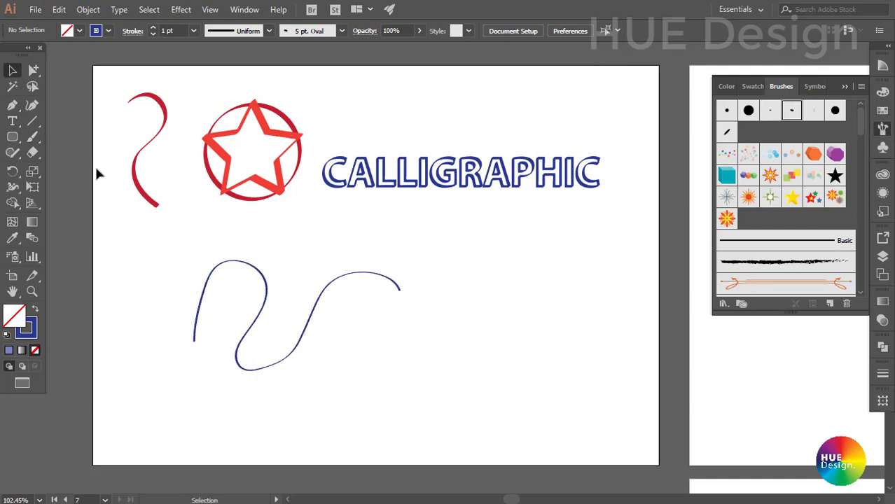
{"action": "left_click_drag", "start_coordinate": [132, 213], "coordinate": [282, 307]}
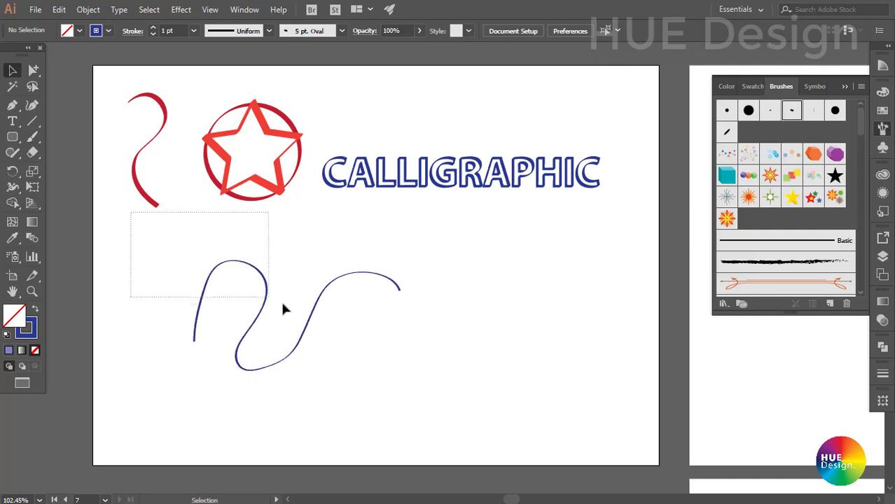
{"action": "left_click", "coordinate": [791, 112]}
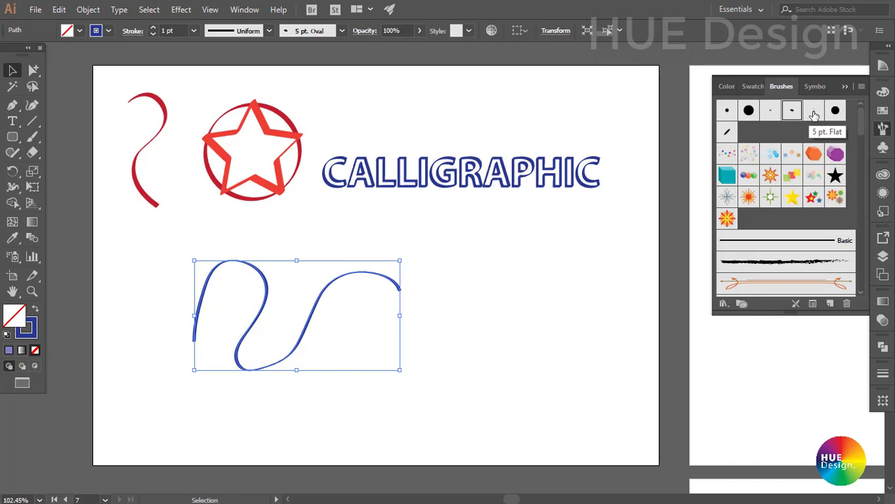
{"action": "left_click", "coordinate": [814, 113]}
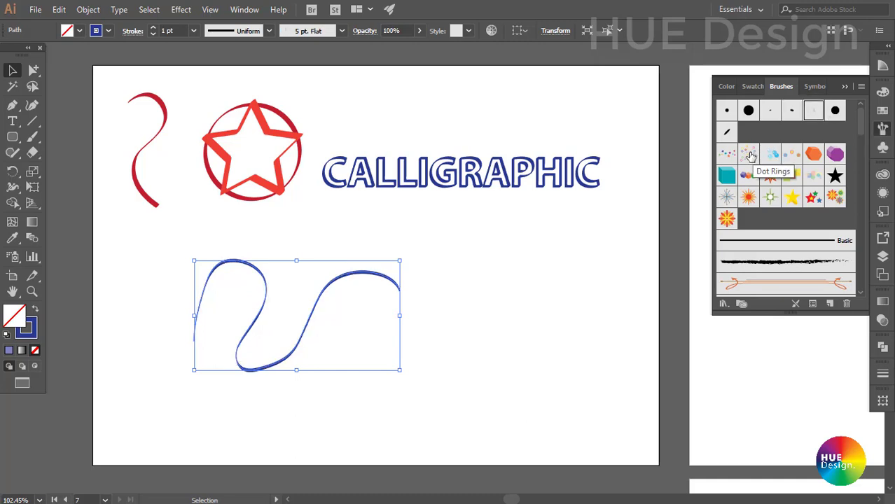
{"action": "left_click", "coordinate": [410, 321]}
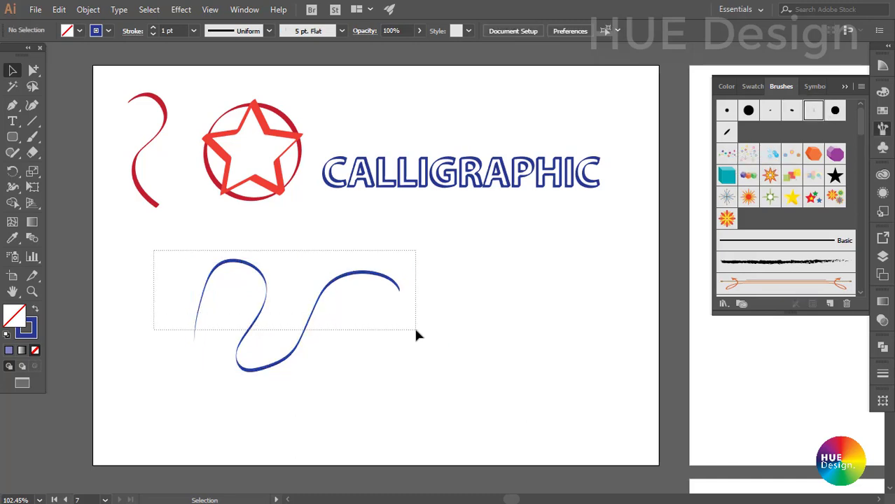
{"action": "key", "text": "ctrl+z"}
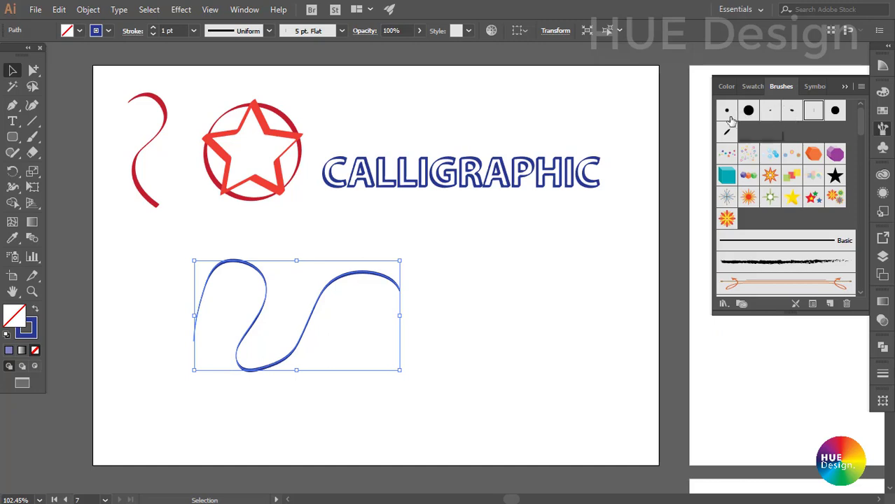
- Cycle the wave through 3 pt. Oval, Dot Rings and 15 pt. Round brushes, then delete it
{"action": "left_click", "coordinate": [791, 114]}
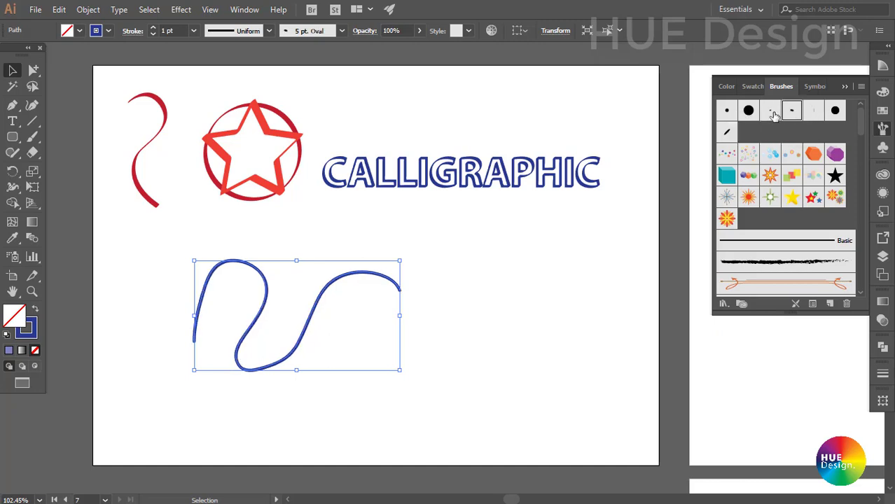
{"action": "left_click", "coordinate": [770, 114]}
{"action": "left_click", "coordinate": [747, 155]}
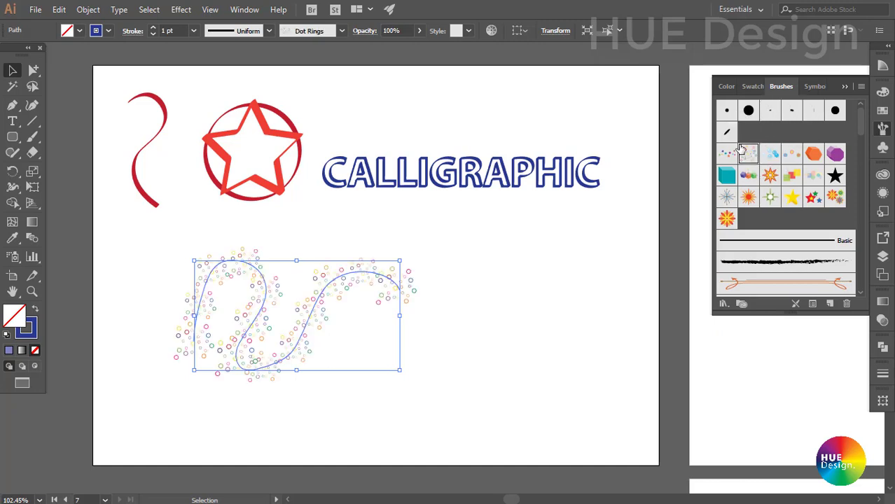
{"action": "left_click", "coordinate": [727, 134]}
{"action": "left_click", "coordinate": [746, 114]}
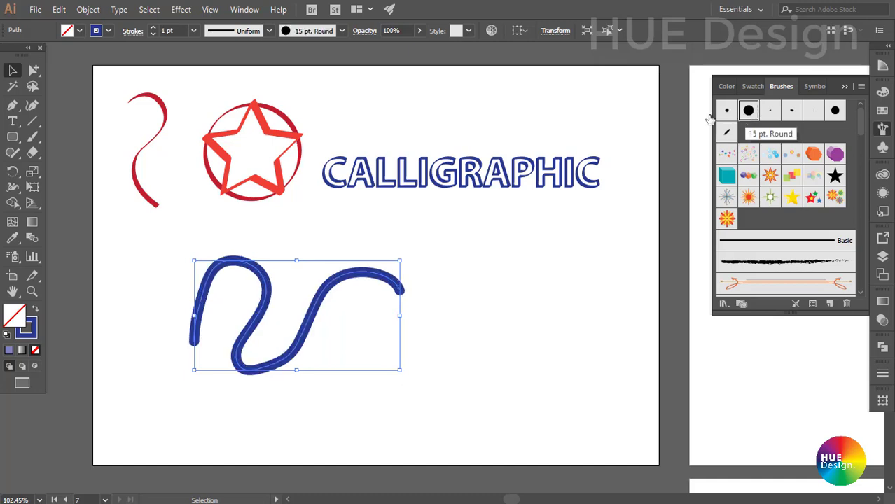
{"action": "left_click", "coordinate": [134, 284]}
{"action": "left_click_drag", "start_coordinate": [134, 285], "coordinate": [410, 339]}
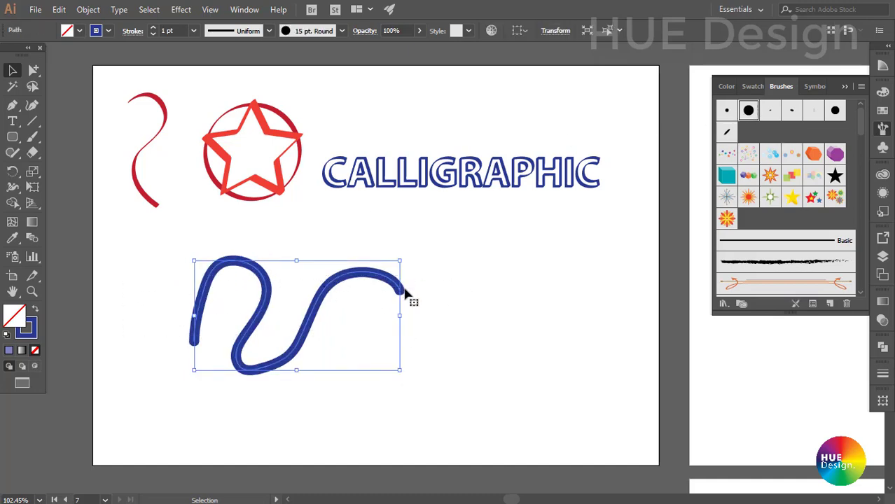
{"action": "key", "text": "Delete"}
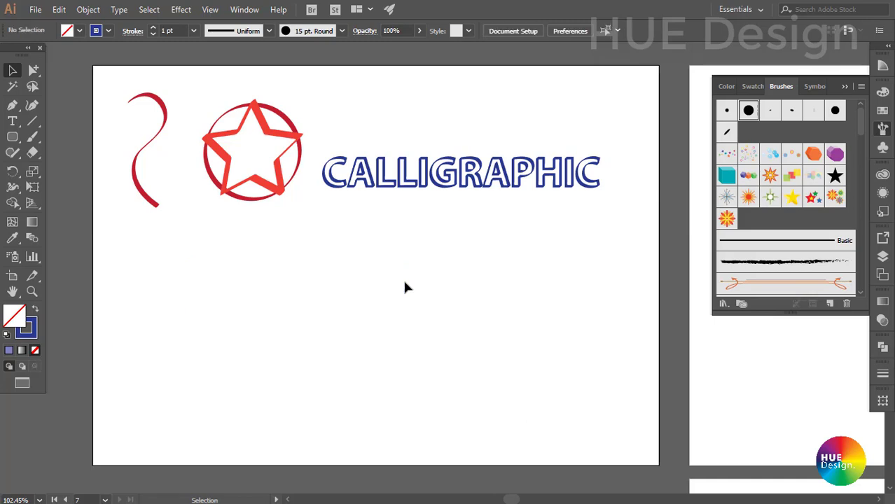
{"action": "left_click", "coordinate": [11, 112]}
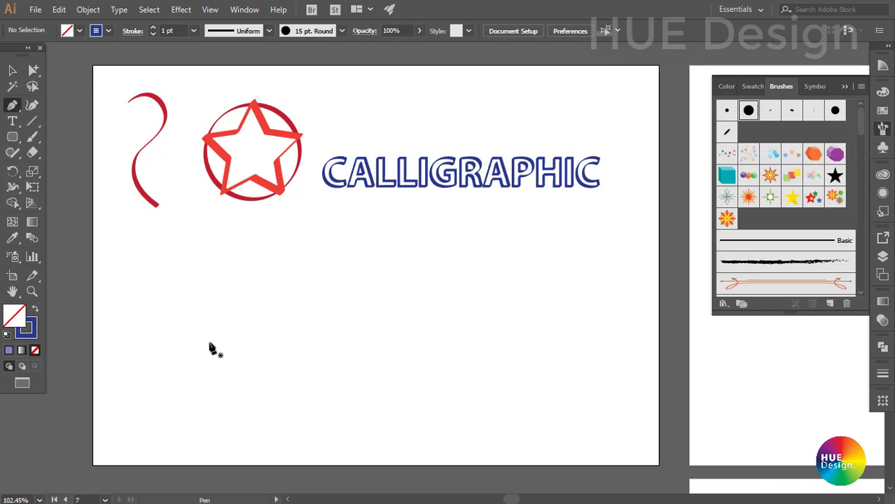
{"action": "mouse_move", "coordinate": [214, 349]}
{"action": "left_mouse_down"}
{"action": "mouse_move", "coordinate": [230, 304]}
{"action": "mouse_move", "coordinate": [259, 286]}
{"action": "left_mouse_up"}
{"action": "left_click_drag", "start_coordinate": [278, 346], "coordinate": [294, 356]}
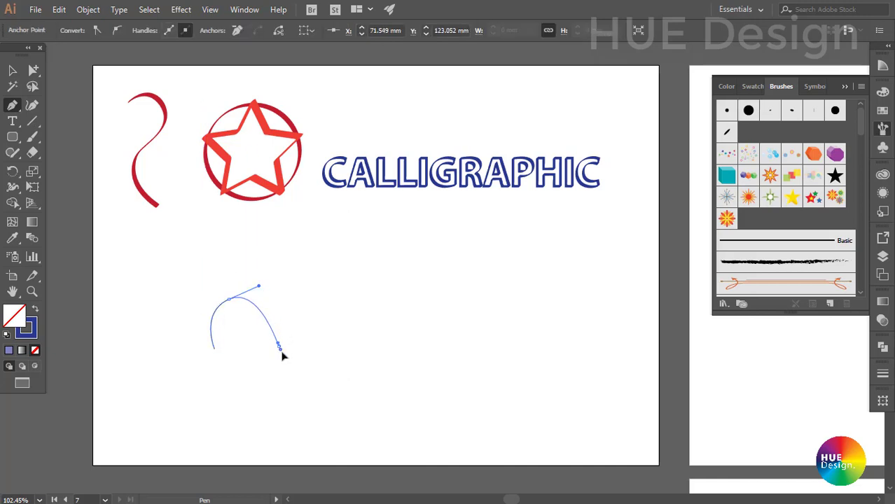
{"action": "key", "text": "ctrl+z"}
{"action": "key", "text": "ctrl+z"}
{"action": "key", "text": "ctrl+z"}
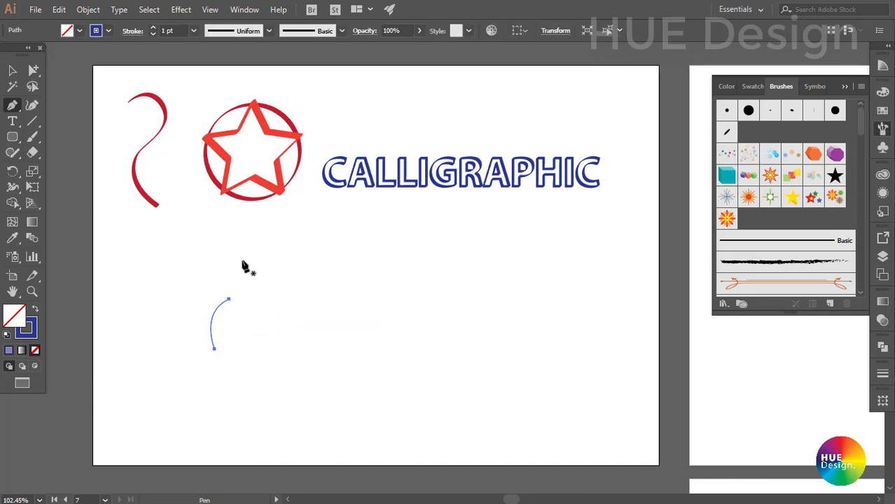
{"action": "key", "text": "ctrl+z"}
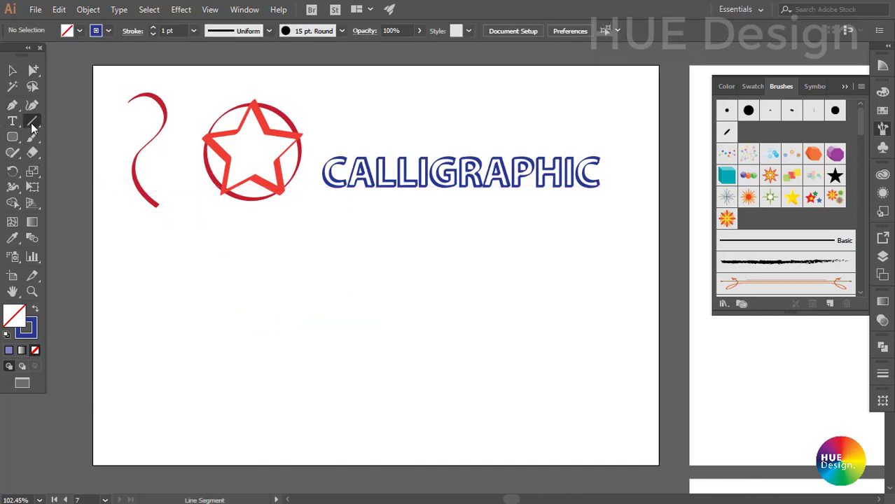
{"action": "left_click", "coordinate": [32, 138]}
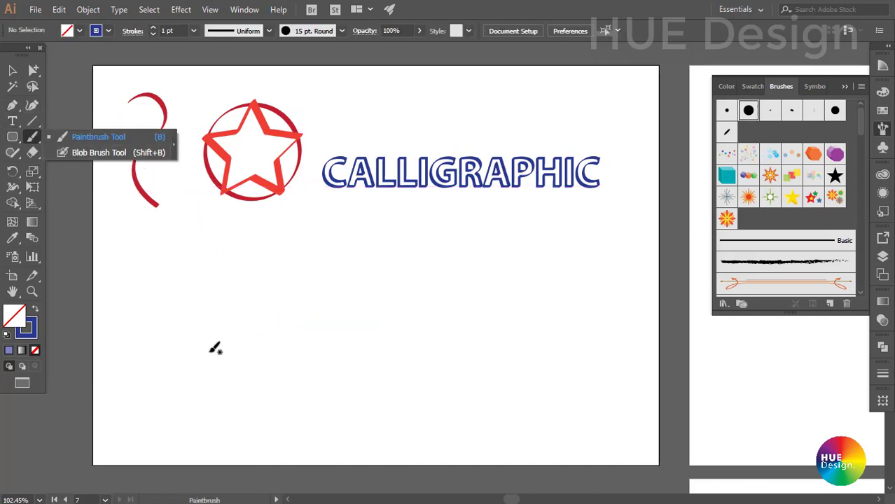
{"action": "mouse_move", "coordinate": [263, 324]}
{"action": "left_mouse_down"}
{"action": "mouse_move", "coordinate": [287, 249]}
{"action": "mouse_move", "coordinate": [328, 294]}
{"action": "mouse_move", "coordinate": [299, 346]}
{"action": "mouse_move", "coordinate": [359, 291]}
{"action": "mouse_move", "coordinate": [410, 314]}
{"action": "mouse_move", "coordinate": [365, 381]}
{"action": "left_mouse_up"}
{"action": "key", "text": "v"}
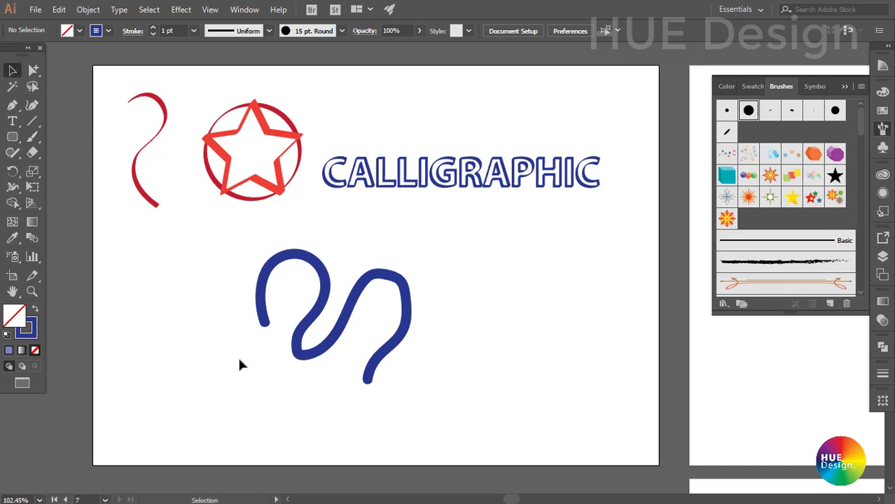
{"action": "left_click_drag", "start_coordinate": [221, 319], "coordinate": [412, 350]}
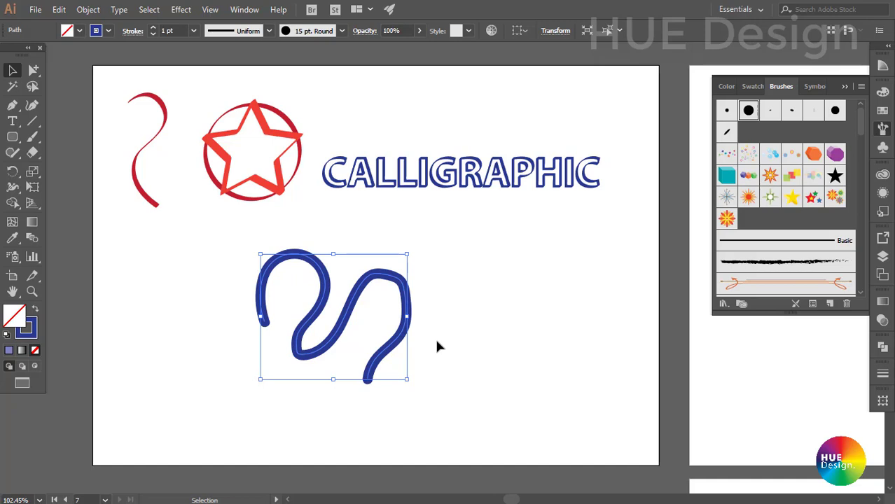
{"action": "key", "text": "Delete"}
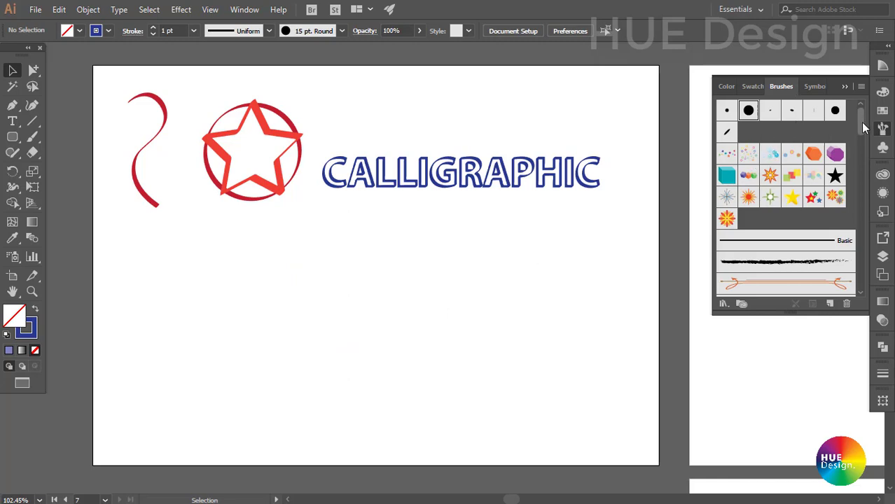
- Open the Brushes panel menu and scroll the brush list back to the top beside artboard 6
{"action": "left_click", "coordinate": [861, 86]}
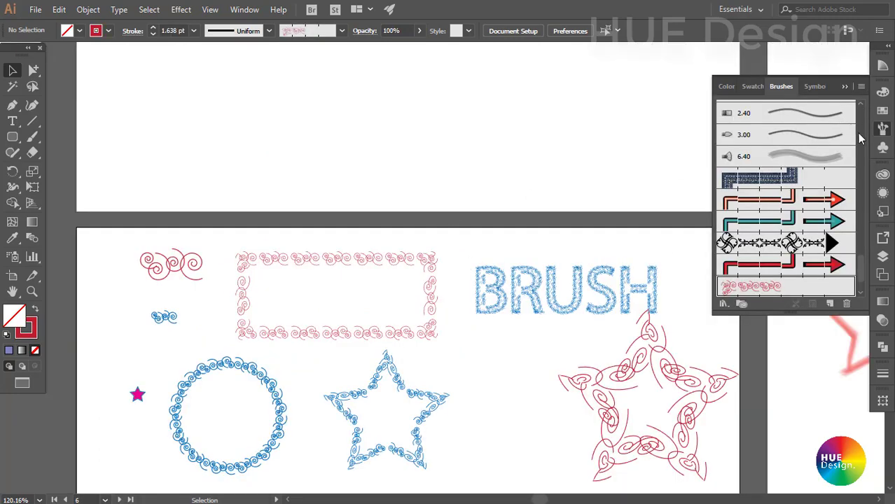
{"action": "left_click_drag", "start_coordinate": [861, 267], "coordinate": [862, 118]}
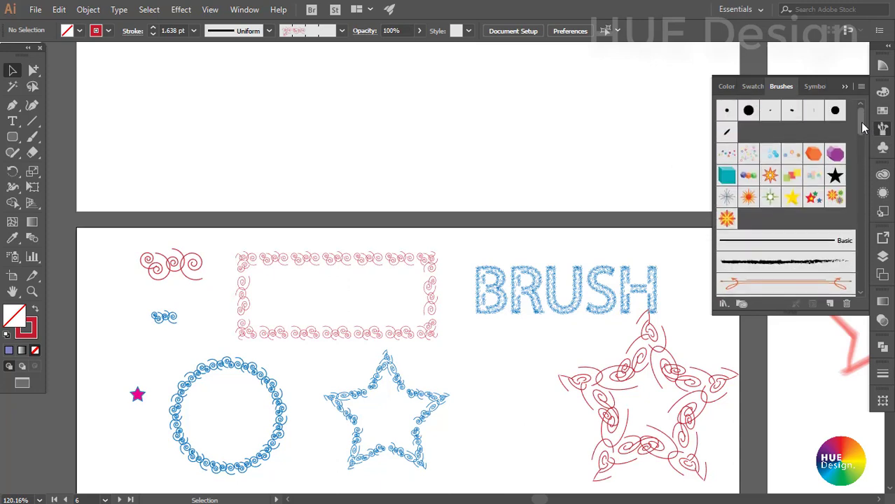
{"action": "left_click", "coordinate": [723, 304]}
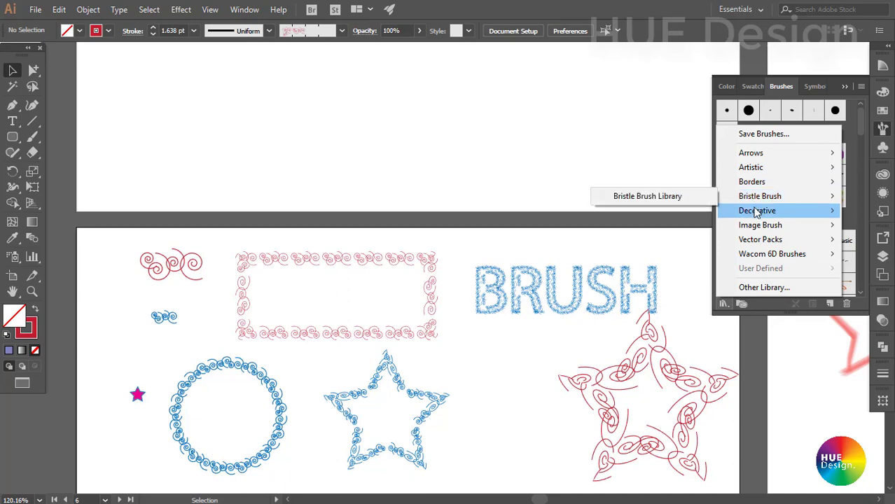
{"action": "mouse_move", "coordinate": [756, 211]}
{"action": "left_click", "coordinate": [760, 305]}
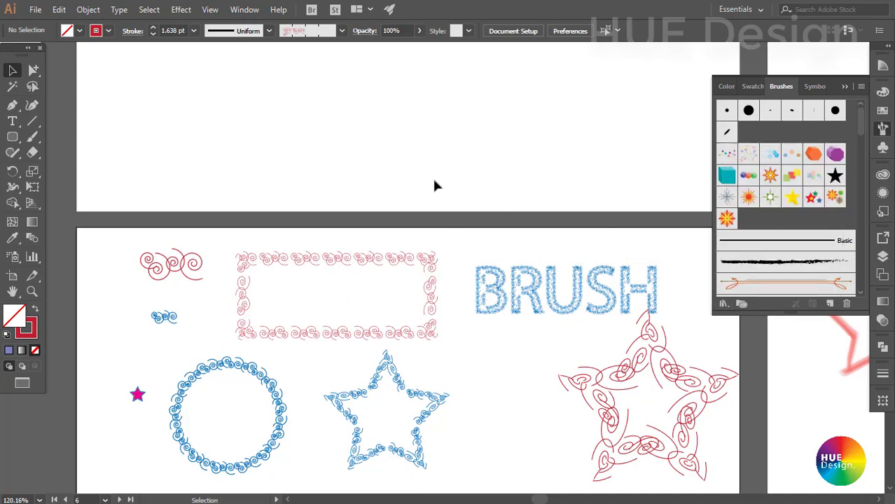
{"action": "scroll", "coordinate": [434, 185], "scroll_direction": "up", "scroll_amount": 5}
- Paint two wavy strokes side by side below the star
{"action": "scroll", "coordinate": [444, 208], "scroll_direction": "up", "scroll_amount": 3}
{"action": "scroll", "coordinate": [510, 309], "scroll_direction": "left", "scroll_amount": 5}
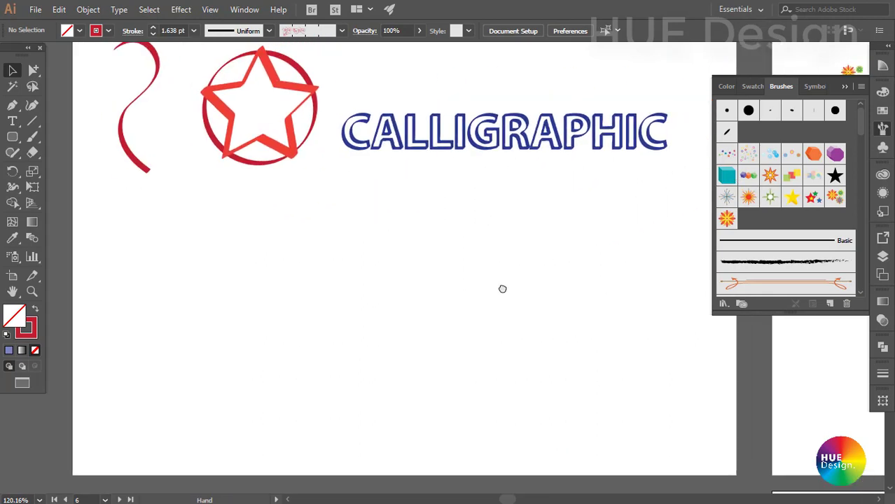
{"action": "scroll", "coordinate": [502, 288], "scroll_direction": "right", "scroll_amount": 1}
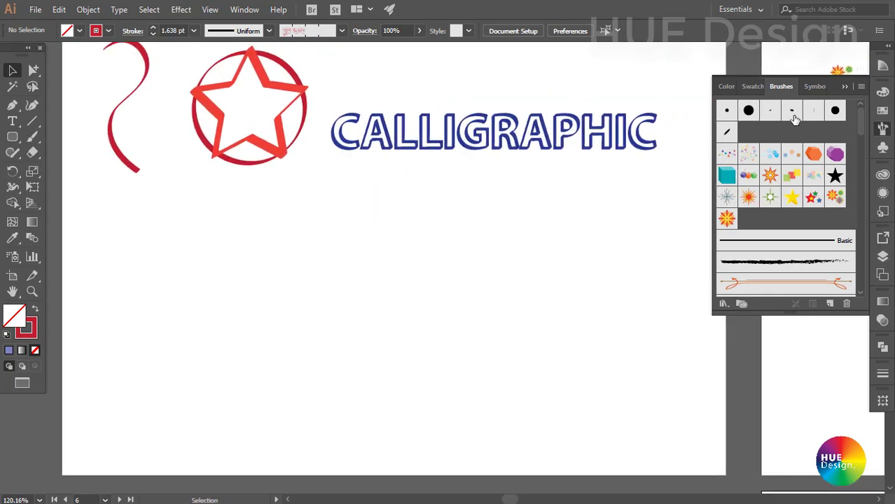
{"action": "left_click", "coordinate": [31, 137]}
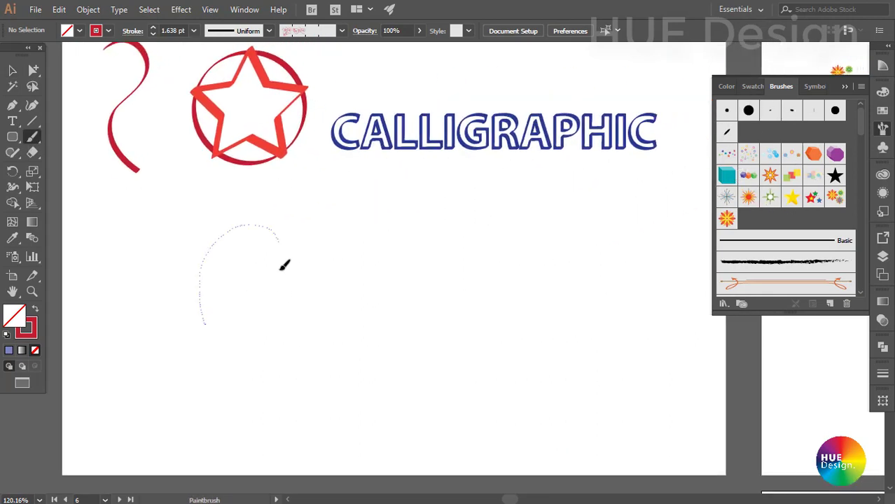
{"action": "left_click_drag", "start_coordinate": [280, 270], "coordinate": [296, 309]}
{"action": "left_click_drag", "start_coordinate": [355, 298], "coordinate": [354, 301]}
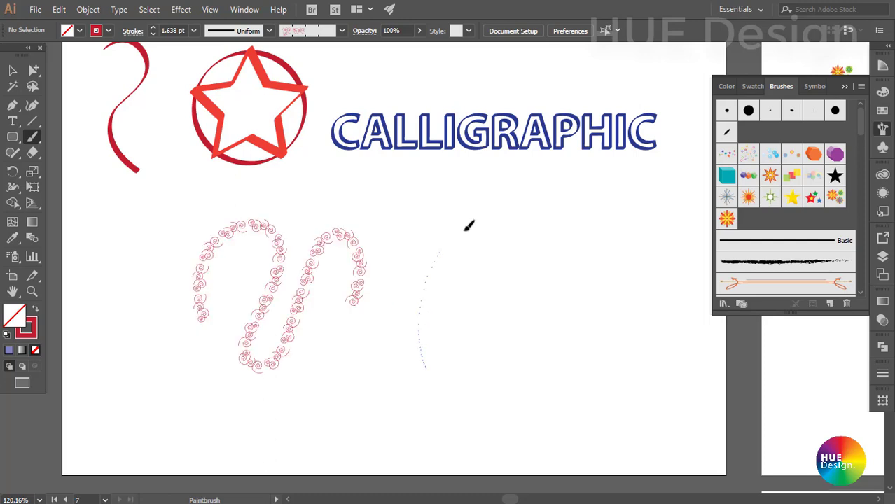
{"action": "left_click_drag", "start_coordinate": [465, 230], "coordinate": [572, 400]}
- Give the left wave the 5 pt. Flat calligraphic brush
{"action": "left_click", "coordinate": [12, 70]}
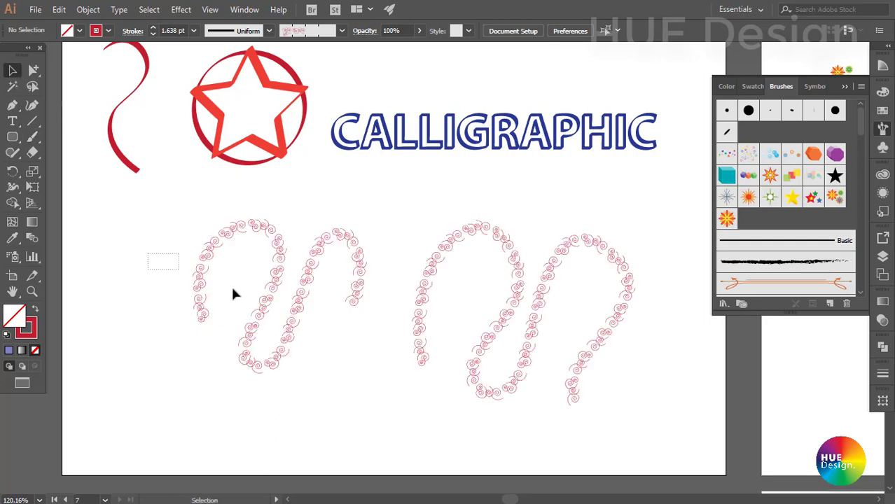
{"action": "left_click", "coordinate": [233, 294]}
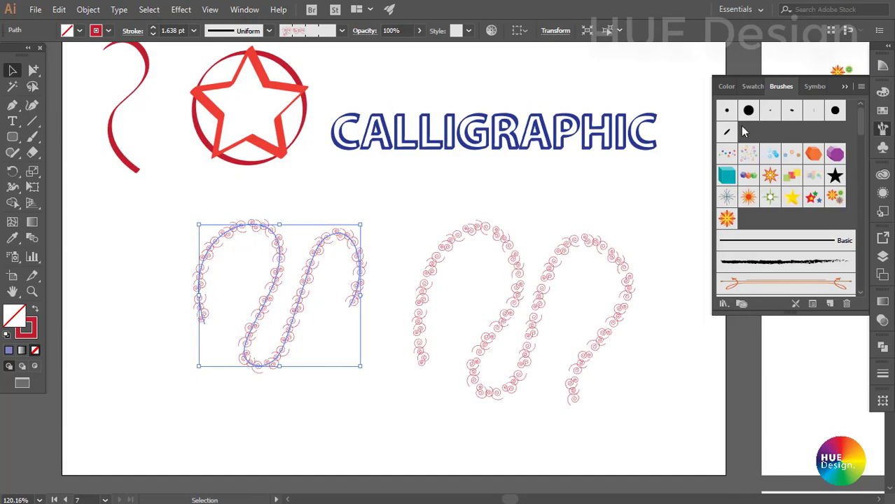
{"action": "left_click", "coordinate": [812, 110]}
{"action": "left_click", "coordinate": [420, 189]}
- Try Dot Rings, Dots, squares and star scatter brushes on the right wave, ending with Snowflake
{"action": "left_click_drag", "start_coordinate": [456, 253], "coordinate": [429, 244]}
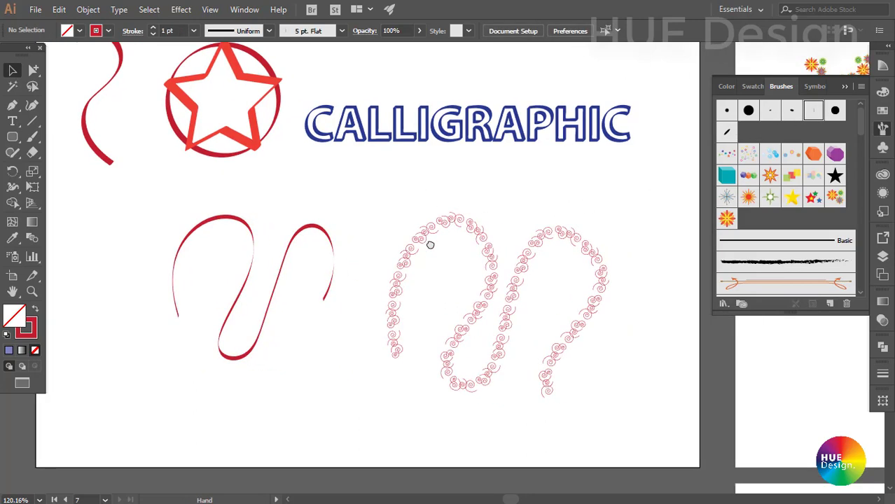
{"action": "left_click_drag", "start_coordinate": [507, 292], "coordinate": [506, 293]}
{"action": "left_click", "coordinate": [748, 153]}
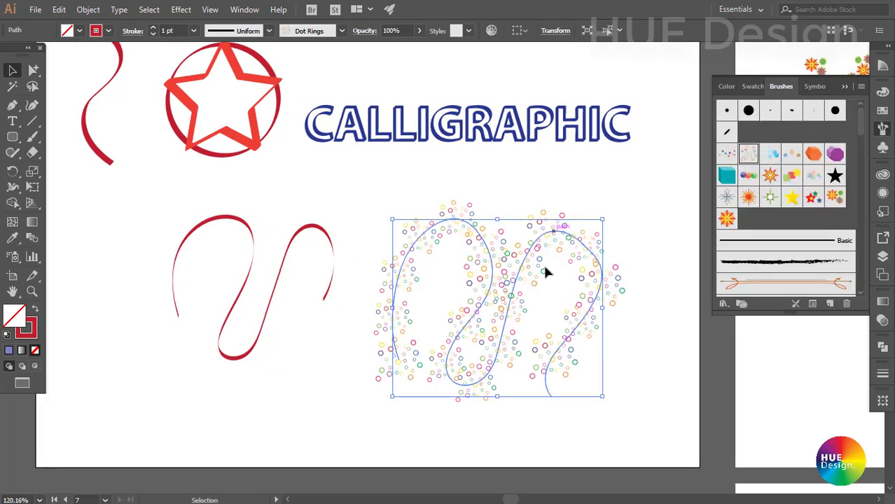
{"action": "left_click", "coordinate": [792, 156]}
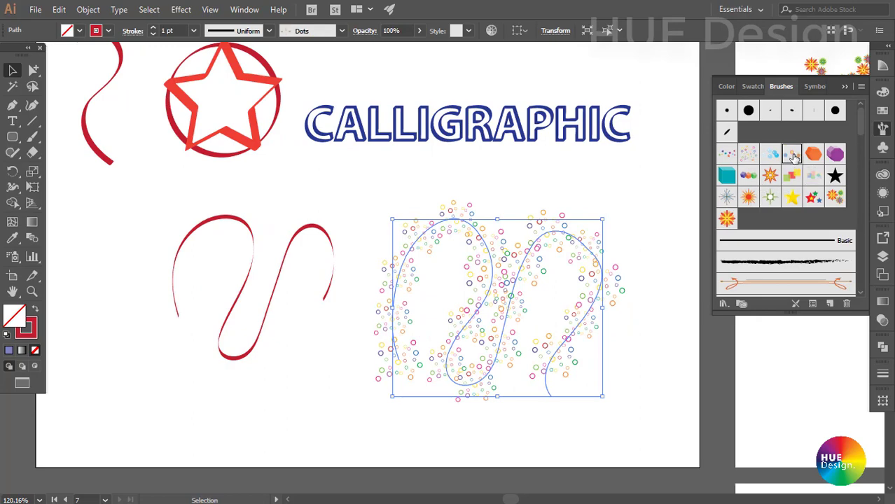
{"action": "left_click", "coordinate": [792, 175]}
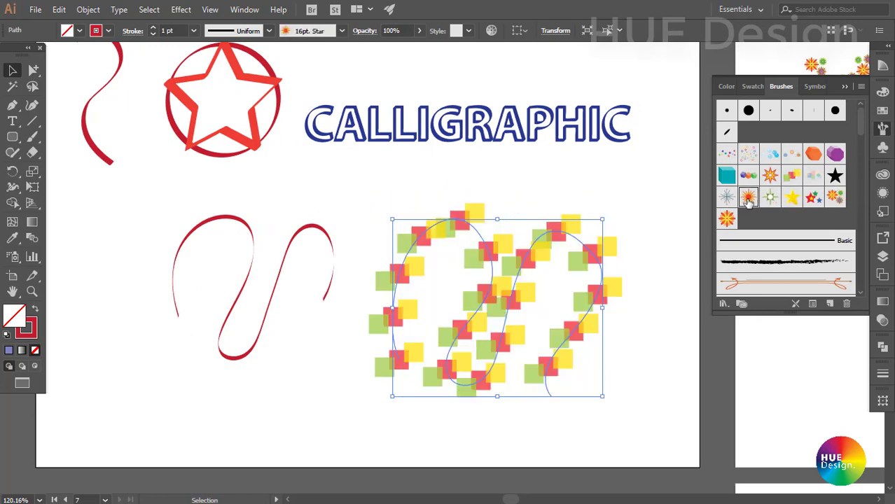
{"action": "left_click", "coordinate": [726, 218]}
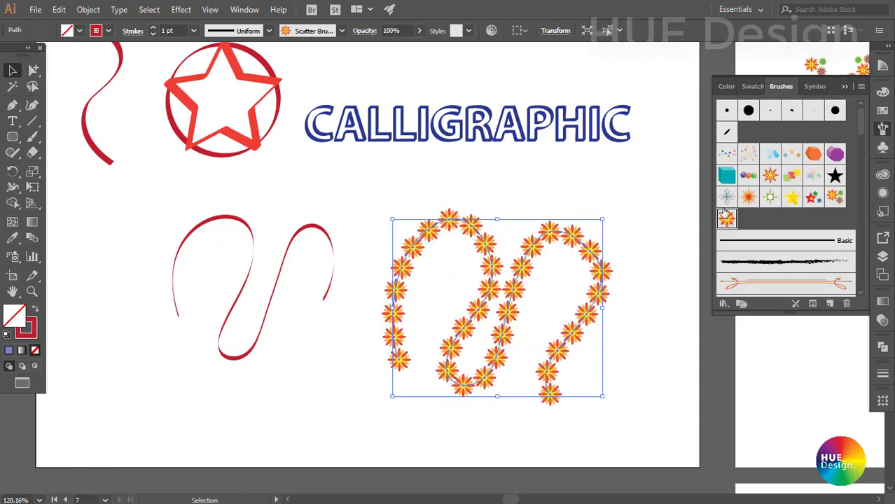
{"action": "left_click", "coordinate": [726, 196]}
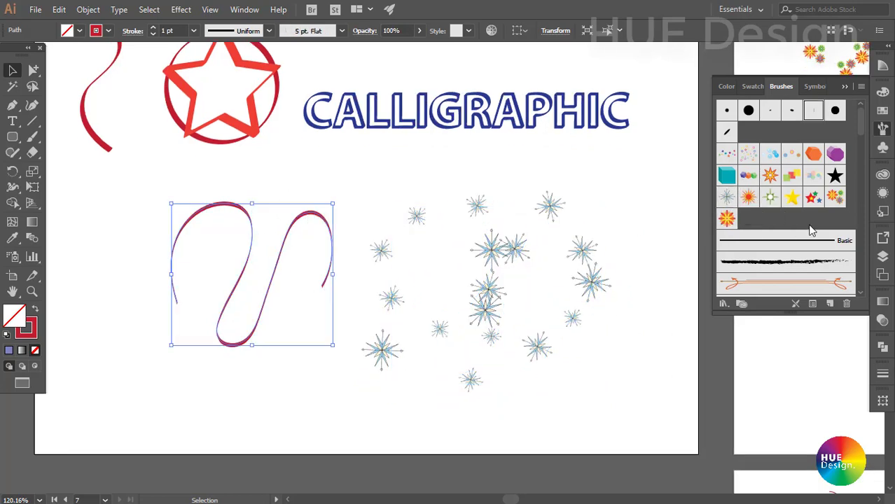
- Give the S curve a charcoal stroke, then switch it to an arrow brush
{"action": "scroll", "coordinate": [803, 231], "scroll_direction": "down", "scroll_amount": 2}
{"action": "left_click", "coordinate": [786, 224]}
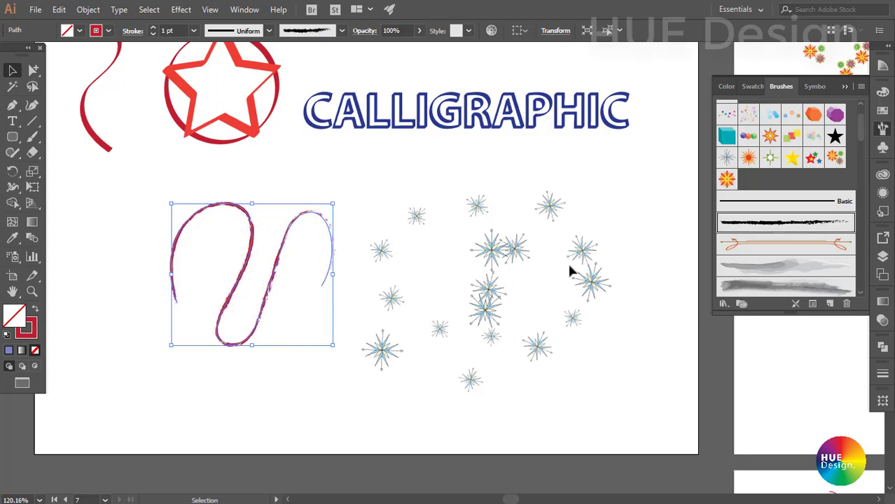
{"action": "left_click", "coordinate": [760, 243]}
{"action": "scroll", "coordinate": [296, 260], "scroll_direction": "up", "scroll_amount": 3}
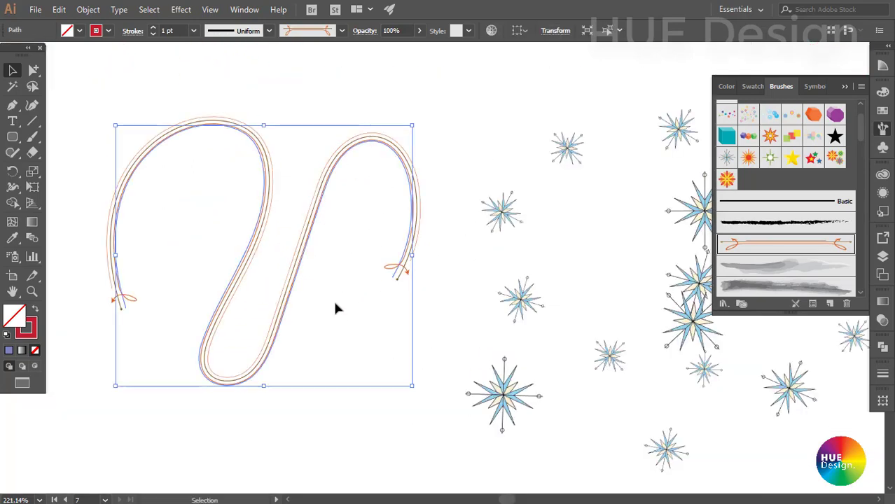
- Try wet, darker and lighter watercolor brushes, then a striped bristle brush, on the snowflake path
{"action": "left_click", "coordinate": [520, 300]}
{"action": "left_click_drag", "start_coordinate": [599, 260], "coordinate": [318, 238]}
{"action": "left_click", "coordinate": [800, 270]}
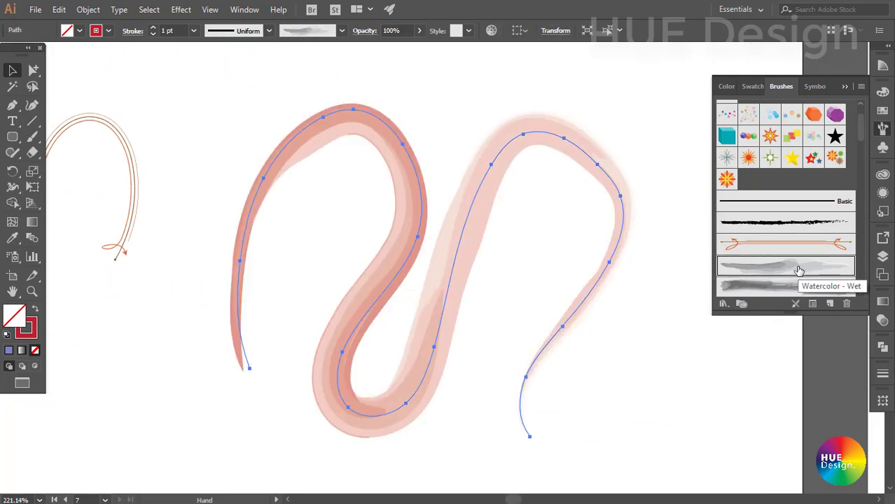
{"action": "left_click", "coordinate": [758, 284]}
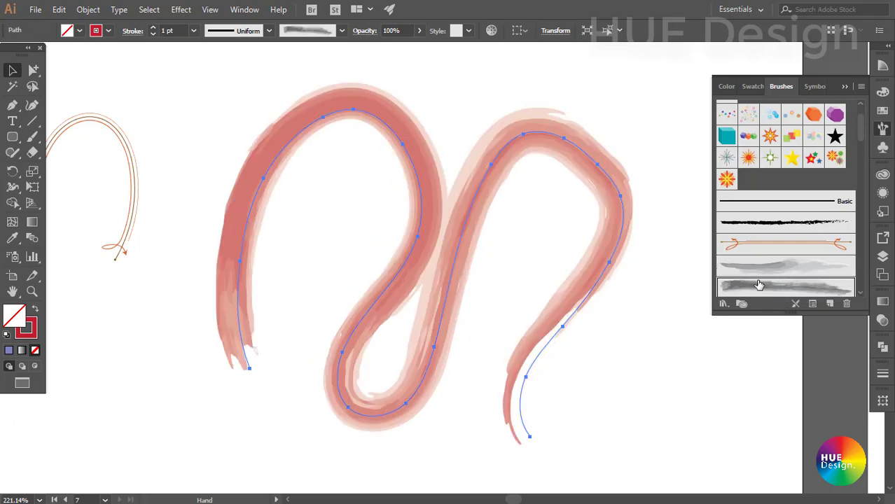
{"action": "scroll", "coordinate": [784, 269], "scroll_direction": "down", "scroll_amount": 3}
{"action": "left_click", "coordinate": [770, 231]}
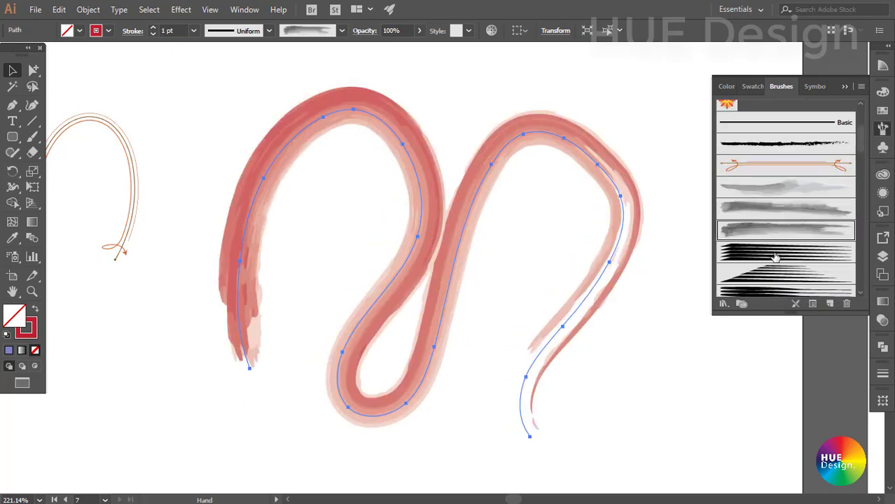
{"action": "left_click", "coordinate": [773, 255]}
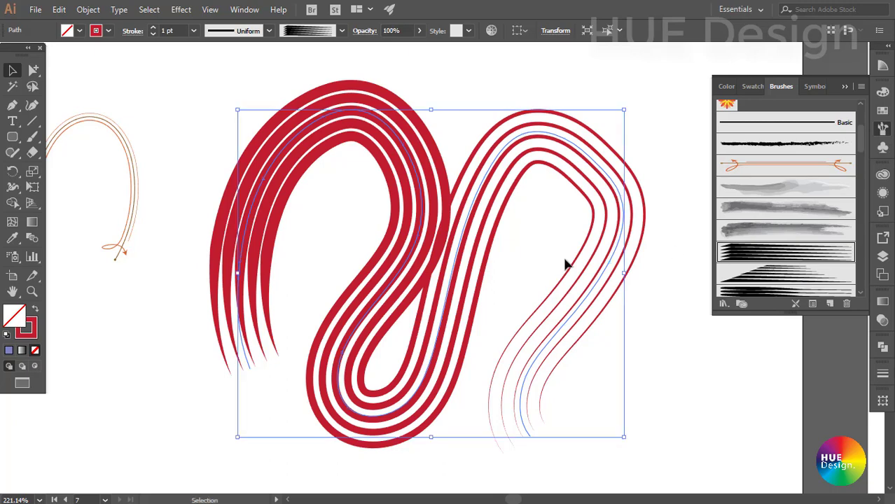
- Try the yellow and the red-and-black arrow brushes on the path
{"action": "scroll", "coordinate": [569, 303], "scroll_direction": "down", "scroll_amount": 2}
{"action": "scroll", "coordinate": [756, 262], "scroll_direction": "down", "scroll_amount": 3}
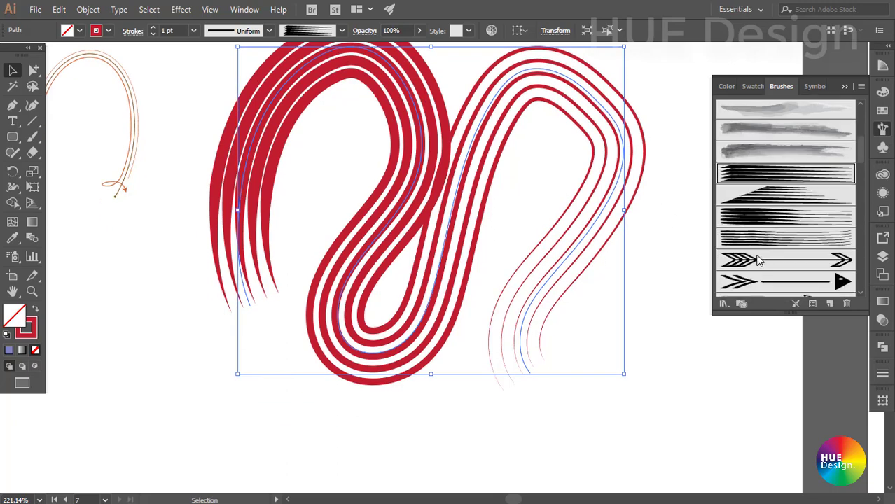
{"action": "scroll", "coordinate": [751, 259], "scroll_direction": "up", "scroll_amount": 5}
{"action": "scroll", "coordinate": [566, 231], "scroll_direction": "up", "scroll_amount": 2}
{"action": "scroll", "coordinate": [806, 275], "scroll_direction": "down", "scroll_amount": 2}
{"action": "scroll", "coordinate": [806, 275], "scroll_direction": "down", "scroll_amount": 5}
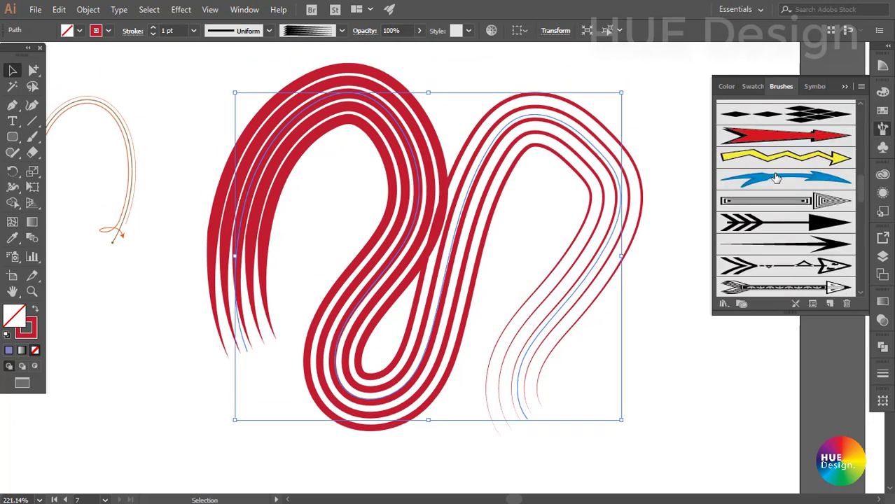
{"action": "left_click", "coordinate": [770, 144]}
{"action": "left_click", "coordinate": [770, 174]}
- Try a soft pink brush, the Liner brush and a thin 1.00 brush on the path
{"action": "scroll", "coordinate": [791, 241], "scroll_direction": "down", "scroll_amount": 5}
{"action": "scroll", "coordinate": [791, 241], "scroll_direction": "down", "scroll_amount": 5}
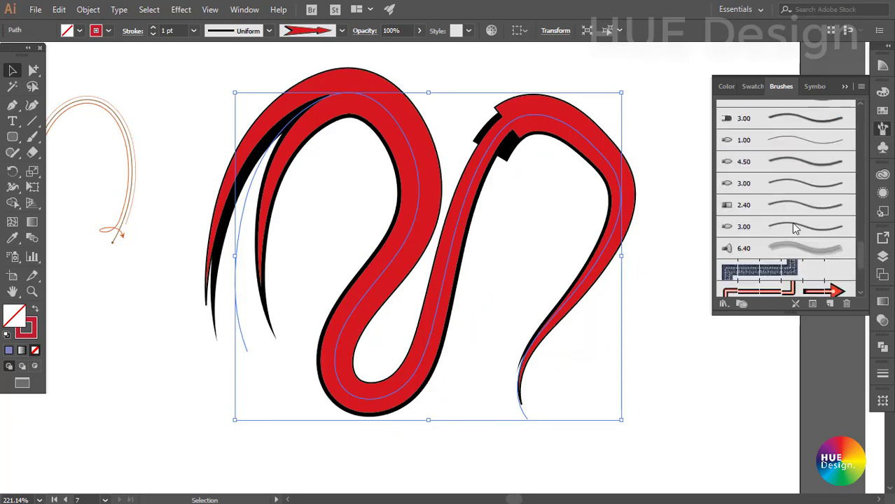
{"action": "scroll", "coordinate": [790, 175], "scroll_direction": "up", "scroll_amount": 5}
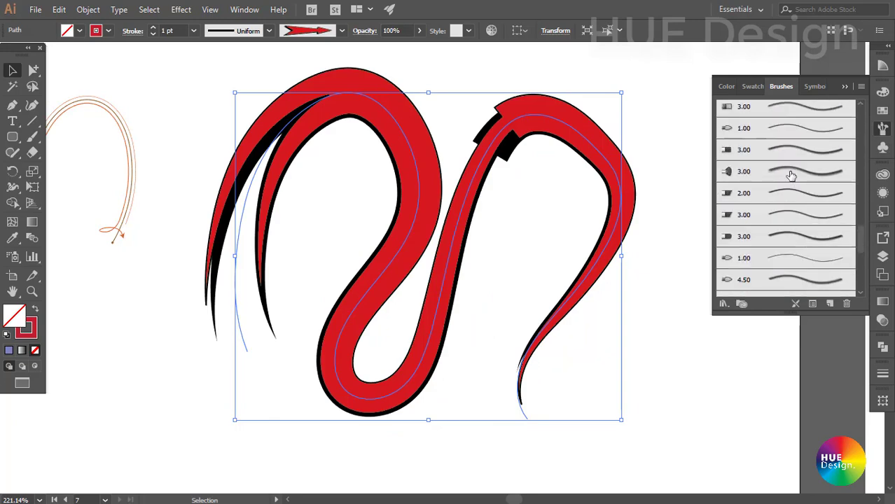
{"action": "left_click", "coordinate": [790, 173]}
{"action": "left_click", "coordinate": [788, 150]}
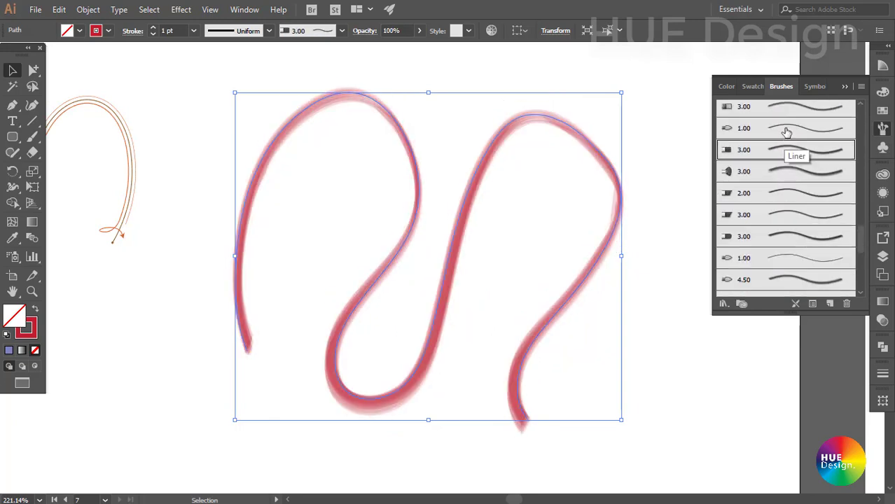
{"action": "left_click", "coordinate": [784, 132]}
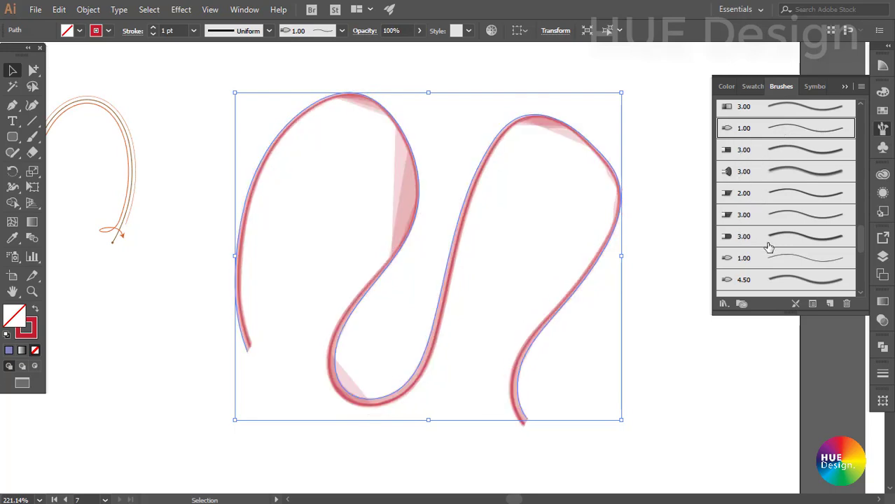
- Compare the 6.00, 3.00 and 1.00 brushes on the path, ending on the soft thick 3.00
{"action": "scroll", "coordinate": [768, 246], "scroll_direction": "down", "scroll_amount": 2}
{"action": "scroll", "coordinate": [762, 190], "scroll_direction": "up", "scroll_amount": 5}
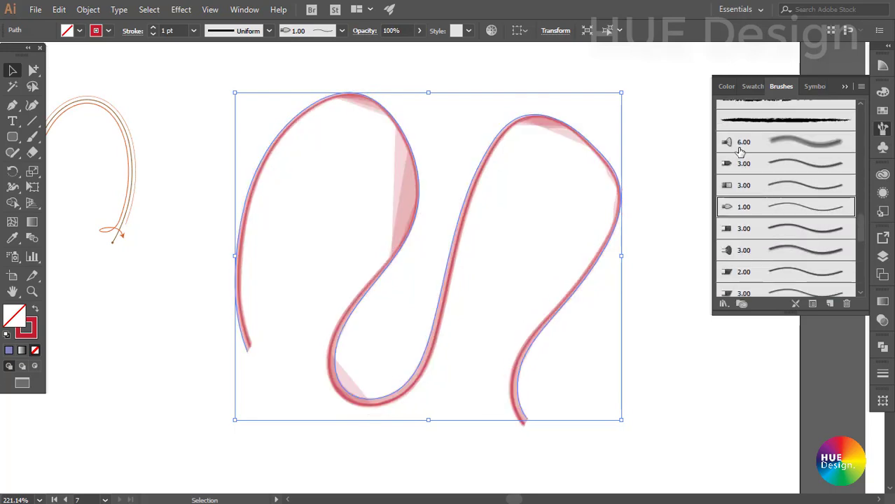
{"action": "left_click", "coordinate": [744, 144]}
{"action": "left_click", "coordinate": [785, 167]}
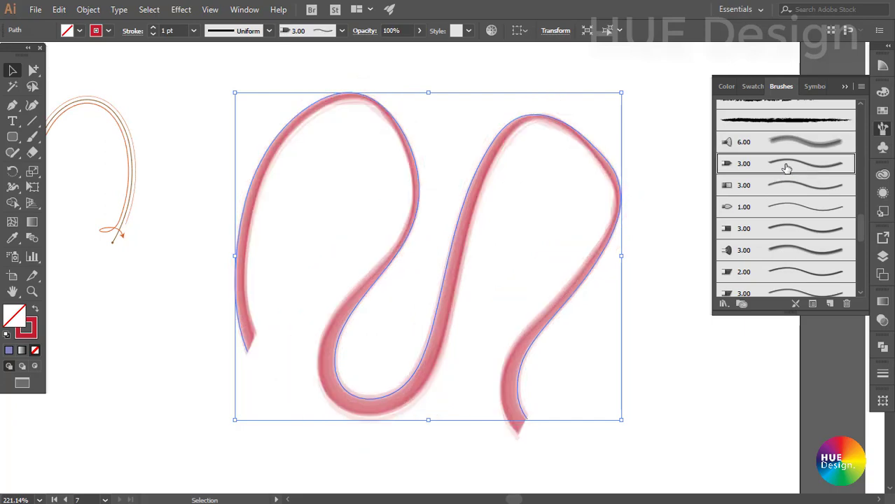
{"action": "left_click", "coordinate": [787, 191]}
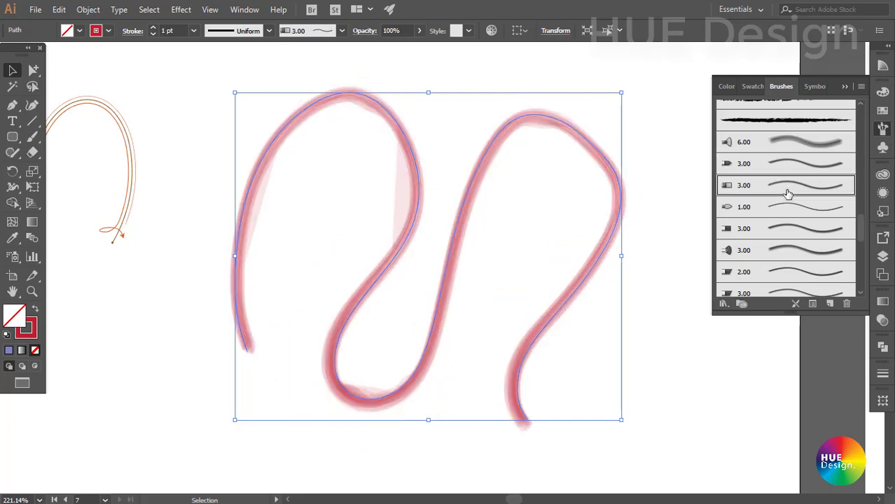
{"action": "left_click", "coordinate": [781, 209]}
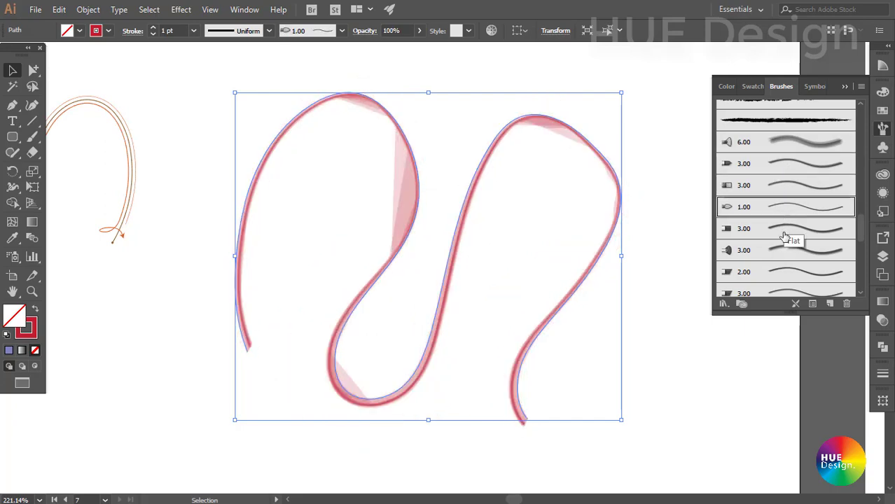
{"action": "left_click", "coordinate": [784, 231]}
- Try the Denim Seam pattern and red arrow, then settle the wave on the cyan arrow brush
{"action": "scroll", "coordinate": [787, 238], "scroll_direction": "down", "scroll_amount": 2}
{"action": "scroll", "coordinate": [789, 240], "scroll_direction": "down", "scroll_amount": 3}
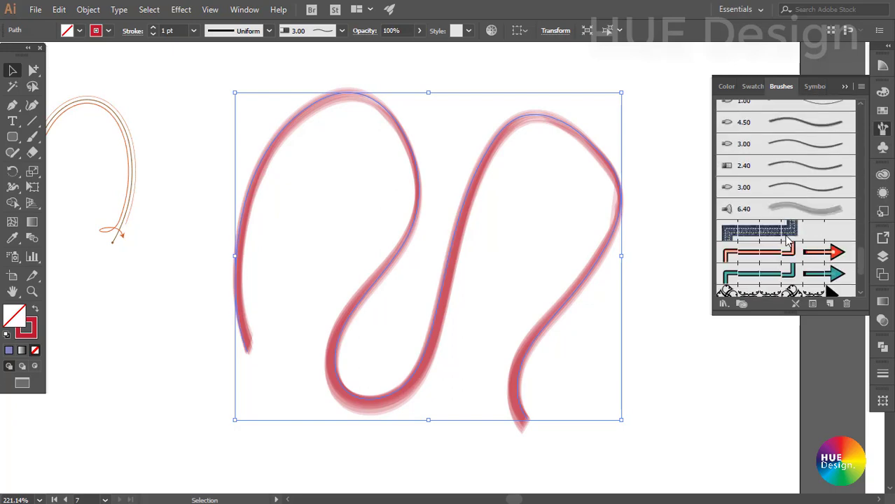
{"action": "scroll", "coordinate": [787, 242], "scroll_direction": "down", "scroll_amount": 3}
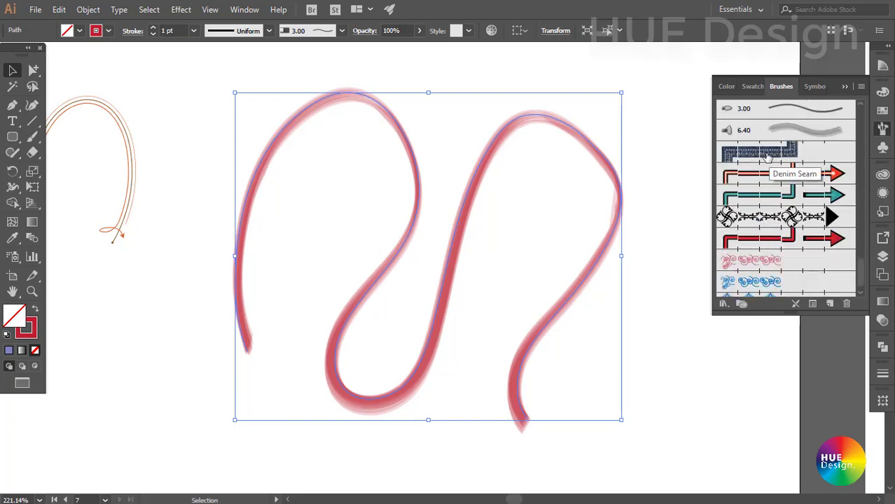
{"action": "left_click", "coordinate": [766, 156]}
{"action": "left_click", "coordinate": [768, 177]}
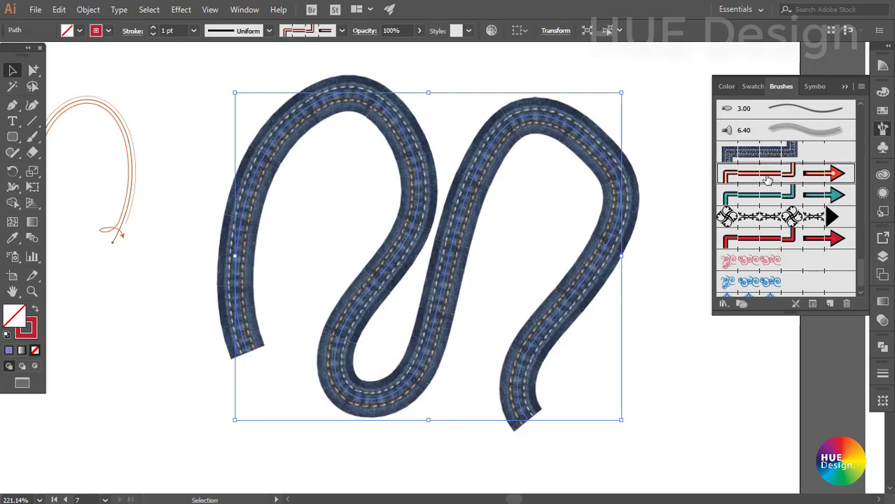
{"action": "left_click", "coordinate": [768, 195]}
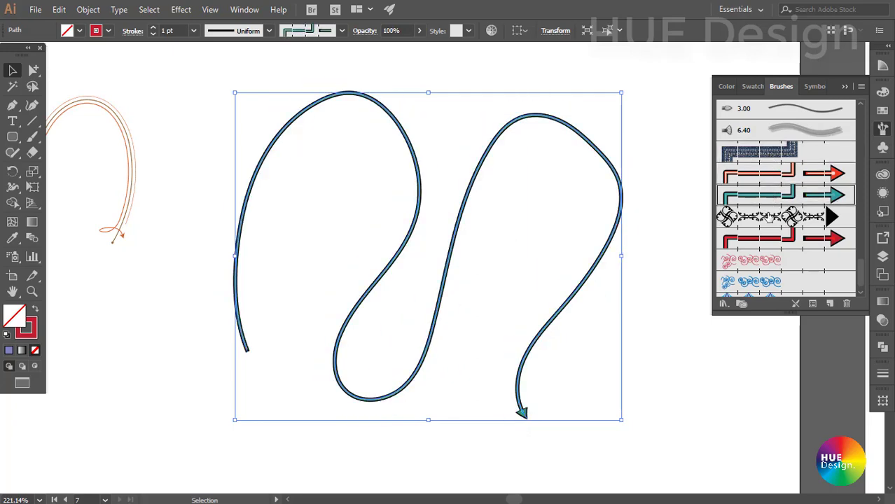
{"action": "left_click", "coordinate": [768, 218]}
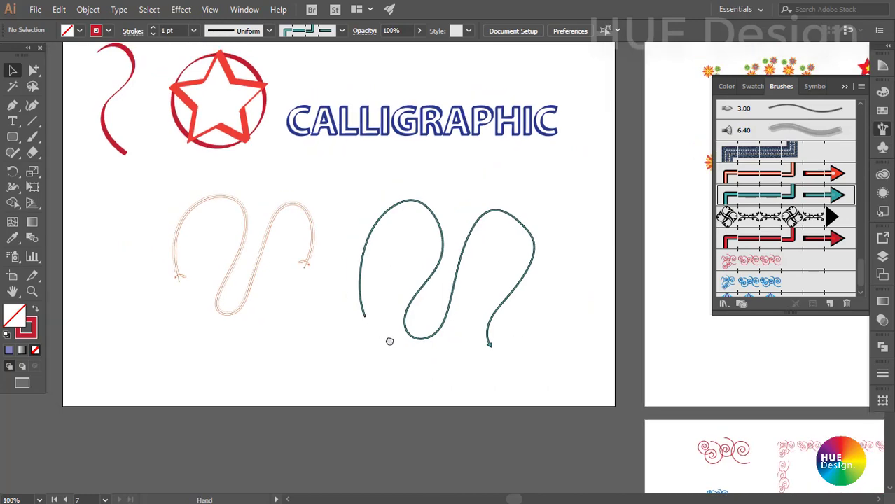
- Marquee-select and delete both wave paths on the lower artboard
{"action": "left_click_drag", "start_coordinate": [390, 341], "coordinate": [415, 362]}
{"action": "mouse_move", "coordinate": [200, 239]}
{"action": "left_mouse_down"}
{"action": "mouse_move", "coordinate": [603, 340]}
{"action": "mouse_move", "coordinate": [408, 333]}
{"action": "left_mouse_up"}
{"action": "key", "text": "Delete"}
- Pan down to the artboard holding the Tom cartoon
{"action": "scroll", "coordinate": [799, 171], "scroll_direction": "up", "scroll_amount": 10}
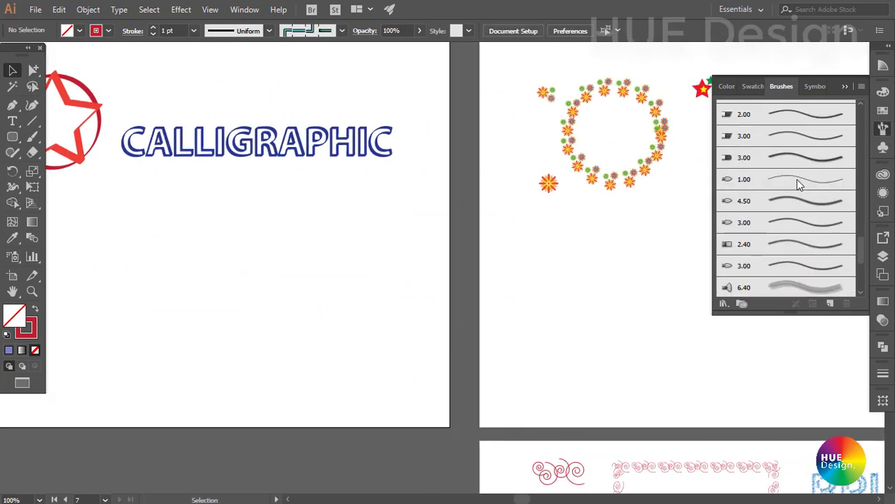
{"action": "scroll", "coordinate": [798, 183], "scroll_direction": "down", "scroll_amount": 5}
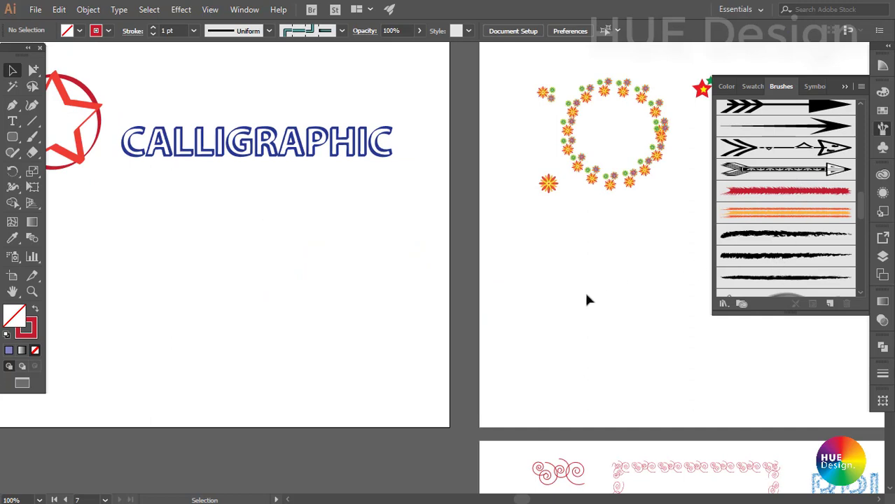
{"action": "left_click_drag", "start_coordinate": [584, 299], "coordinate": [321, 202]}
{"action": "left_click_drag", "start_coordinate": [493, 305], "coordinate": [331, 279]}
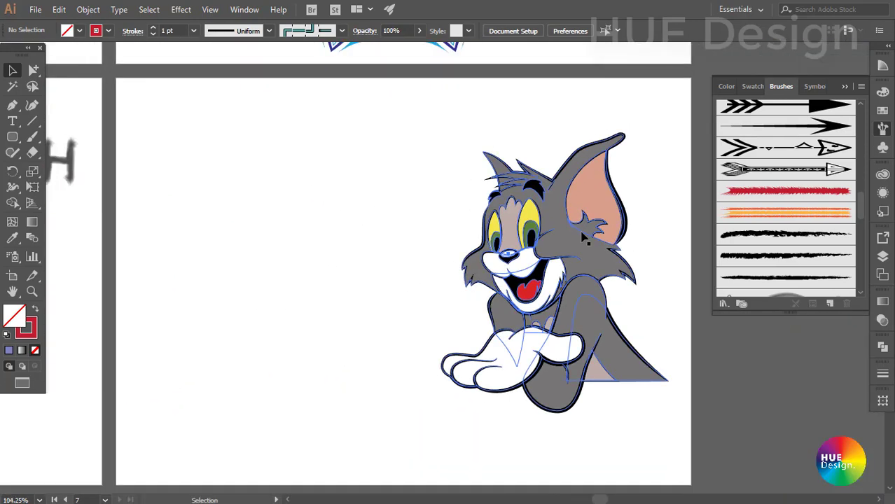
- Alt-drag a copy of the Tom cartoon to the left of the original
{"action": "left_click", "coordinate": [588, 236]}
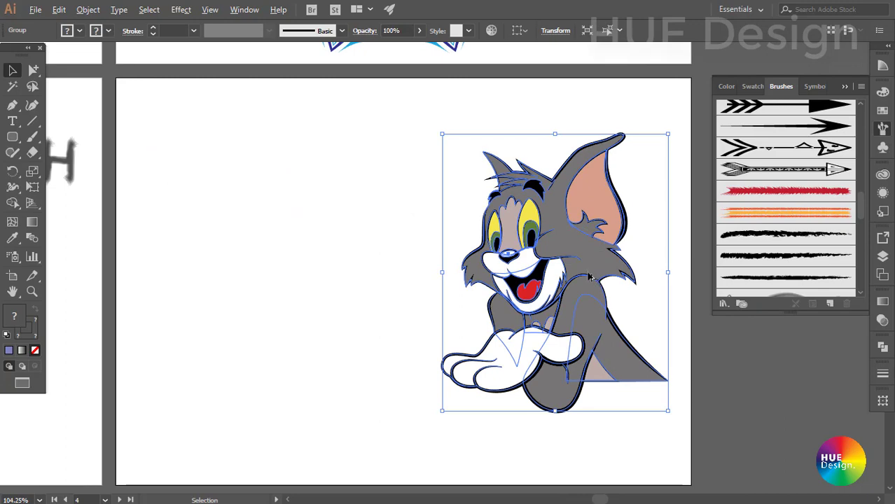
{"action": "left_click_drag", "start_coordinate": [590, 267], "coordinate": [331, 267]}
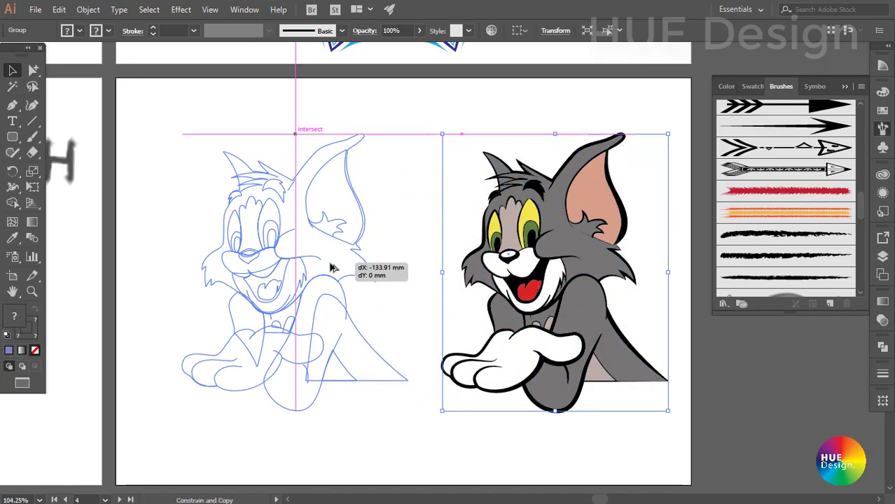
{"action": "left_click", "coordinate": [443, 207]}
{"action": "scroll", "coordinate": [426, 253], "scroll_direction": "up", "scroll_amount": 3}
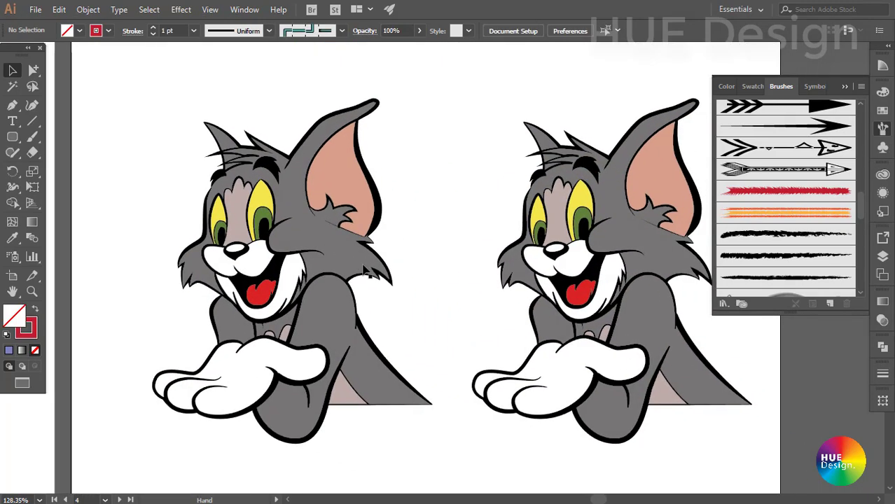
- Zoom in on the left Tom copy and clear the selection
{"action": "left_click", "coordinate": [382, 241]}
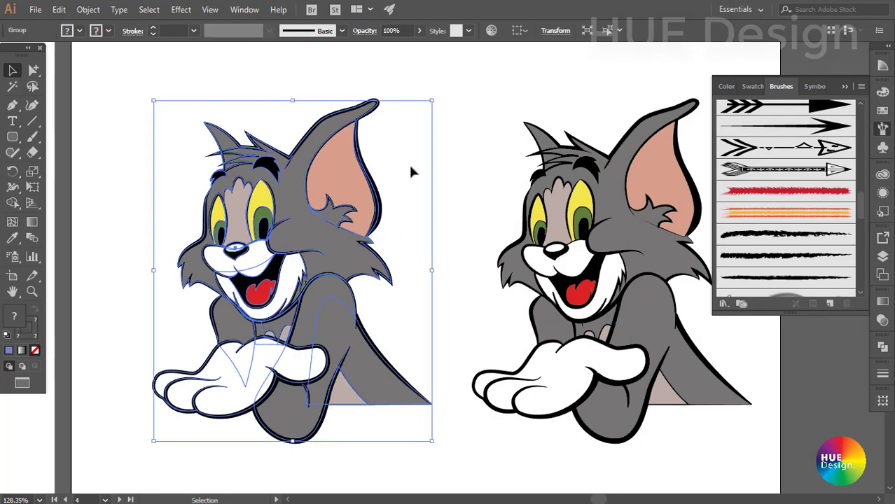
{"action": "left_click_drag", "start_coordinate": [407, 240], "coordinate": [404, 227]}
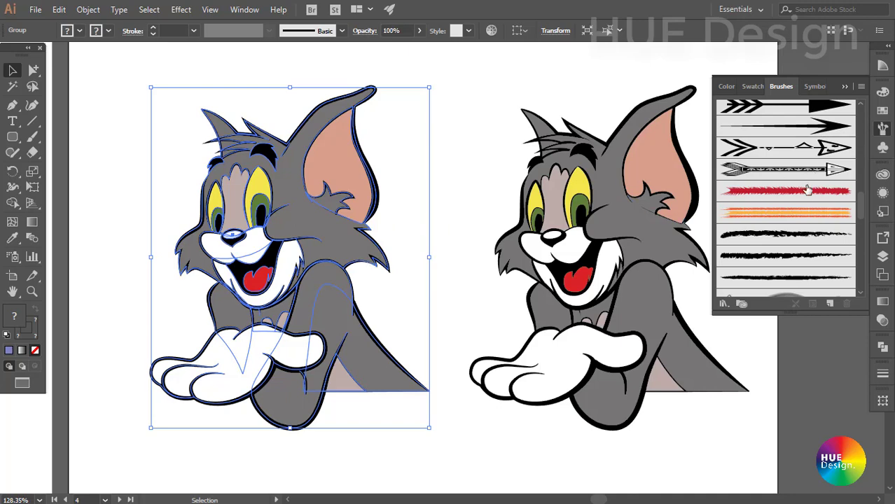
{"action": "scroll", "coordinate": [805, 196], "scroll_direction": "up", "scroll_amount": 3}
{"action": "scroll", "coordinate": [802, 209], "scroll_direction": "down", "scroll_amount": 5}
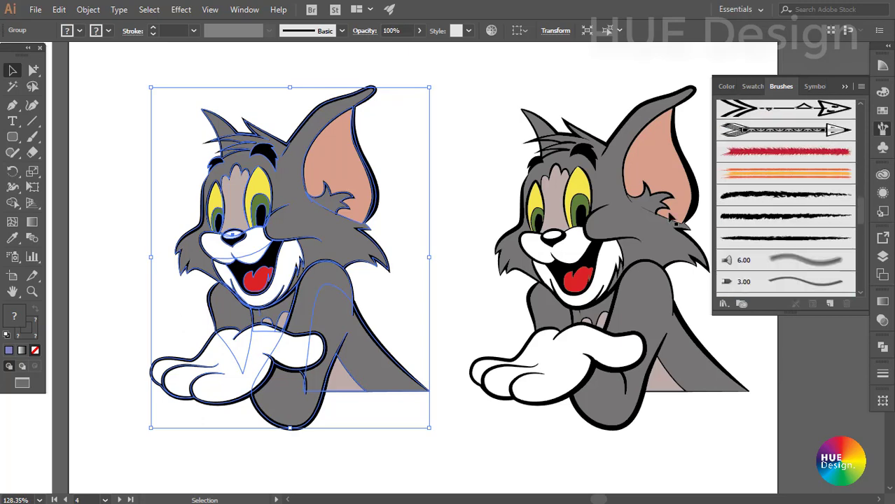
{"action": "left_click", "coordinate": [428, 143]}
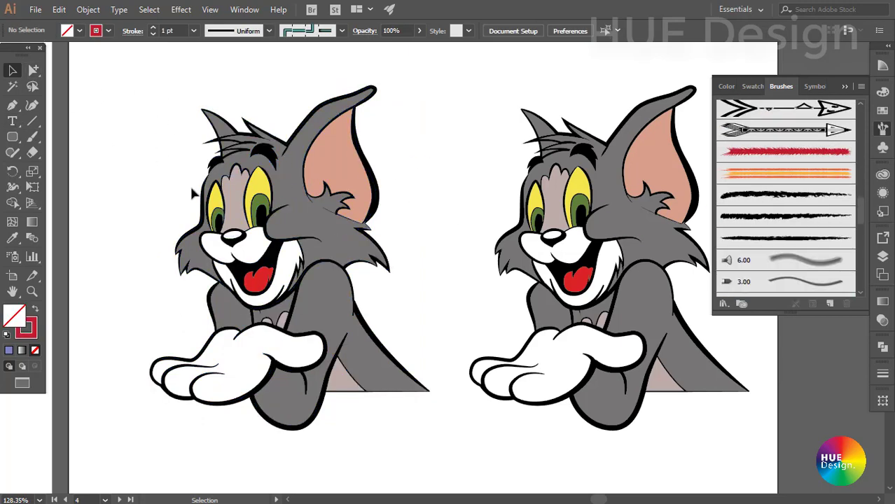
{"action": "left_click", "coordinate": [287, 200]}
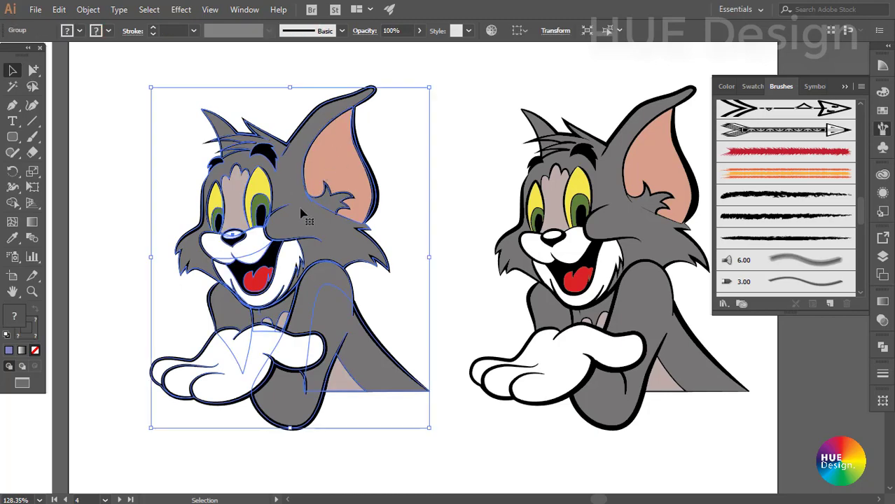
{"action": "key", "text": "z"}
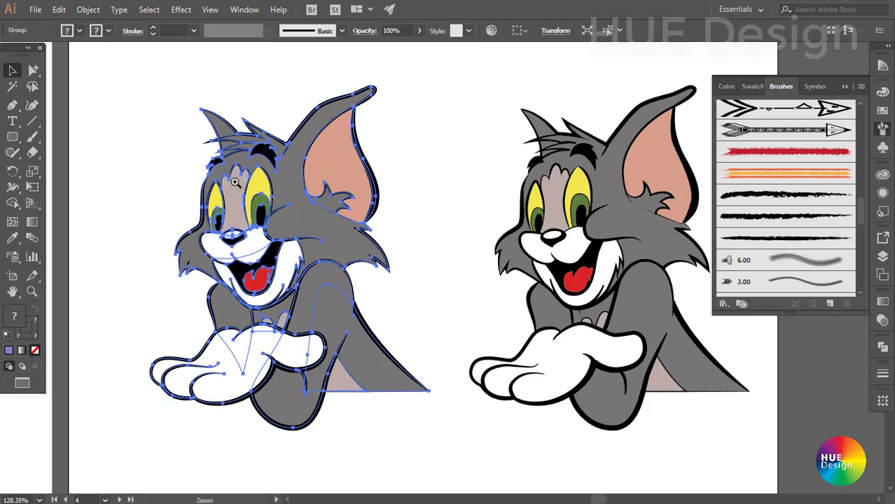
{"action": "left_click", "coordinate": [294, 240]}
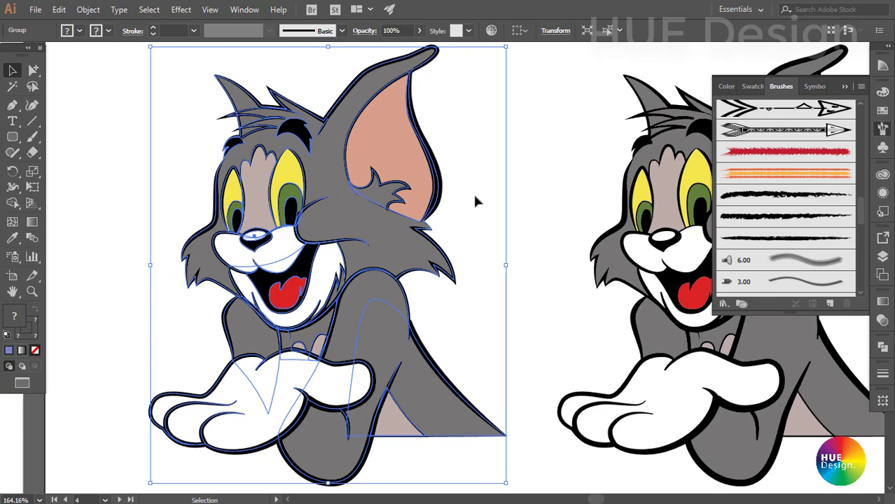
{"action": "left_click", "coordinate": [475, 202]}
- Isolate the left Tom, pick its eye outline, and select every path with that black K 100% stroke
{"action": "double_click", "coordinate": [352, 225]}
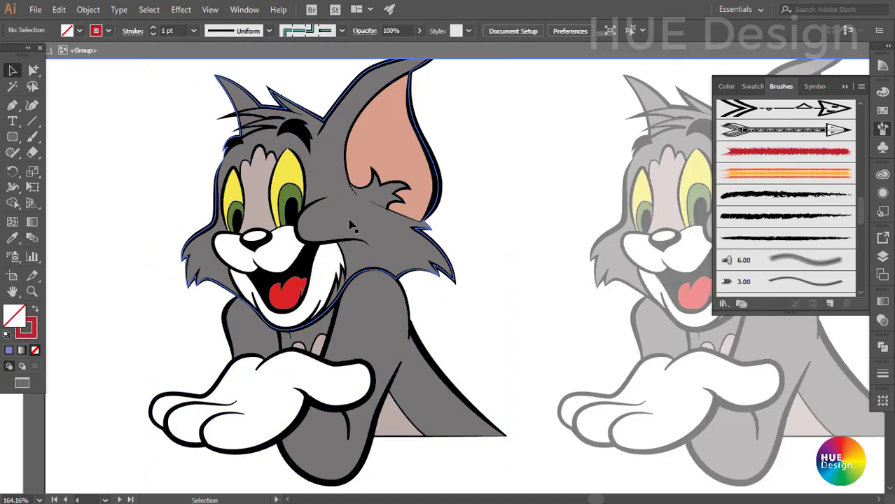
{"action": "left_click", "coordinate": [34, 70], "text": "alt"}
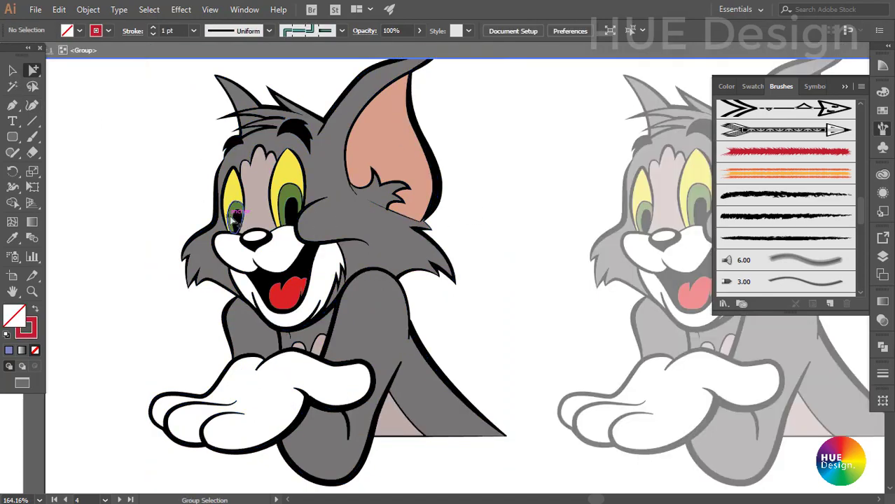
{"action": "left_click", "coordinate": [287, 203]}
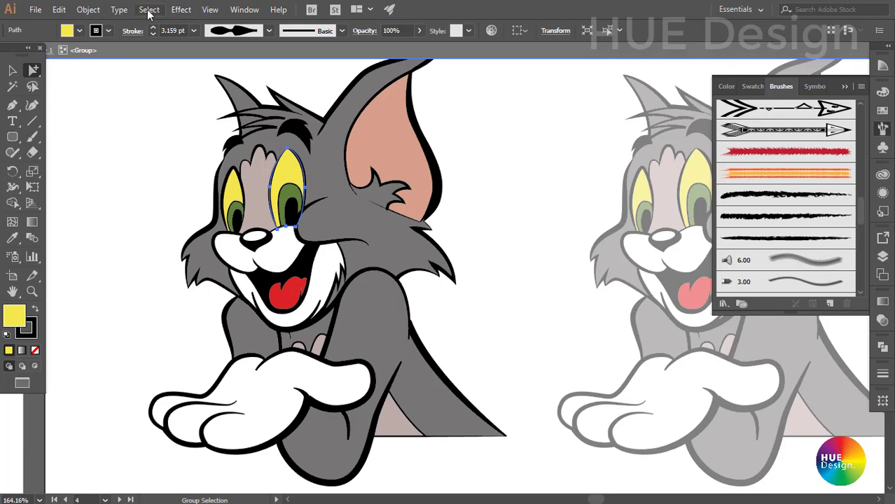
{"action": "left_click_drag", "start_coordinate": [455, 254], "coordinate": [462, 285]}
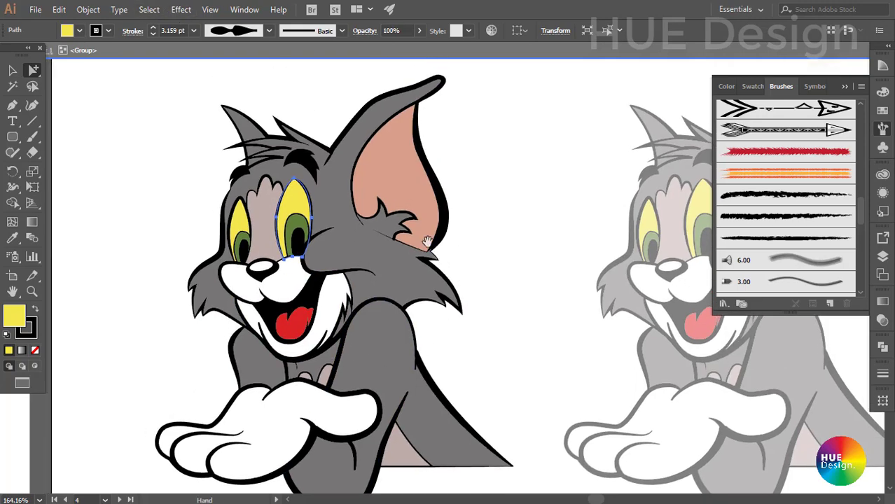
{"action": "scroll", "coordinate": [427, 242], "scroll_direction": "down", "scroll_amount": 1}
{"action": "scroll", "coordinate": [392, 231], "scroll_direction": "down", "scroll_amount": 1}
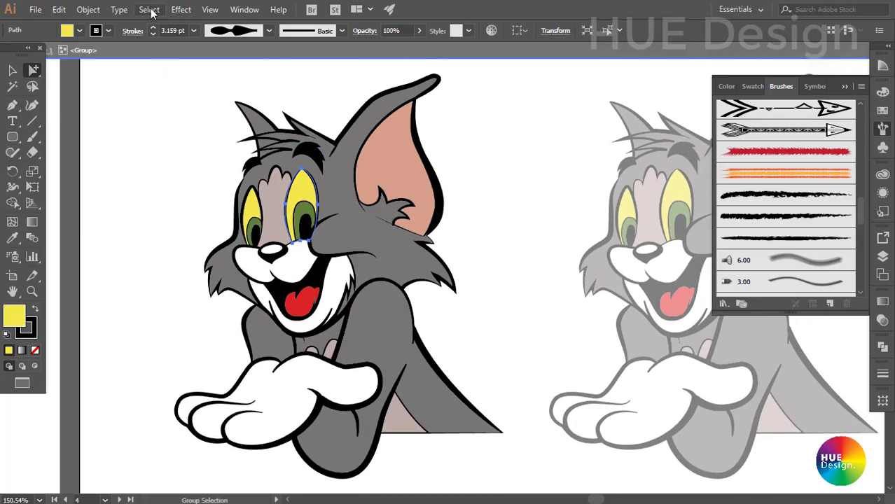
{"action": "left_click", "coordinate": [149, 10]}
{"action": "left_click", "coordinate": [353, 224]}
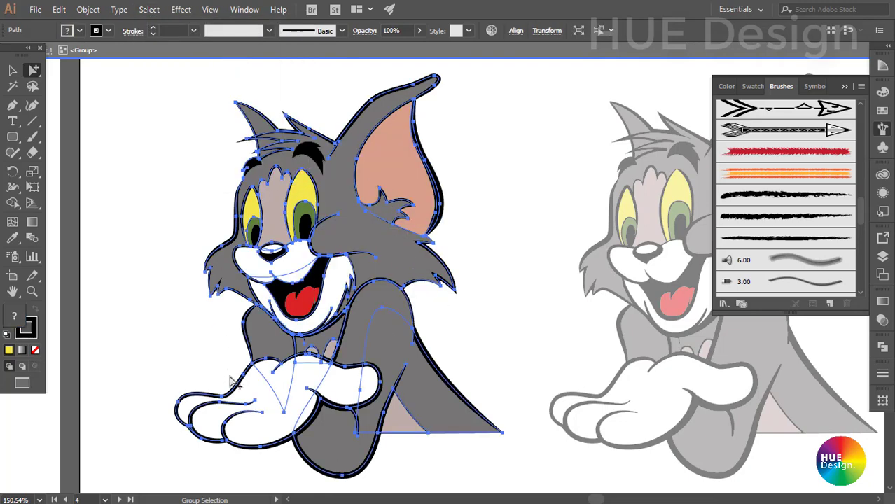
{"action": "scroll", "coordinate": [288, 419], "scroll_direction": "right", "scroll_amount": 1}
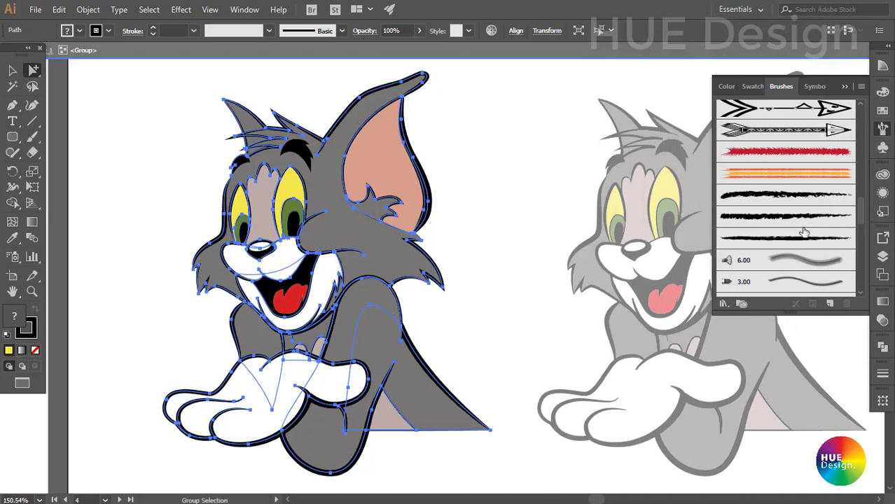
{"action": "key", "text": "F6"}
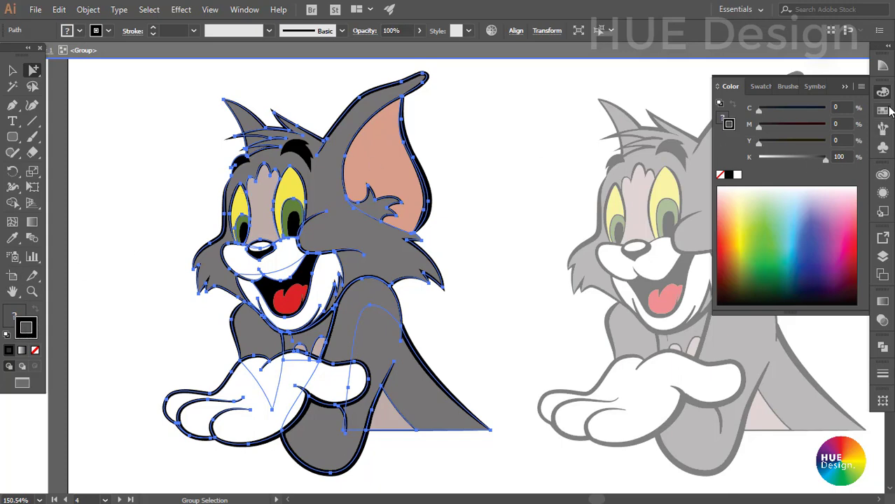
- Apply the second Artistic_ChalkCharcoalPencil brush to the selected Tom outlines
{"action": "left_click", "coordinate": [885, 130]}
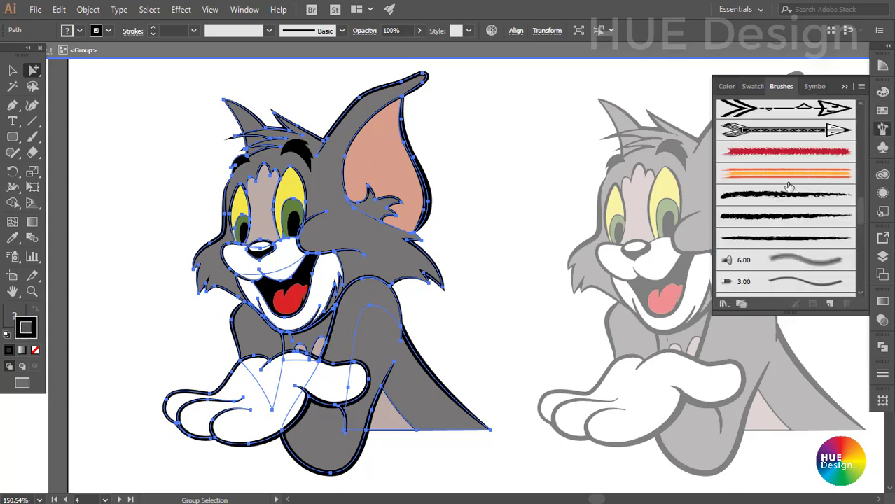
{"action": "left_click", "coordinate": [725, 303]}
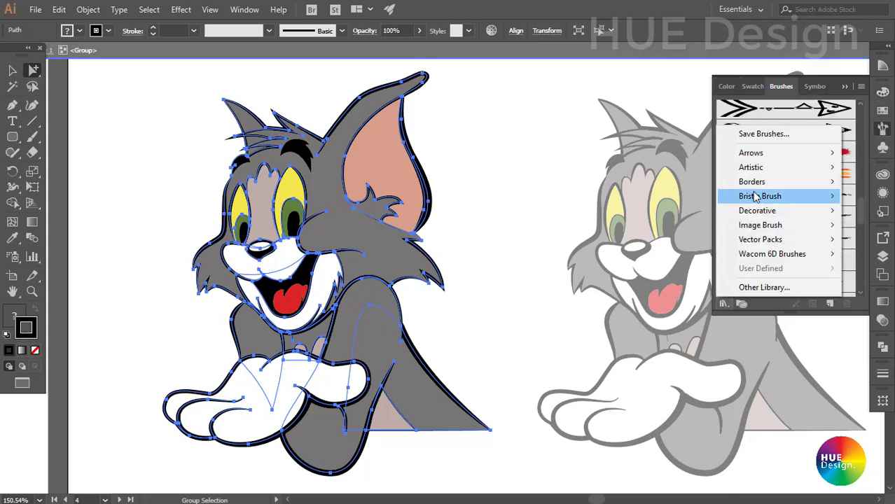
{"action": "mouse_move", "coordinate": [751, 168]}
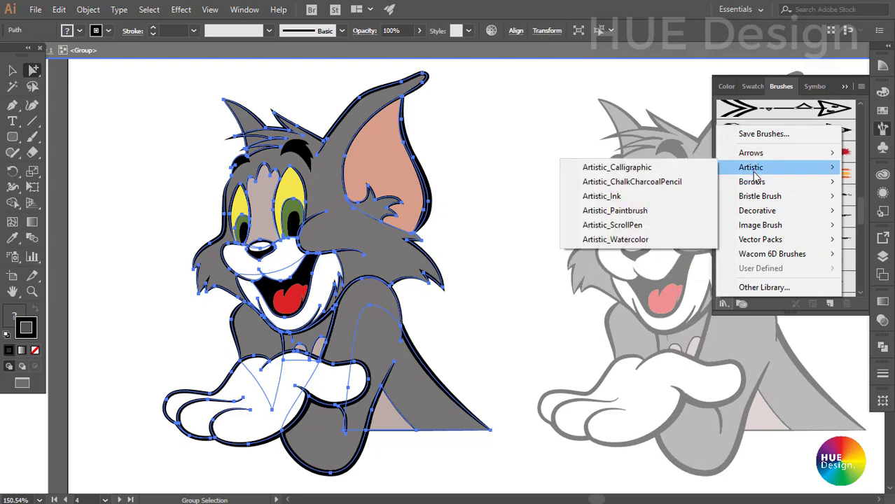
{"action": "left_click", "coordinate": [647, 183]}
{"action": "left_click", "coordinate": [767, 393]}
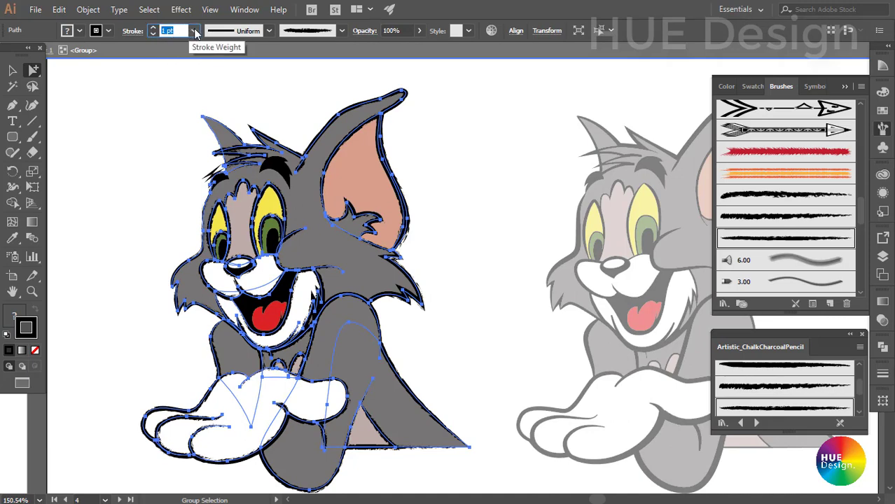
- Set the left Tom cartoon's outline stroke weight to 0.5 pt
{"action": "left_click", "coordinate": [195, 30]}
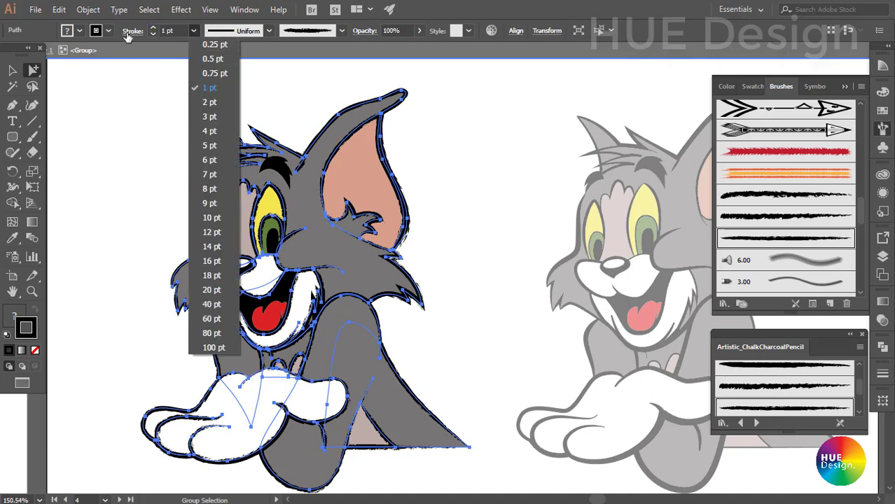
{"action": "left_click", "coordinate": [196, 30]}
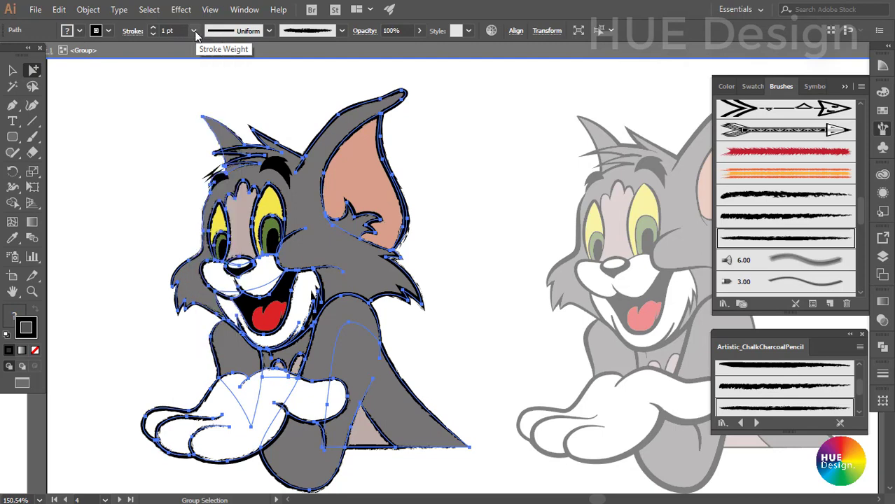
{"action": "left_click", "coordinate": [882, 376]}
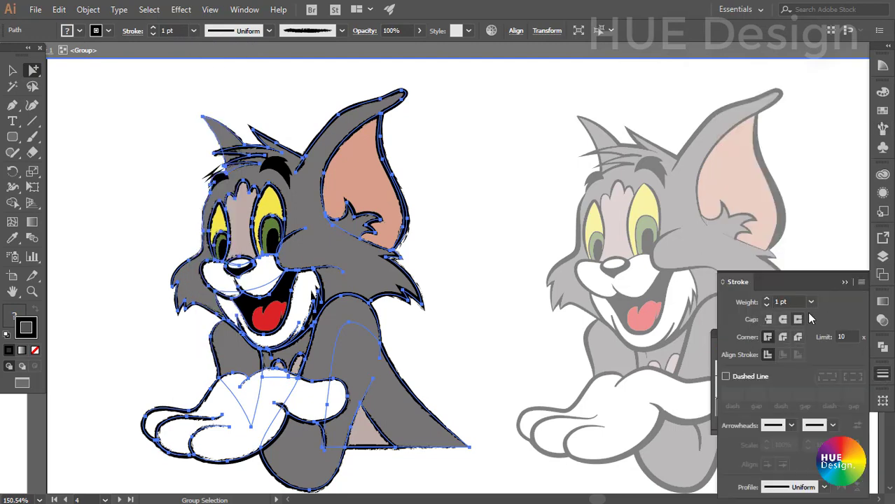
{"action": "left_click", "coordinate": [810, 303]}
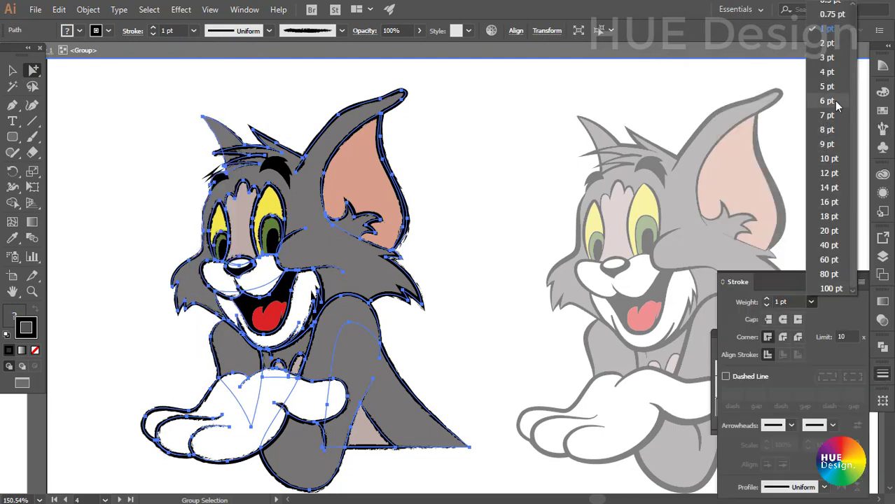
{"action": "left_click", "coordinate": [828, 28]}
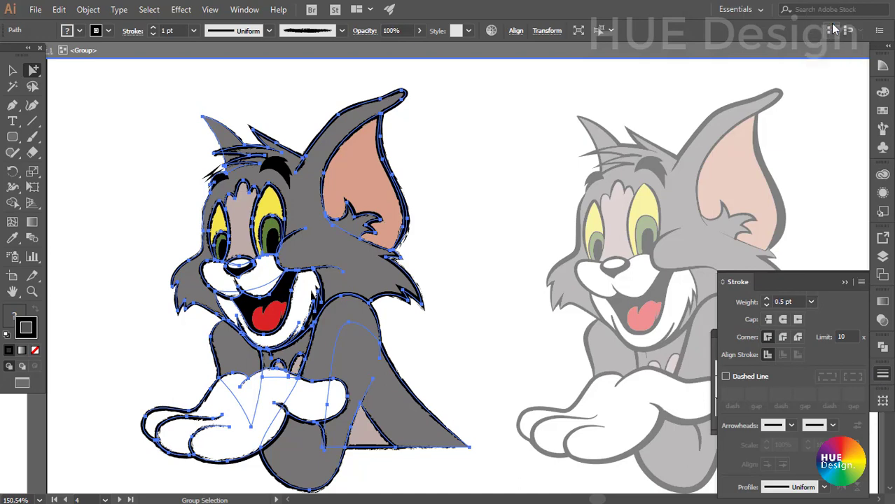
- Exit isolation mode and zoom in on the left cat's face beside the original
{"action": "left_click", "coordinate": [456, 264]}
{"action": "scroll", "coordinate": [466, 322], "scroll_direction": "down", "scroll_amount": 1}
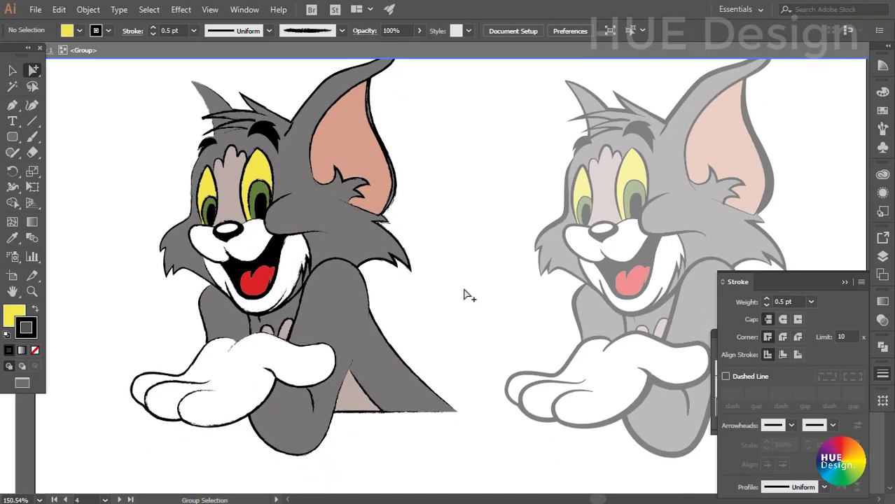
{"action": "double_click", "coordinate": [468, 295]}
{"action": "left_click_drag", "start_coordinate": [462, 308], "coordinate": [433, 315]}
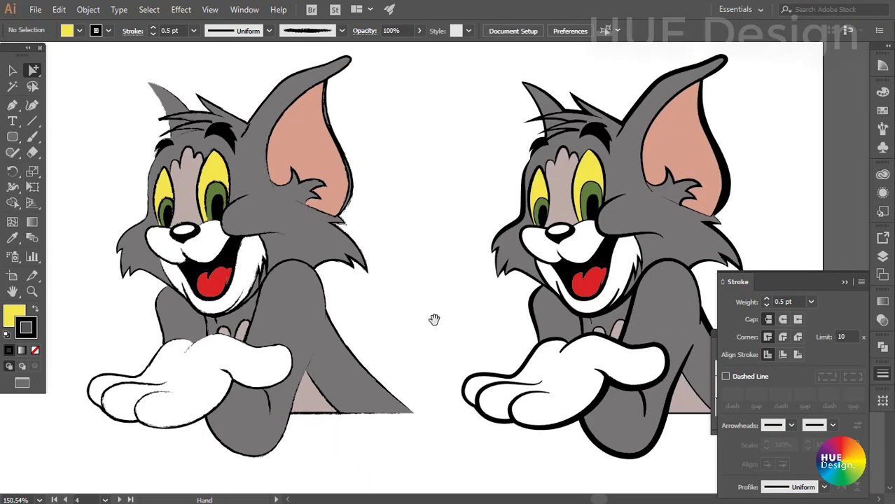
{"action": "left_click", "coordinate": [844, 282]}
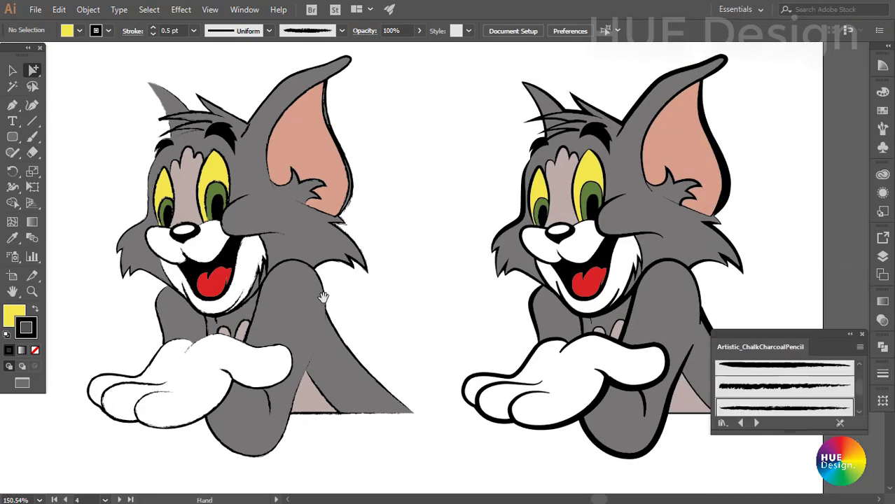
{"action": "left_click_drag", "start_coordinate": [246, 228], "coordinate": [438, 316]}
{"action": "scroll", "coordinate": [353, 266], "scroll_direction": "down", "scroll_amount": 1}
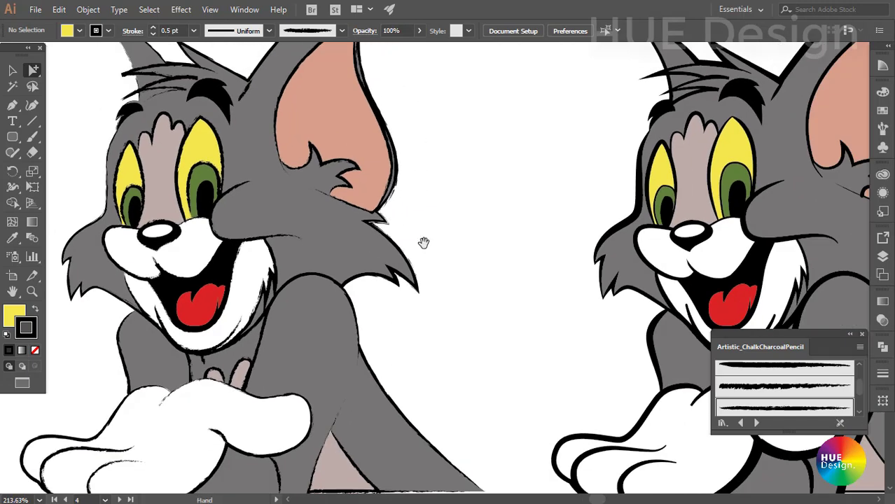
{"action": "scroll", "coordinate": [422, 242], "scroll_direction": "down", "scroll_amount": 1}
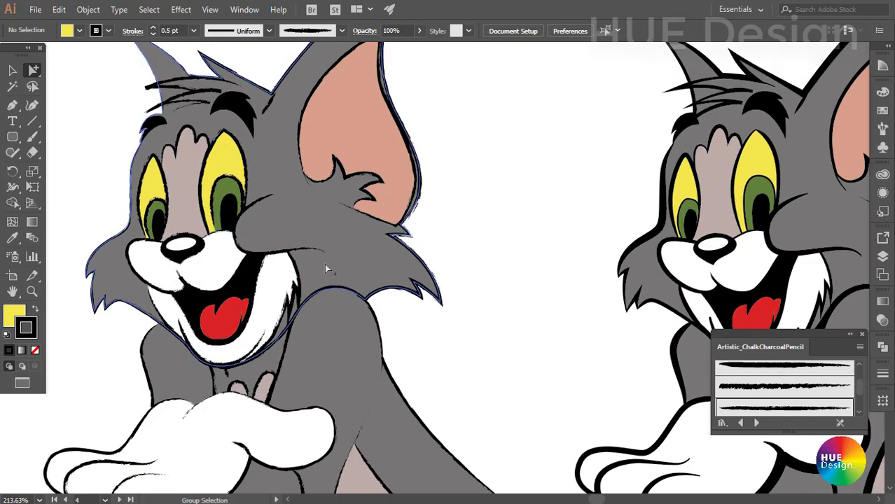
- Enter the left Tom group and try several charcoal brushes on its outlines
{"action": "double_click", "coordinate": [308, 257]}
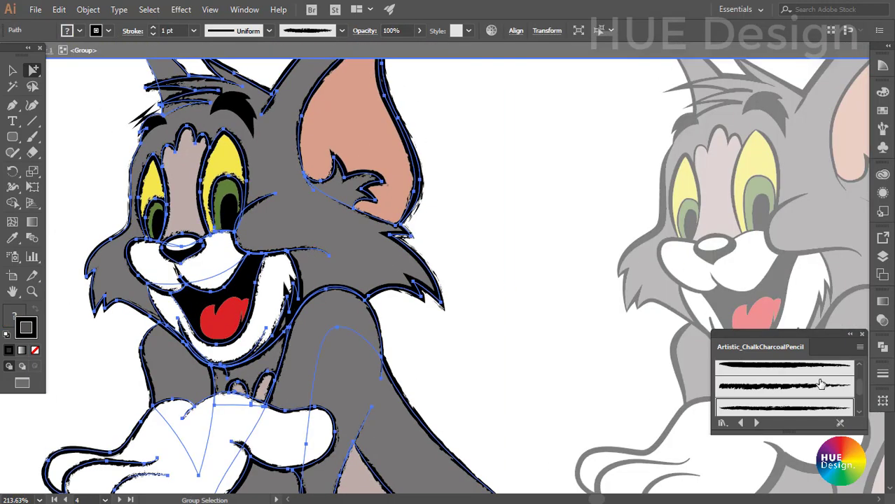
{"action": "scroll", "coordinate": [819, 384], "scroll_direction": "down", "scroll_amount": 2}
{"action": "left_click", "coordinate": [786, 394]}
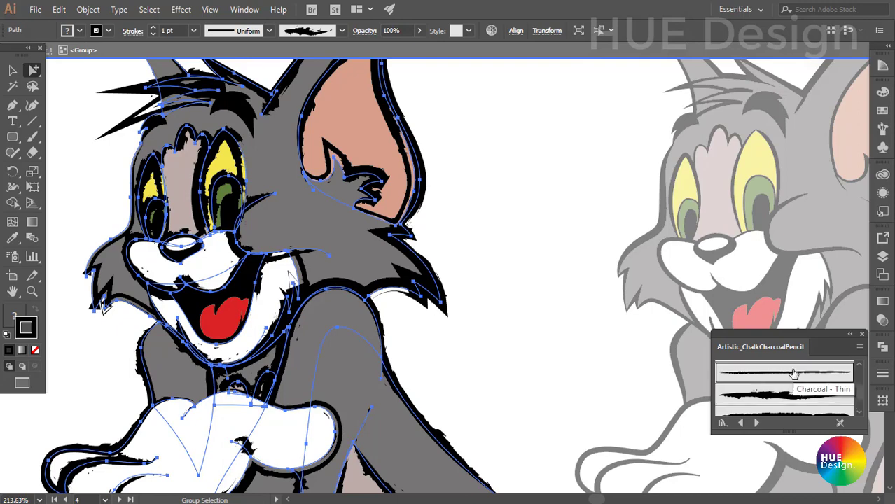
{"action": "left_click", "coordinate": [795, 375]}
{"action": "scroll", "coordinate": [787, 389], "scroll_direction": "down", "scroll_amount": 1}
{"action": "left_click", "coordinate": [784, 396]}
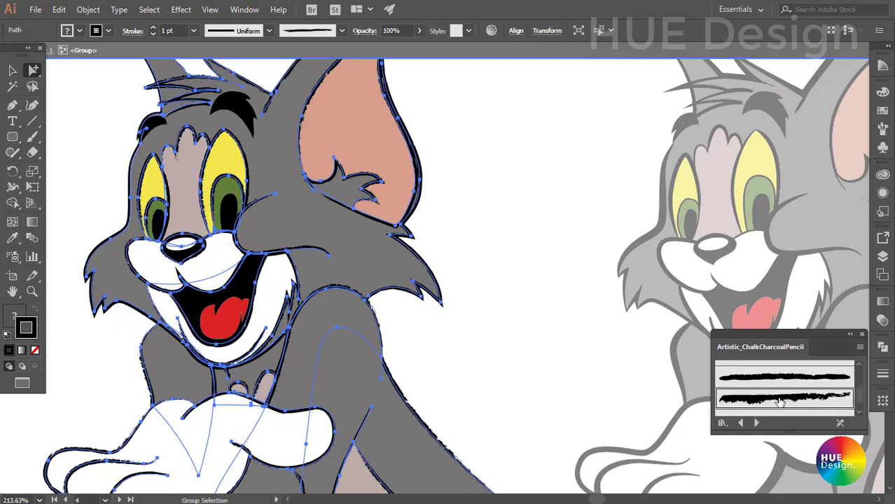
{"action": "scroll", "coordinate": [780, 391], "scroll_direction": "down", "scroll_amount": 1}
- Compare thin and thick brushes, settling on a thinner rough charcoal brush
{"action": "left_click", "coordinate": [777, 387]}
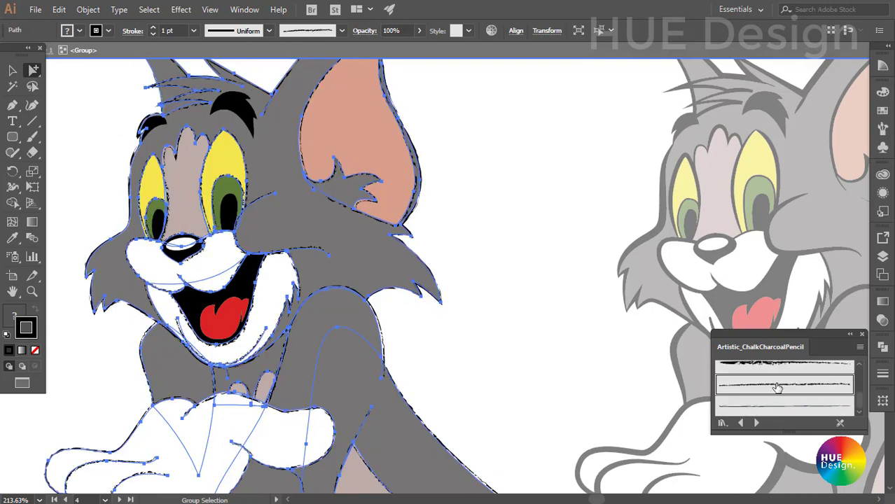
{"action": "scroll", "coordinate": [778, 391], "scroll_direction": "down", "scroll_amount": 1}
{"action": "scroll", "coordinate": [780, 395], "scroll_direction": "down", "scroll_amount": 1}
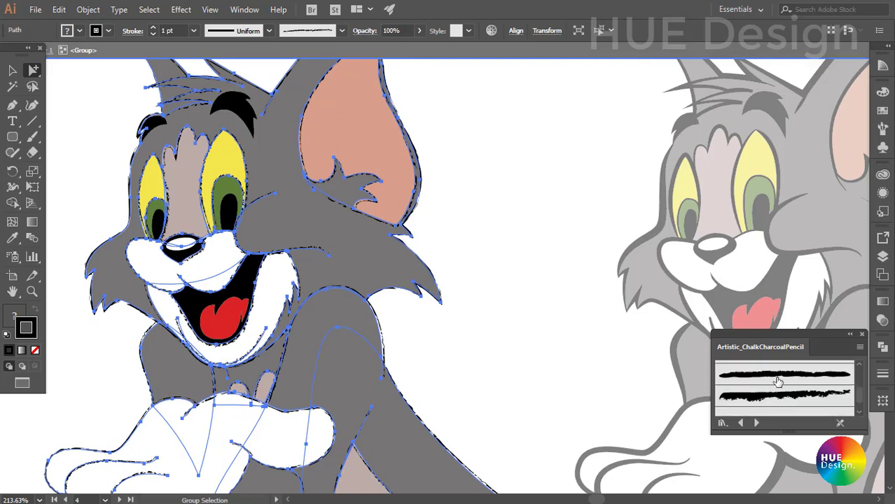
{"action": "left_click", "coordinate": [776, 380]}
{"action": "scroll", "coordinate": [784, 379], "scroll_direction": "up", "scroll_amount": 1}
{"action": "scroll", "coordinate": [785, 378], "scroll_direction": "down", "scroll_amount": 1}
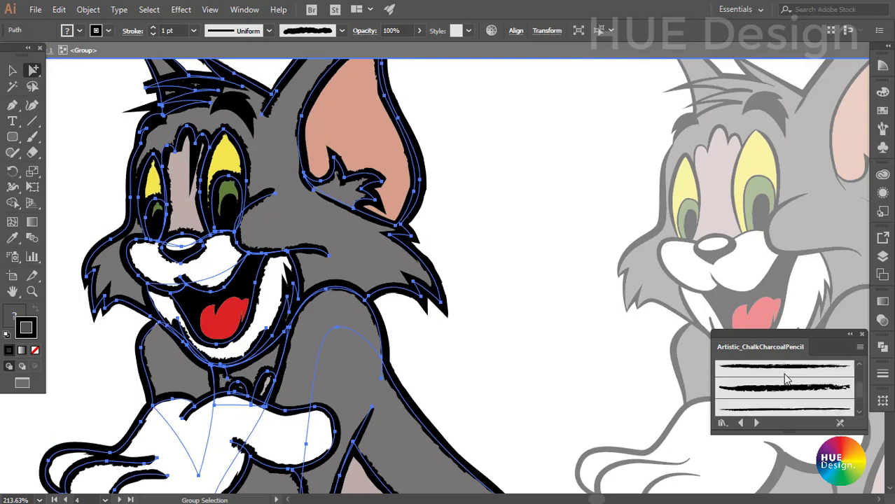
{"action": "left_click", "coordinate": [783, 371]}
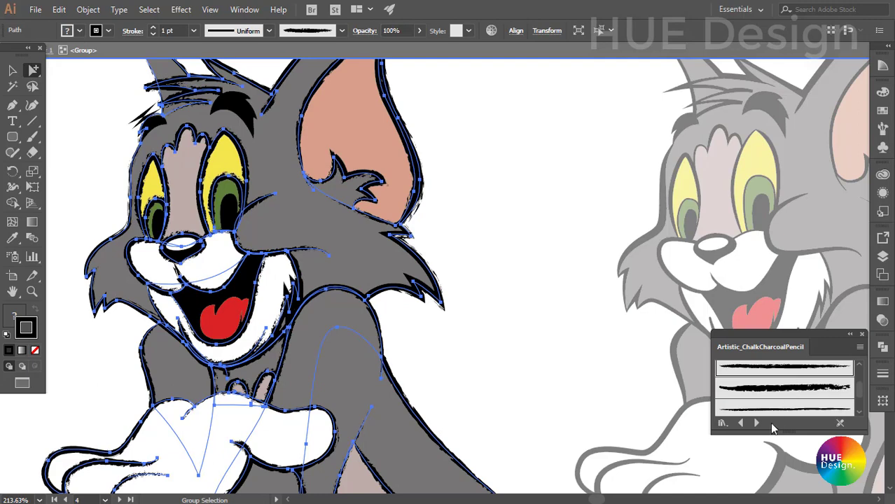
- Set the charcoal outlines' stroke weight to 0.75 pt
{"action": "left_click", "coordinate": [882, 373]}
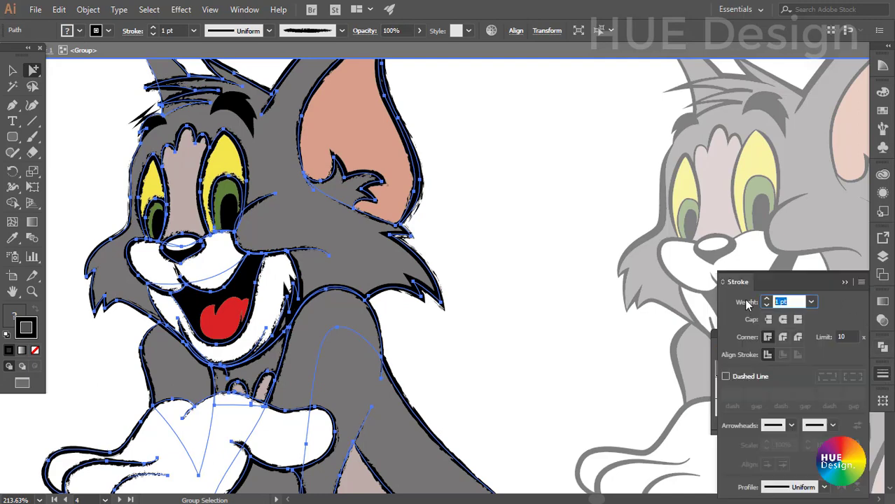
{"action": "left_click", "coordinate": [811, 301]}
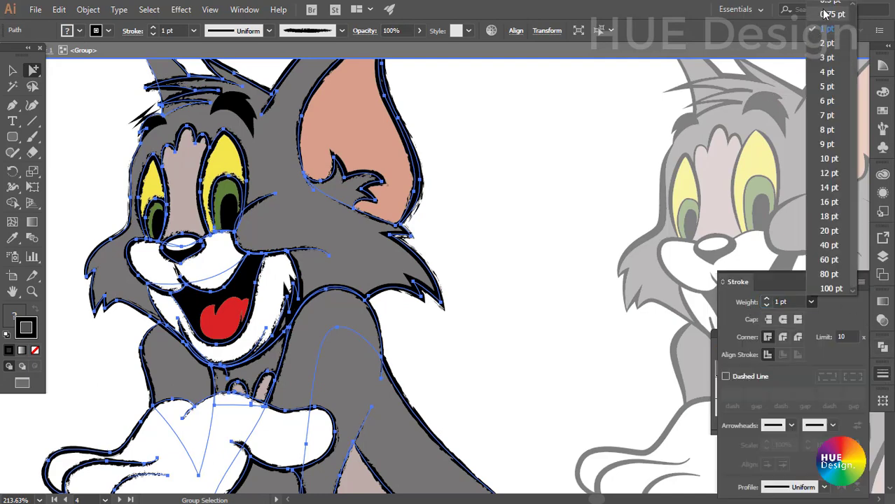
{"action": "left_click", "coordinate": [826, 14]}
{"action": "left_click", "coordinate": [525, 254]}
{"action": "scroll", "coordinate": [525, 253], "scroll_direction": "down", "scroll_amount": 1}
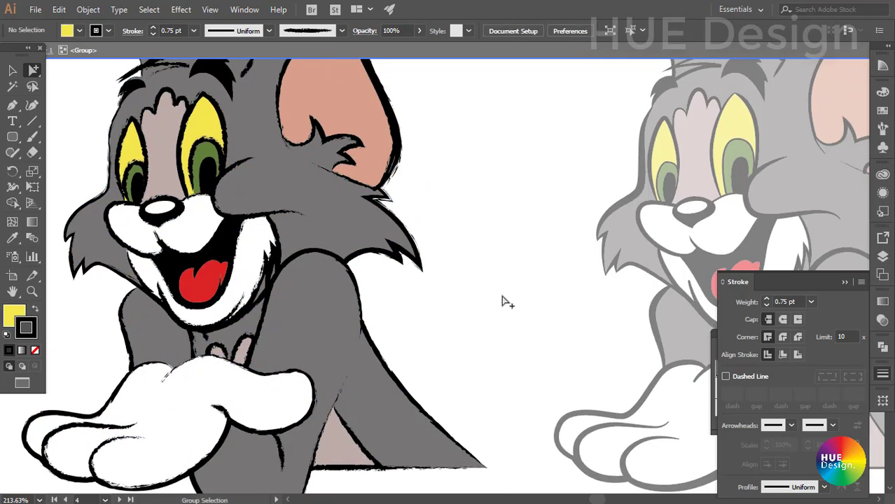
- Exit isolation and pan to compare the charcoal cat with the original, inspecting its cheek path
{"action": "double_click", "coordinate": [507, 302]}
{"action": "mouse_move", "coordinate": [503, 300]}
{"action": "left_mouse_down"}
{"action": "mouse_move", "coordinate": [457, 325]}
{"action": "mouse_move", "coordinate": [513, 340]}
{"action": "mouse_move", "coordinate": [545, 379]}
{"action": "mouse_move", "coordinate": [514, 338]}
{"action": "left_mouse_up"}
{"action": "scroll", "coordinate": [497, 317], "scroll_direction": "down", "scroll_amount": 2}
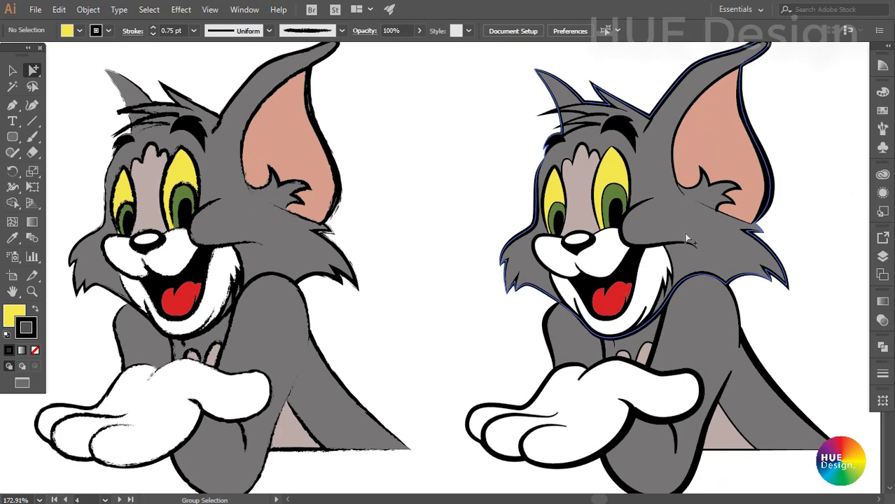
{"action": "left_click", "coordinate": [672, 238]}
{"action": "left_click", "coordinate": [447, 200]}
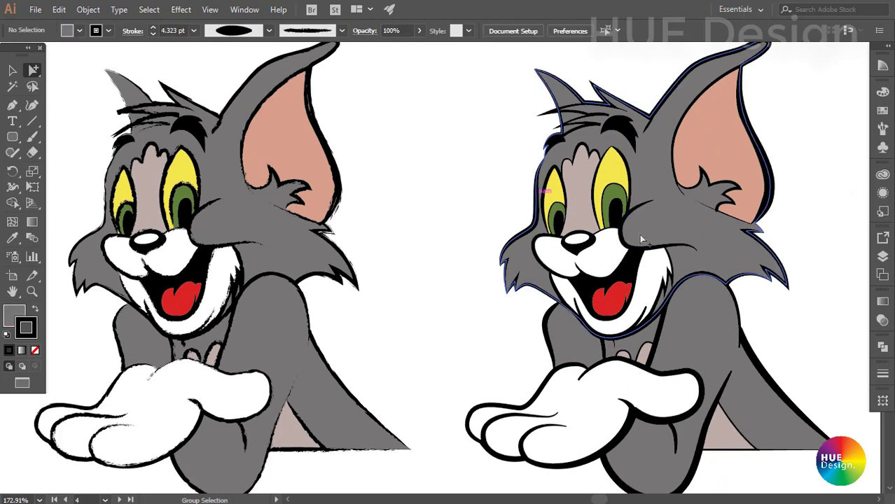
{"action": "left_click_drag", "start_coordinate": [443, 232], "coordinate": [439, 242]}
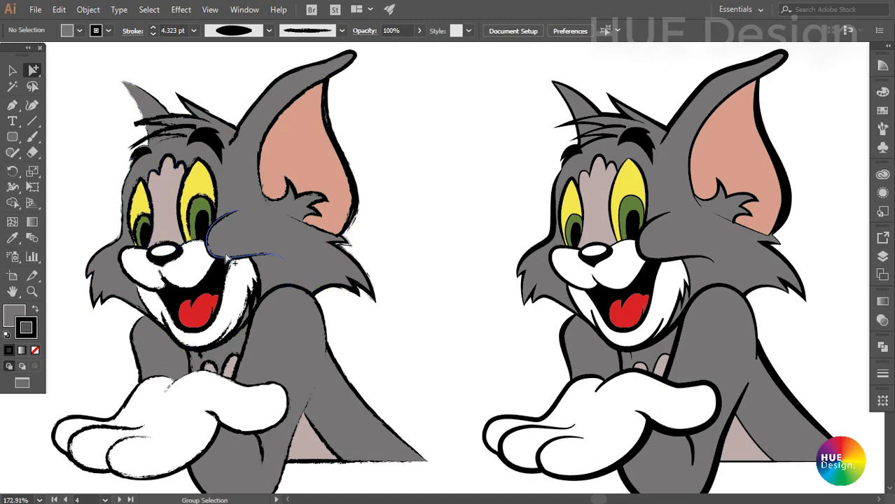
{"action": "left_click_drag", "start_coordinate": [254, 313], "coordinate": [269, 301]}
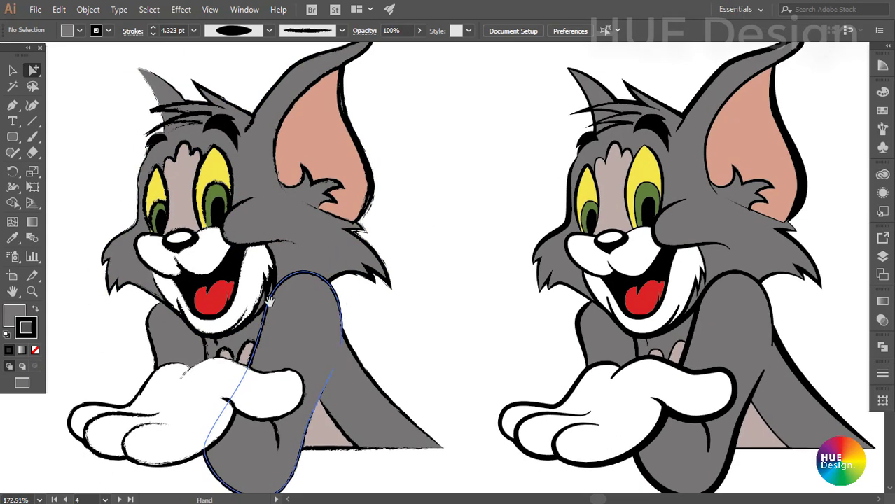
{"action": "scroll", "coordinate": [369, 326], "scroll_direction": "down", "scroll_amount": 2}
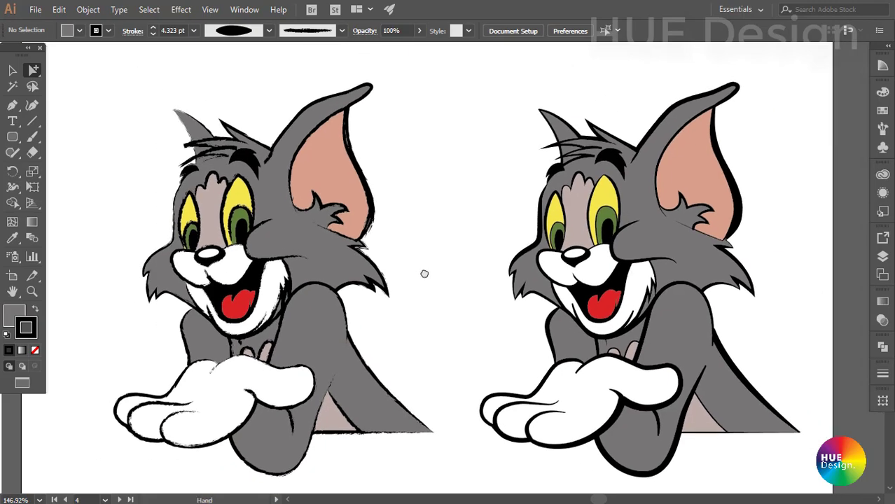
- Zoom in on the left cat, then zoom out to see all artboards
{"action": "left_click", "coordinate": [312, 258]}
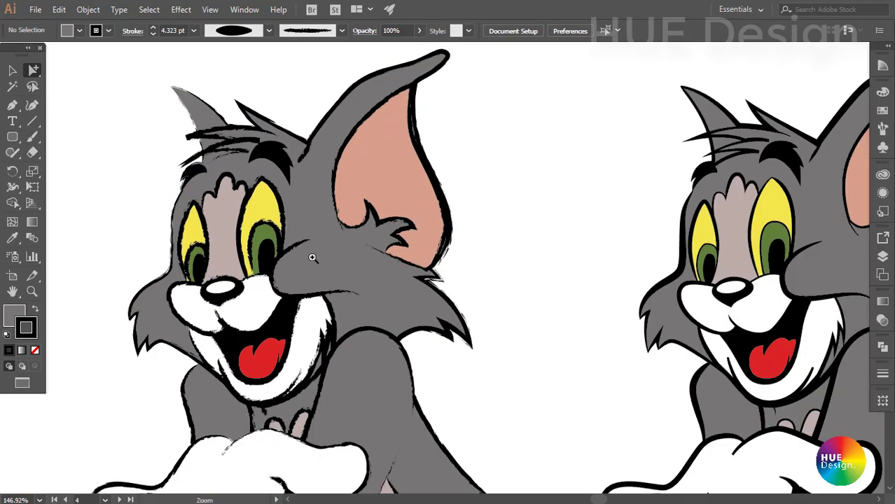
{"action": "left_click", "coordinate": [309, 226], "text": "alt"}
{"action": "left_click", "coordinate": [429, 316], "text": "alt"}
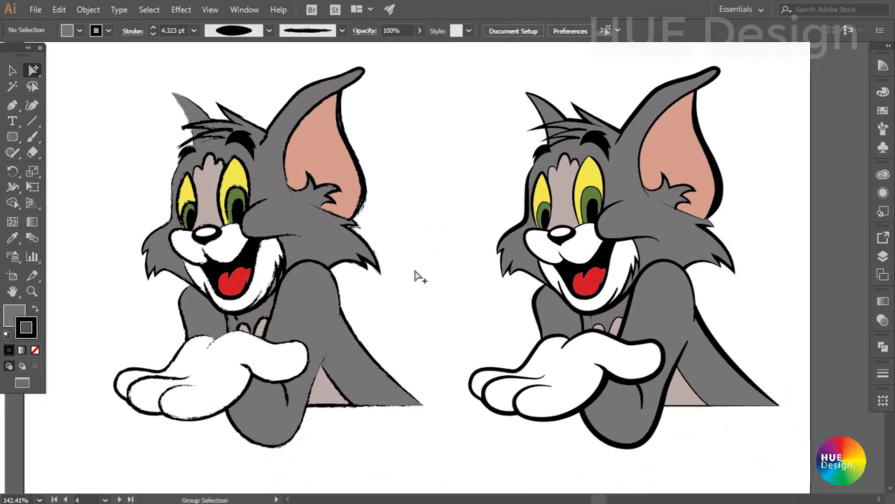
{"action": "key", "text": "ctrl+minus"}
{"action": "key", "text": "ctrl+minus"}
- Pan across the document until the CALLIGRAPHIC artboard is fully in view
{"action": "left_click_drag", "start_coordinate": [327, 212], "coordinate": [291, 270]}
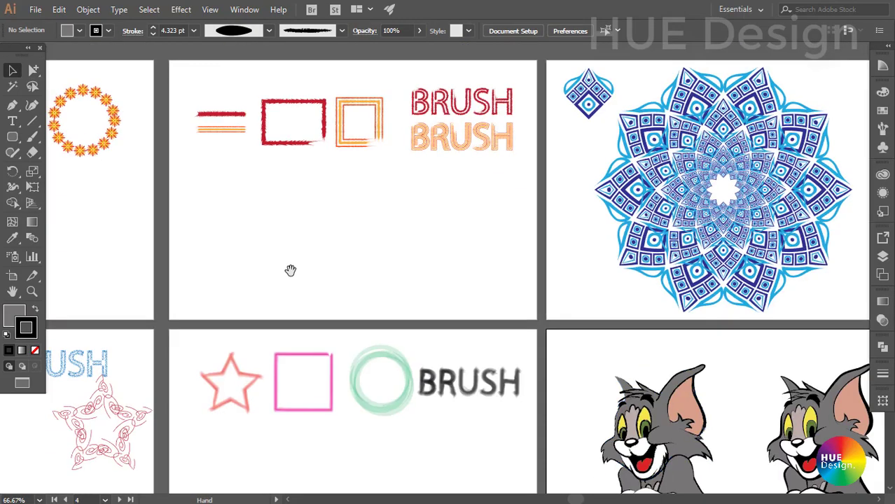
{"action": "scroll", "coordinate": [290, 270], "scroll_direction": "left", "scroll_amount": 10}
{"action": "scroll", "coordinate": [457, 333], "scroll_direction": "left", "scroll_amount": 3}
{"action": "scroll", "coordinate": [370, 253], "scroll_direction": "up", "scroll_amount": 2}
{"action": "scroll", "coordinate": [401, 353], "scroll_direction": "up", "scroll_amount": 1}
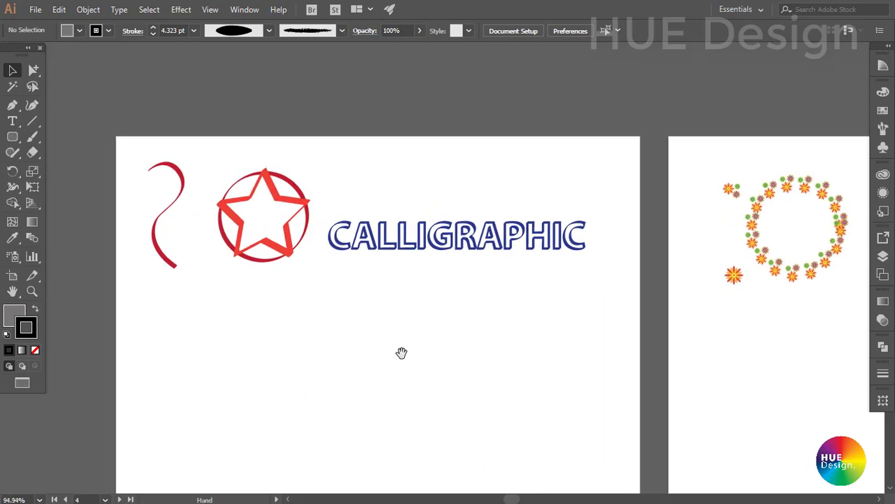
{"action": "left_click_drag", "start_coordinate": [401, 353], "coordinate": [377, 318]}
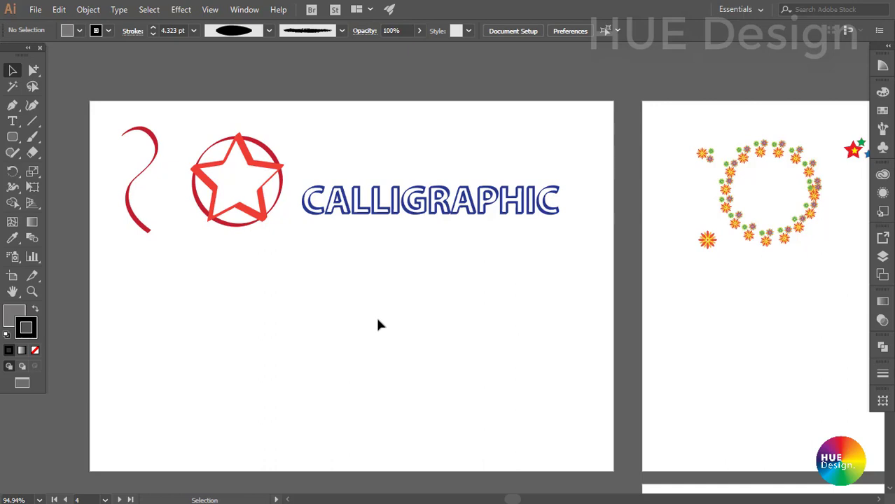
{"action": "scroll", "coordinate": [332, 319], "scroll_direction": "up", "scroll_amount": 1}
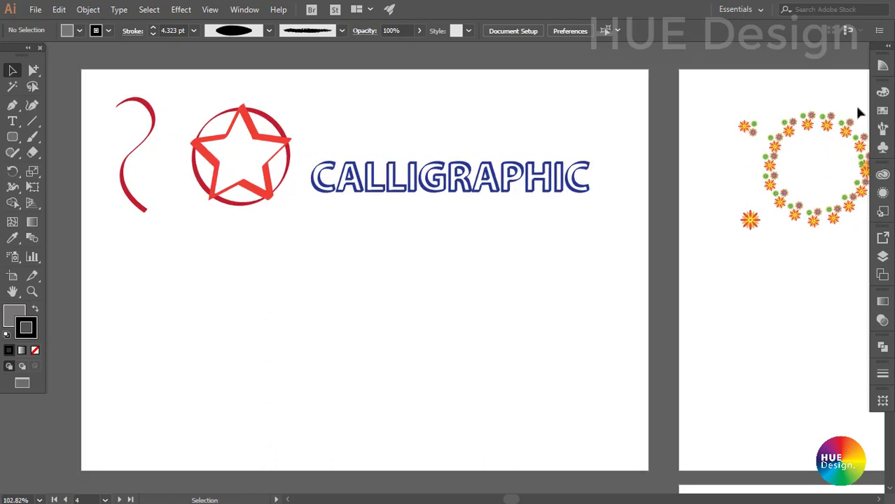
- Show the Brushes panel and its menu of brush commands
{"action": "left_click", "coordinate": [882, 129]}
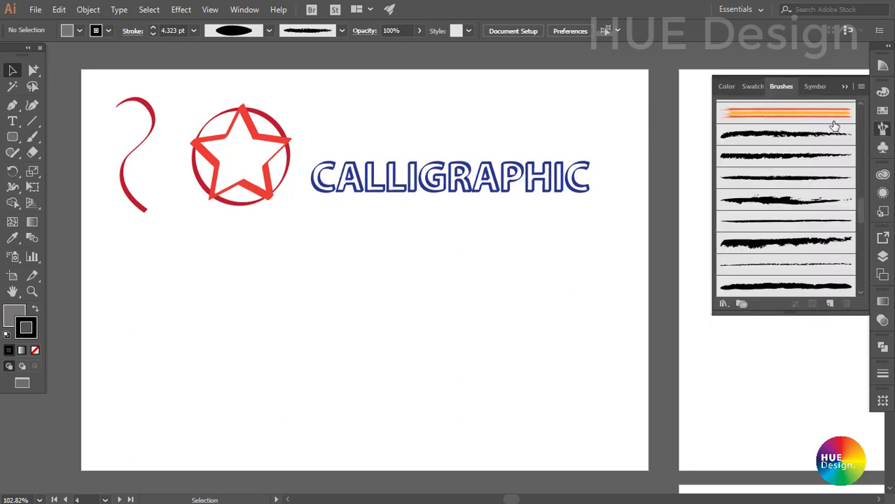
{"action": "scroll", "coordinate": [833, 128], "scroll_direction": "up", "scroll_amount": 5}
{"action": "left_click", "coordinate": [861, 87]}
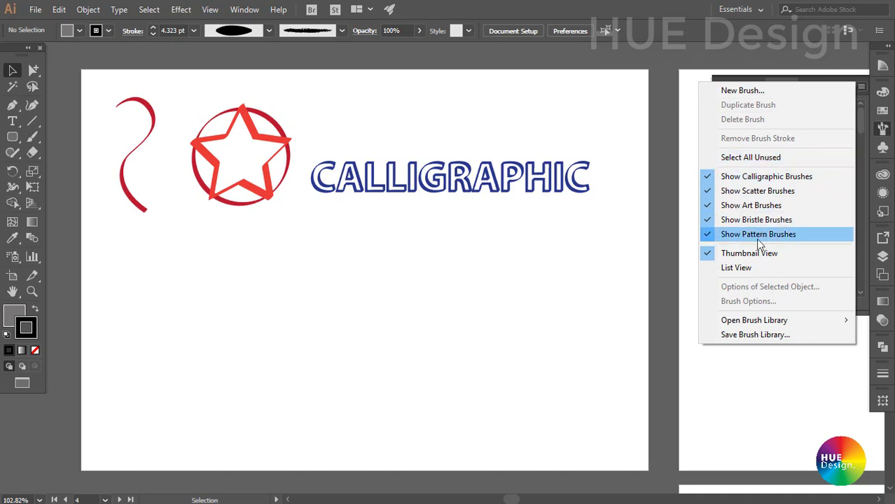
- Open the New Brush dialog with Calligraphic as the type, then close it without creating a brush
{"action": "left_click", "coordinate": [742, 91]}
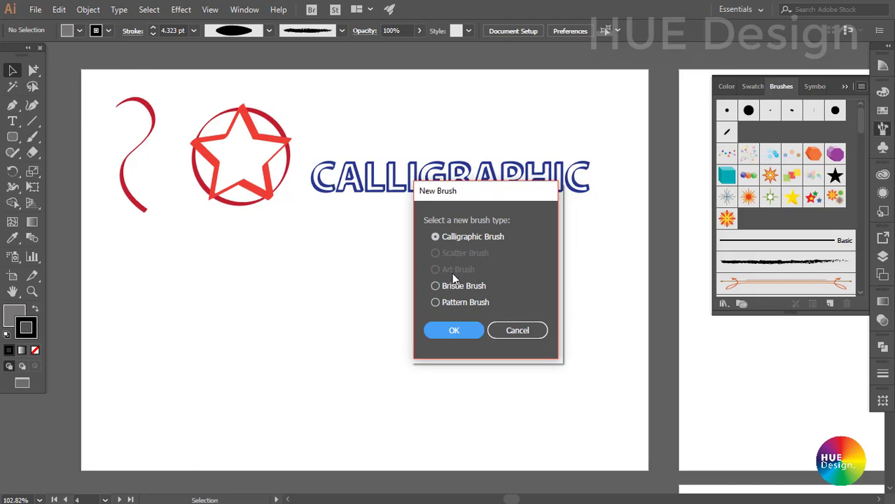
{"action": "left_click", "coordinate": [470, 290]}
{"action": "left_click", "coordinate": [468, 240]}
- Dismiss the brush type choice and select the left flower stroke
{"action": "left_click", "coordinate": [513, 332]}
{"action": "scroll", "coordinate": [497, 270], "scroll_direction": "right", "scroll_amount": 5}
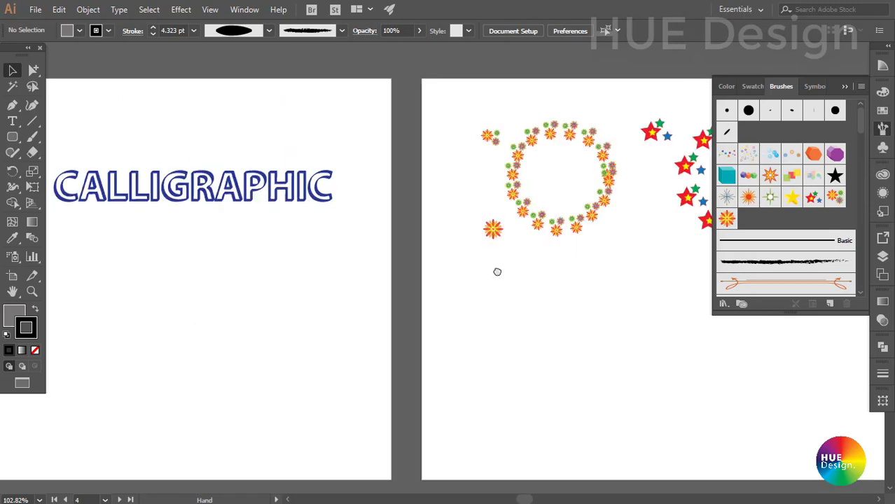
{"action": "left_click", "coordinate": [455, 232]}
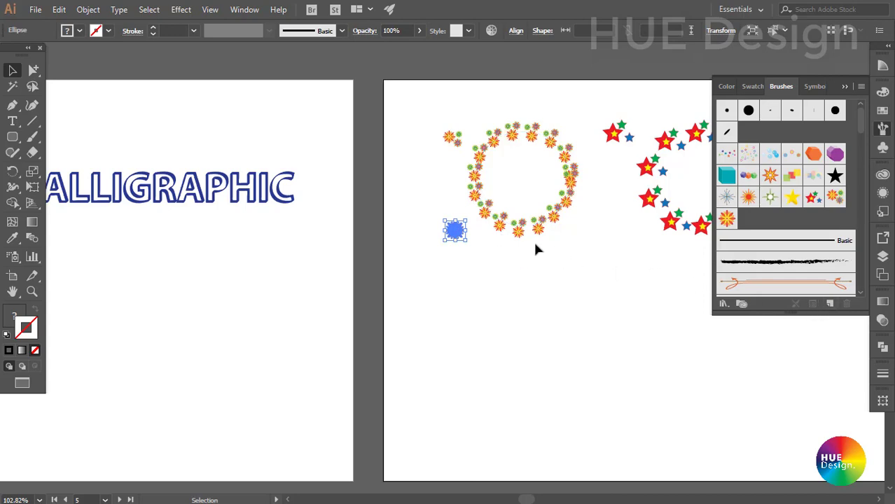
{"action": "left_click", "coordinate": [471, 278]}
{"action": "left_click", "coordinate": [452, 230]}
- Zoom in on the flower ring, then open New Brush for it and cancel
{"action": "key", "text": "z"}
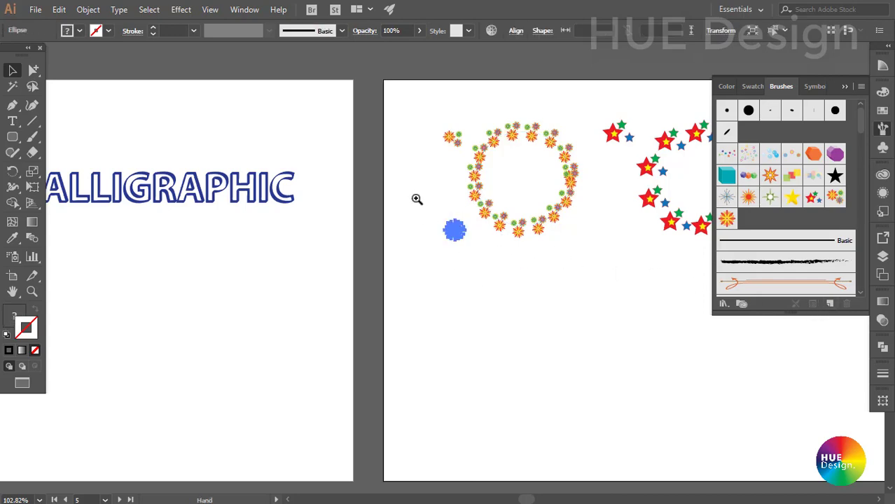
{"action": "mouse_move", "coordinate": [415, 199]}
{"action": "left_mouse_down"}
{"action": "mouse_move", "coordinate": [585, 329]}
{"action": "mouse_move", "coordinate": [419, 284]}
{"action": "left_mouse_up"}
{"action": "key", "text": "v"}
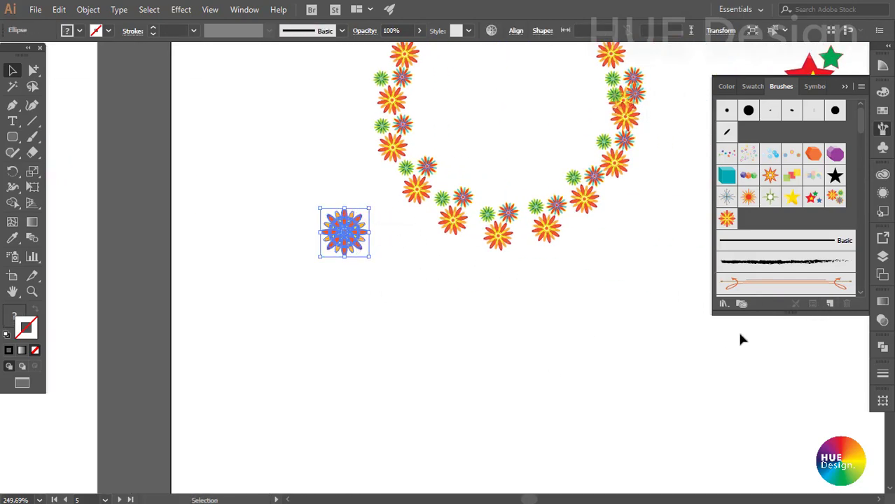
{"action": "left_click", "coordinate": [828, 303]}
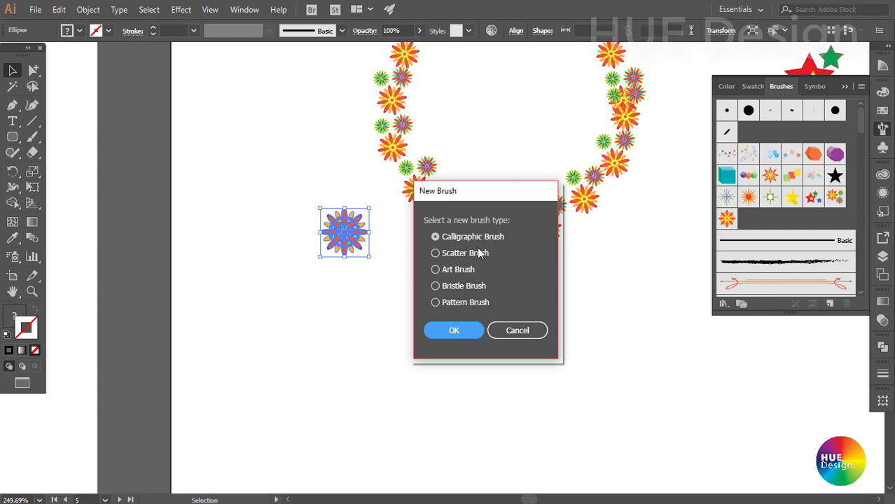
{"action": "left_click", "coordinate": [527, 330]}
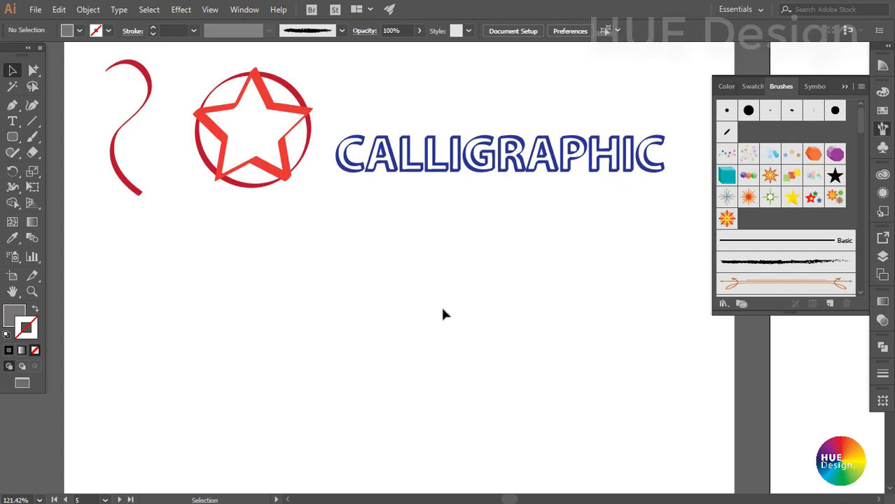
- Retry New Brush from the Brushes panel menu and choose the Calligraphic Brush type
{"action": "left_click", "coordinate": [830, 305]}
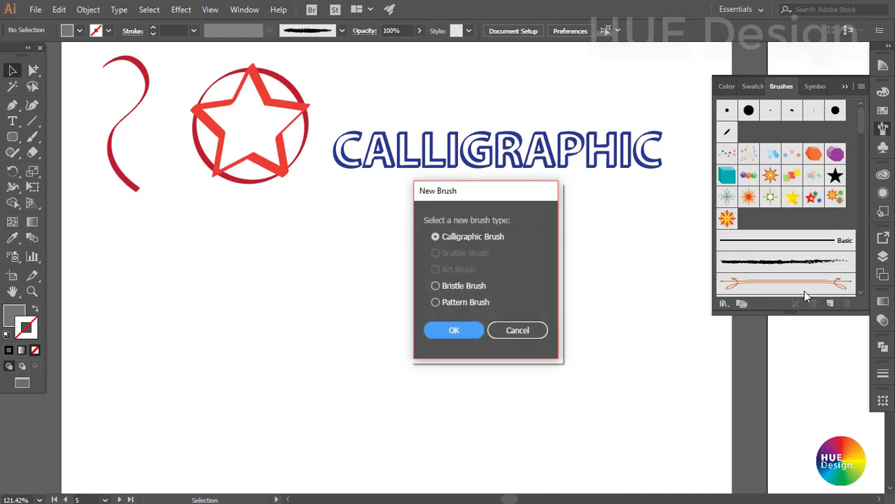
{"action": "left_click", "coordinate": [518, 330]}
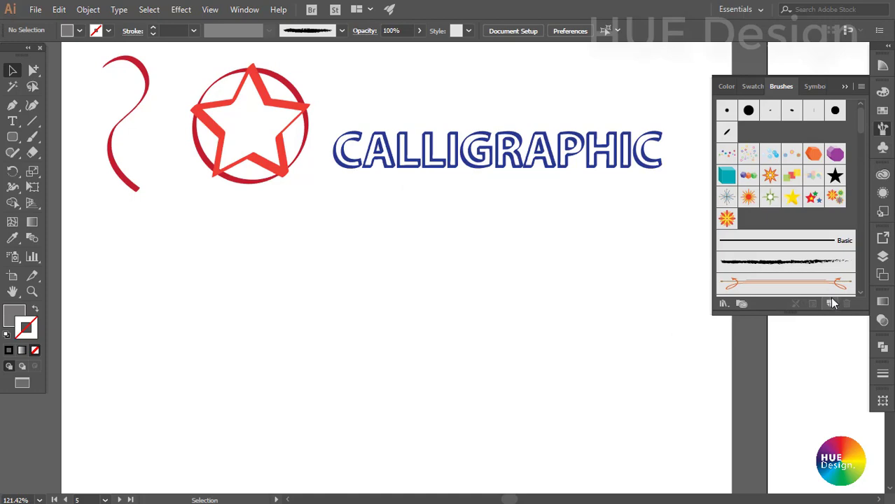
{"action": "left_click", "coordinate": [829, 304]}
{"action": "left_click", "coordinate": [518, 330]}
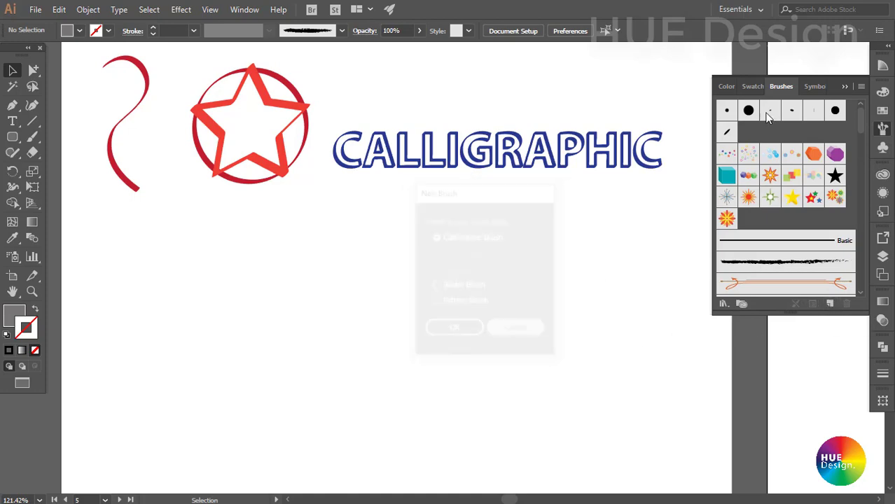
{"action": "left_click", "coordinate": [861, 88]}
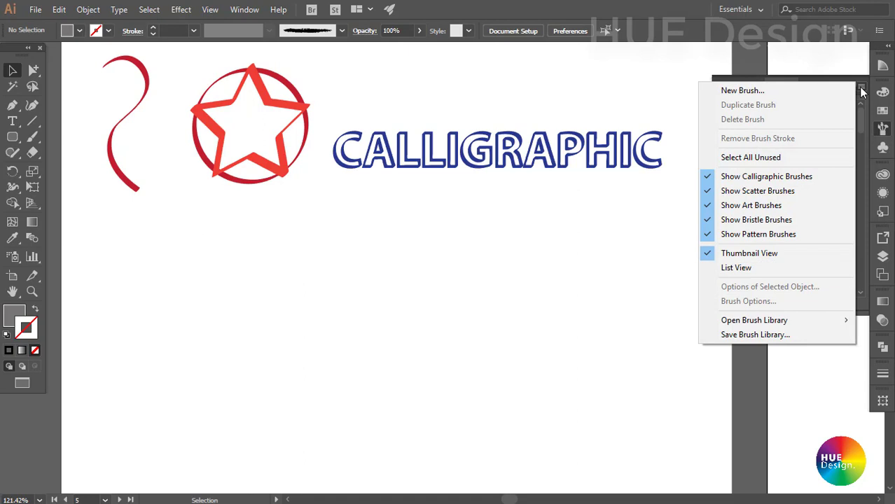
{"action": "left_click", "coordinate": [736, 93]}
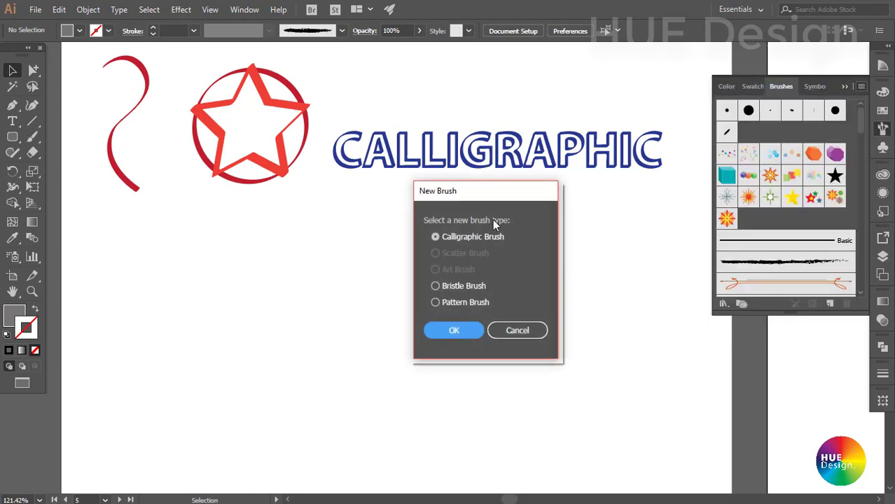
{"action": "left_click", "coordinate": [435, 237]}
- Confirm the Calligraphic type and review the new brush's name, angle, roundness and size fields
{"action": "left_click", "coordinate": [455, 331]}
{"action": "left_click_drag", "start_coordinate": [601, 143], "coordinate": [456, 153]}
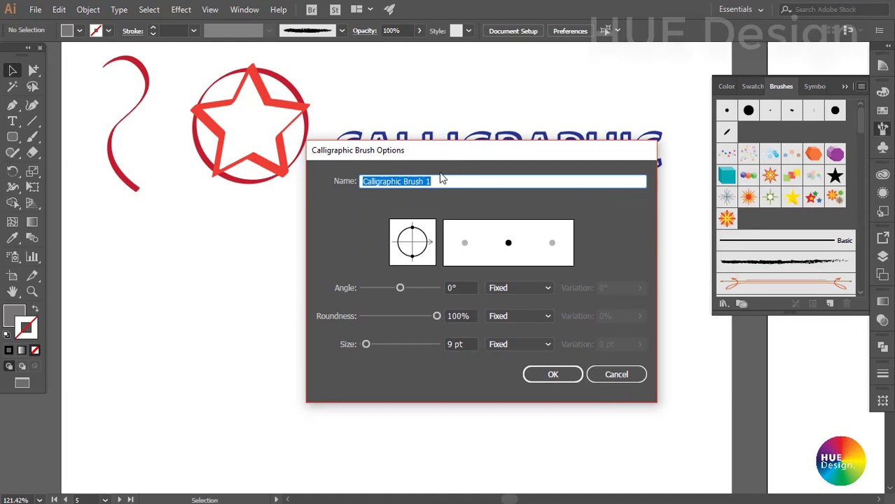
{"action": "left_click", "coordinate": [448, 181]}
{"action": "left_click_drag", "start_coordinate": [451, 181], "coordinate": [338, 183]}
{"action": "left_click", "coordinate": [435, 287]}
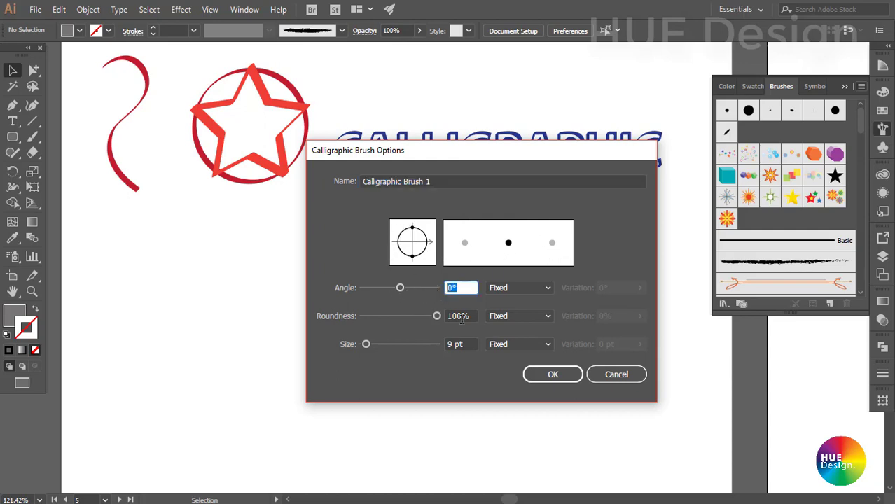
{"action": "left_click_drag", "start_coordinate": [474, 317], "coordinate": [442, 321]}
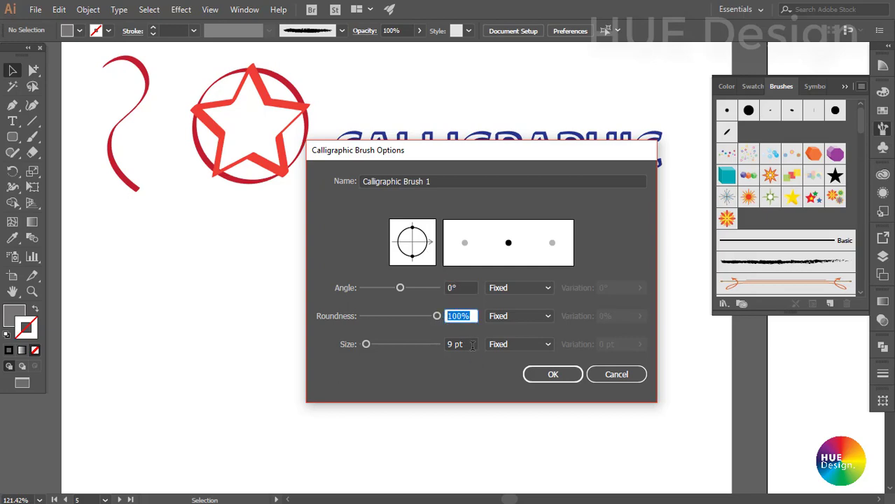
{"action": "left_click_drag", "start_coordinate": [473, 343], "coordinate": [434, 344]}
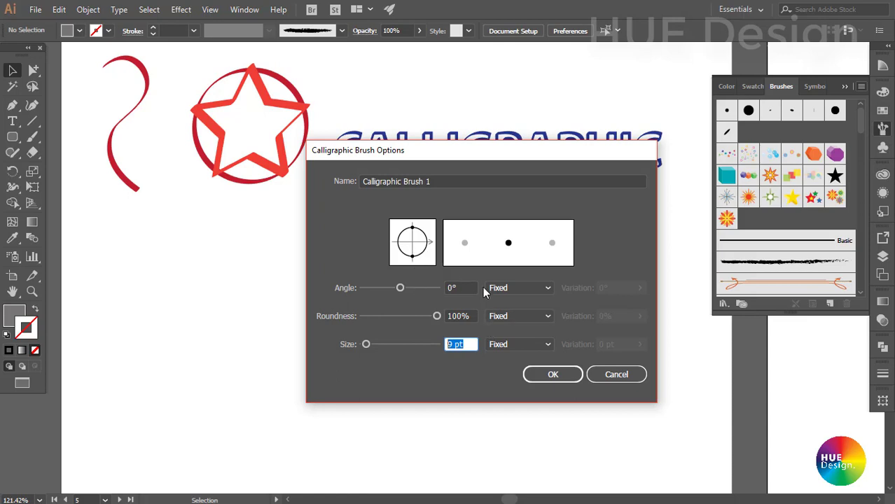
- Set angle 45°, roundness 30% and size 10 pt, and save Calligraphic Brush 1
{"action": "left_click_drag", "start_coordinate": [466, 293], "coordinate": [431, 294]}
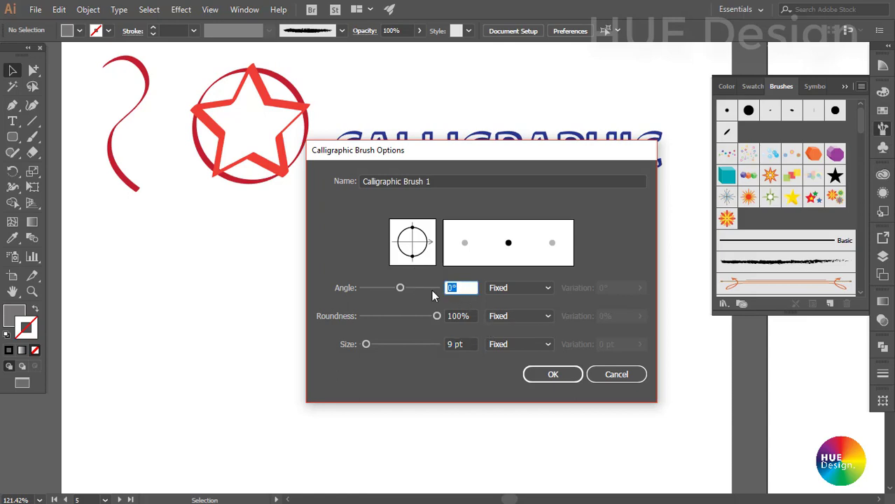
{"action": "type", "text": "45"}
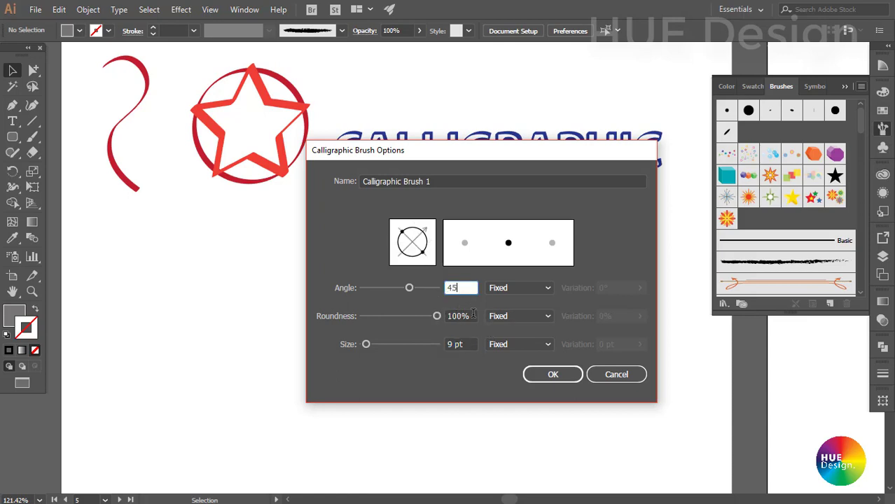
{"action": "left_click_drag", "start_coordinate": [473, 313], "coordinate": [401, 320]}
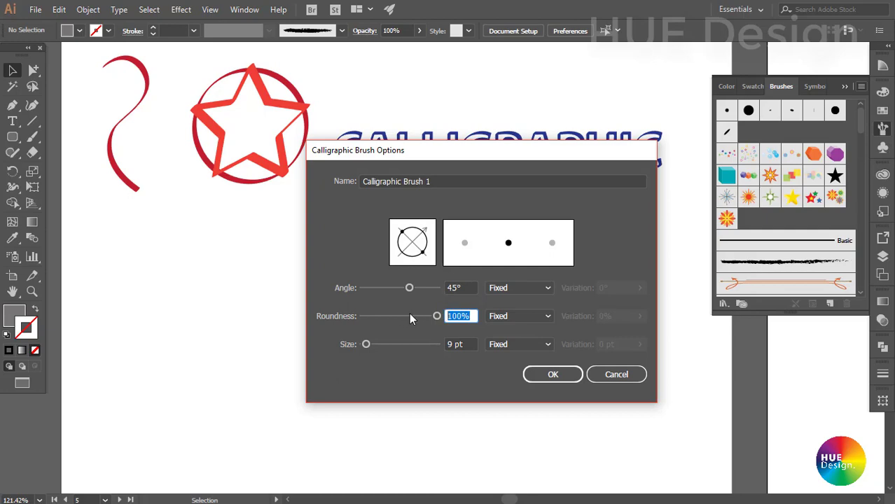
{"action": "type", "text": "30"}
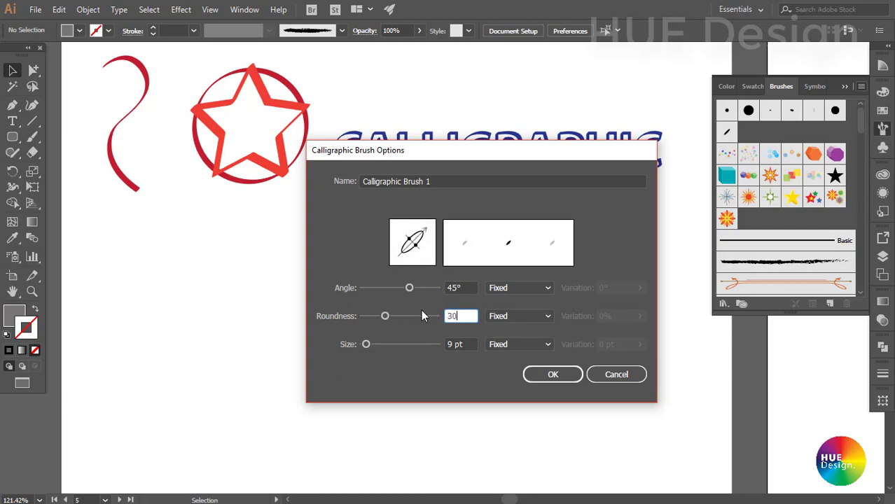
{"action": "left_click_drag", "start_coordinate": [474, 343], "coordinate": [444, 344]}
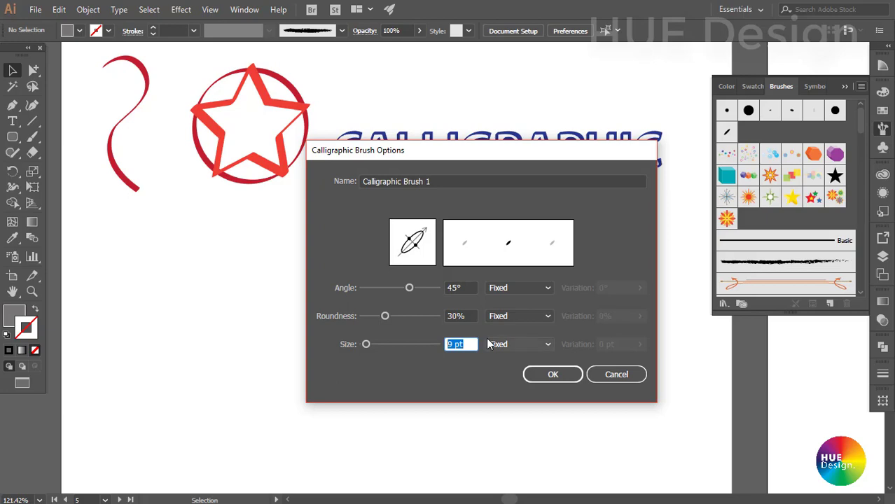
{"action": "type", "text": "10"}
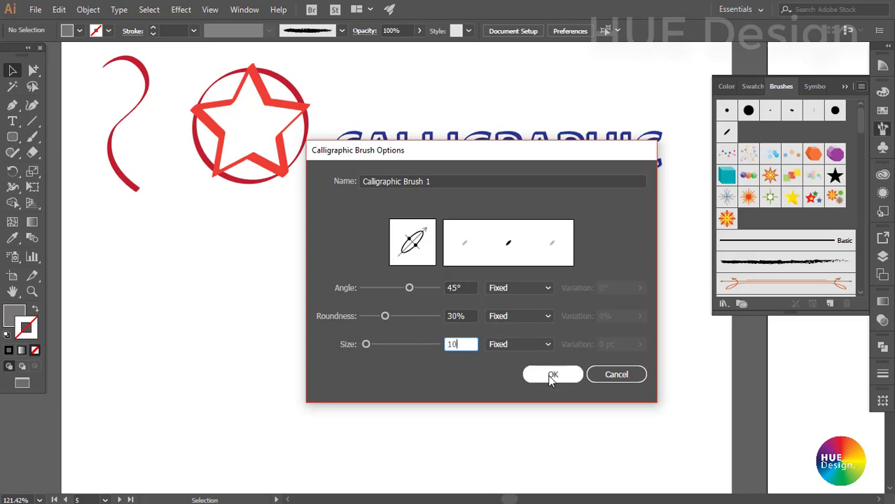
{"action": "left_click", "coordinate": [550, 374]}
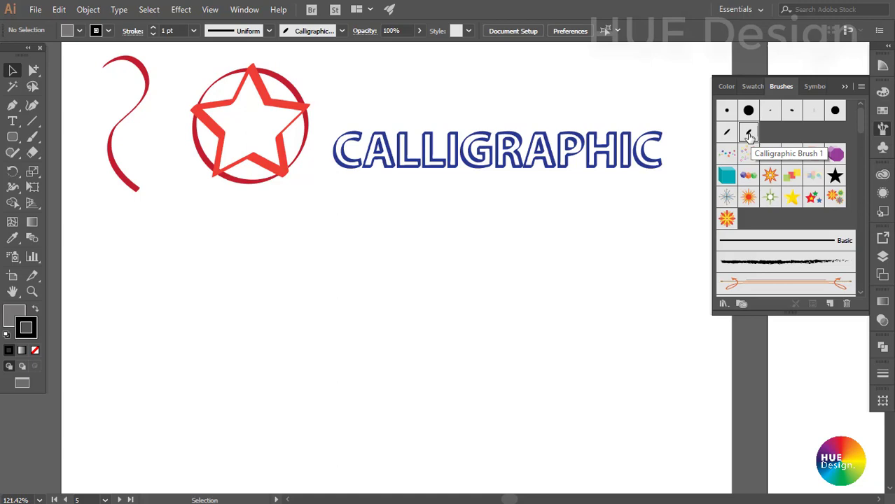
- Paint an S-shaped stroke below the wave with the Paintbrush
{"action": "left_click_drag", "start_coordinate": [196, 247], "coordinate": [174, 260]}
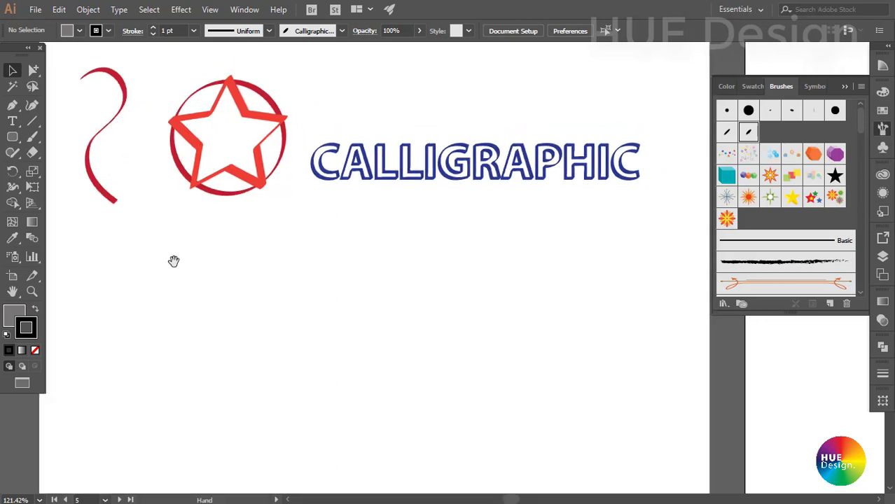
{"action": "left_click", "coordinate": [32, 137]}
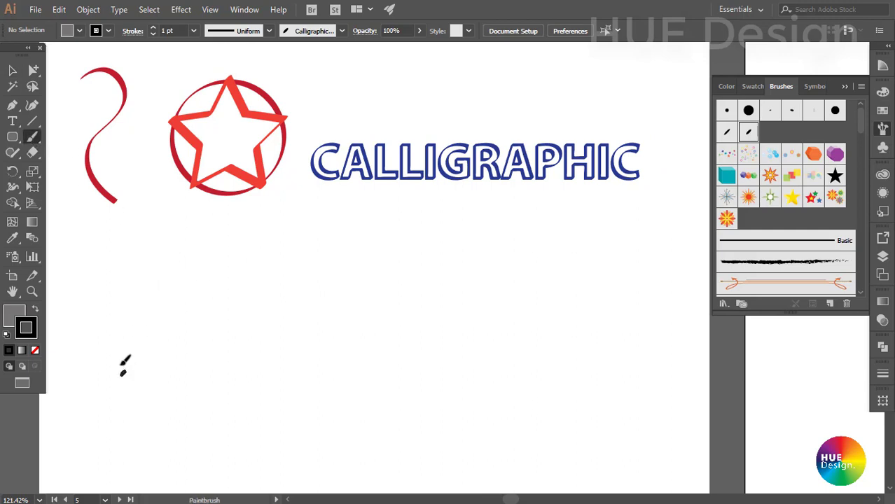
{"action": "mouse_move", "coordinate": [237, 246]}
{"action": "left_mouse_down"}
{"action": "mouse_move", "coordinate": [185, 266]}
{"action": "mouse_move", "coordinate": [221, 376]}
{"action": "mouse_move", "coordinate": [144, 338]}
{"action": "left_mouse_up"}
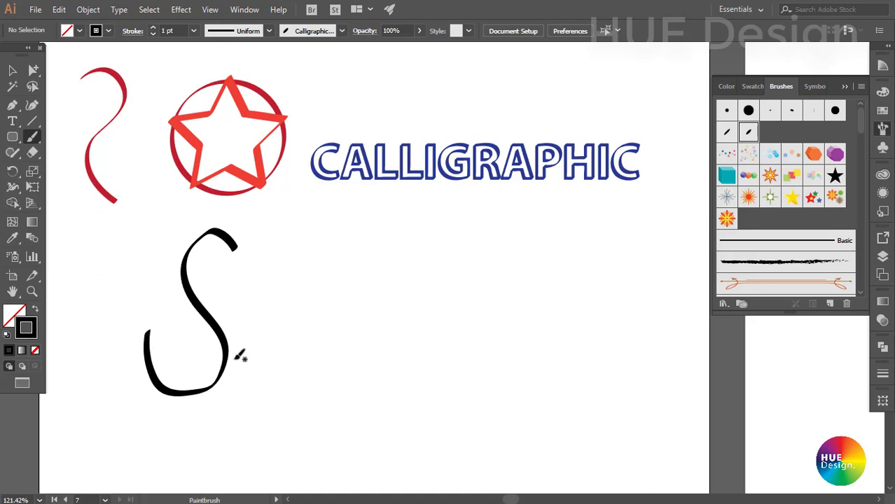
- Duplicate the S to its right and try 3 pt Oval, 5 pt Oval and 5 pt Flat brushes on it
{"action": "left_click", "coordinate": [13, 73]}
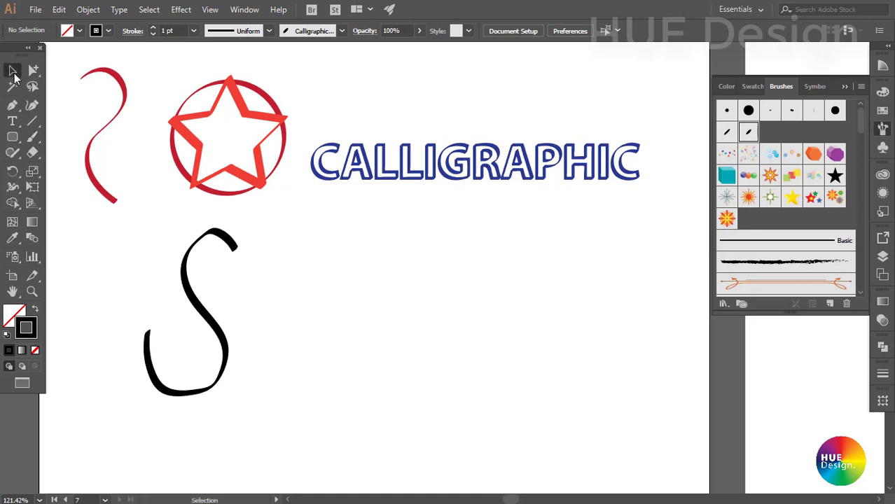
{"action": "left_click", "coordinate": [228, 329]}
{"action": "left_click", "coordinate": [290, 362]}
{"action": "left_click", "coordinate": [272, 339]}
{"action": "left_click_drag", "start_coordinate": [250, 323], "coordinate": [420, 343]}
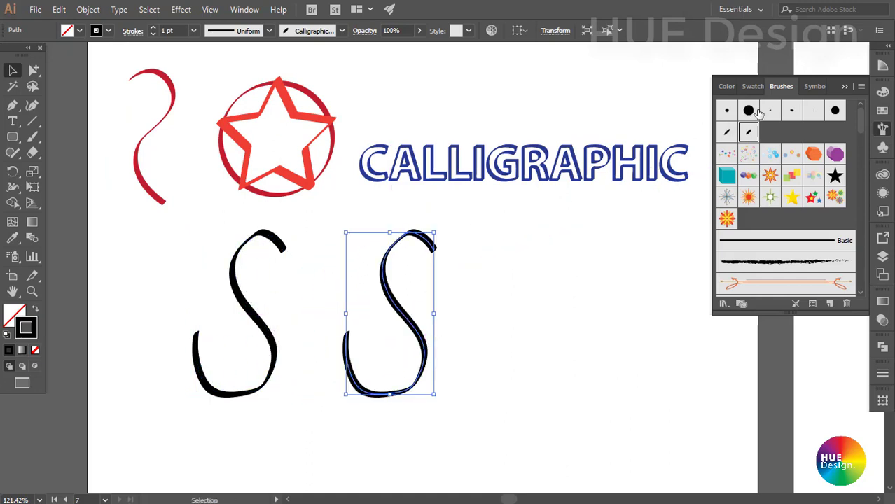
{"action": "left_click", "coordinate": [770, 110]}
{"action": "left_click", "coordinate": [471, 355]}
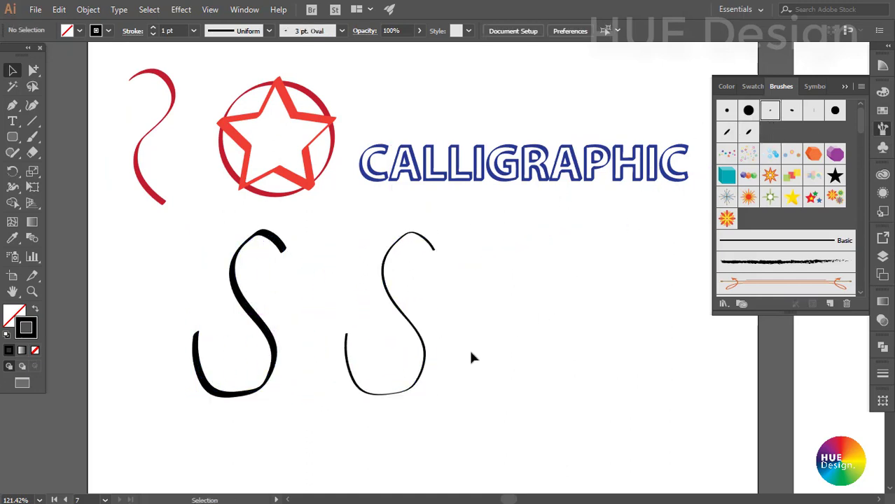
{"action": "key", "text": "ctrl+z"}
{"action": "left_click", "coordinate": [791, 110]}
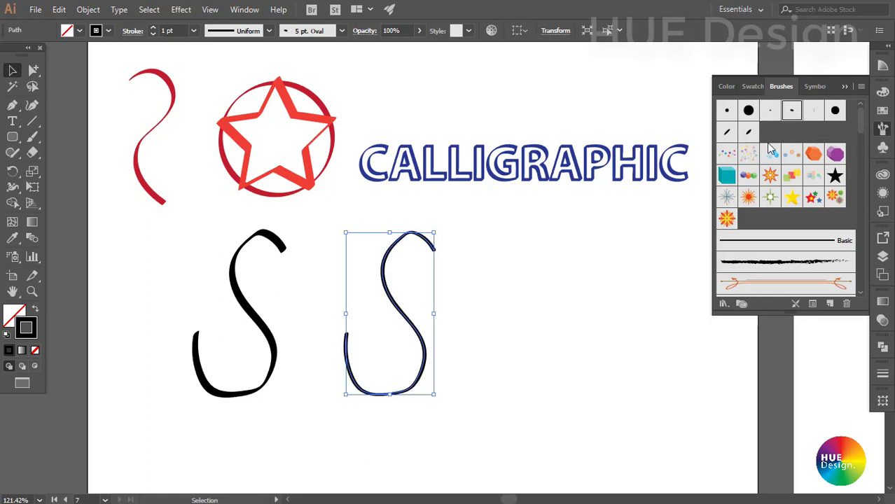
{"action": "left_click", "coordinate": [813, 110]}
{"action": "left_click", "coordinate": [476, 358]}
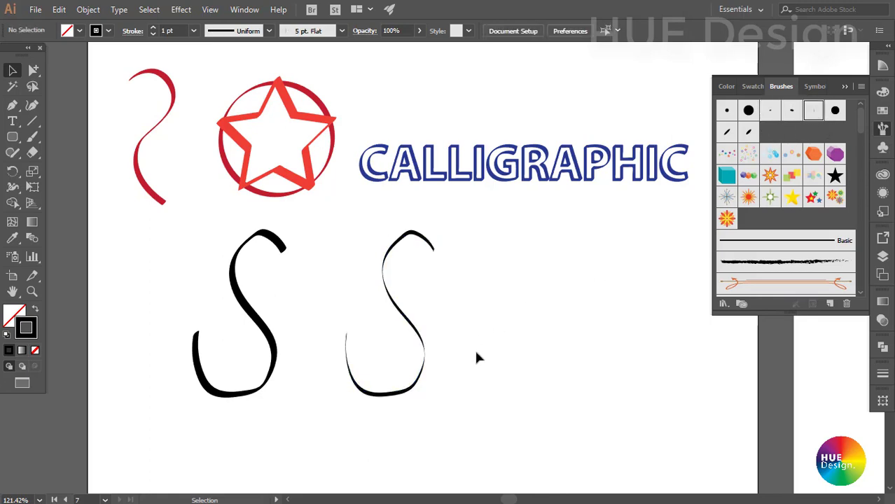
- Try Touch Calligraphic, then a plain thin round stroke on the right S, and select the left S
{"action": "left_click", "coordinate": [386, 316]}
{"action": "left_click", "coordinate": [834, 110]}
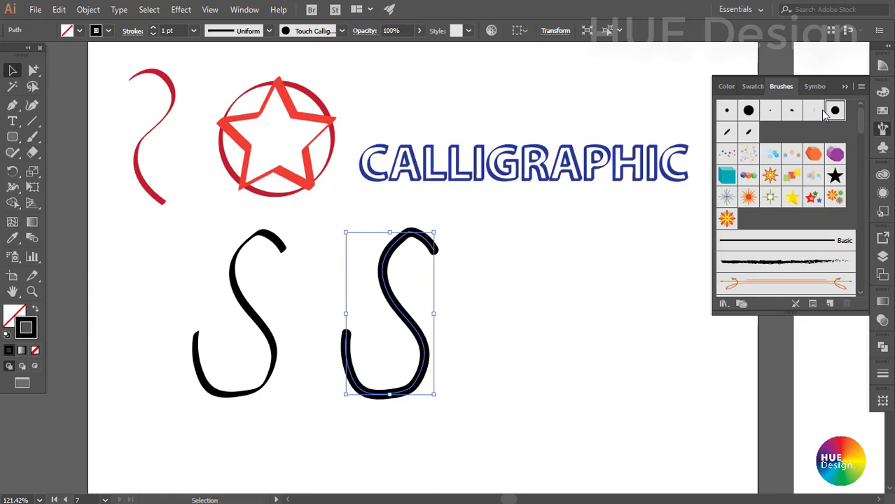
{"action": "left_click", "coordinate": [727, 110]}
{"action": "left_click", "coordinate": [445, 363]}
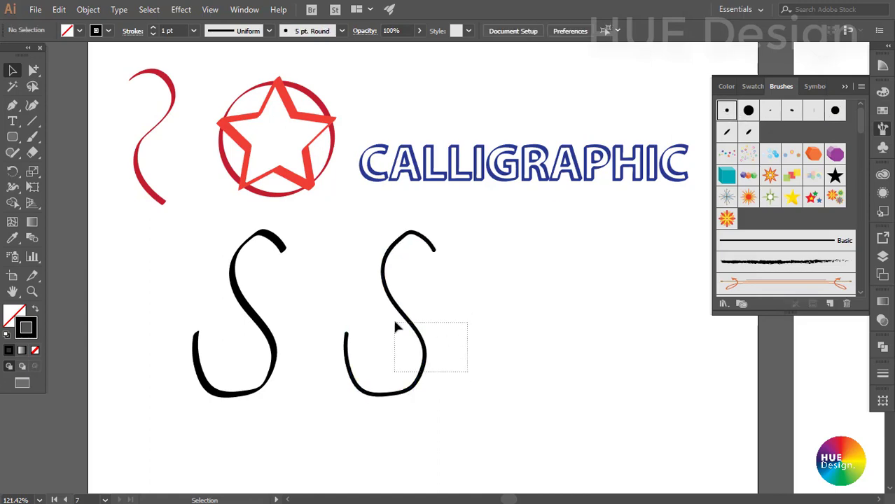
{"action": "left_click_drag", "start_coordinate": [395, 327], "coordinate": [390, 322]}
{"action": "left_click", "coordinate": [231, 287]}
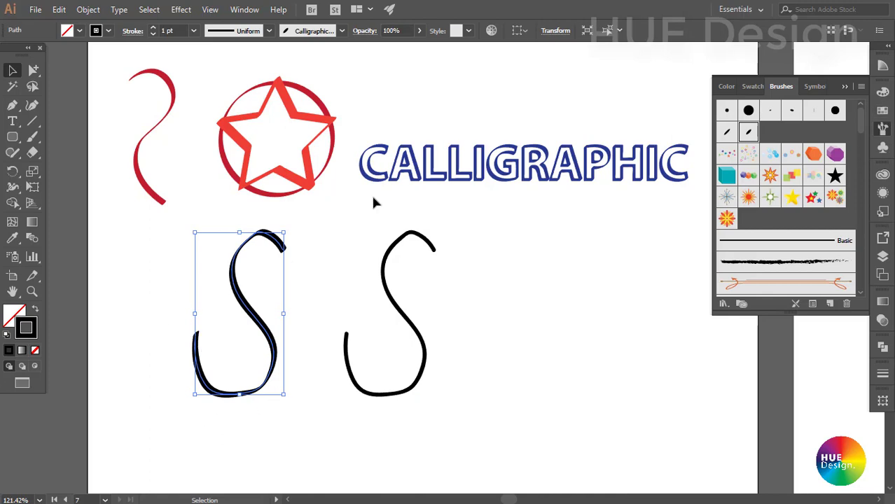
- Colour the left calligraphic S magenta from the swatches and select the thin black S
{"action": "left_click", "coordinate": [882, 92]}
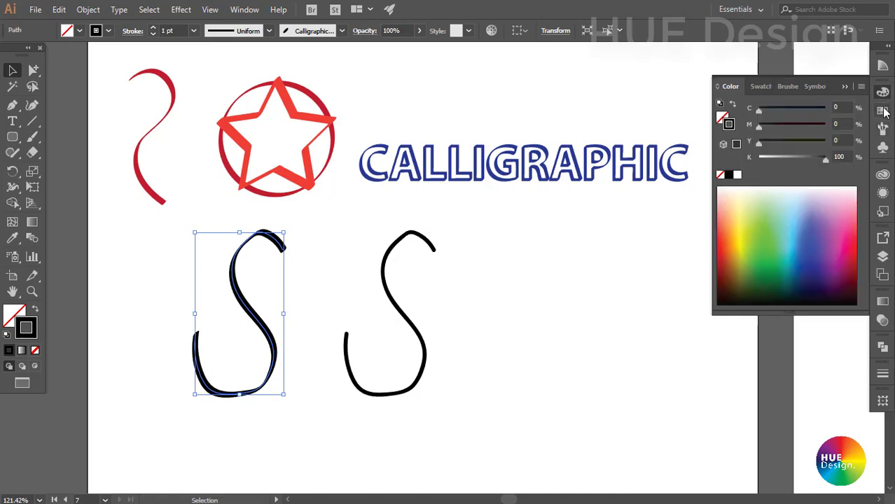
{"action": "left_click", "coordinate": [883, 110]}
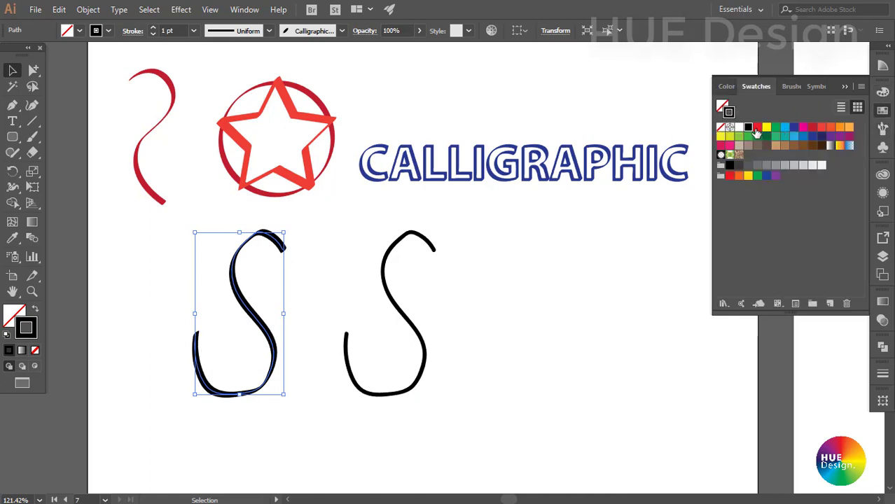
{"action": "left_click", "coordinate": [756, 127]}
{"action": "left_click", "coordinate": [802, 127]}
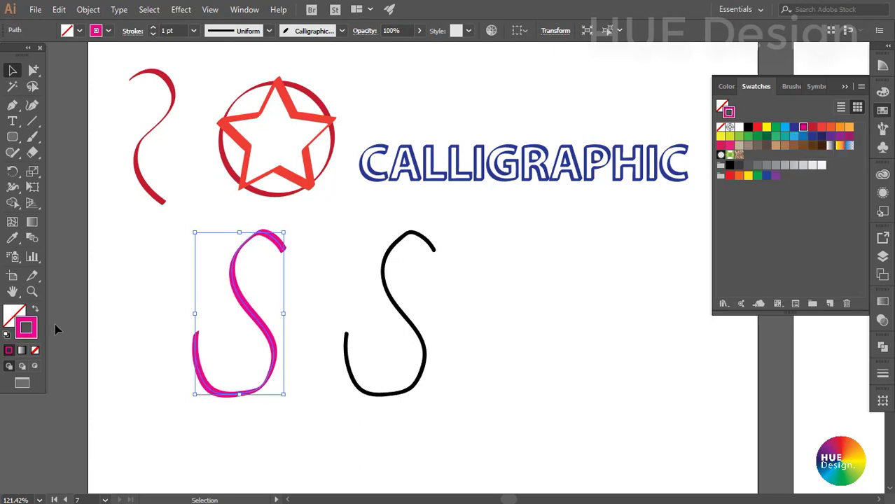
{"action": "left_click", "coordinate": [151, 309]}
{"action": "left_click", "coordinate": [400, 299]}
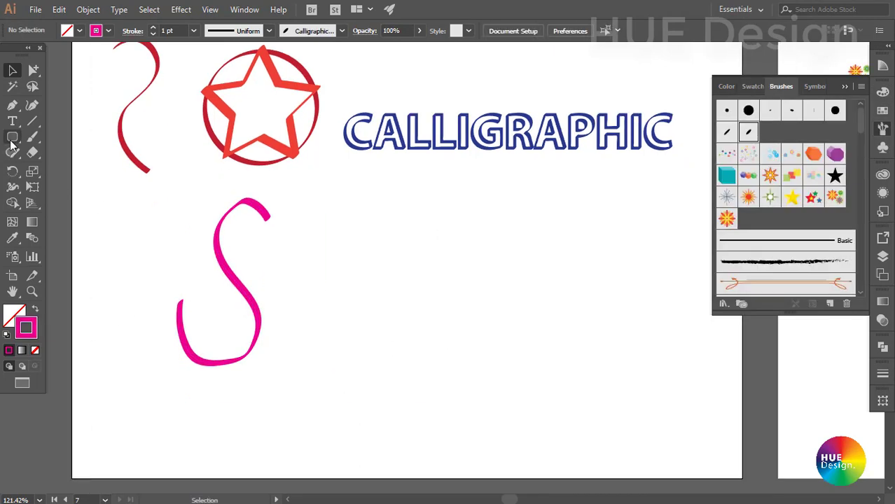
{"action": "left_click", "coordinate": [11, 138]}
{"action": "left_click", "coordinate": [77, 168]}
- Draw a circle right of the S and give it a red calligraphic brush stroke
{"action": "mouse_move", "coordinate": [275, 441]}
{"action": "left_mouse_down"}
{"action": "mouse_move", "coordinate": [473, 259]}
{"action": "mouse_move", "coordinate": [448, 266]}
{"action": "left_mouse_up"}
{"action": "key", "text": "ctrl+plus"}
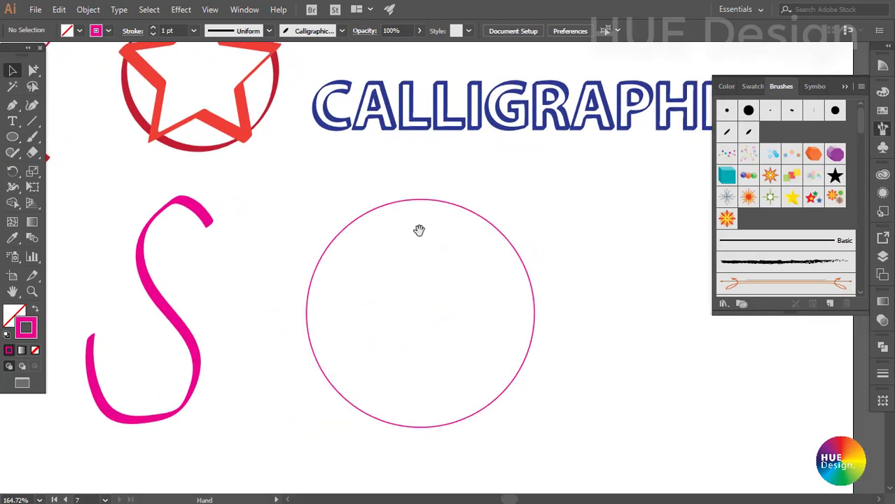
{"action": "left_click_drag", "start_coordinate": [395, 180], "coordinate": [448, 240]}
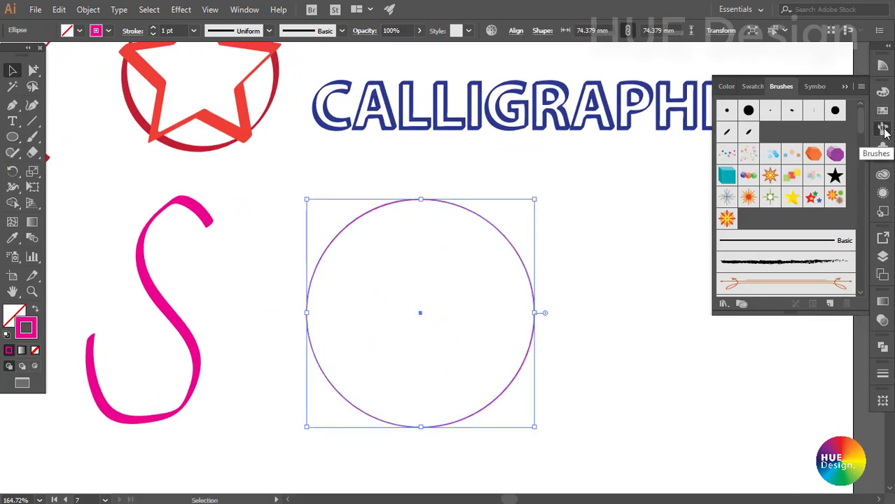
{"action": "left_click", "coordinate": [882, 130]}
{"action": "left_click", "coordinate": [882, 111]}
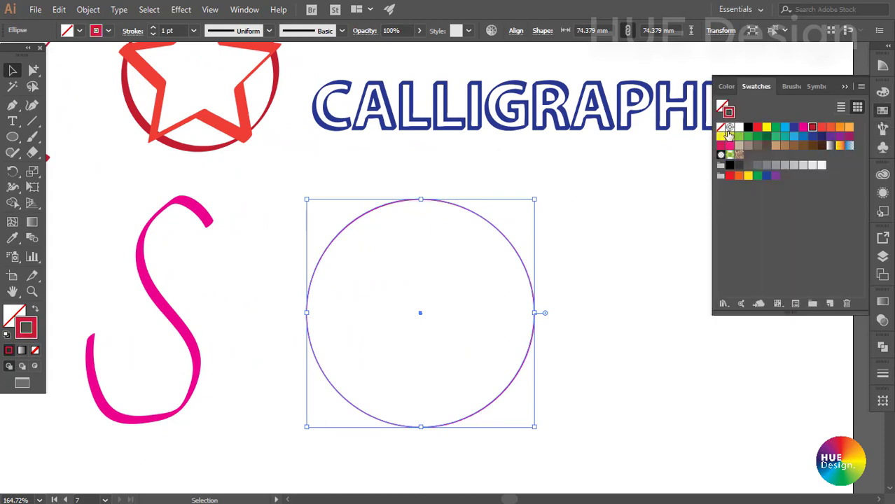
{"action": "left_click", "coordinate": [783, 87]}
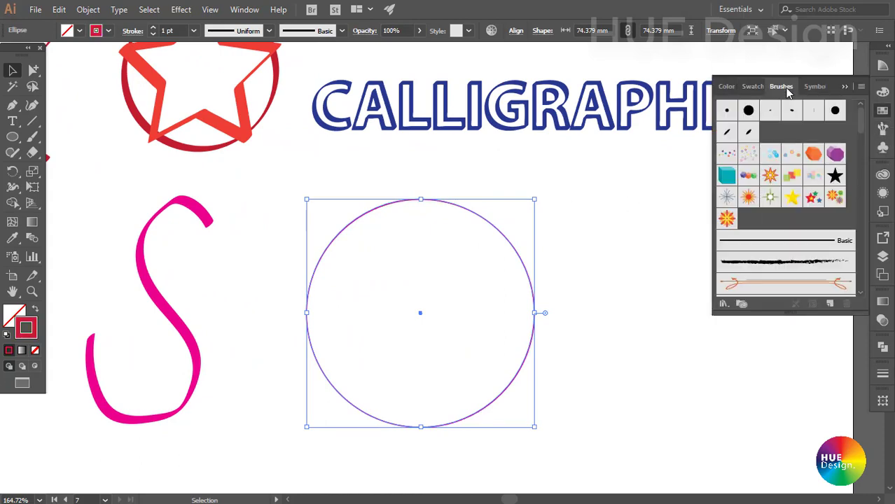
{"action": "left_click", "coordinate": [749, 132]}
{"action": "left_click", "coordinate": [591, 241]}
{"action": "left_click_drag", "start_coordinate": [568, 322], "coordinate": [557, 315]}
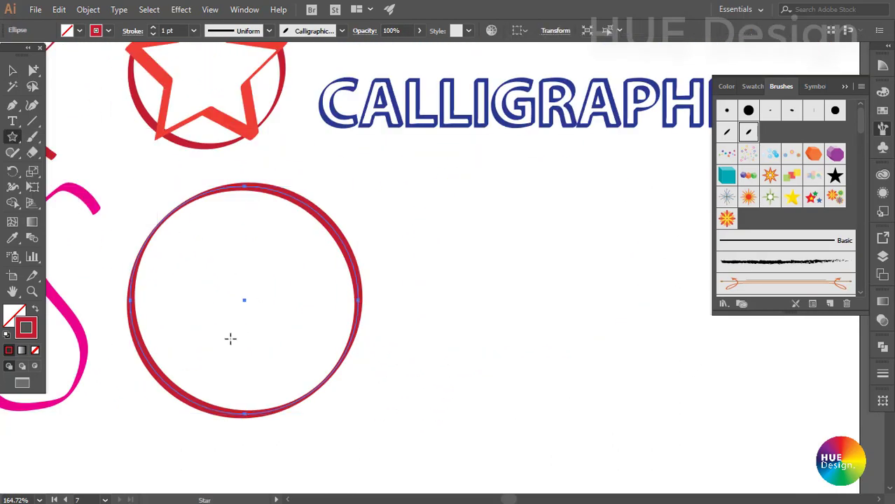
- Draw a five-pointed star centred in the circle with an orange calligraphic brush stroke
{"action": "left_click_drag", "start_coordinate": [230, 338], "coordinate": [304, 275]}
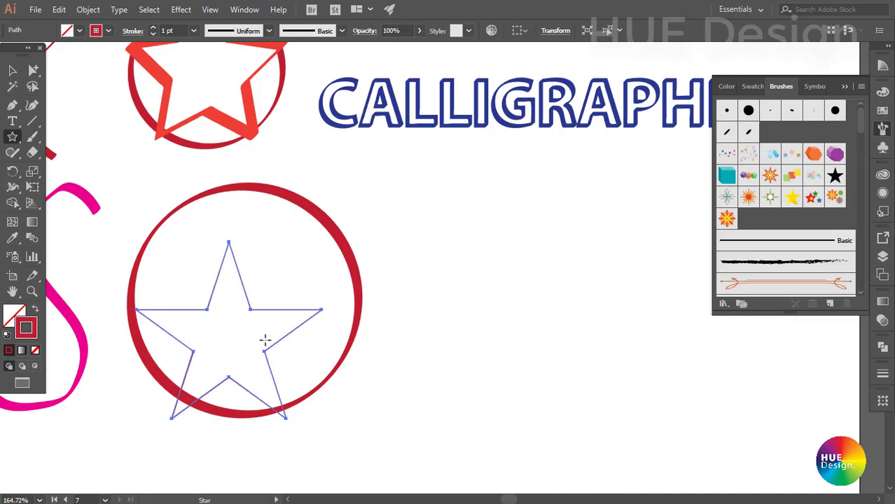
{"action": "key", "text": "v"}
{"action": "left_click_drag", "start_coordinate": [270, 313], "coordinate": [284, 279]}
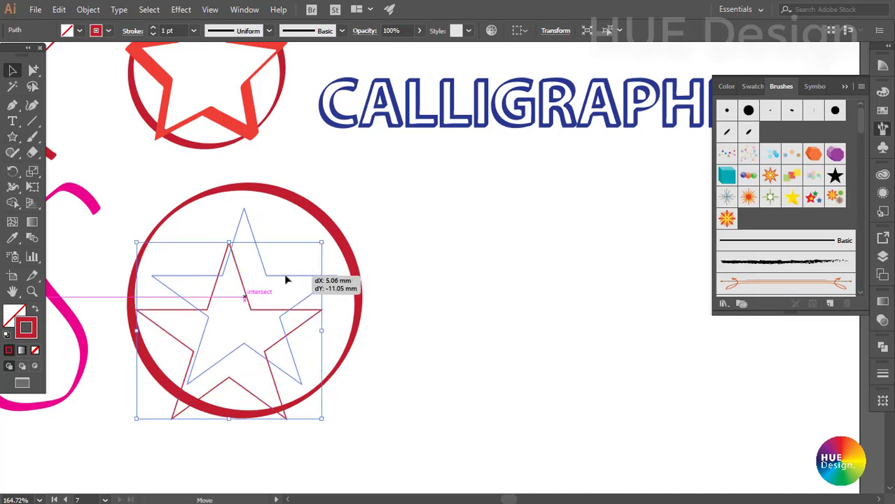
{"action": "left_click", "coordinate": [748, 132]}
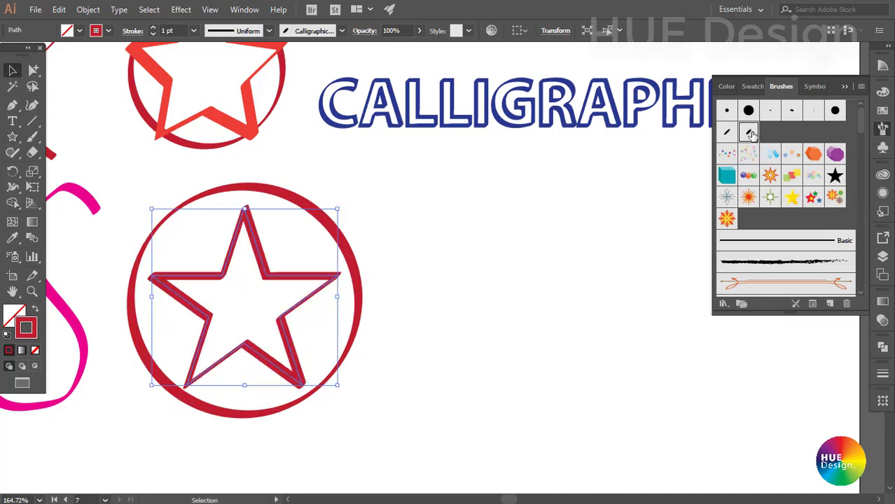
{"action": "left_click", "coordinate": [753, 87]}
{"action": "left_click", "coordinate": [765, 132]}
{"action": "left_click", "coordinate": [532, 252]}
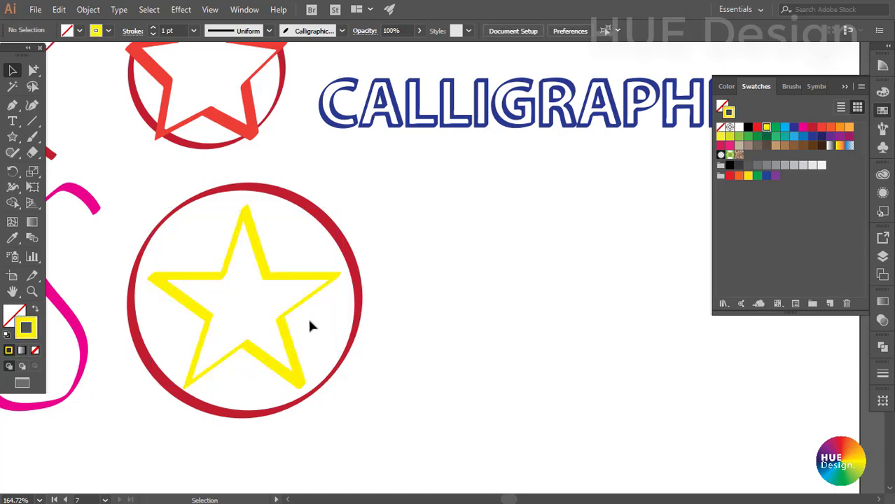
{"action": "left_click", "coordinate": [289, 280]}
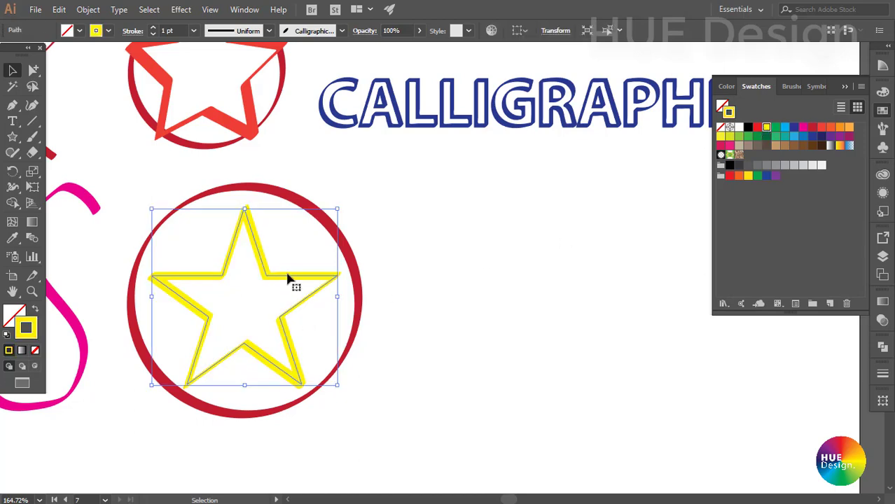
{"action": "left_click", "coordinate": [847, 132]}
{"action": "left_click", "coordinate": [490, 264]}
{"action": "left_click_drag", "start_coordinate": [458, 322], "coordinate": [338, 312]}
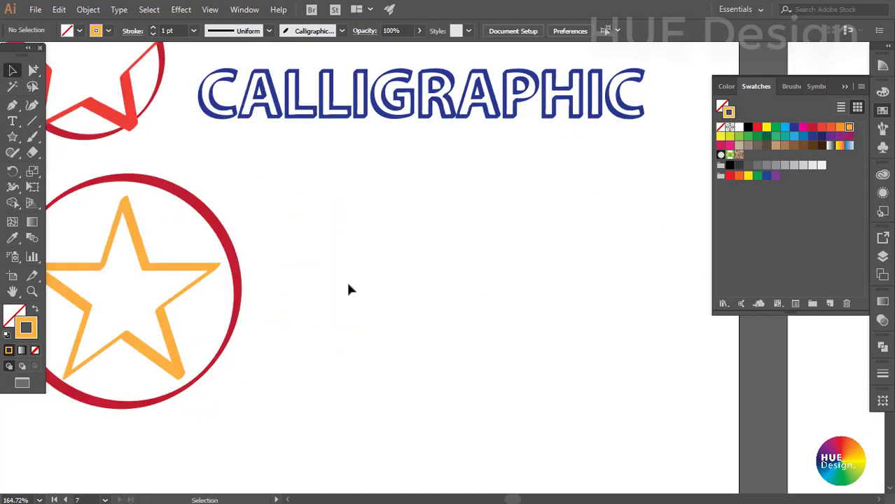
- Hand-letter 'Brush' freehand with the calligraphic Paintbrush beside the starred circle
{"action": "left_click", "coordinate": [777, 88]}
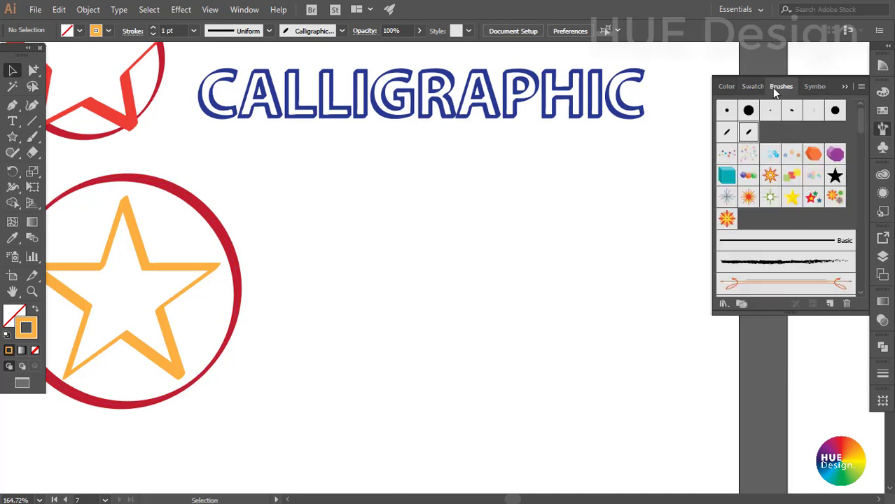
{"action": "left_click", "coordinate": [33, 136]}
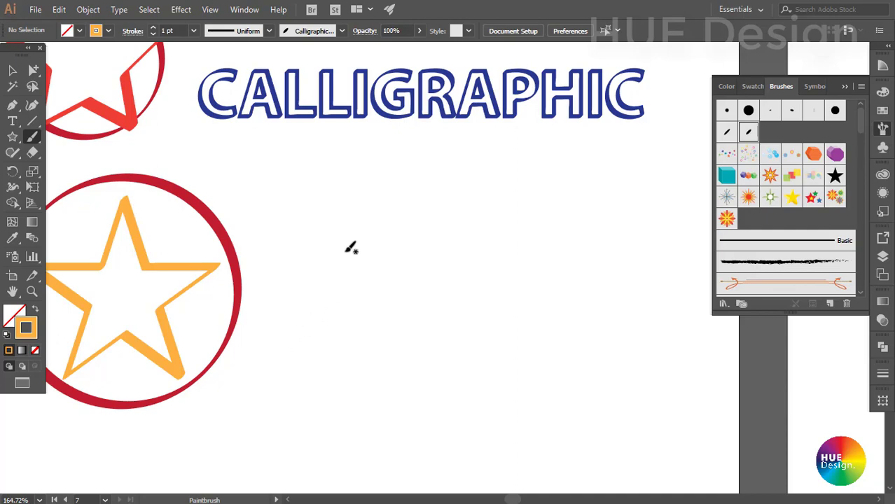
{"action": "left_click_drag", "start_coordinate": [359, 202], "coordinate": [287, 326]}
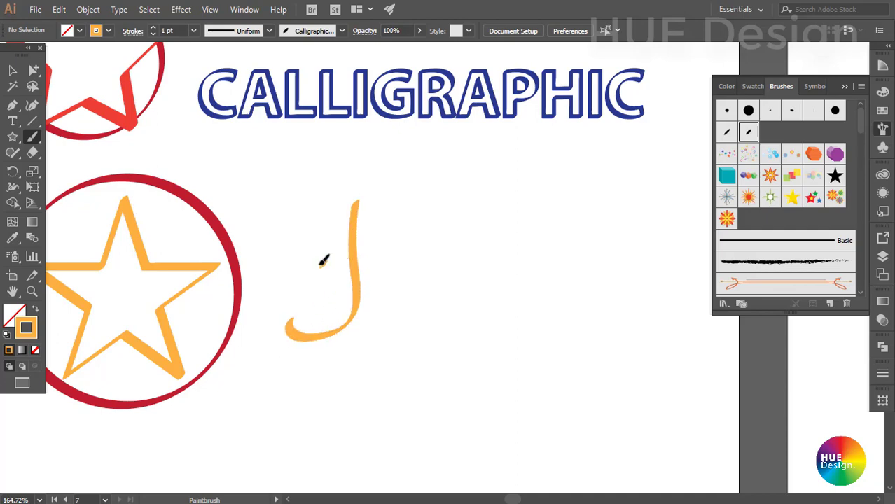
{"action": "mouse_move", "coordinate": [316, 265]}
{"action": "left_mouse_down"}
{"action": "mouse_move", "coordinate": [439, 297]}
{"action": "mouse_move", "coordinate": [366, 326]}
{"action": "left_mouse_up"}
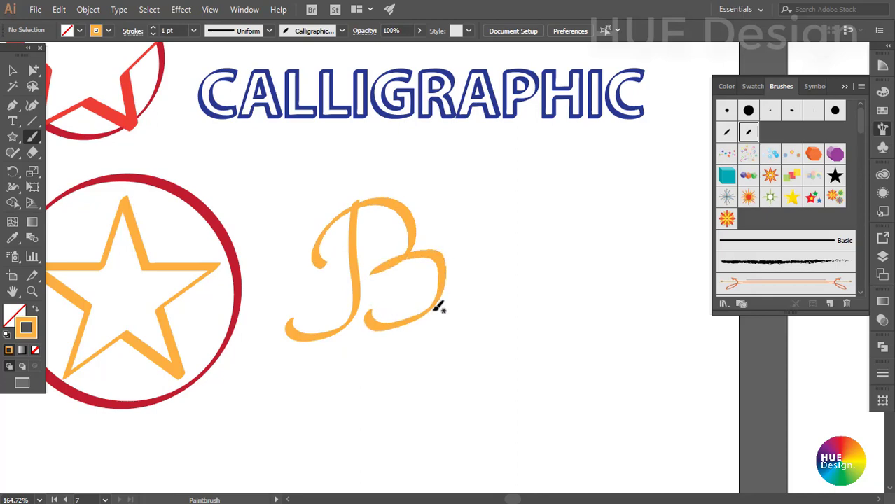
{"action": "mouse_move", "coordinate": [466, 257]}
{"action": "left_mouse_down"}
{"action": "mouse_move", "coordinate": [518, 245]}
{"action": "mouse_move", "coordinate": [576, 251]}
{"action": "mouse_move", "coordinate": [581, 296]}
{"action": "left_mouse_up"}
{"action": "left_click_drag", "start_coordinate": [618, 228], "coordinate": [603, 283]}
{"action": "left_click_drag", "start_coordinate": [642, 196], "coordinate": [639, 300]}
{"action": "left_click_drag", "start_coordinate": [645, 251], "coordinate": [691, 294]}
- Bring the whole Brush lettering into view, select its strokes to check them, then scroll down-left
{"action": "left_click_drag", "start_coordinate": [670, 335], "coordinate": [585, 366]}
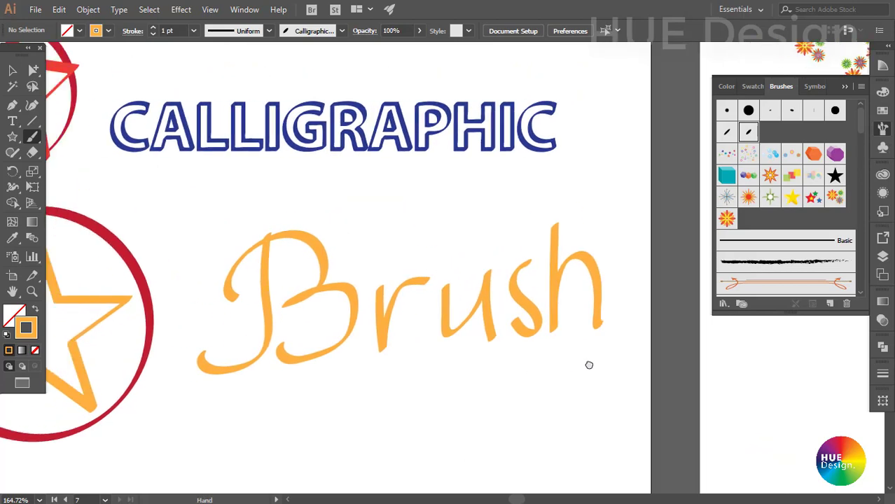
{"action": "key", "text": "v"}
{"action": "left_click_drag", "start_coordinate": [218, 241], "coordinate": [628, 326]}
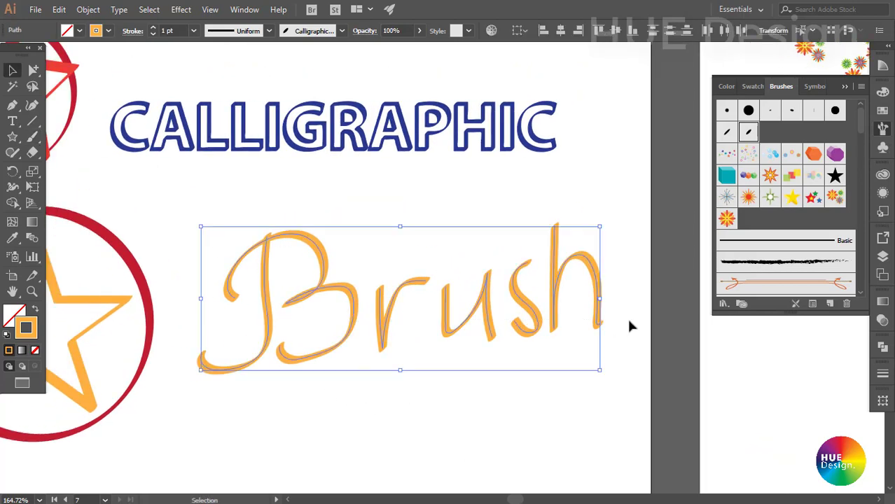
{"action": "left_click", "coordinate": [523, 399]}
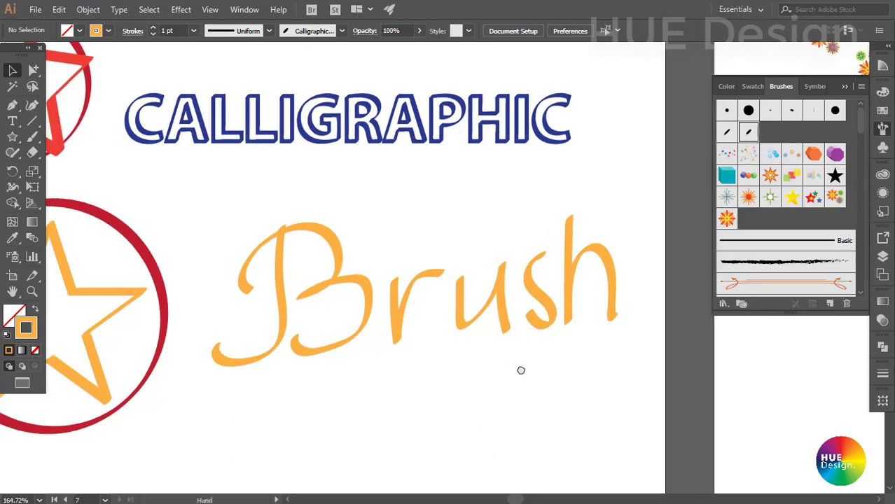
{"action": "scroll", "coordinate": [520, 368], "scroll_direction": "down", "scroll_amount": 2}
{"action": "scroll", "coordinate": [520, 369], "scroll_direction": "left", "scroll_amount": 2}
{"action": "scroll", "coordinate": [514, 371], "scroll_direction": "down", "scroll_amount": 2}
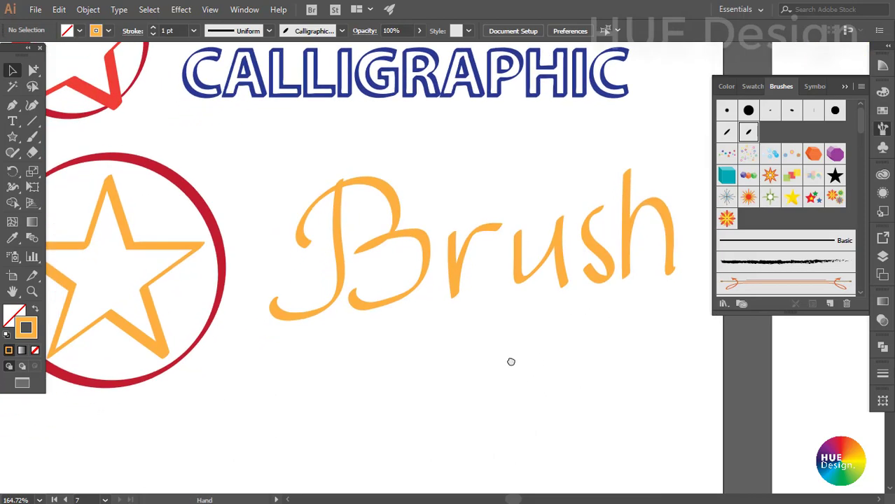
{"action": "scroll", "coordinate": [515, 367], "scroll_direction": "left", "scroll_amount": 3}
{"action": "scroll", "coordinate": [441, 350], "scroll_direction": "down", "scroll_amount": 2}
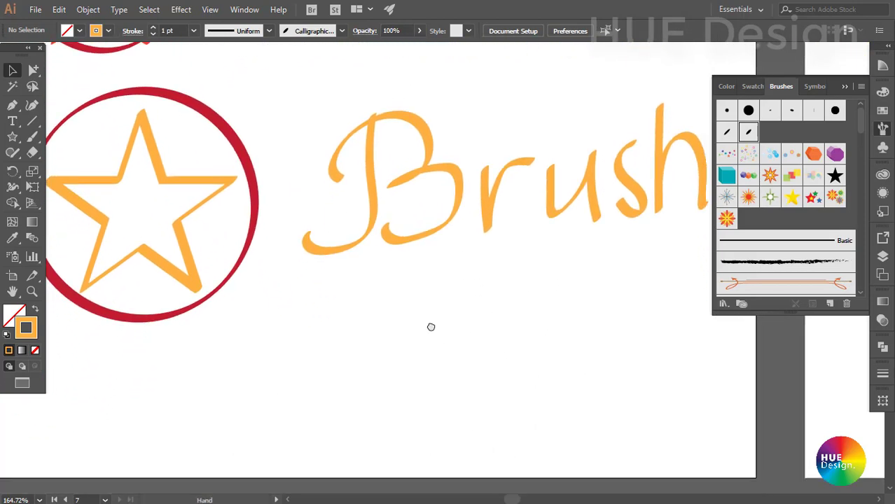
{"action": "scroll", "coordinate": [392, 308], "scroll_direction": "down", "scroll_amount": 3}
- Add the text 'Calligraphic' below the Brush lettering
{"action": "left_click", "coordinate": [11, 121]}
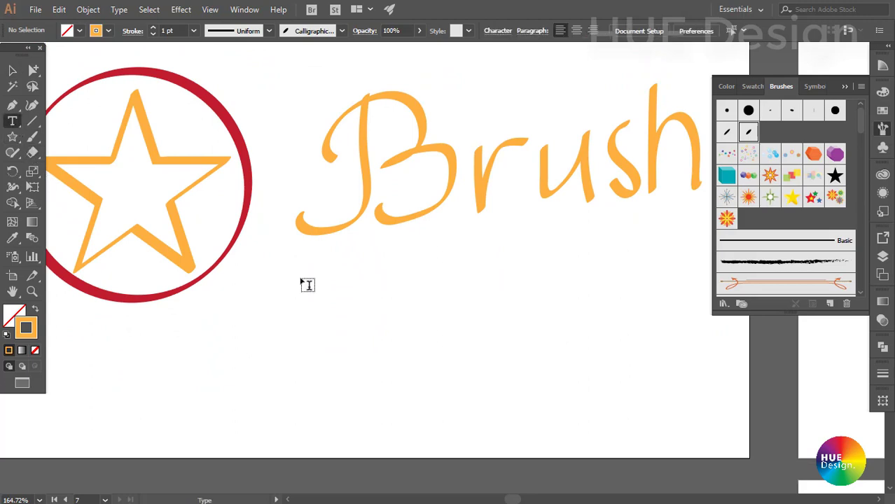
{"action": "left_click", "coordinate": [319, 327]}
{"action": "key", "text": "BackSpace"}
{"action": "type", "text": "Ca"}
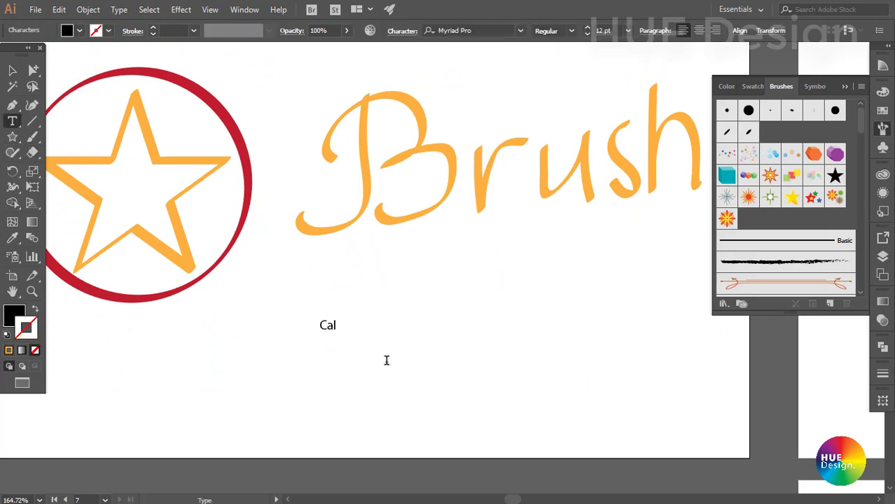
{"action": "type", "text": "ligraphic"}
{"action": "key", "text": "Escape"}
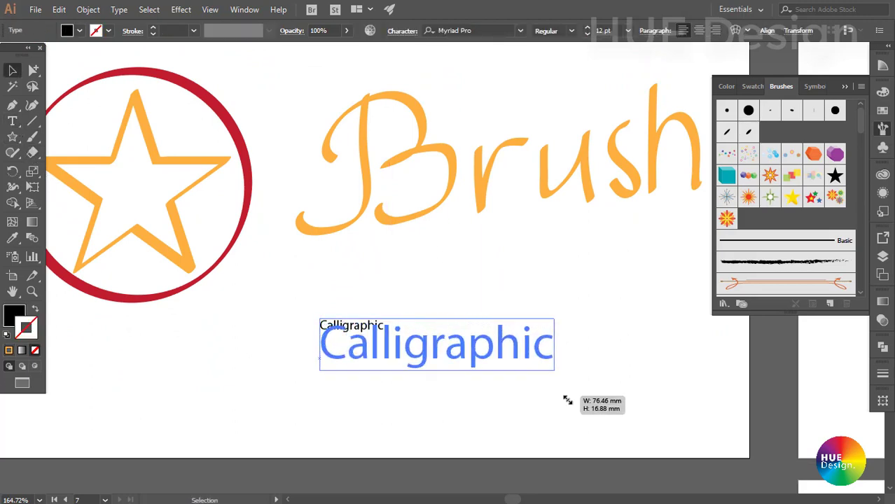
- Enlarge the text about fivefold, make it Bold and UPPERCASE, and shift it left
{"action": "left_click_drag", "start_coordinate": [386, 335], "coordinate": [652, 391]}
{"action": "left_click", "coordinate": [572, 31]}
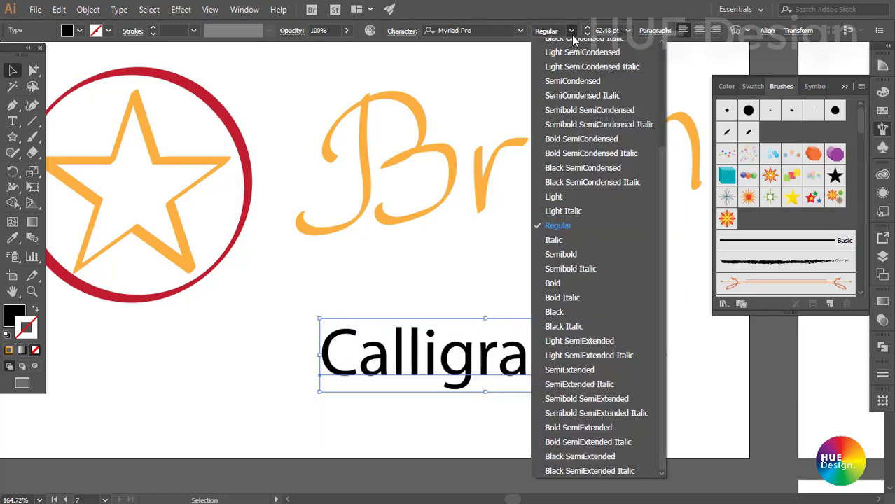
{"action": "left_click", "coordinate": [562, 283]}
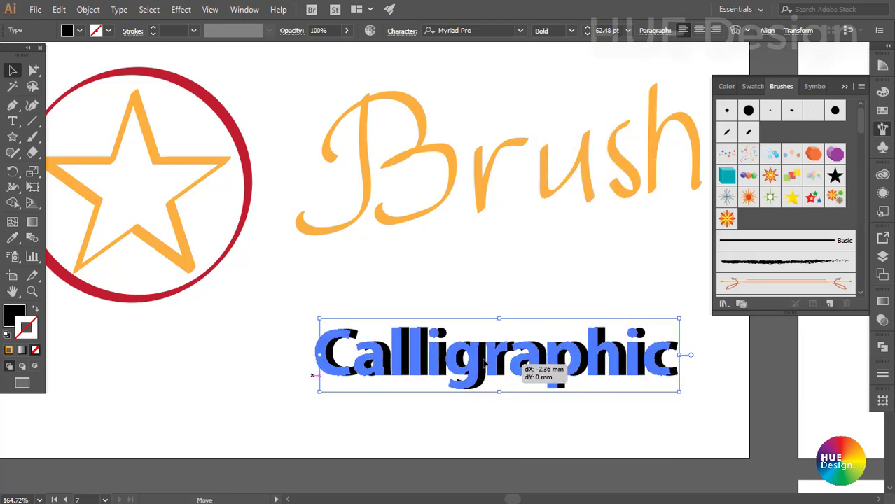
{"action": "left_click_drag", "start_coordinate": [511, 371], "coordinate": [490, 366]}
{"action": "left_click", "coordinate": [181, 11]}
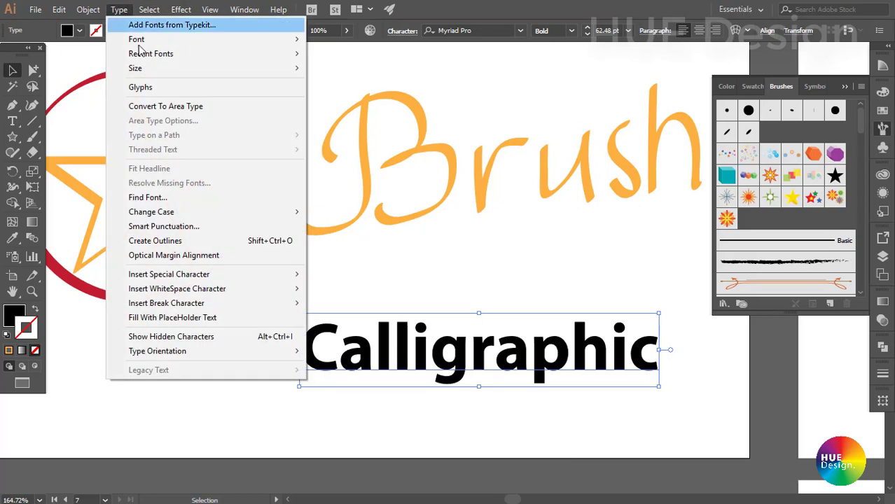
{"action": "mouse_move", "coordinate": [151, 212]}
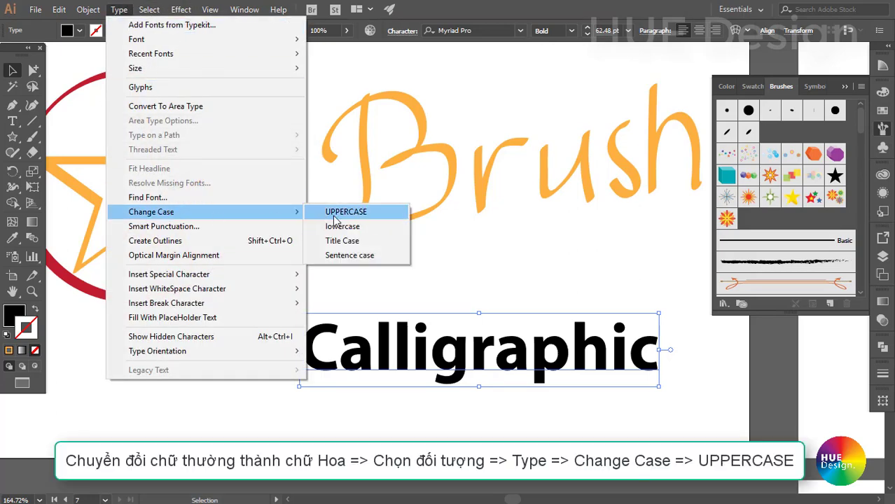
{"action": "left_click", "coordinate": [336, 212]}
{"action": "left_click_drag", "start_coordinate": [595, 357], "coordinate": [557, 357]}
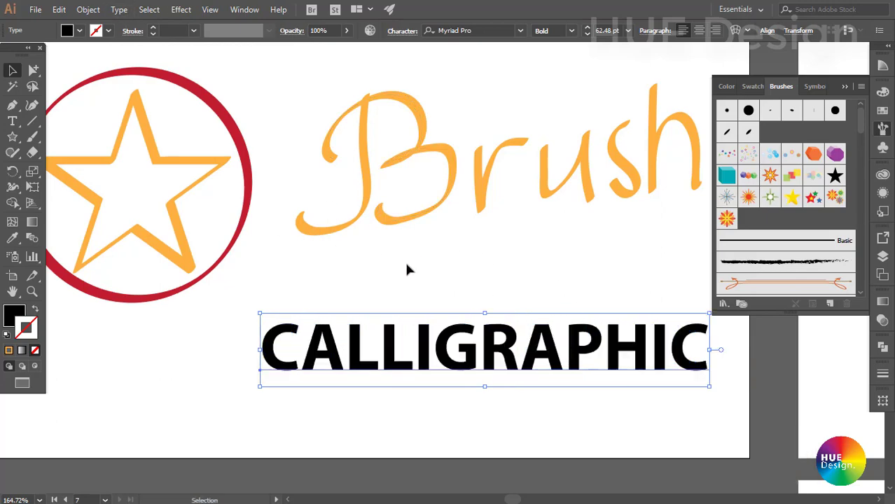
{"action": "left_click", "coordinate": [419, 298]}
{"action": "left_click_drag", "start_coordinate": [435, 350], "coordinate": [407, 350]}
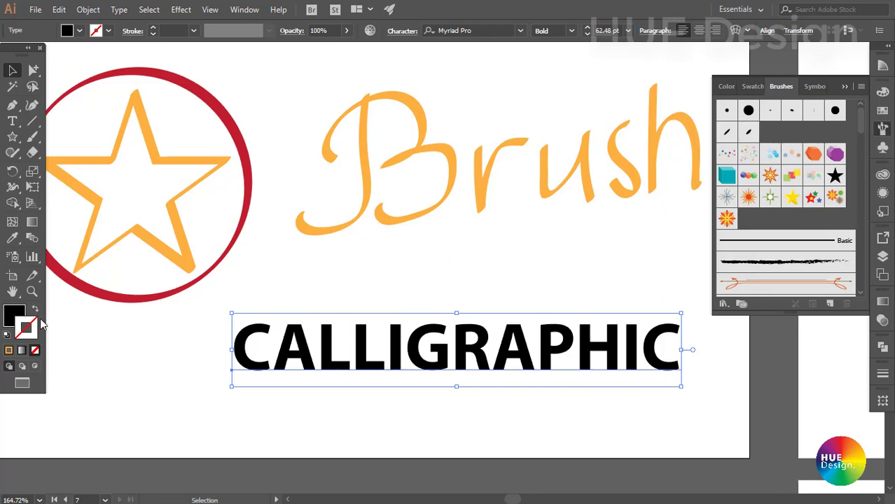
- Convert CALLIGRAPHIC to outlines with no fill and a black stroke
{"action": "left_click", "coordinate": [12, 317]}
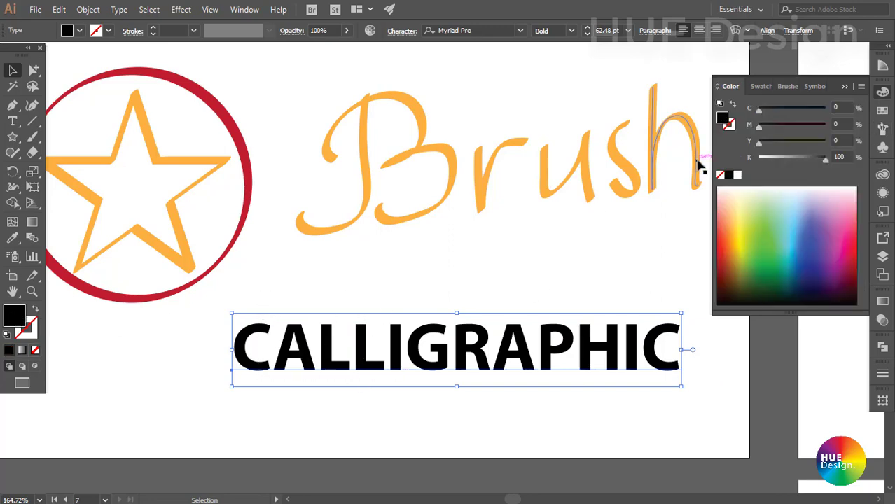
{"action": "left_click", "coordinate": [880, 119]}
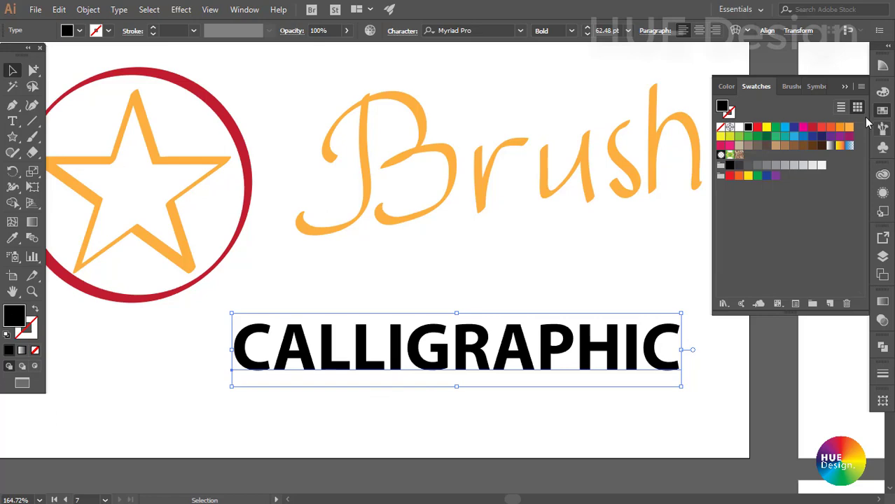
{"action": "left_click", "coordinate": [781, 87]}
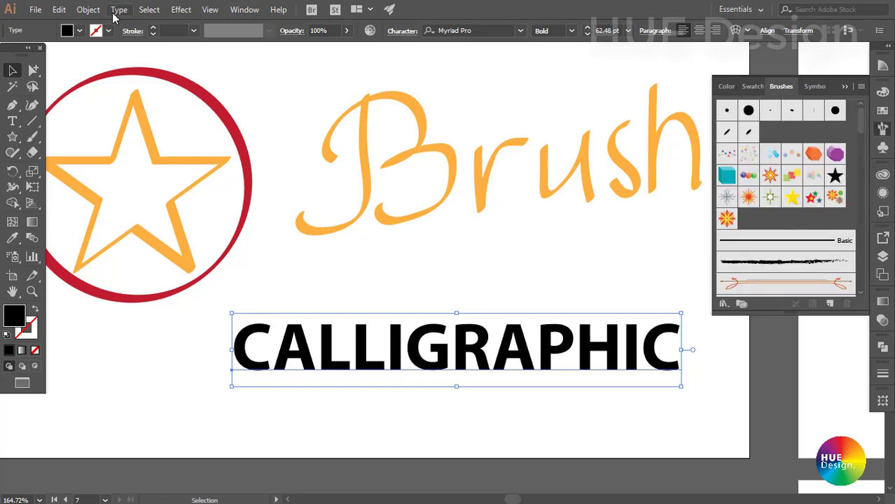
{"action": "left_click", "coordinate": [96, 12]}
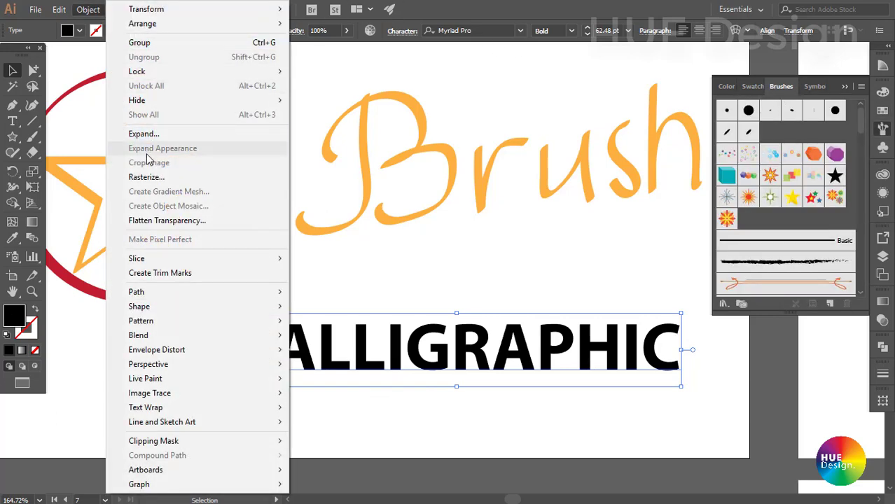
{"action": "left_click", "coordinate": [473, 80]}
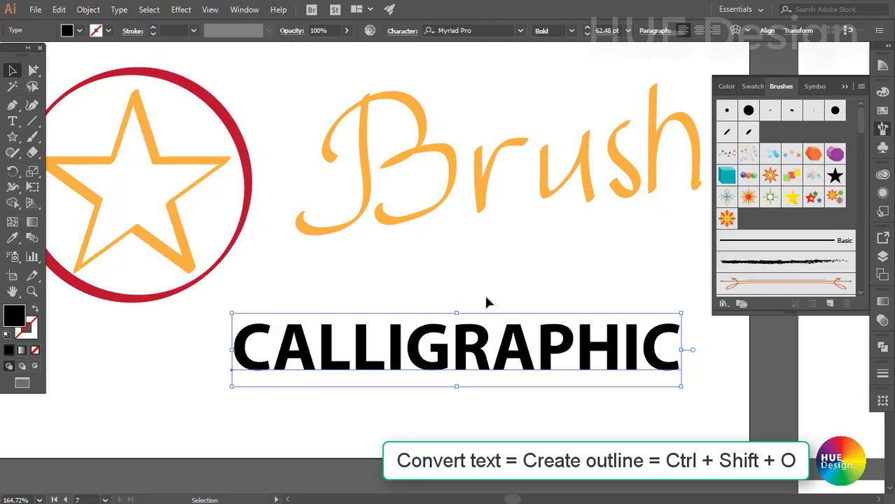
{"action": "key", "text": "ctrl+shift+o"}
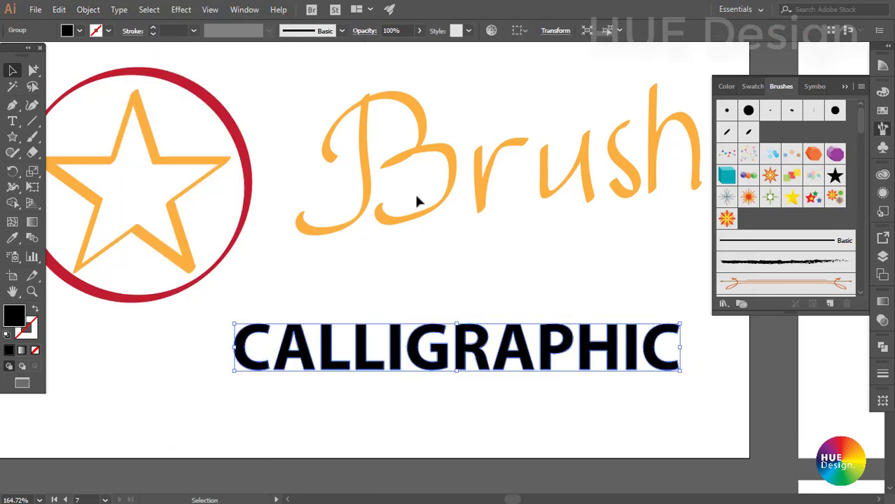
{"action": "left_click", "coordinate": [35, 350]}
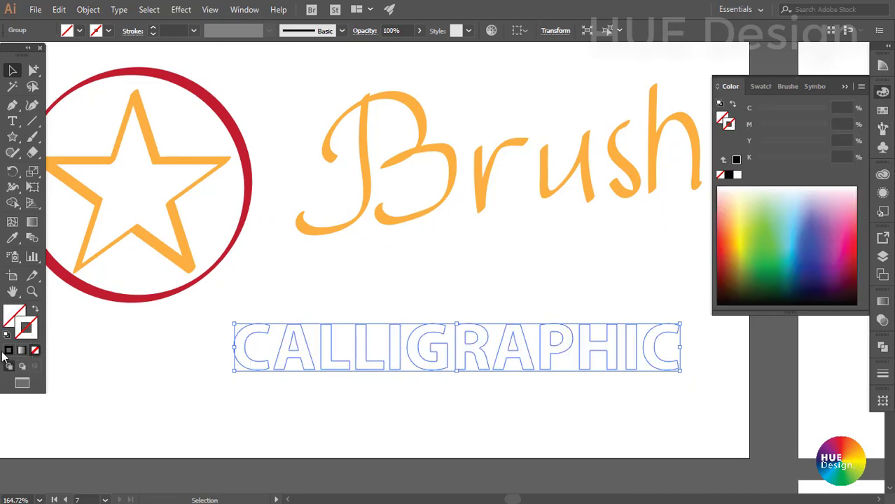
{"action": "left_click", "coordinate": [8, 350]}
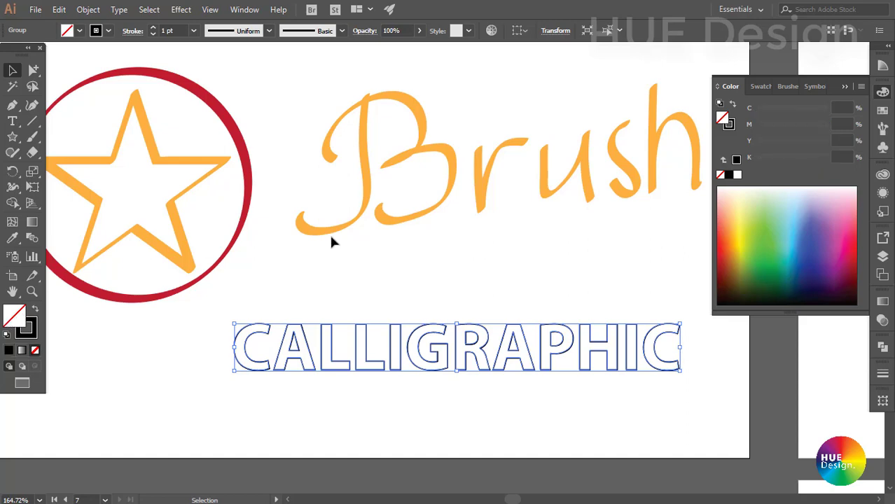
- Give the letter outlines a calligraphic brush stroke, 0.5 pt weight, in blue
{"action": "left_click", "coordinate": [882, 128]}
{"action": "left_click", "coordinate": [748, 133]}
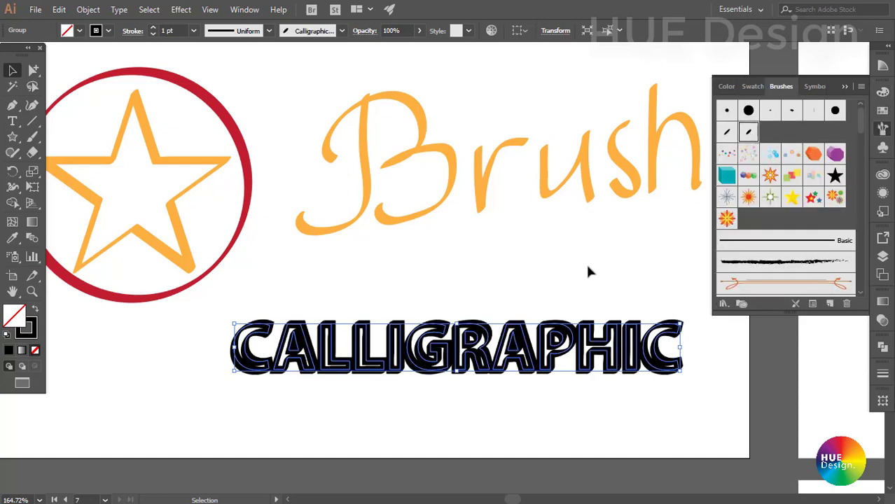
{"action": "scroll", "coordinate": [462, 364], "scroll_direction": "up", "scroll_amount": 3}
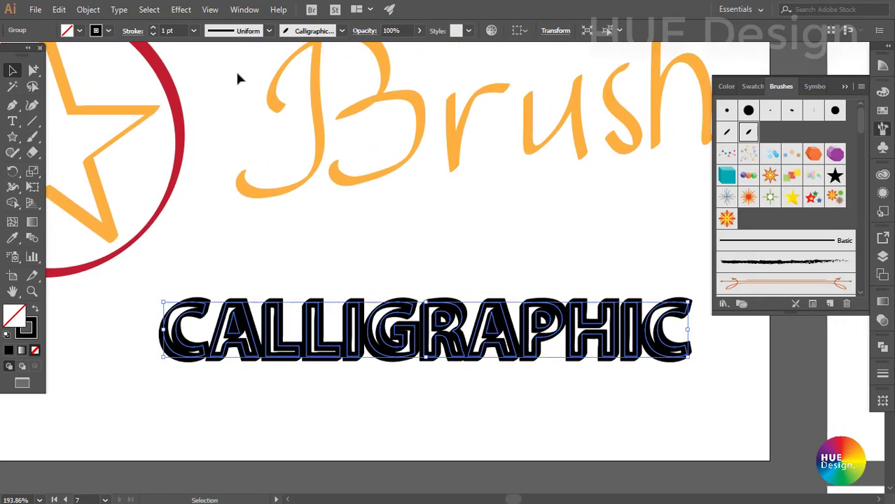
{"action": "left_click", "coordinate": [193, 30]}
{"action": "left_click", "coordinate": [209, 60]}
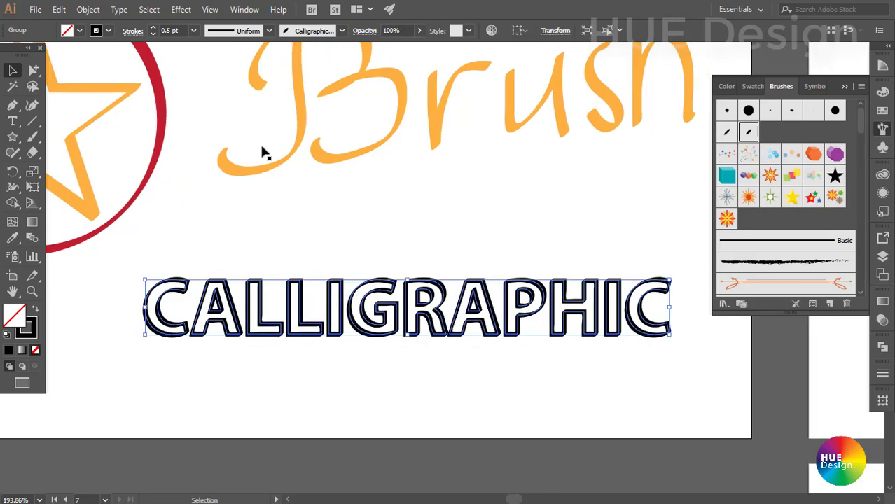
{"action": "left_click", "coordinate": [194, 30]}
{"action": "left_click", "coordinate": [194, 32]}
{"action": "left_click", "coordinate": [881, 111]}
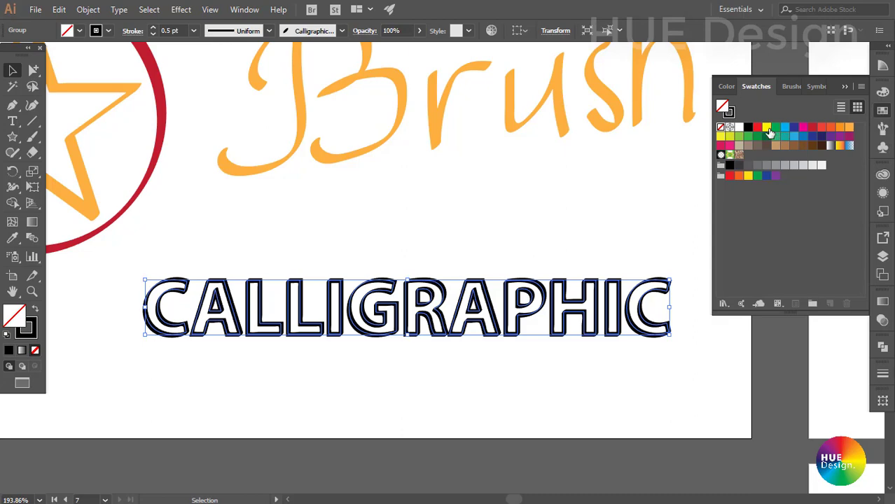
{"action": "left_click", "coordinate": [803, 136]}
{"action": "left_click", "coordinate": [438, 252]}
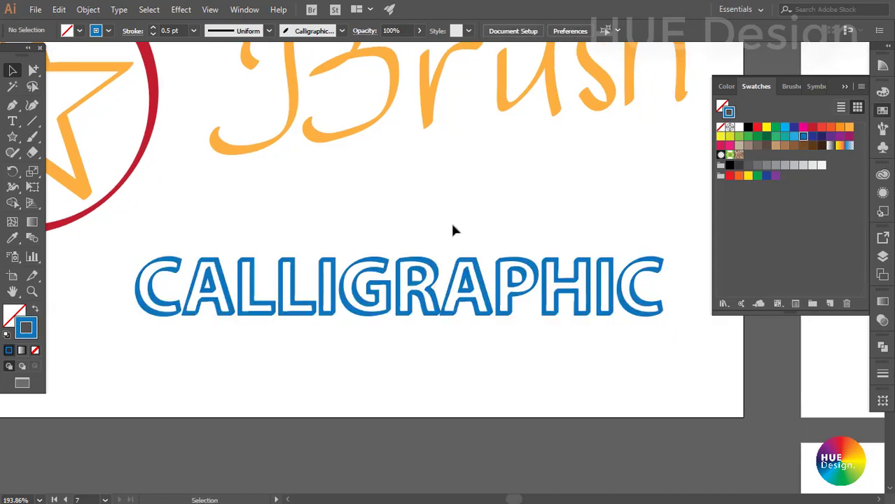
- Zoom to 100% and move to the artboard with the BRUSH sample
{"action": "key", "text": "ctrl+1"}
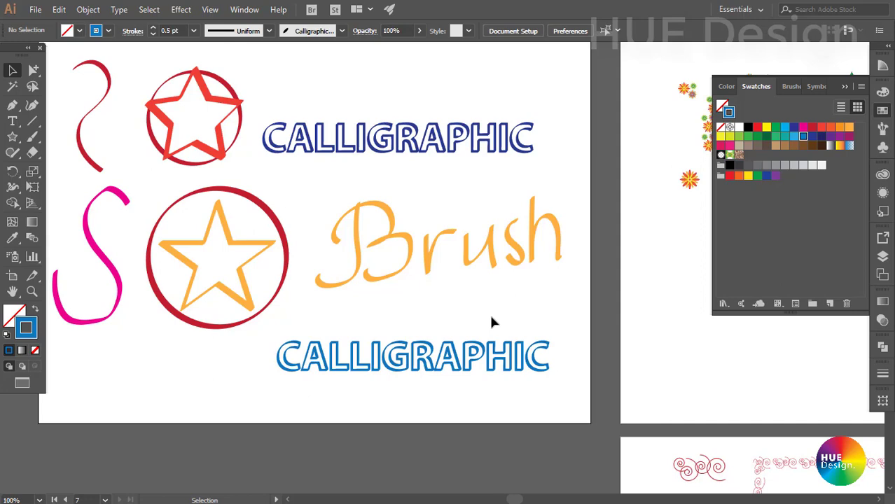
{"action": "left_click_drag", "start_coordinate": [553, 319], "coordinate": [525, 318]}
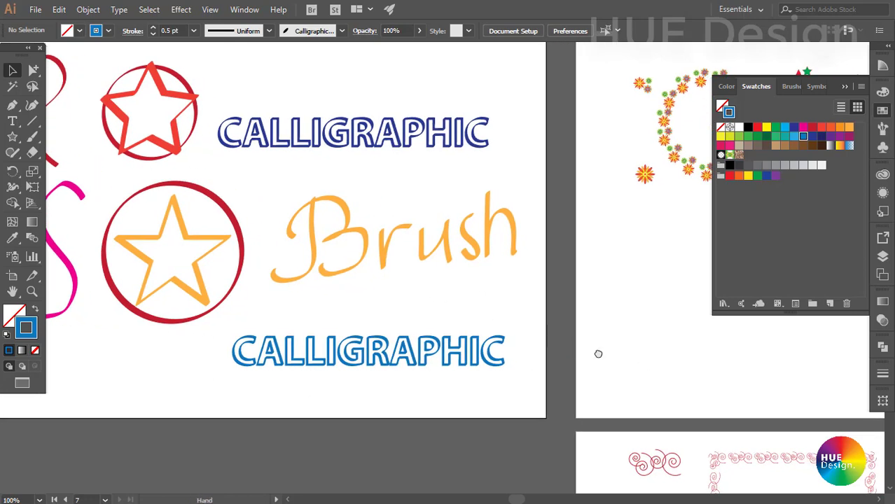
{"action": "key", "text": "shift+Page_Up"}
{"action": "key", "text": "shift+Page_Up"}
{"action": "key", "text": "shift+Page_Up"}
{"action": "key", "text": "shift+Page_Up"}
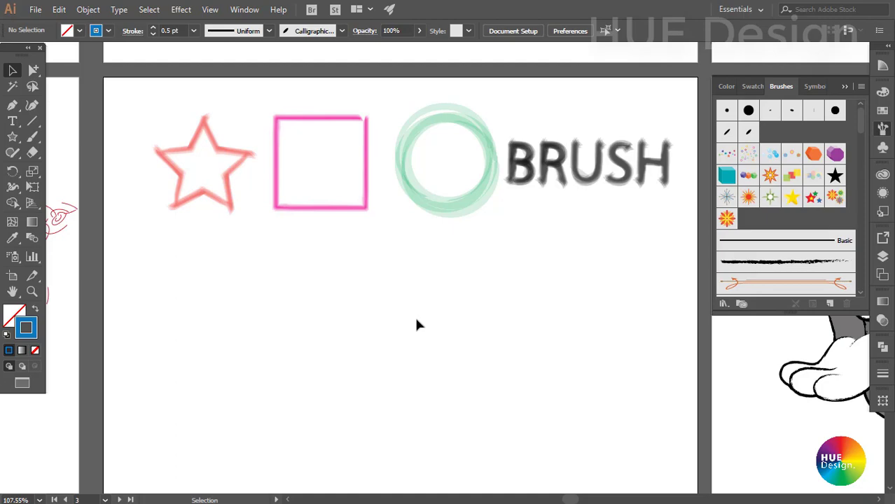
- Create a new Bristle Brush and reselect its default name in the options dialog
{"action": "left_click", "coordinate": [828, 303]}
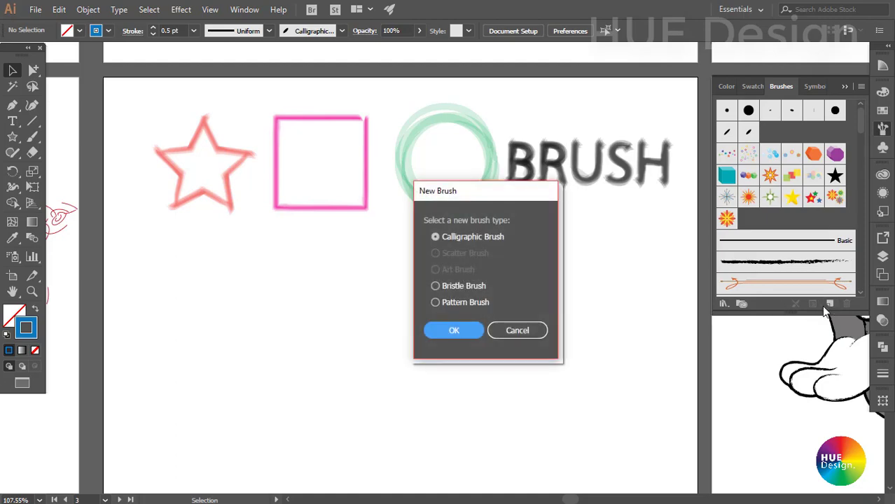
{"action": "left_click", "coordinate": [449, 286]}
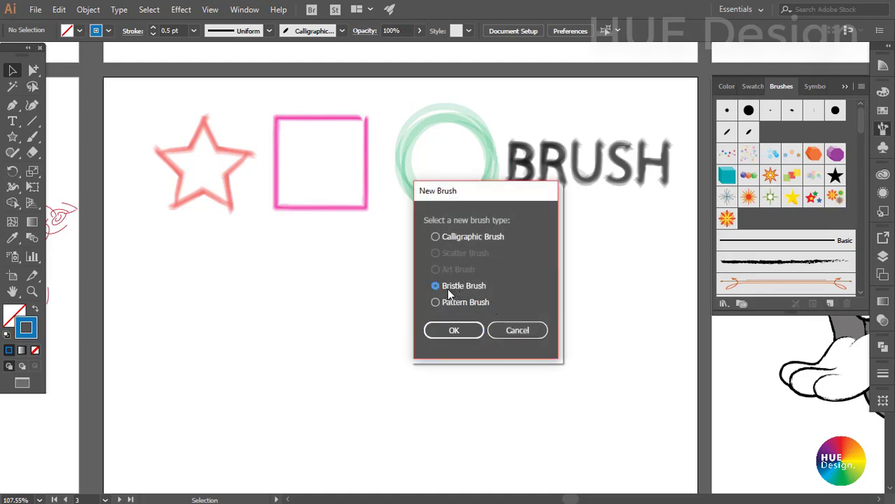
{"action": "left_click", "coordinate": [455, 330]}
{"action": "left_click_drag", "start_coordinate": [487, 94], "coordinate": [441, 108]}
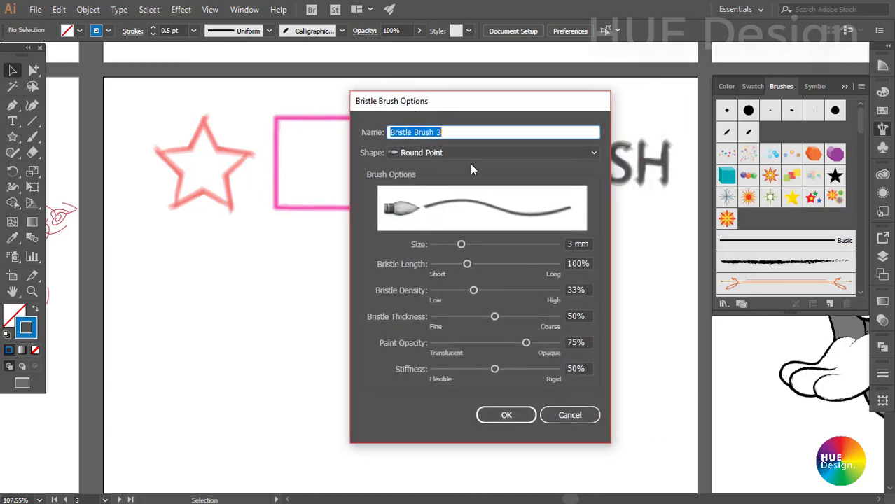
{"action": "left_click_drag", "start_coordinate": [456, 132], "coordinate": [350, 134]}
- Review the Round Point shape and the density, thickness, opacity and stiffness fields
{"action": "left_click", "coordinate": [518, 154]}
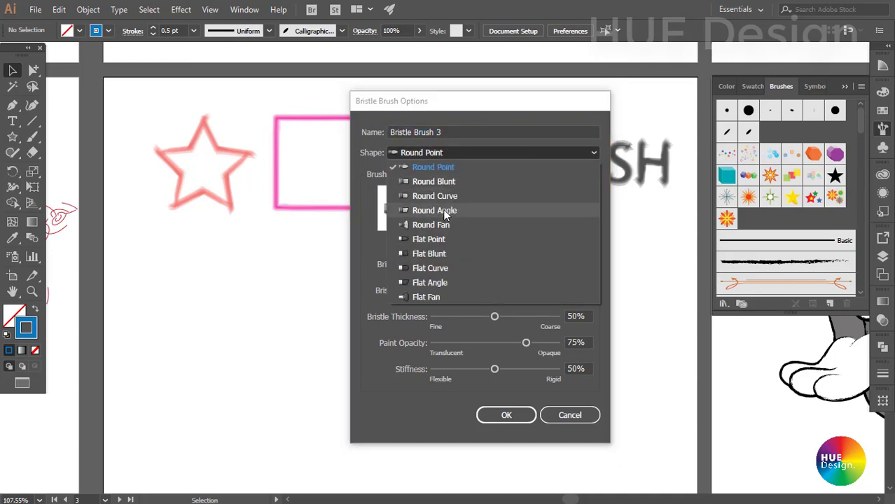
{"action": "left_click", "coordinate": [592, 155]}
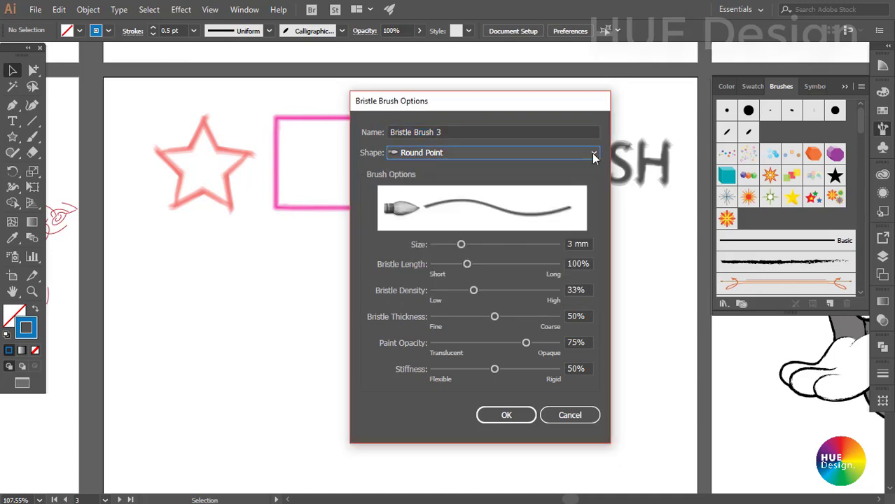
{"action": "left_click", "coordinate": [593, 156]}
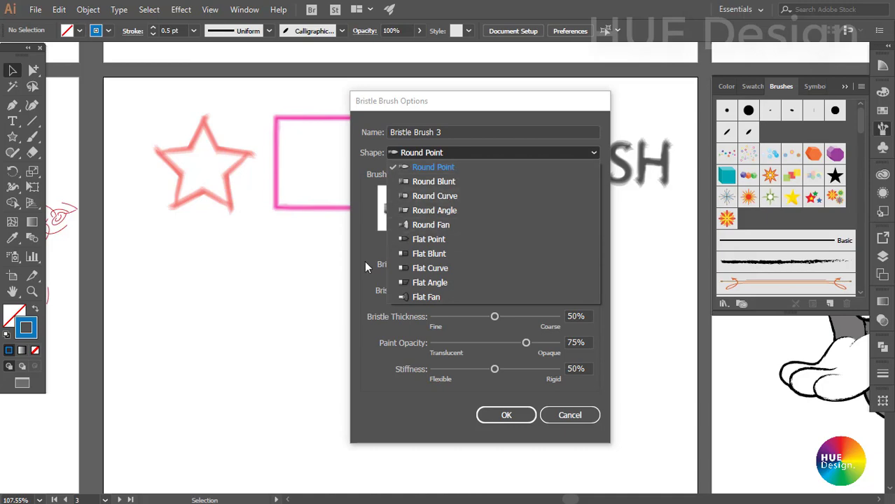
{"action": "left_click", "coordinate": [368, 240]}
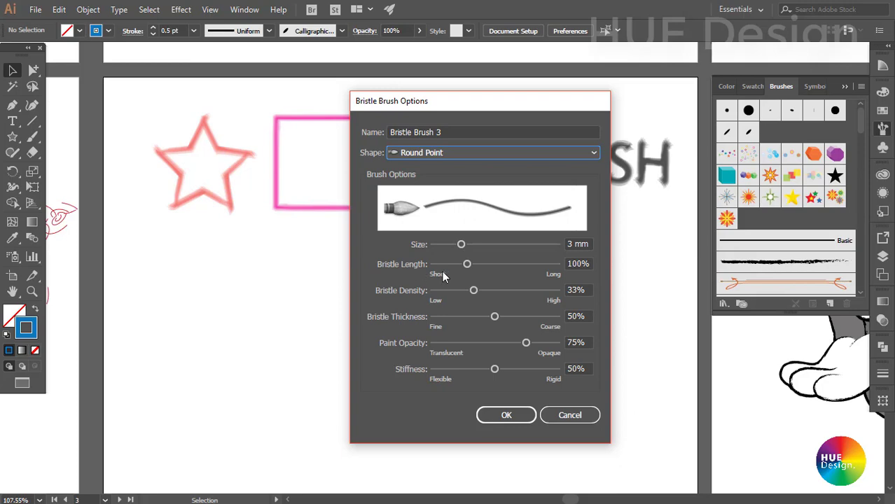
{"action": "left_click", "coordinate": [580, 290]}
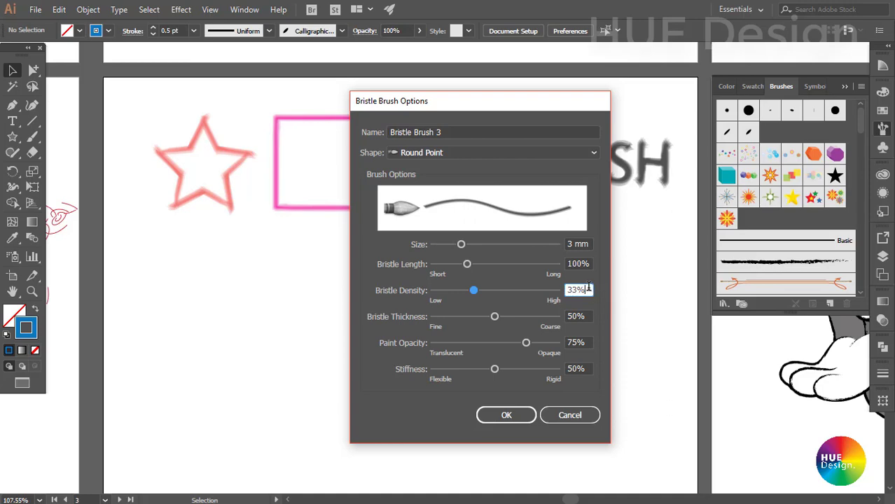
{"action": "key", "text": "ctrl+a"}
{"action": "key", "text": "Tab"}
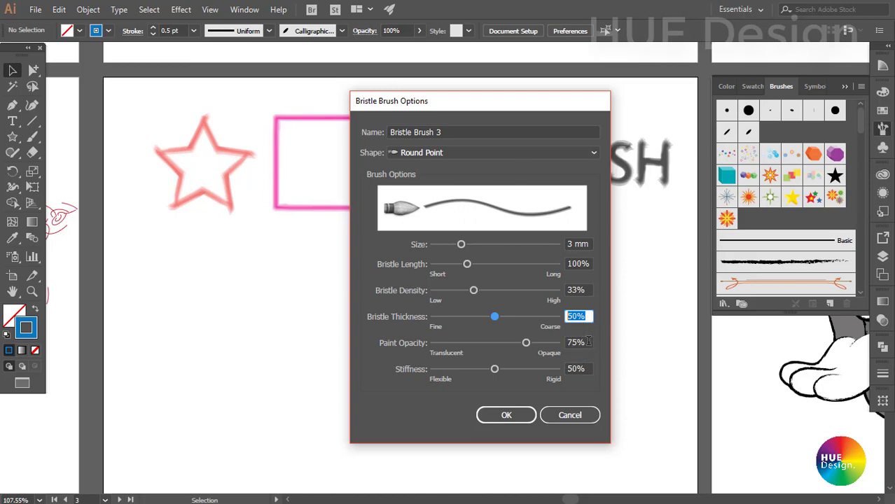
{"action": "key", "text": "Tab"}
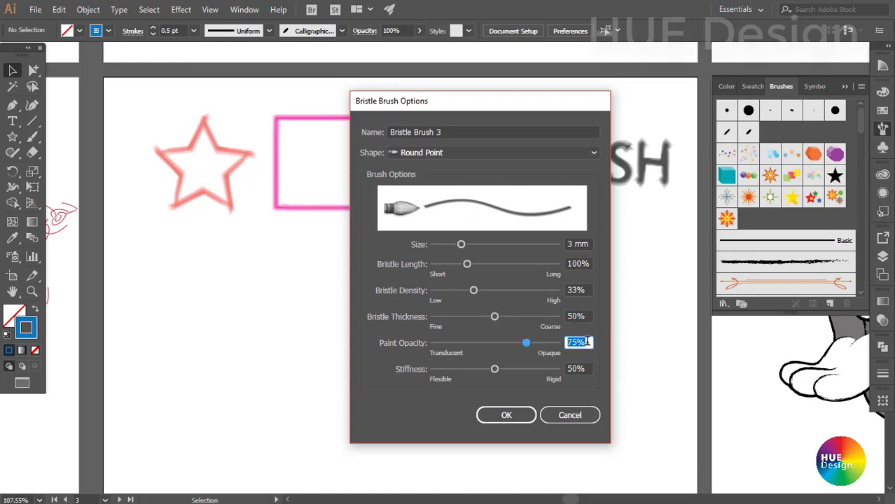
{"action": "key", "text": "Tab"}
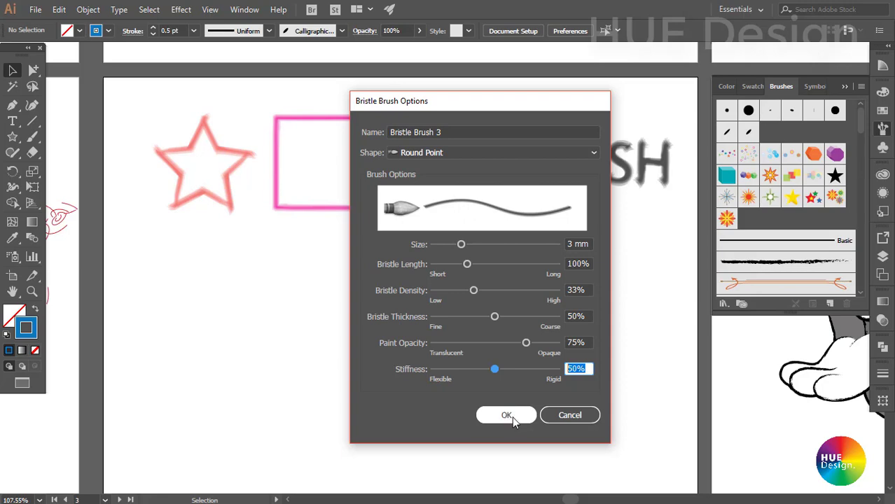
- Name the brush 'cọ lông 1' with Round Fan shape and 5 mm size
{"action": "left_click", "coordinate": [448, 134]}
{"action": "double_click", "coordinate": [451, 134]}
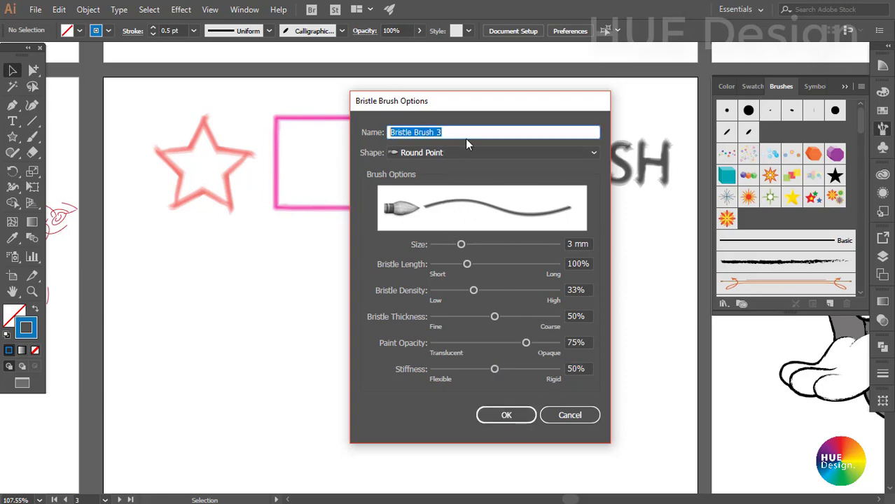
{"action": "type", "text": "co lông 1"}
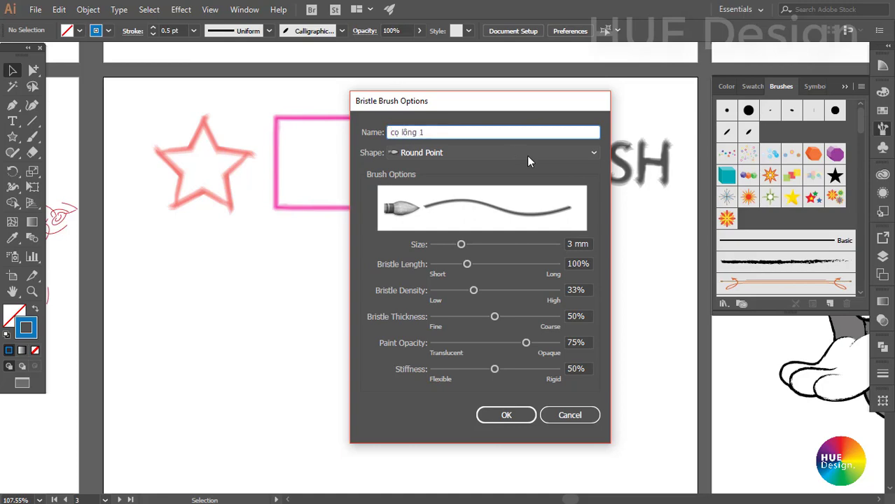
{"action": "left_click", "coordinate": [504, 152]}
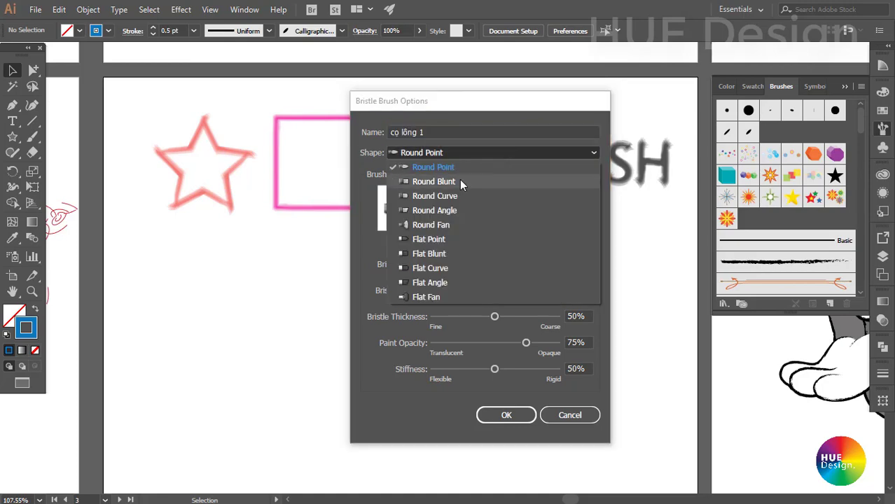
{"action": "left_click", "coordinate": [430, 225]}
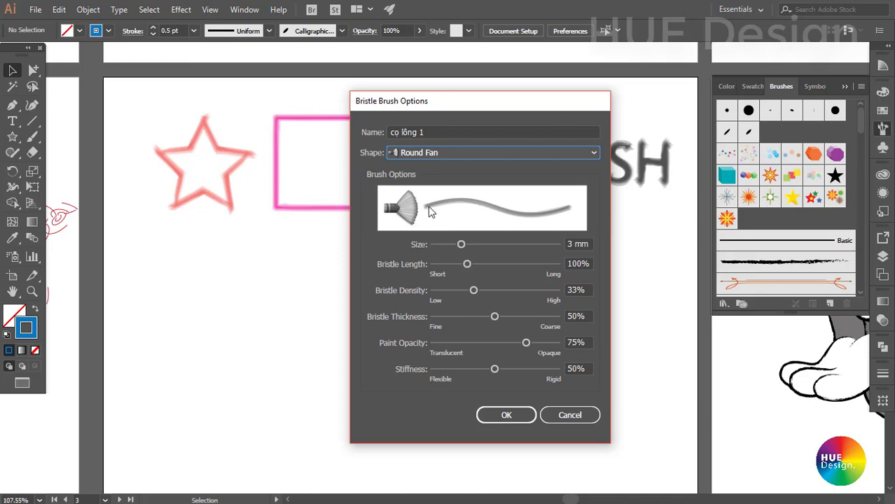
{"action": "left_click_drag", "start_coordinate": [461, 250], "coordinate": [491, 251]}
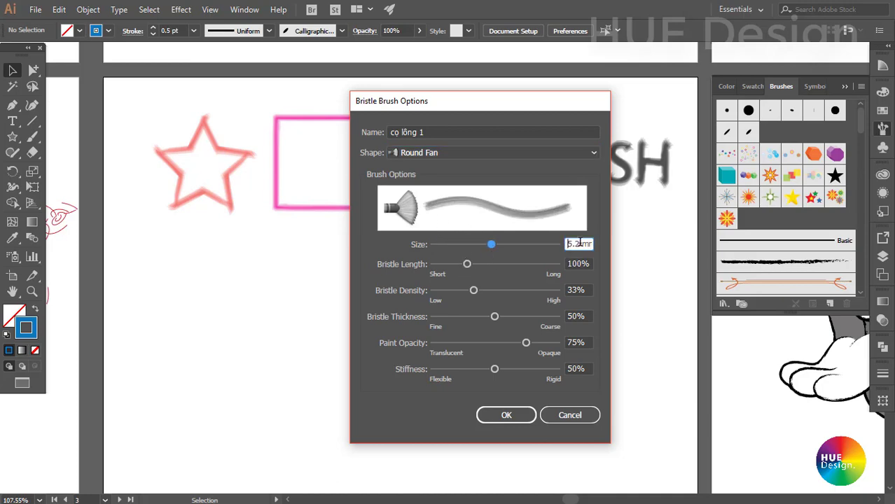
{"action": "left_click", "coordinate": [590, 263]}
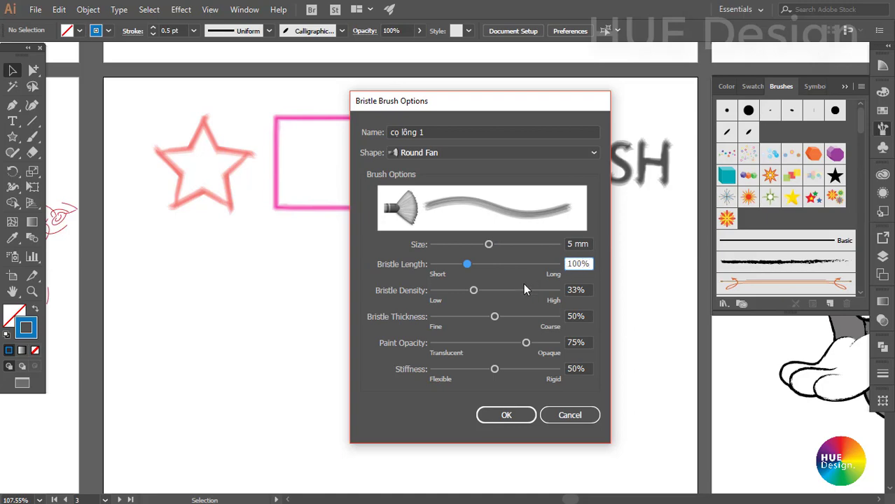
- Set density 50%, thickness 76%, paint opacity 50%, stiffness 75%, and save the brush
{"action": "left_click", "coordinate": [474, 290]}
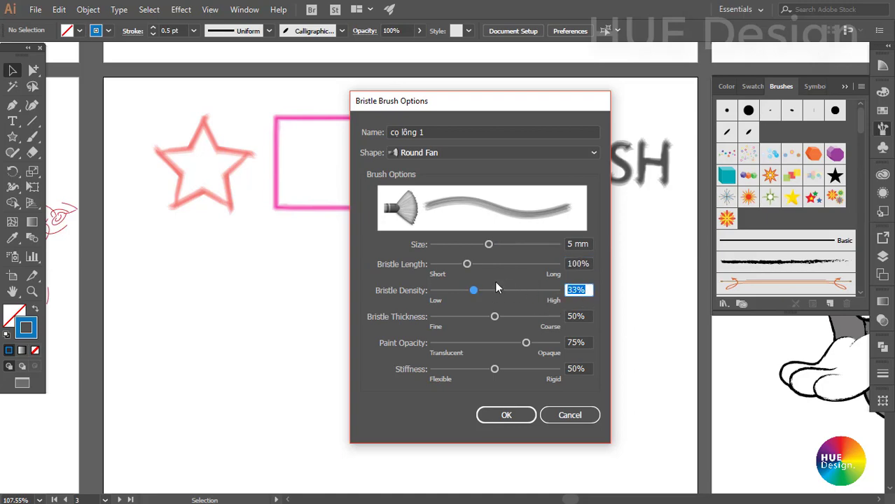
{"action": "type", "text": "5"}
{"action": "type", "text": "0"}
{"action": "key", "text": "Tab"}
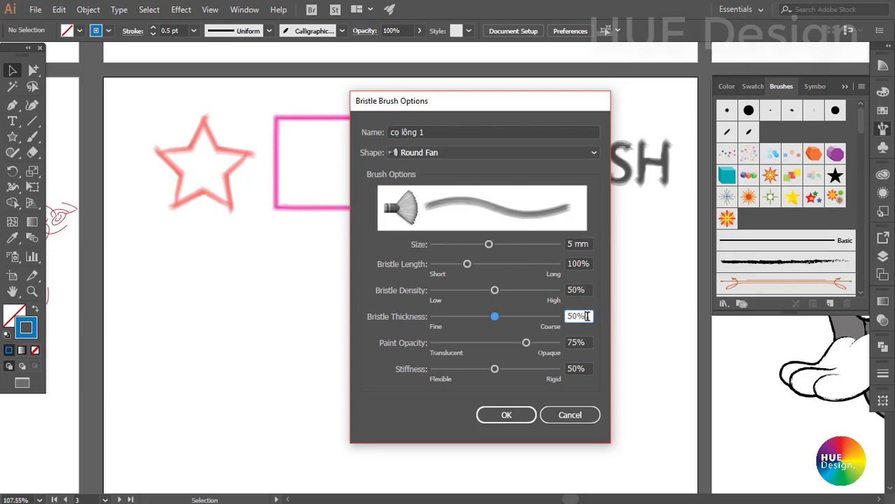
{"action": "left_click_drag", "start_coordinate": [587, 321], "coordinate": [525, 317]}
{"action": "key", "text": "Tab"}
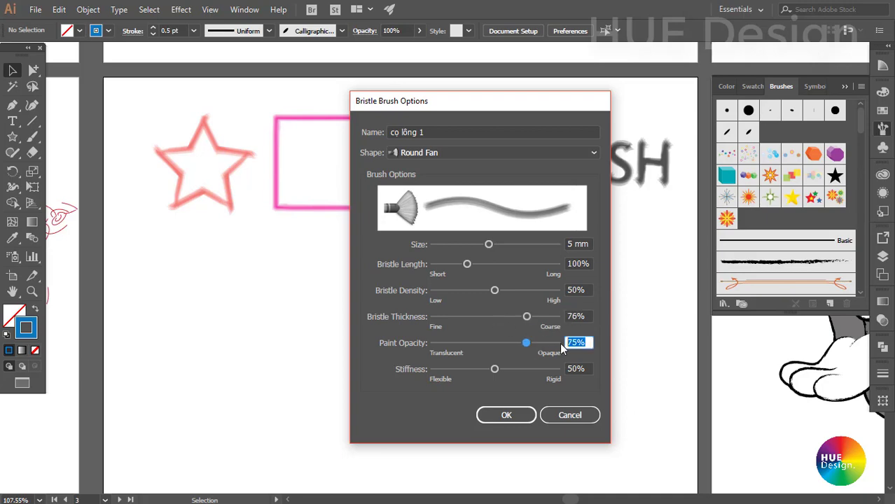
{"action": "type", "text": "50"}
{"action": "key", "text": "Tab"}
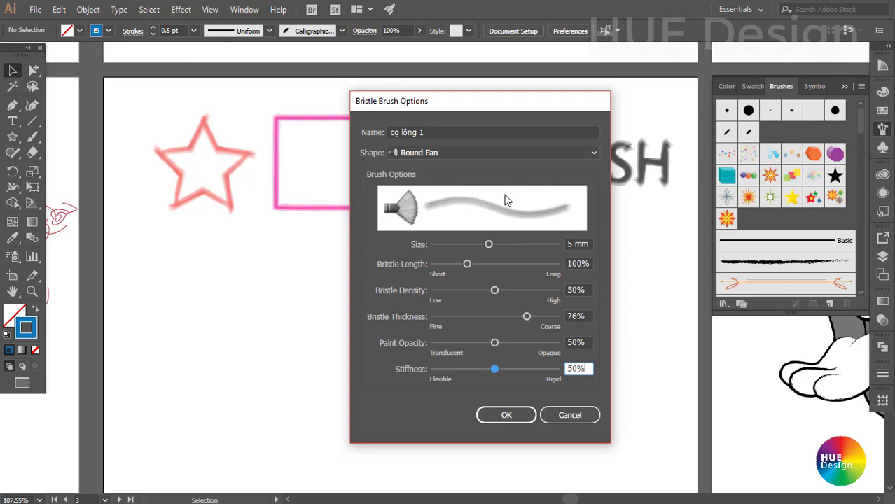
{"action": "mouse_move", "coordinate": [588, 369]}
{"action": "left_mouse_down"}
{"action": "mouse_move", "coordinate": [432, 375]}
{"action": "mouse_move", "coordinate": [534, 375]}
{"action": "left_mouse_up"}
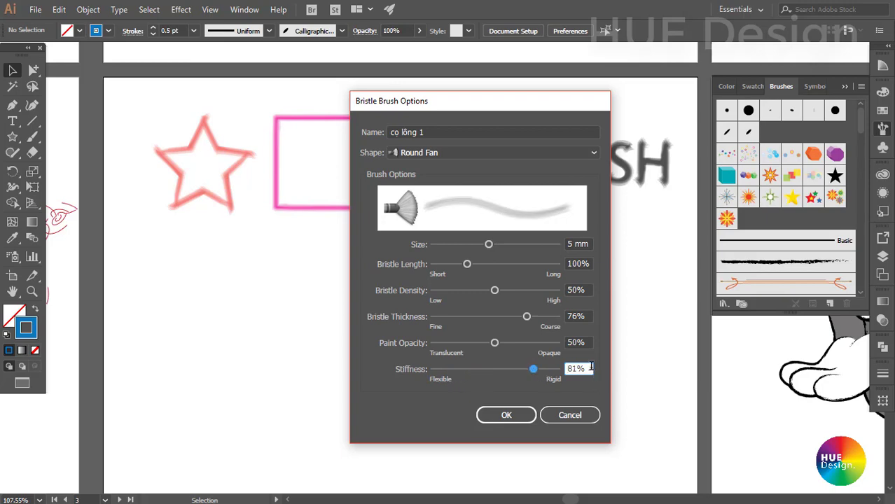
{"action": "left_click_drag", "start_coordinate": [590, 365], "coordinate": [543, 365]}
{"action": "type", "text": "75"}
{"action": "left_click", "coordinate": [506, 416]}
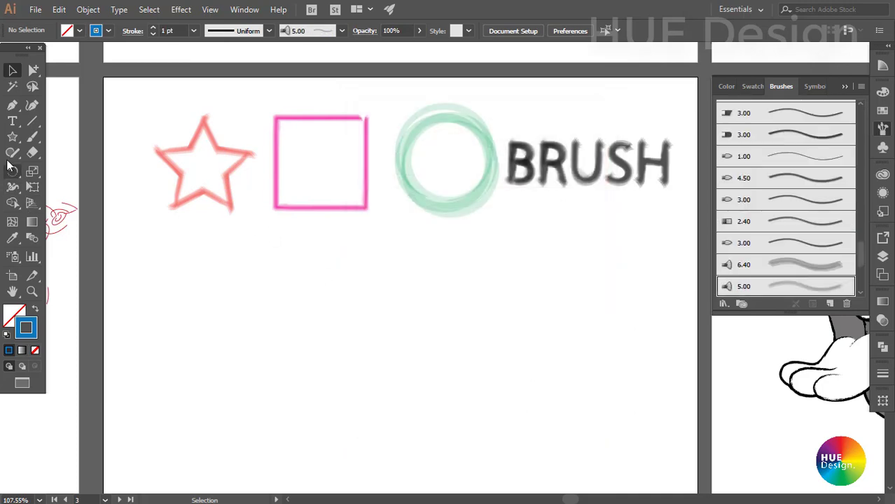
- Paint an S-shaped wave with the fan bristle brush and move it left
{"action": "left_click", "coordinate": [32, 138]}
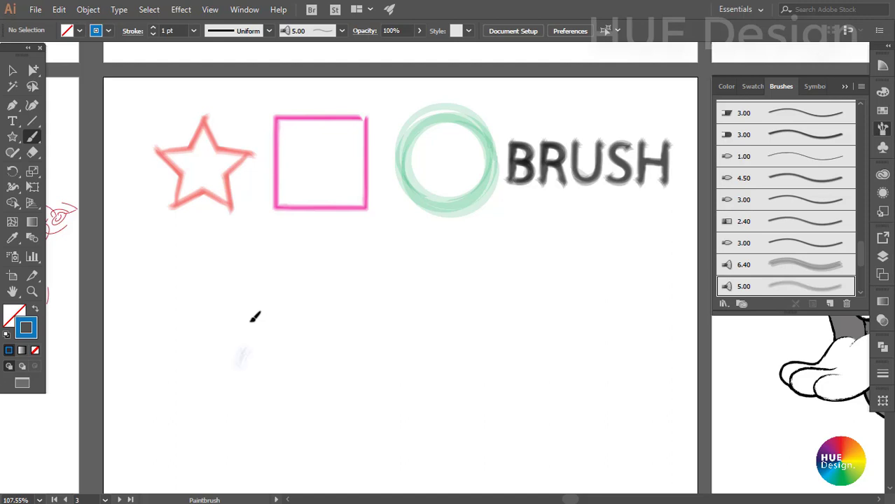
{"action": "mouse_move", "coordinate": [251, 319]}
{"action": "left_mouse_down"}
{"action": "mouse_move", "coordinate": [299, 343]}
{"action": "mouse_move", "coordinate": [396, 301]}
{"action": "left_mouse_up"}
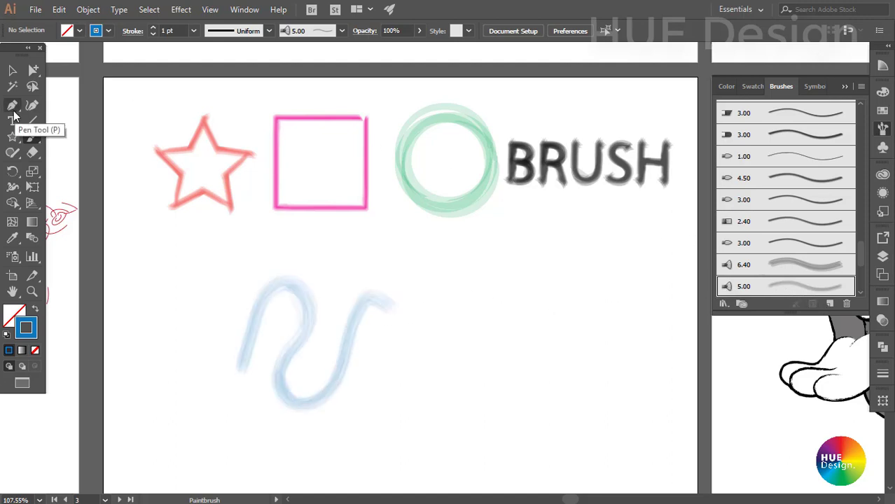
{"action": "left_click", "coordinate": [12, 70]}
{"action": "left_click", "coordinate": [290, 318]}
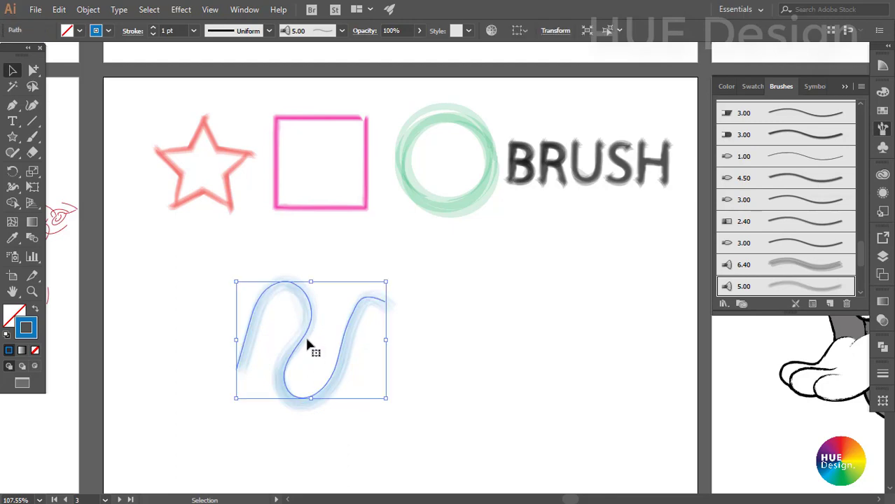
{"action": "left_click_drag", "start_coordinate": [306, 343], "coordinate": [242, 350]}
{"action": "left_click", "coordinate": [102, 149]}
- Draw a star right of the wave and apply the new bristle brush to it
{"action": "left_click", "coordinate": [10, 139]}
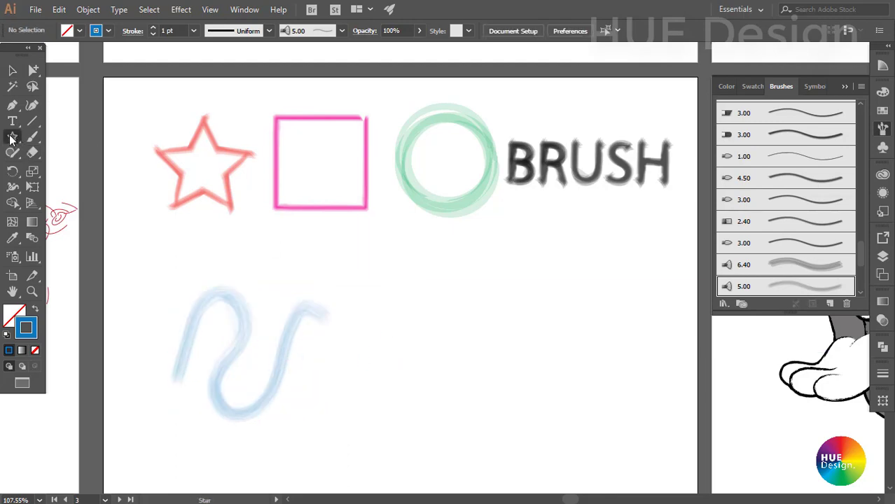
{"action": "left_click_drag", "start_coordinate": [404, 368], "coordinate": [560, 306]}
{"action": "key", "text": "v"}
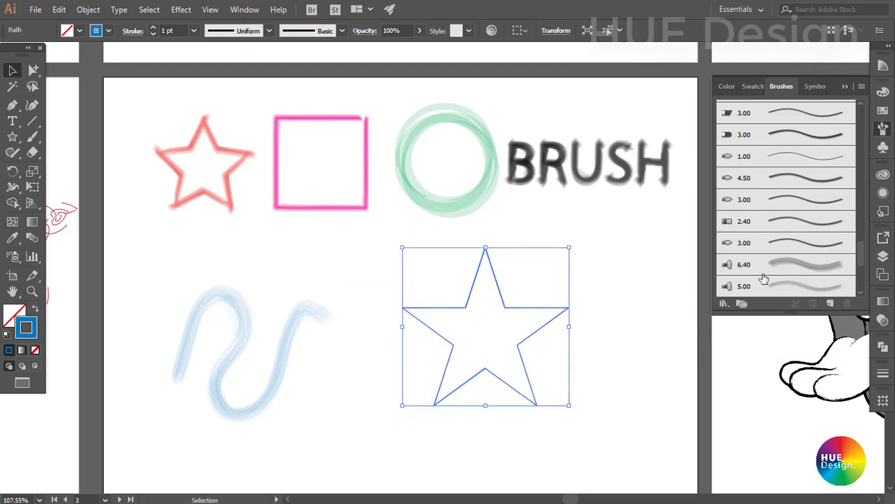
{"action": "left_click", "coordinate": [795, 286]}
{"action": "left_click", "coordinate": [598, 343]}
- Navigate to Tom and select every path sharing the cheek outline's stroke colour
{"action": "left_click_drag", "start_coordinate": [565, 390], "coordinate": [551, 376]}
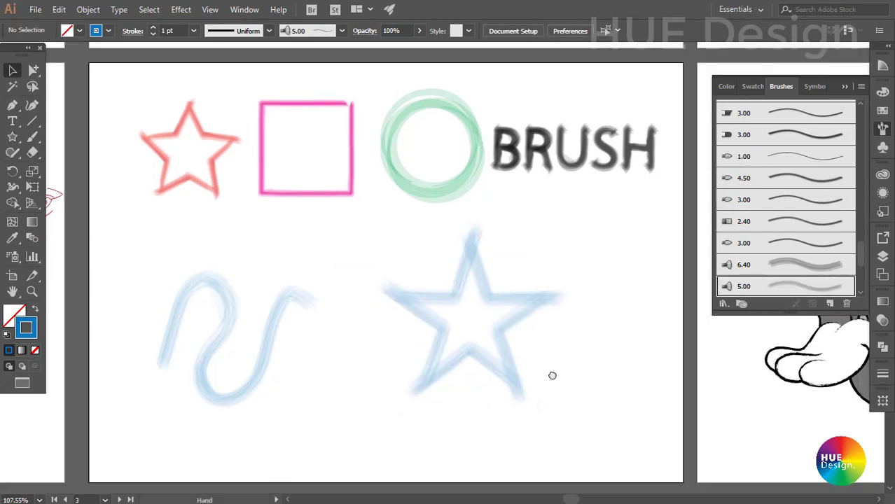
{"action": "scroll", "coordinate": [551, 376], "scroll_direction": "down", "scroll_amount": 1}
{"action": "scroll", "coordinate": [445, 309], "scroll_direction": "right", "scroll_amount": 2}
{"action": "scroll", "coordinate": [534, 320], "scroll_direction": "right", "scroll_amount": 5}
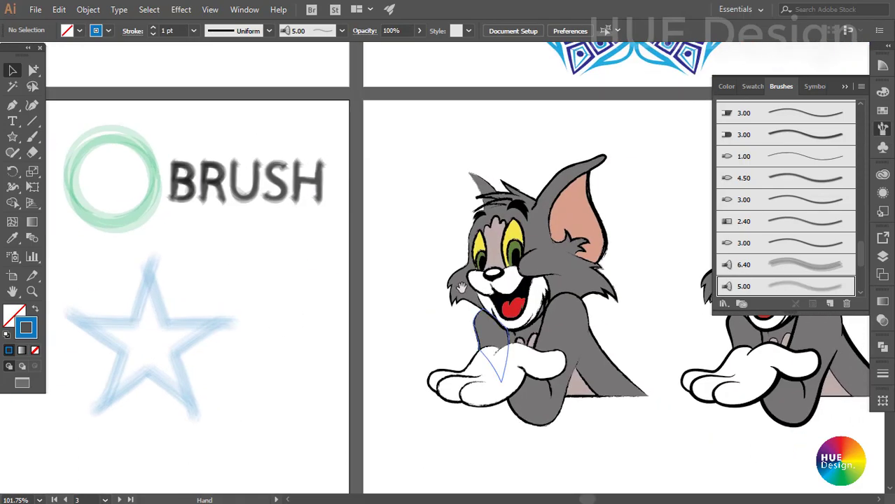
{"action": "scroll", "coordinate": [448, 294], "scroll_direction": "right", "scroll_amount": 3}
{"action": "scroll", "coordinate": [420, 297], "scroll_direction": "up", "scroll_amount": 4}
{"action": "scroll", "coordinate": [415, 301], "scroll_direction": "up", "scroll_amount": 3}
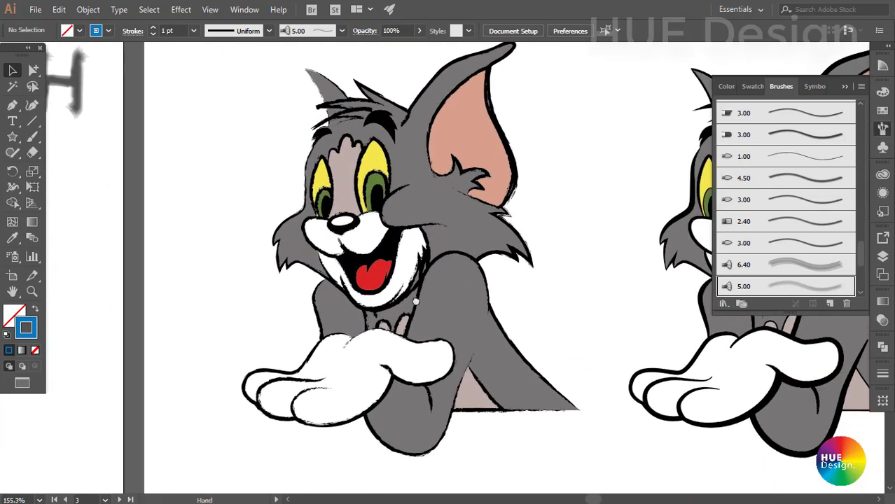
{"action": "left_click", "coordinate": [33, 70]}
{"action": "left_click", "coordinate": [422, 208]}
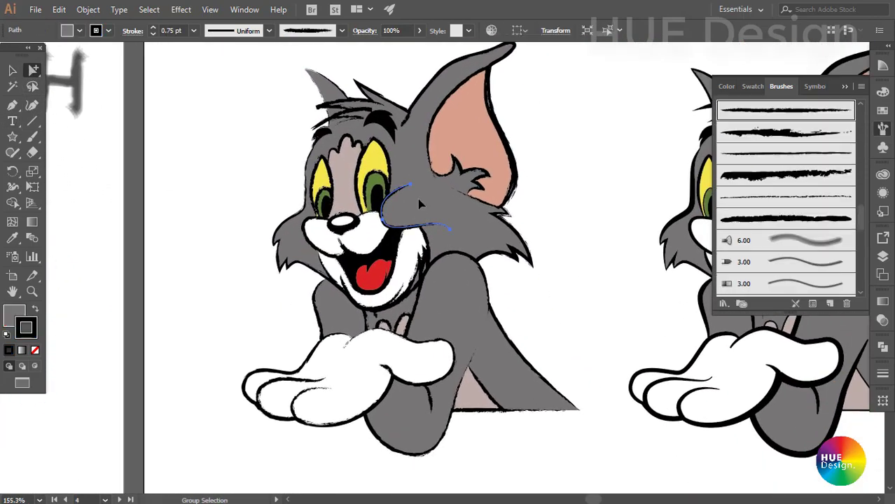
{"action": "double_click", "coordinate": [405, 203]}
{"action": "left_click", "coordinate": [149, 9]}
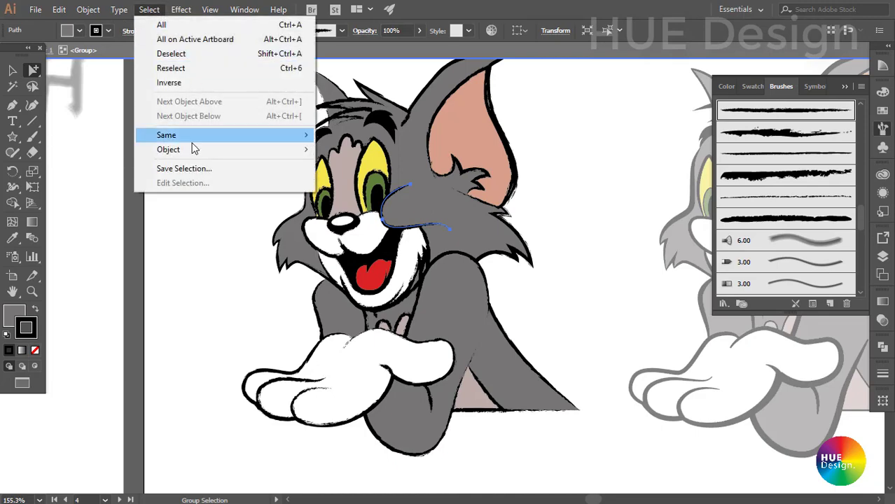
{"action": "mouse_move", "coordinate": [165, 135]}
{"action": "left_click", "coordinate": [364, 220]}
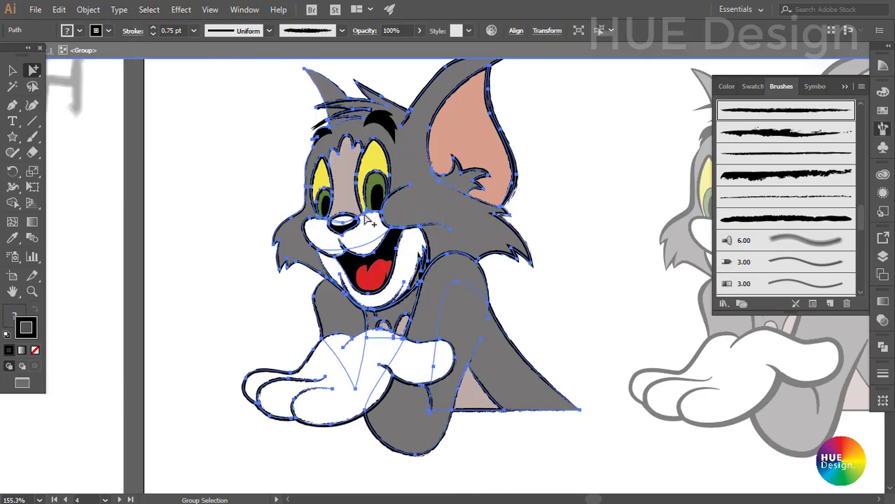
- Apply the 5.00 Round Fan bristle brush to the selected outlines
{"action": "scroll", "coordinate": [796, 278], "scroll_direction": "down", "scroll_amount": 2}
{"action": "scroll", "coordinate": [797, 278], "scroll_direction": "down", "scroll_amount": 2}
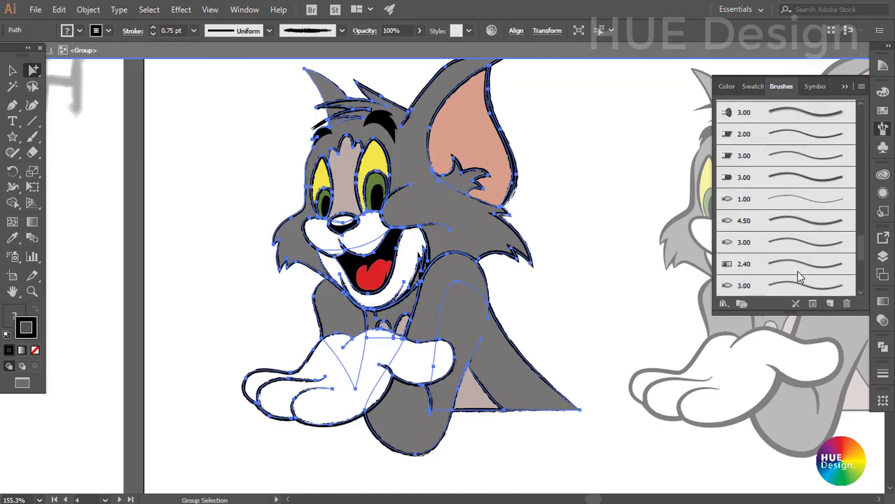
{"action": "scroll", "coordinate": [798, 275], "scroll_direction": "down", "scroll_amount": 2}
{"action": "scroll", "coordinate": [798, 276], "scroll_direction": "down", "scroll_amount": 2}
{"action": "left_click", "coordinate": [791, 251]}
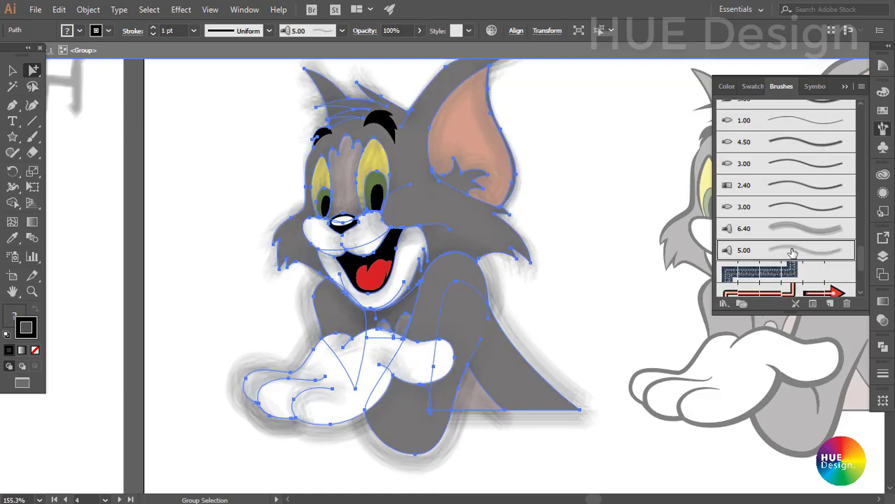
{"action": "left_click", "coordinate": [616, 231]}
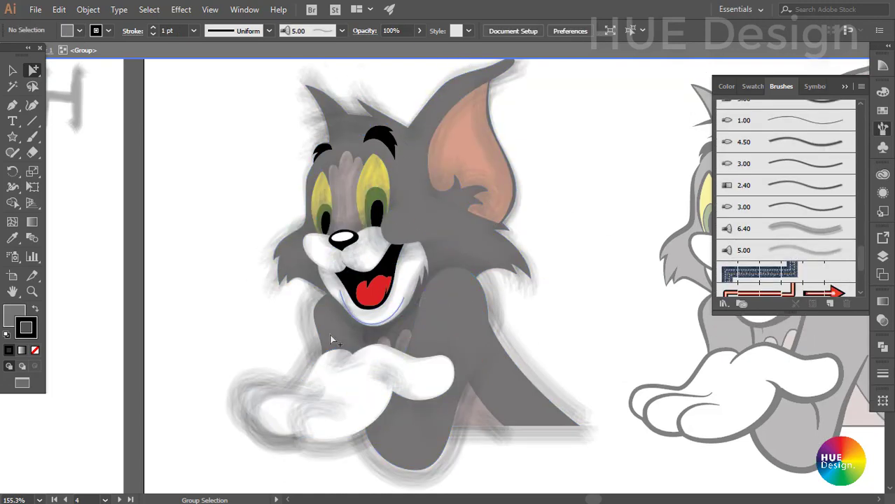
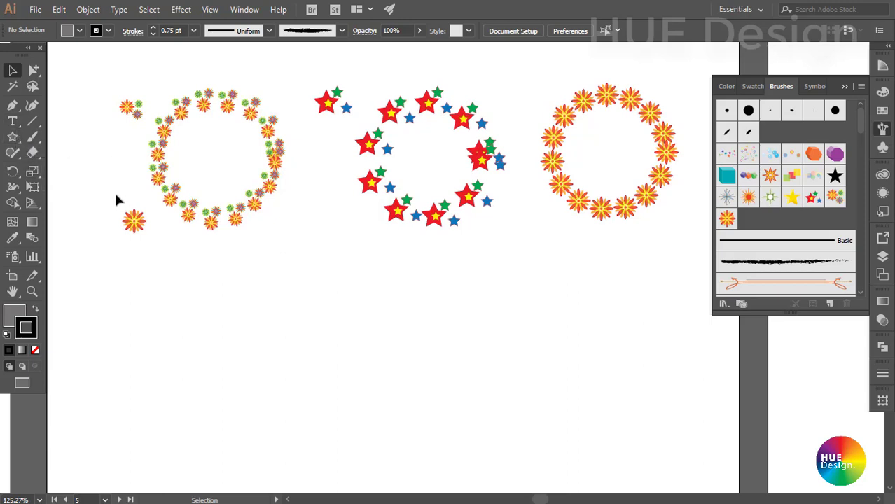
- Select and deselect the lone flower, then zoom to about 223% on the blank area below the wreaths
{"action": "left_click_drag", "start_coordinate": [137, 228], "coordinate": [152, 236]}
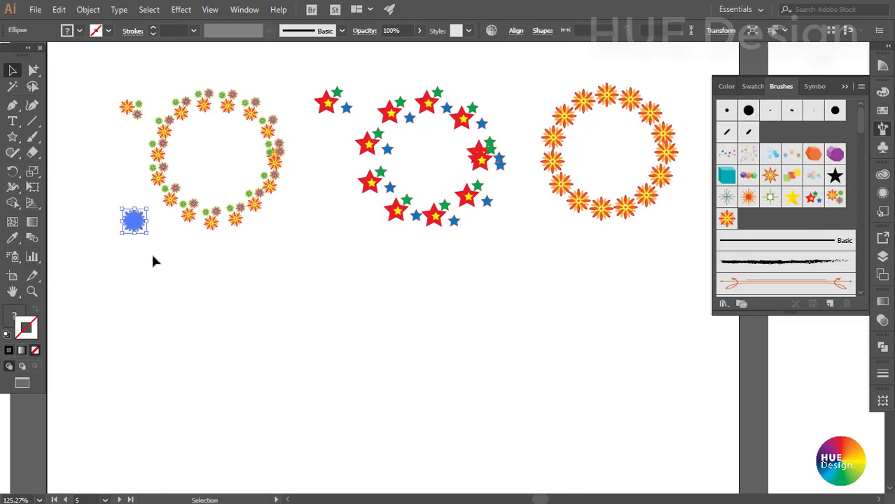
{"action": "left_click", "coordinate": [152, 261]}
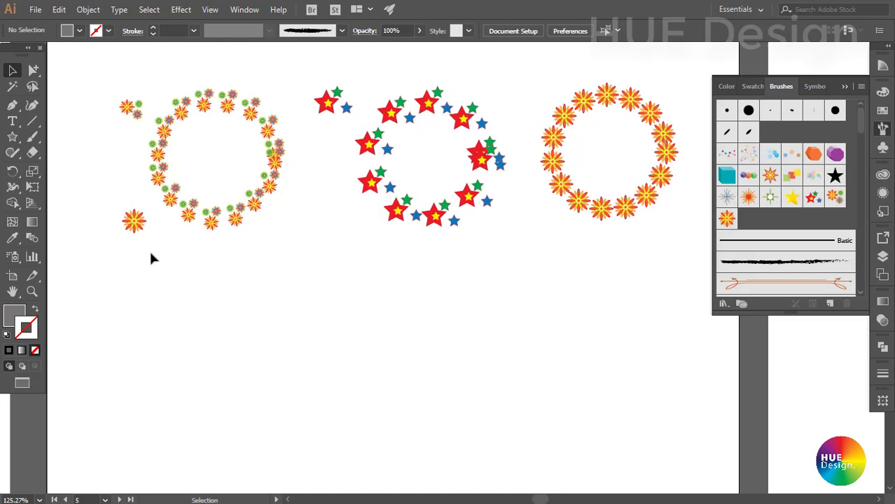
{"action": "left_click_drag", "start_coordinate": [186, 267], "coordinate": [185, 256]}
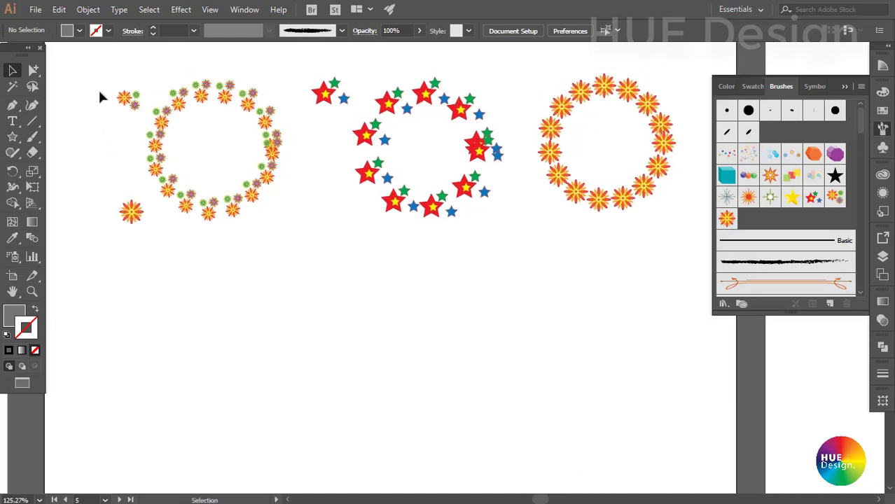
{"action": "mouse_move", "coordinate": [92, 80]}
{"action": "left_mouse_down"}
{"action": "mouse_move", "coordinate": [619, 204]}
{"action": "mouse_move", "coordinate": [559, 236]}
{"action": "left_mouse_up"}
{"action": "left_click", "coordinate": [559, 236]}
{"action": "left_click", "coordinate": [260, 299], "text": "ctrl"}
{"action": "left_click", "coordinate": [290, 313], "text": "ctrl"}
{"action": "left_click_drag", "start_coordinate": [290, 313], "coordinate": [278, 305]}
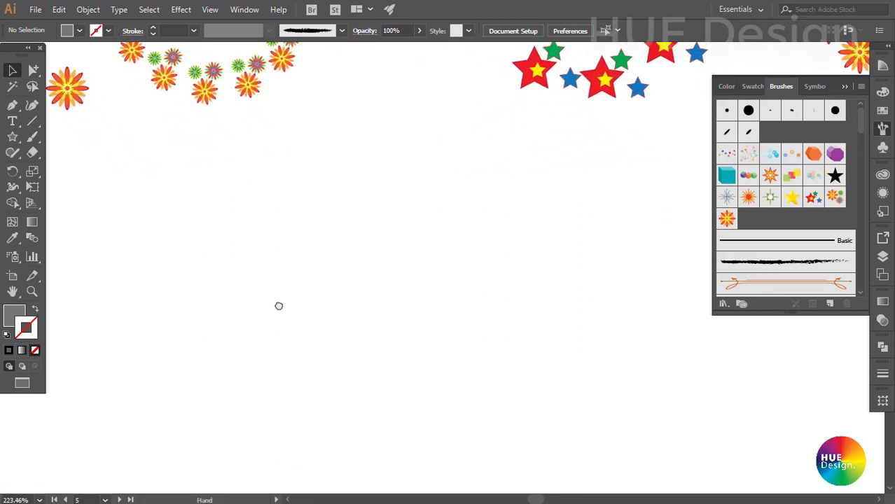
- Draw yellow, orange, red and green stars, group and shrink them, then select the group
{"action": "left_click", "coordinate": [17, 138]}
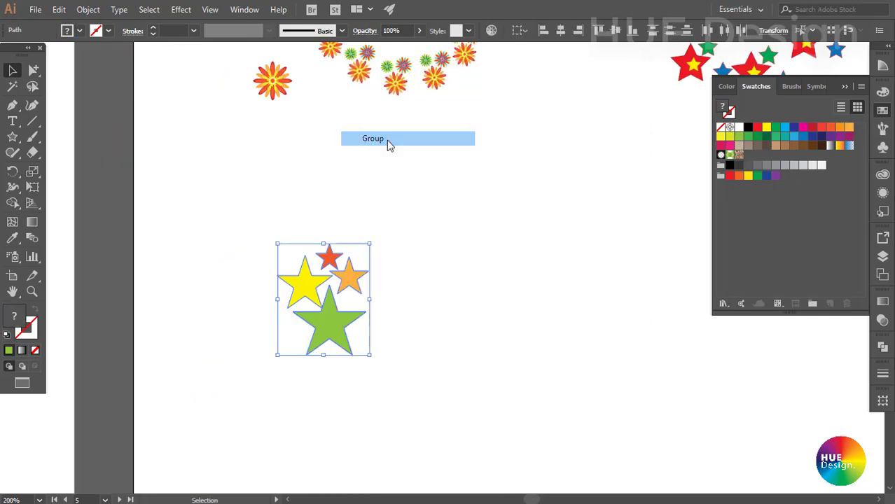
{"action": "left_click", "coordinate": [389, 139]}
{"action": "left_click_drag", "start_coordinate": [210, 344], "coordinate": [206, 304]}
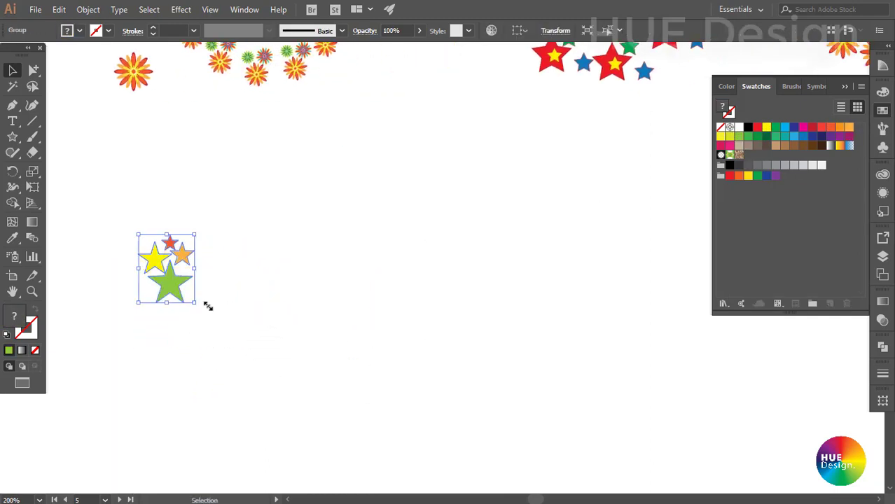
{"action": "left_click", "coordinate": [792, 87]}
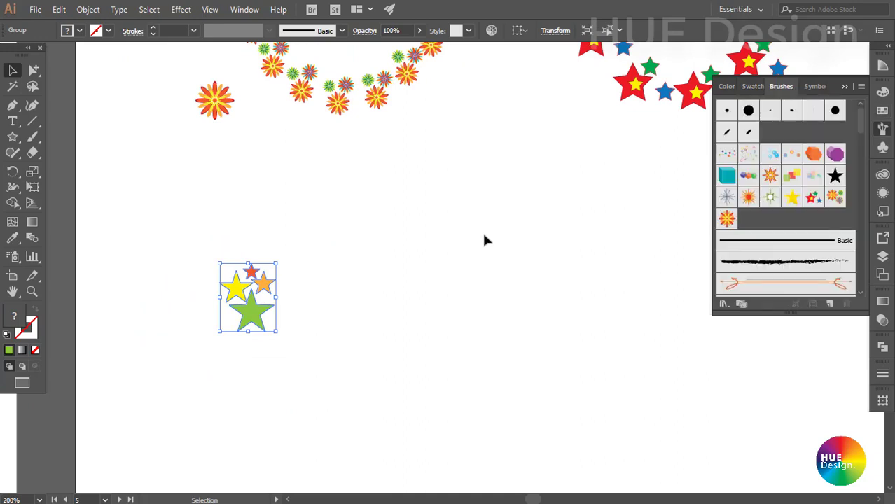
{"action": "left_click_drag", "start_coordinate": [180, 241], "coordinate": [309, 359]}
- Start a new Scatter Brush from the star group and name it 'cọ phân tán 1'
{"action": "left_click", "coordinate": [829, 305]}
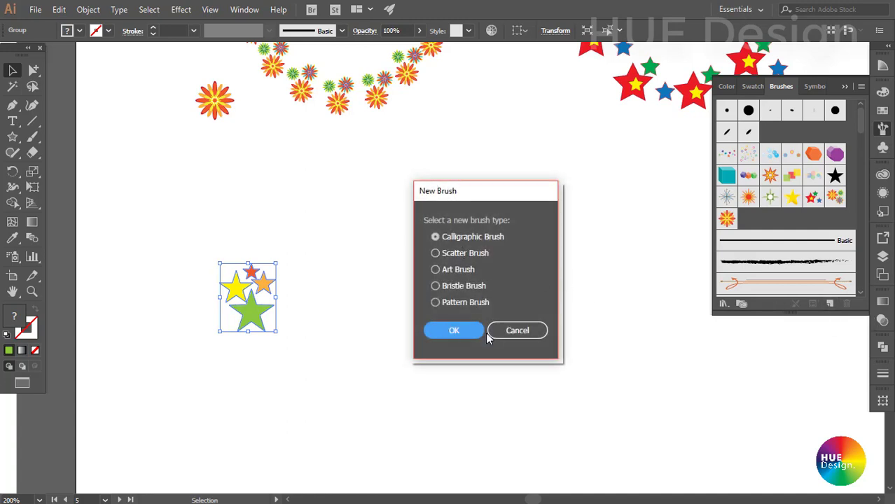
{"action": "left_click", "coordinate": [435, 254]}
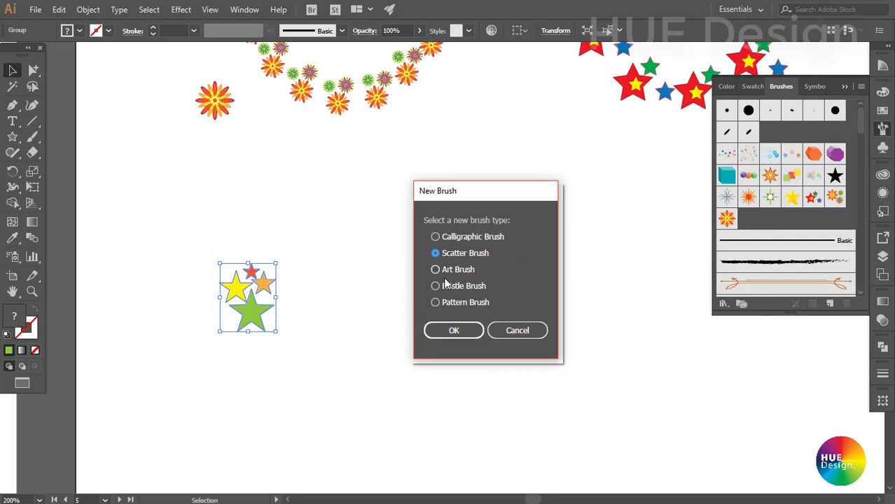
{"action": "left_click", "coordinate": [449, 332]}
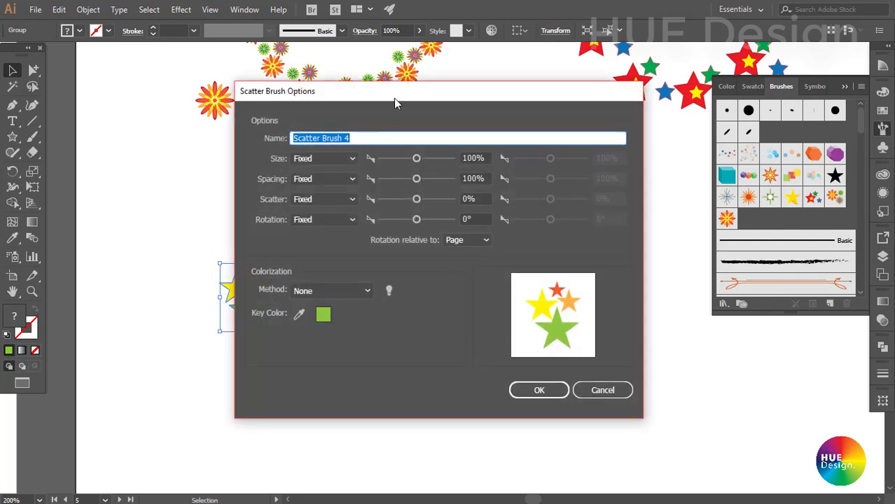
{"action": "left_click_drag", "start_coordinate": [394, 98], "coordinate": [404, 95]}
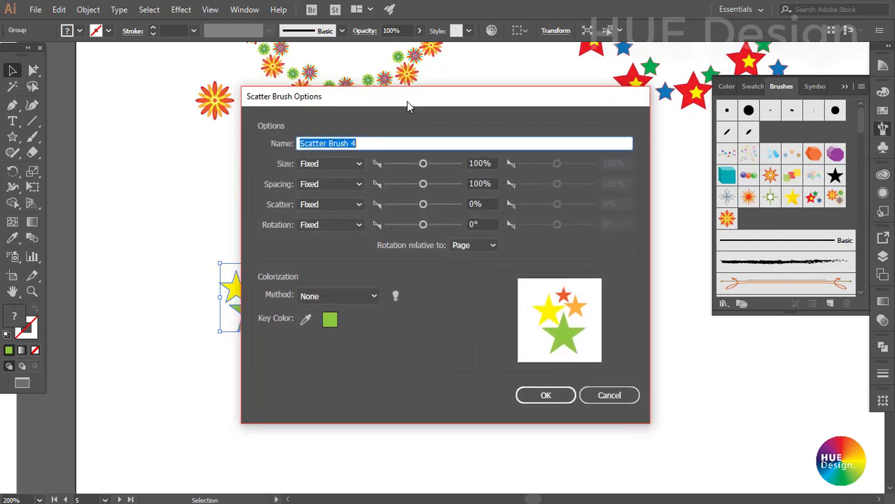
{"action": "left_click", "coordinate": [367, 140]}
{"action": "double_click", "coordinate": [367, 140]}
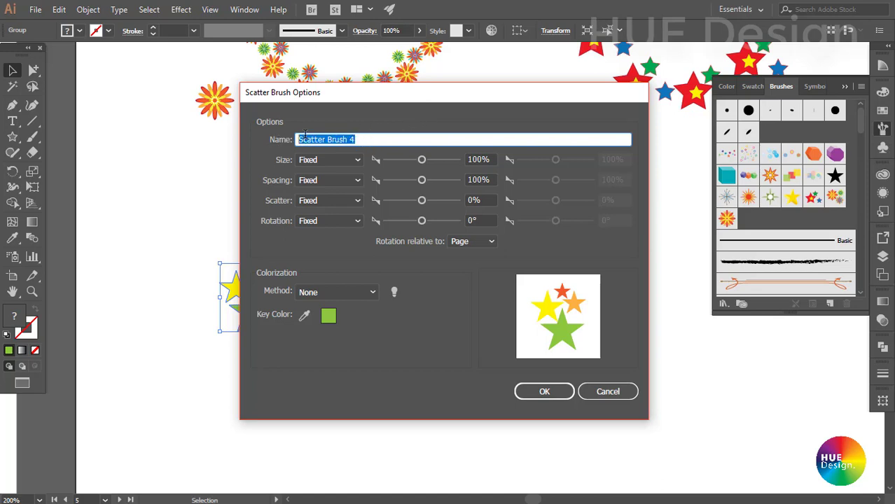
{"action": "type", "text": "cọ phân tá"}
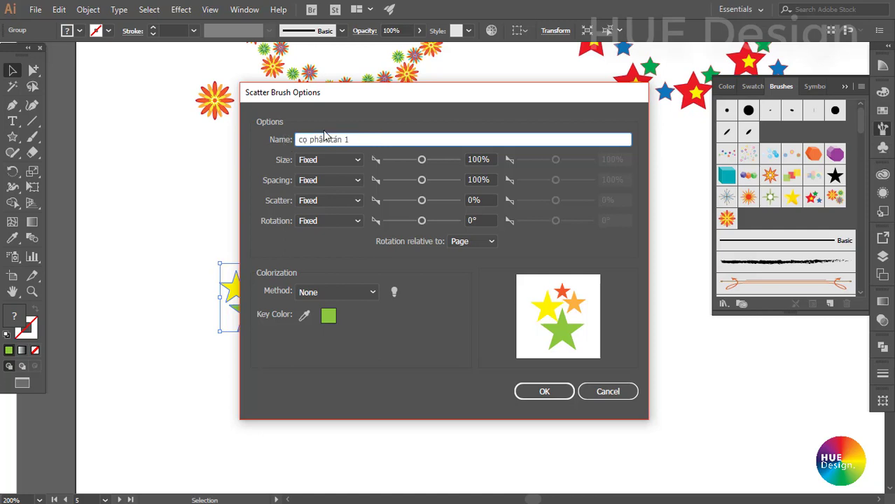
{"action": "type", "text": "n 1"}
- Set the scatter brush size to 75% with spacing at 100%, and save it
{"action": "left_click", "coordinate": [479, 160]}
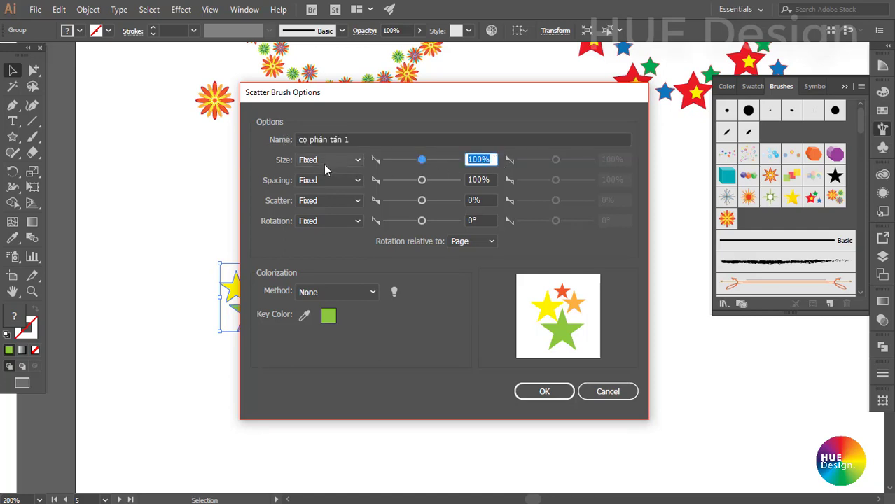
{"action": "left_click", "coordinate": [490, 181]}
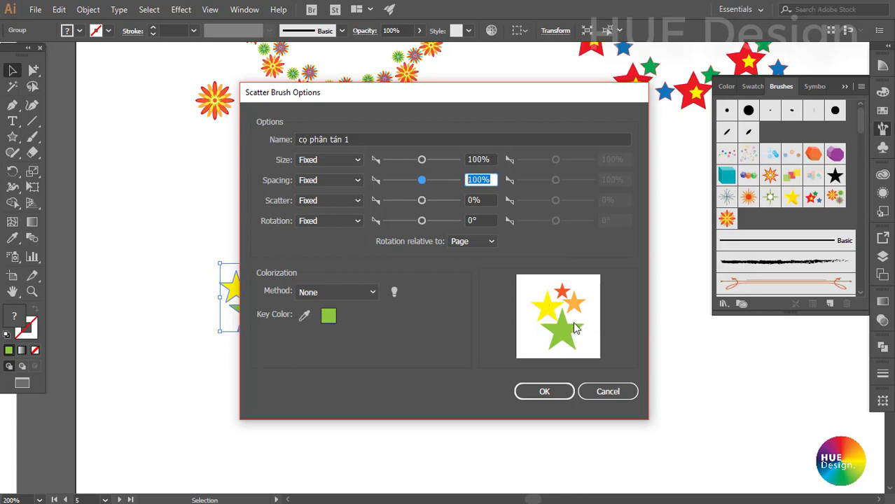
{"action": "left_click", "coordinate": [481, 201]}
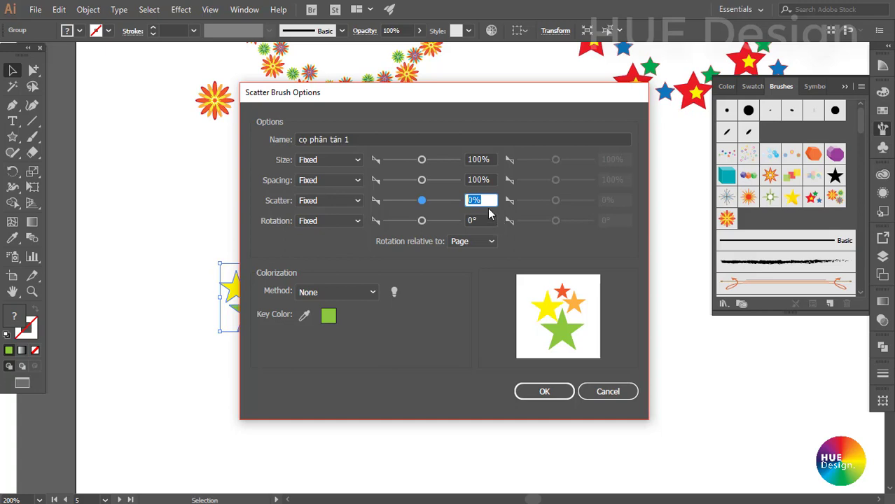
{"action": "left_click_drag", "start_coordinate": [421, 106], "coordinate": [517, 112]}
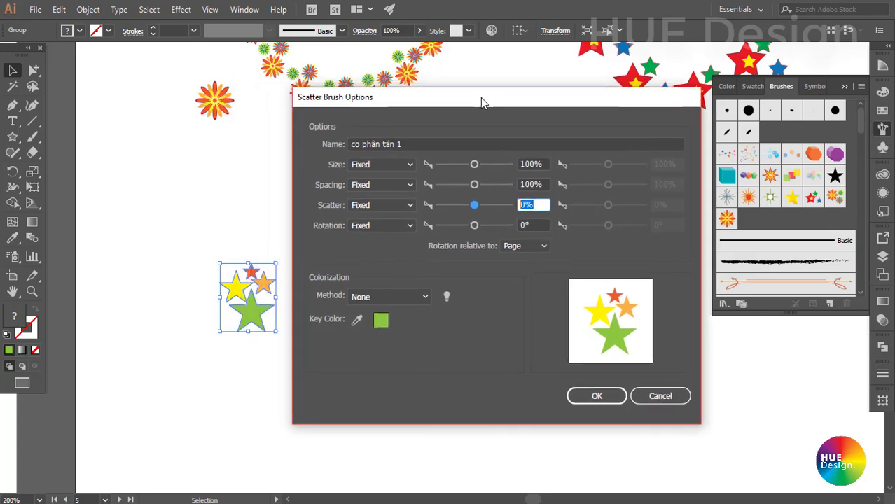
{"action": "left_click", "coordinate": [569, 226]}
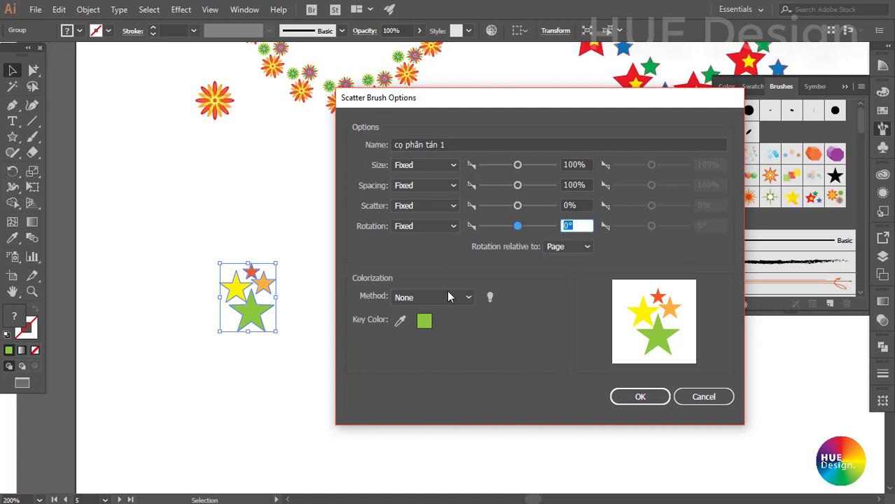
{"action": "left_click", "coordinate": [586, 166]}
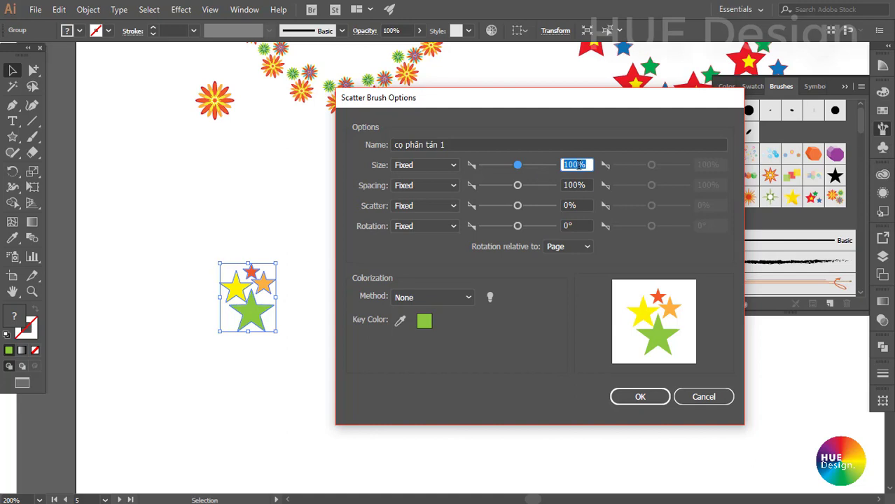
{"action": "type", "text": "75"}
{"action": "left_click", "coordinate": [585, 185]}
{"action": "double_click", "coordinate": [587, 185]}
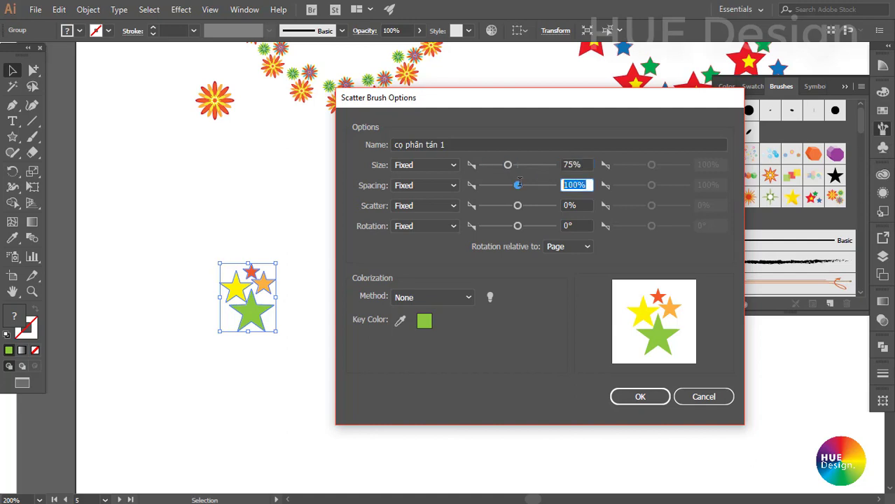
{"action": "left_click", "coordinate": [581, 205]}
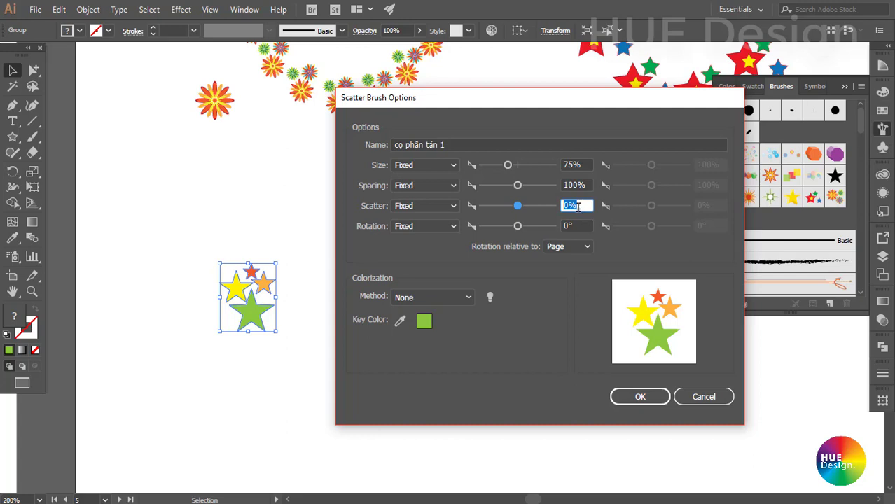
{"action": "left_click", "coordinate": [578, 224]}
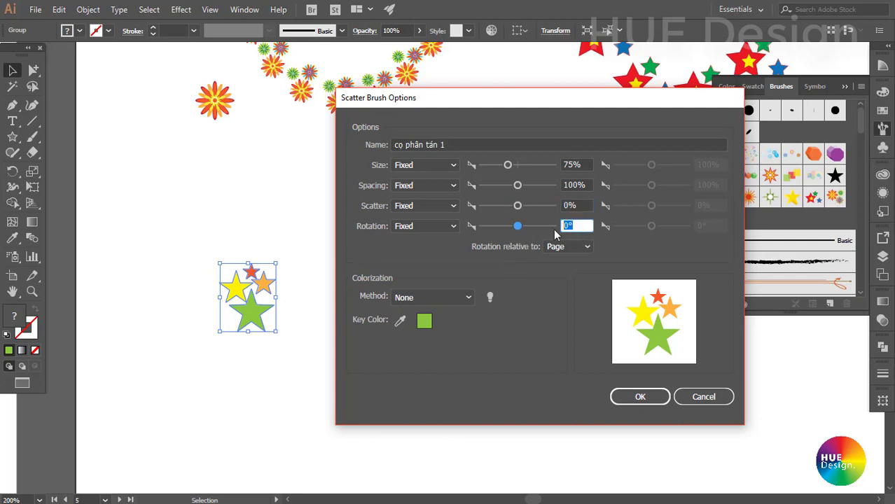
{"action": "left_click", "coordinate": [634, 397]}
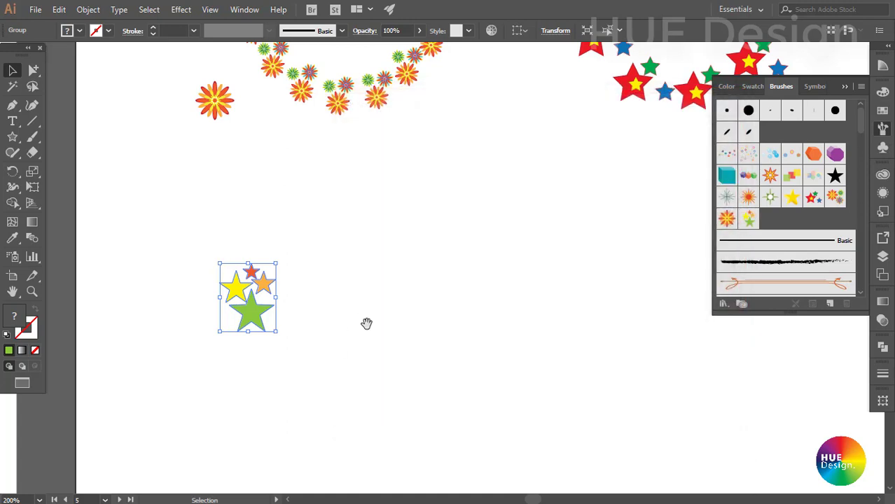
- Test the new star scatter brush on the star group, undo it, and deselect
{"action": "left_click_drag", "start_coordinate": [366, 323], "coordinate": [249, 304]}
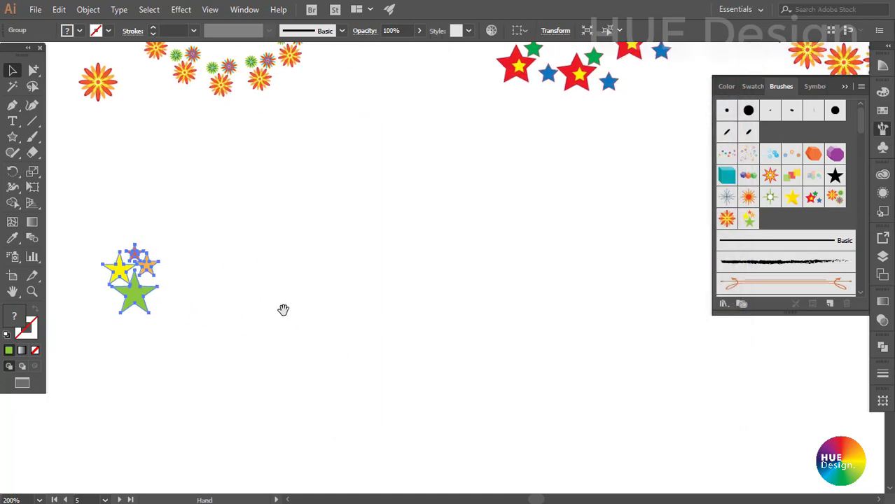
{"action": "left_click", "coordinate": [748, 220]}
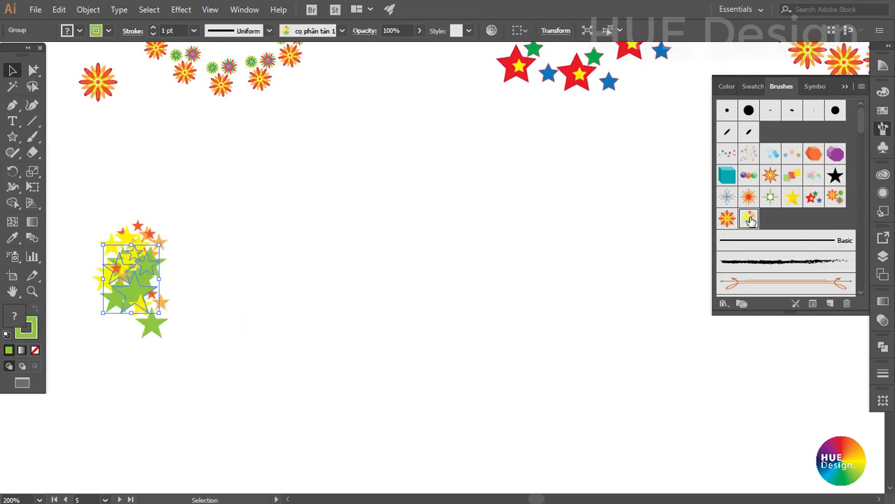
{"action": "key", "text": "slash"}
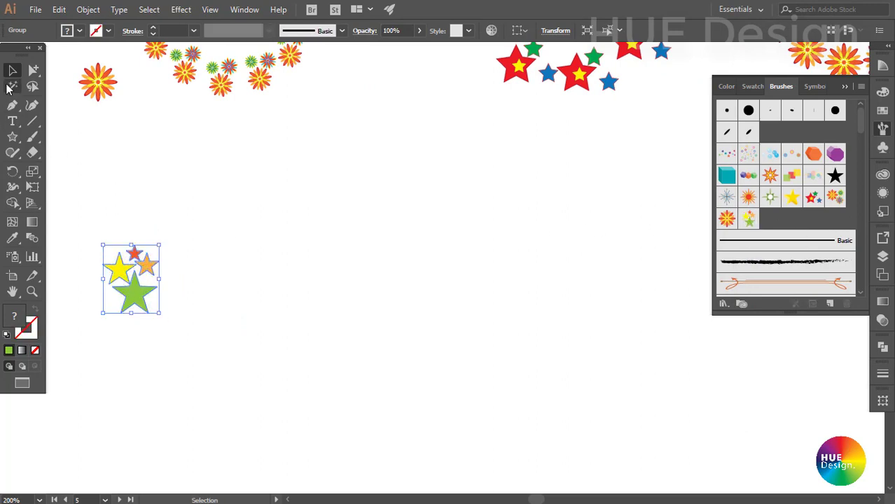
{"action": "left_click", "coordinate": [365, 308]}
{"action": "left_click_drag", "start_coordinate": [365, 308], "coordinate": [248, 280]}
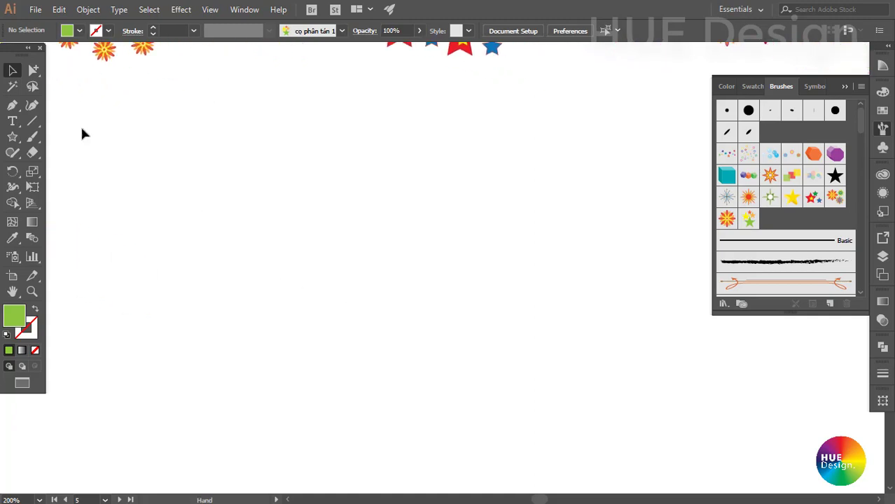
- Draw a large circle with no fill and a green stroke
{"action": "left_click", "coordinate": [13, 138]}
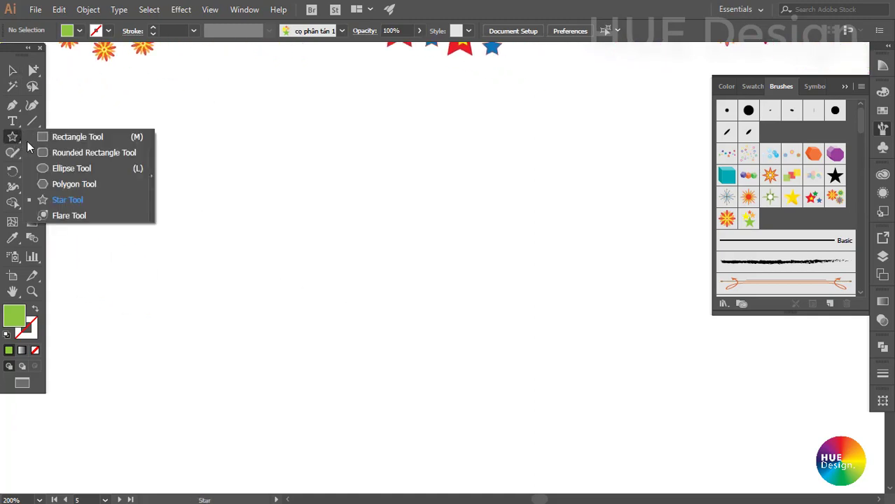
{"action": "left_click_drag", "start_coordinate": [13, 138], "coordinate": [58, 165]}
{"action": "left_click_drag", "start_coordinate": [242, 306], "coordinate": [350, 198]}
{"action": "left_click", "coordinate": [12, 70]}
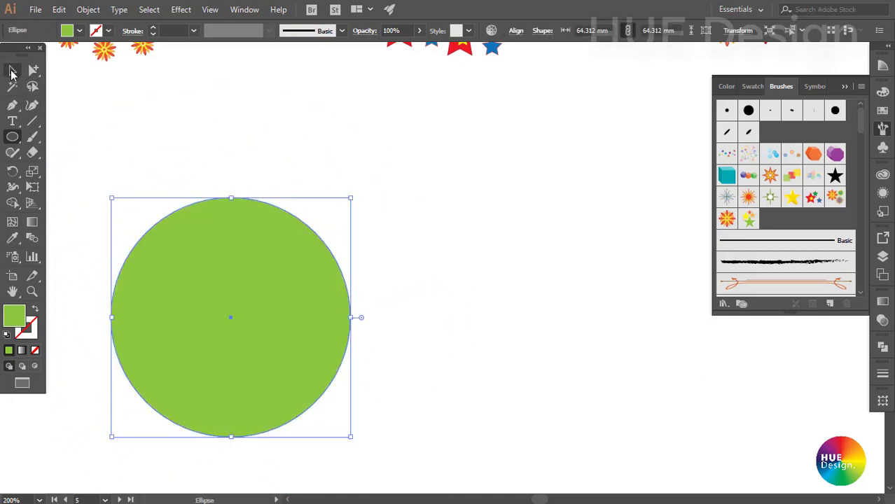
{"action": "left_click_drag", "start_coordinate": [206, 193], "coordinate": [277, 175]}
{"action": "left_click", "coordinate": [35, 351]}
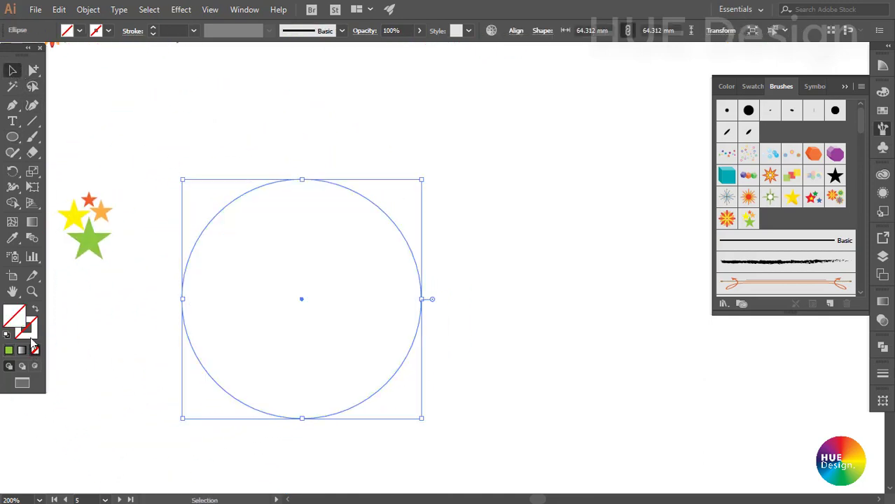
{"action": "left_click", "coordinate": [8, 351]}
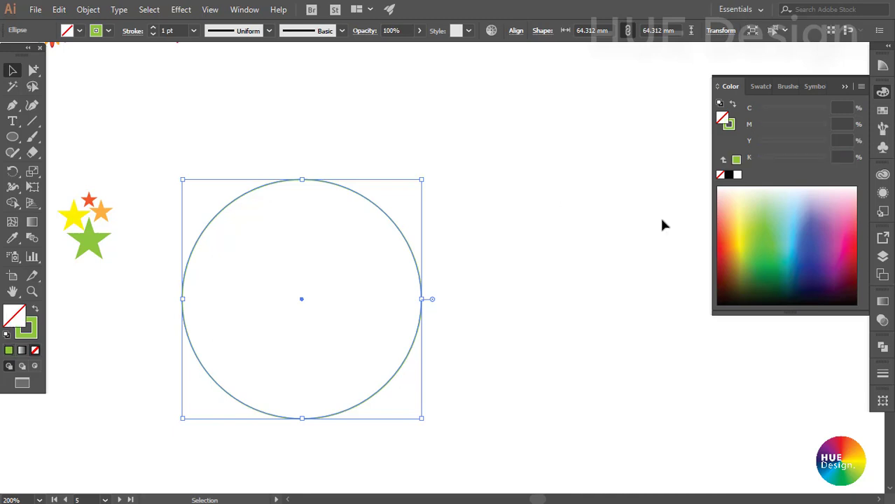
- Apply the 'cọ phân tán 1' scatter brush to the circle and reselect it
{"action": "left_click", "coordinate": [783, 88]}
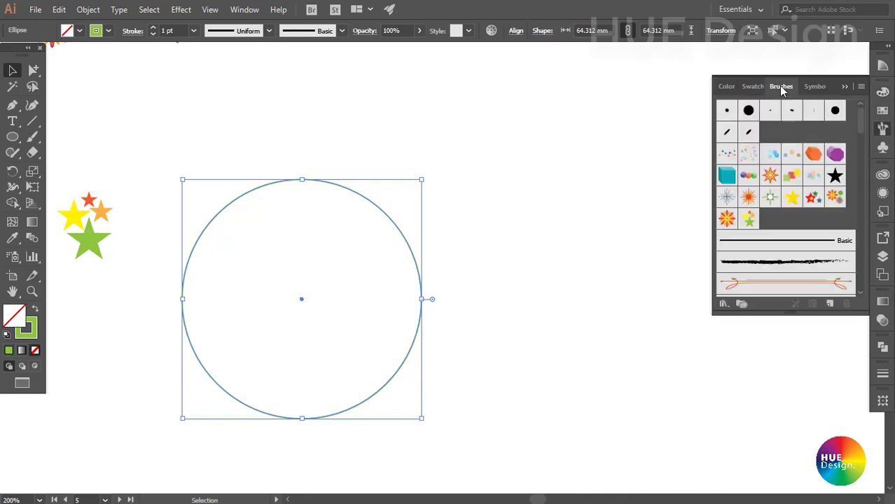
{"action": "left_click", "coordinate": [748, 218]}
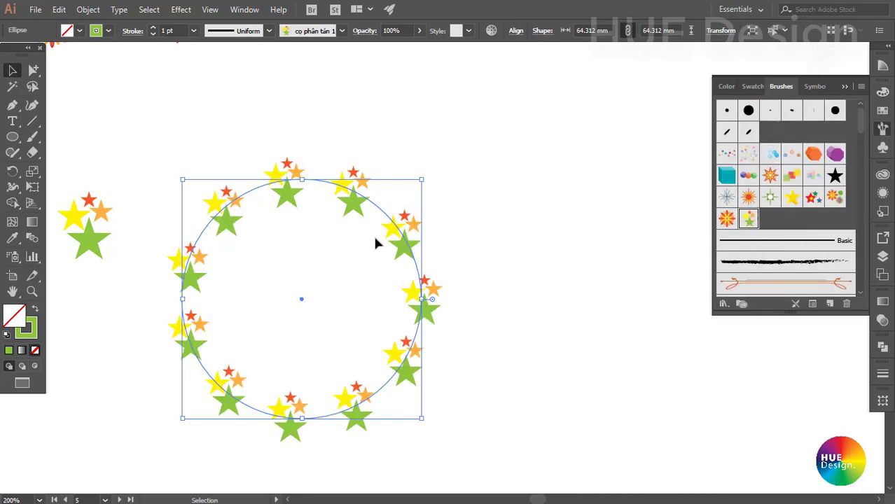
{"action": "left_click", "coordinate": [532, 336]}
{"action": "left_click_drag", "start_coordinate": [485, 370], "coordinate": [470, 360]}
{"action": "left_click", "coordinate": [403, 290]}
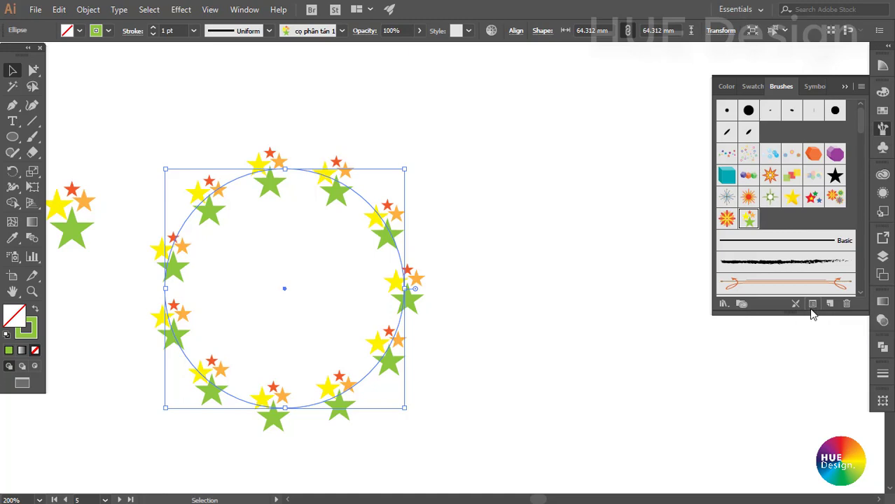
- In the circle's Stroke Options, turn on Preview and set star size to 100%
{"action": "left_click", "coordinate": [811, 304]}
{"action": "left_click_drag", "start_coordinate": [599, 102], "coordinate": [572, 127]}
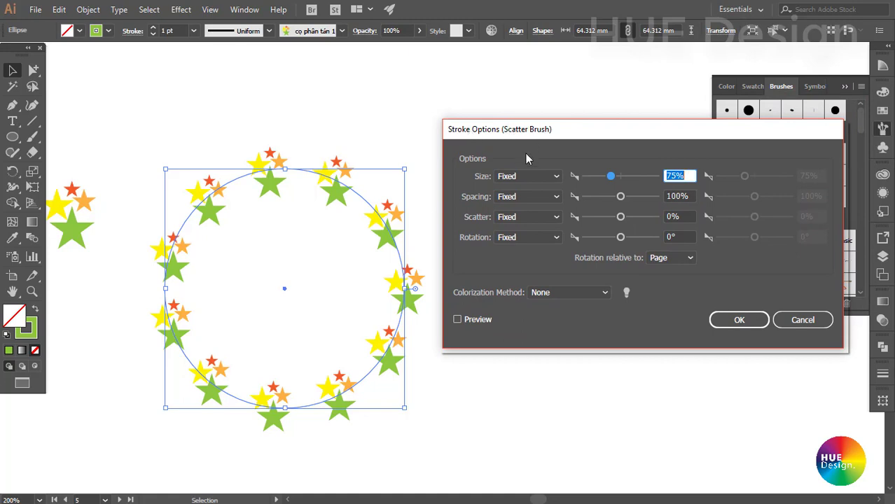
{"action": "left_click", "coordinate": [475, 317]}
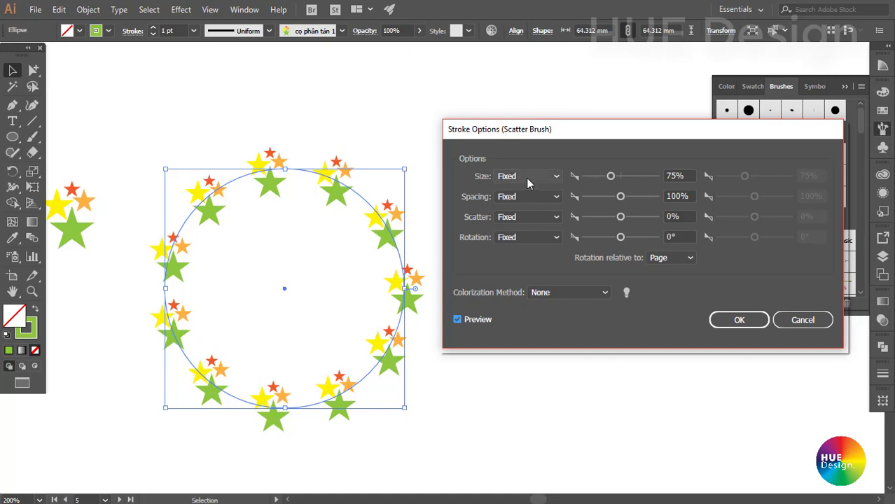
{"action": "left_click_drag", "start_coordinate": [690, 176], "coordinate": [633, 176]}
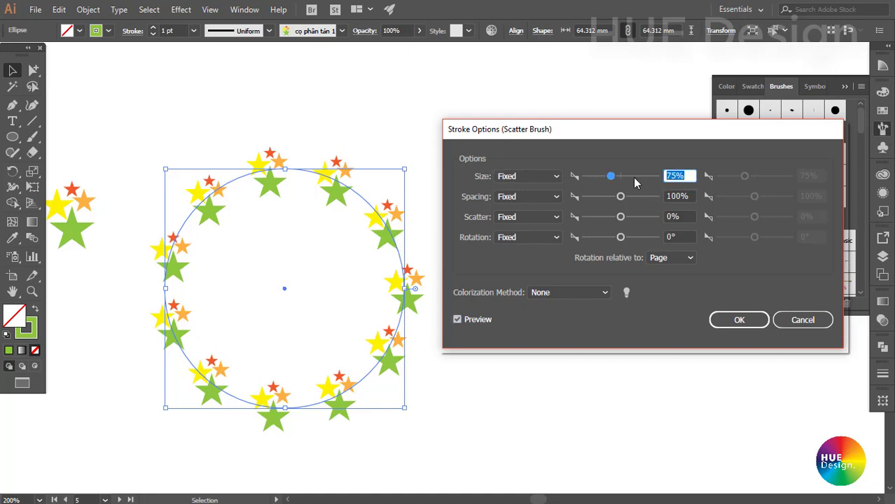
{"action": "type", "text": "100"}
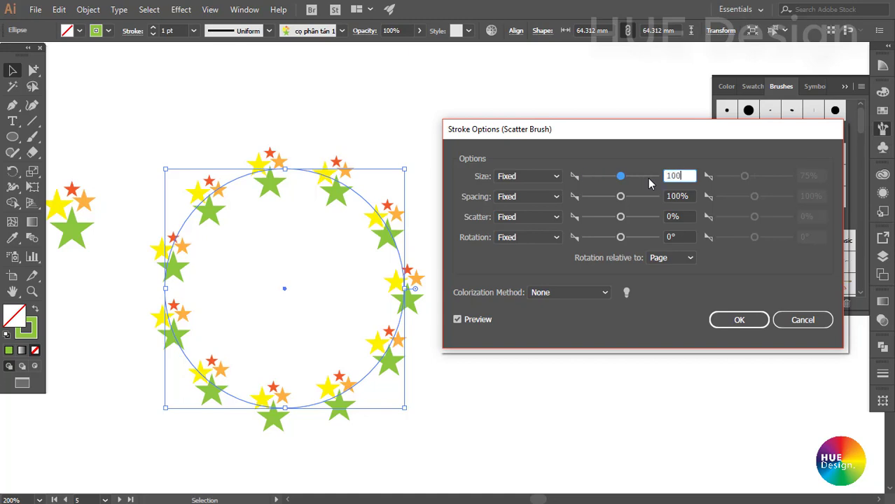
{"action": "left_click", "coordinate": [478, 321]}
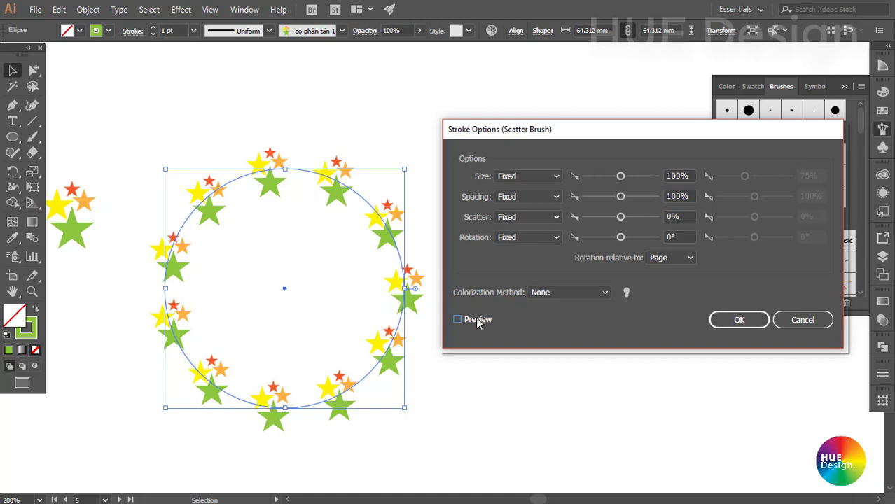
{"action": "left_click", "coordinate": [478, 322]}
{"action": "left_click", "coordinate": [478, 322]}
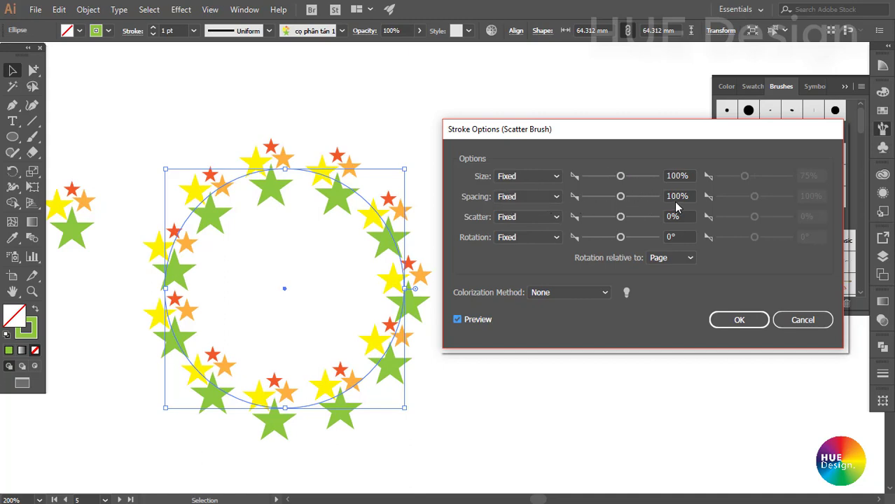
- Preview the star spacing at 50% and then at 150%
{"action": "left_click_drag", "start_coordinate": [620, 196], "coordinate": [622, 196]}
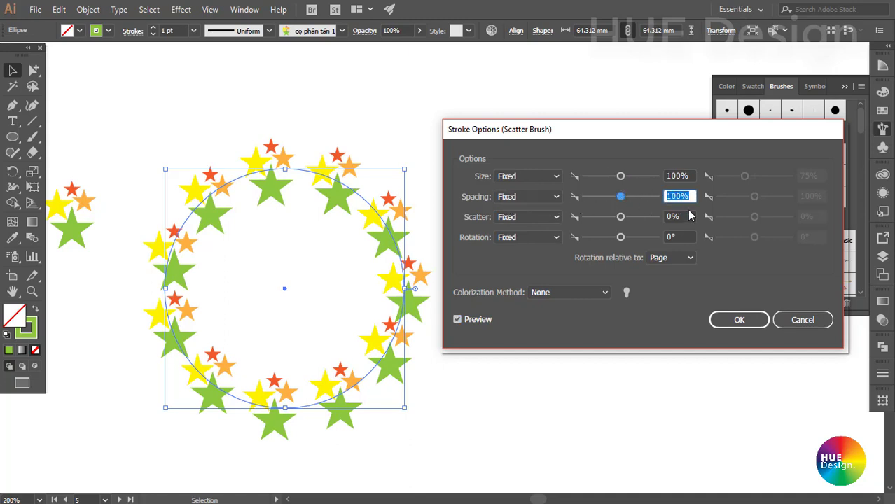
{"action": "type", "text": "50"}
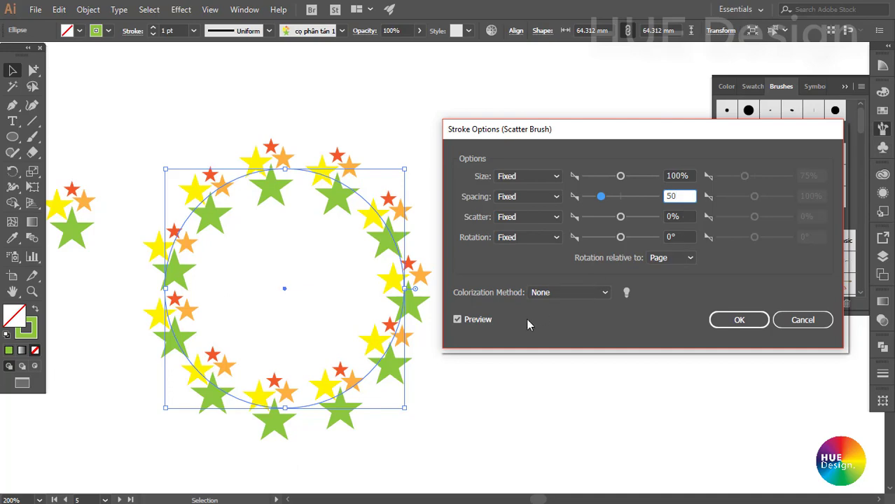
{"action": "left_click", "coordinate": [460, 328]}
{"action": "left_click", "coordinate": [463, 320]}
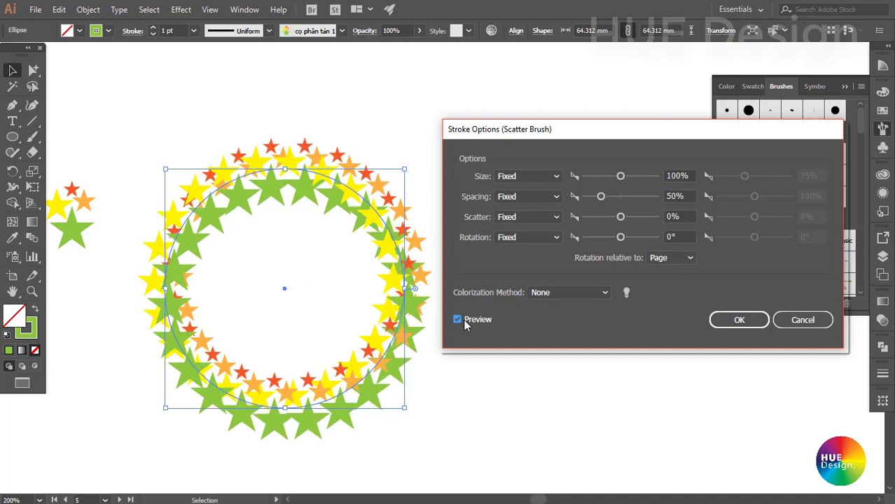
{"action": "left_click", "coordinate": [464, 319]}
{"action": "left_click_drag", "start_coordinate": [689, 197], "coordinate": [652, 198]}
{"action": "type", "text": "1"}
{"action": "type", "text": "50"}
{"action": "left_click", "coordinate": [482, 320]}
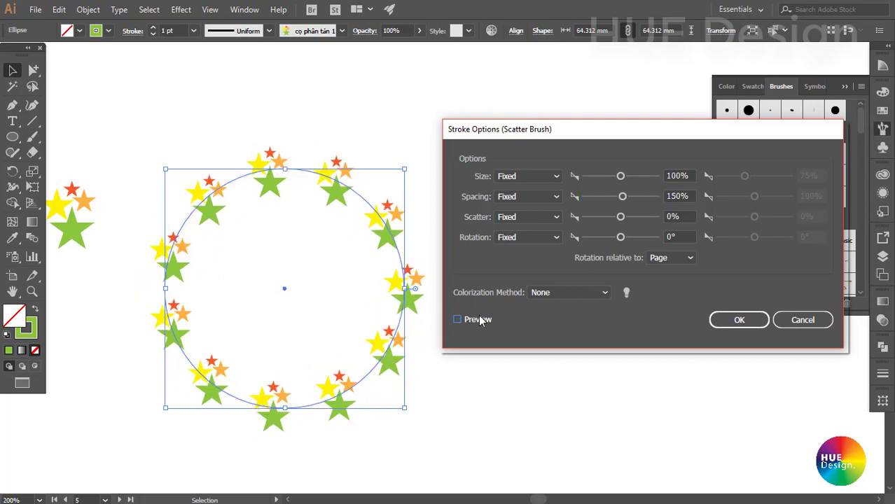
{"action": "left_click", "coordinate": [480, 320]}
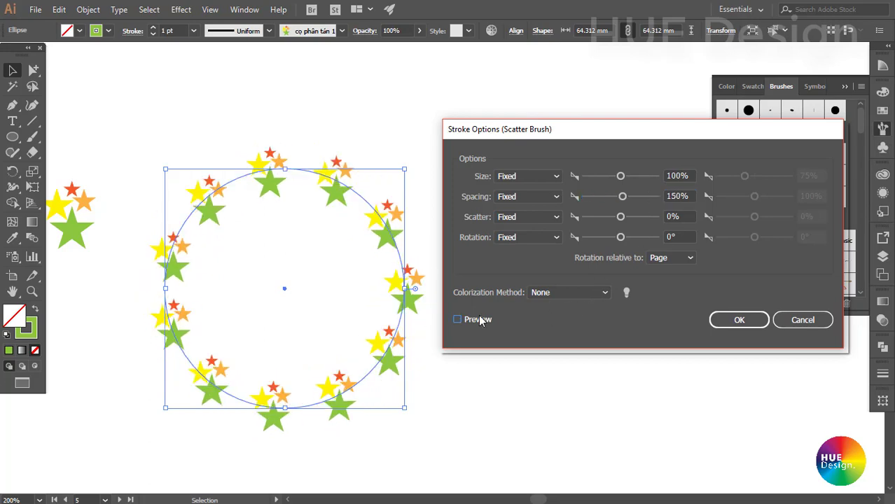
- Return the star spacing to 100%
{"action": "double_click", "coordinate": [676, 196]}
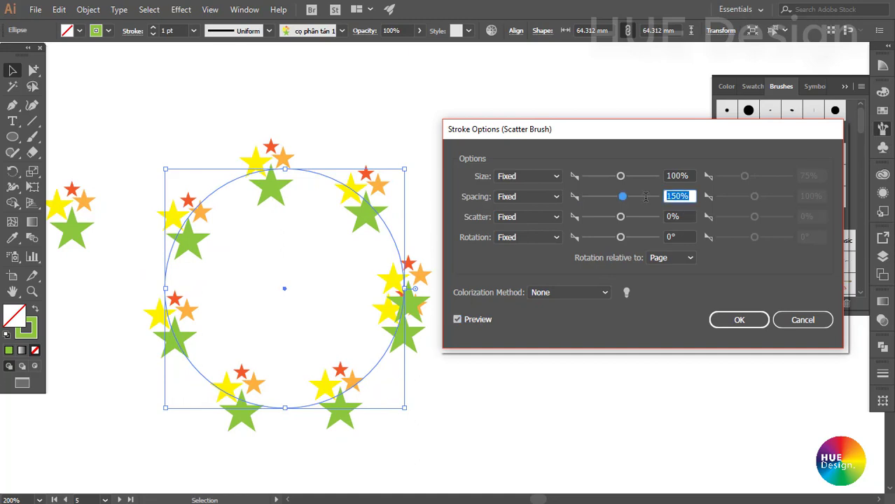
{"action": "type", "text": "100"}
{"action": "left_click", "coordinate": [486, 322]}
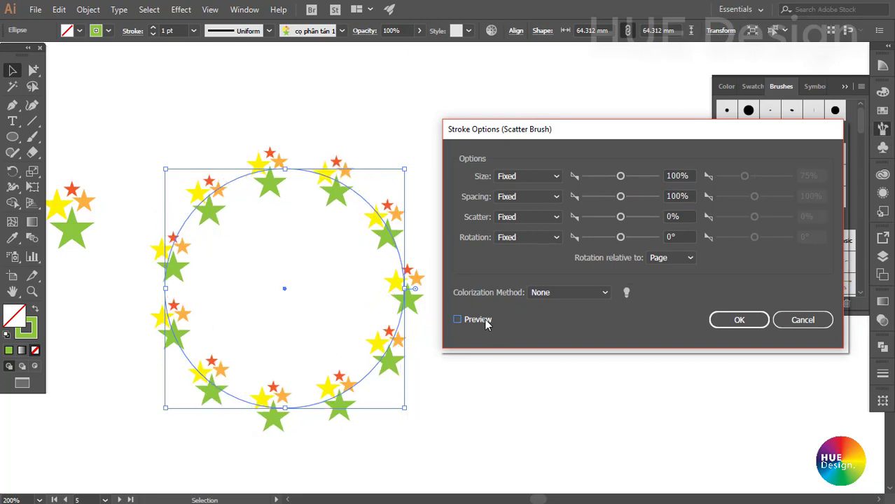
{"action": "double_click", "coordinate": [683, 216]}
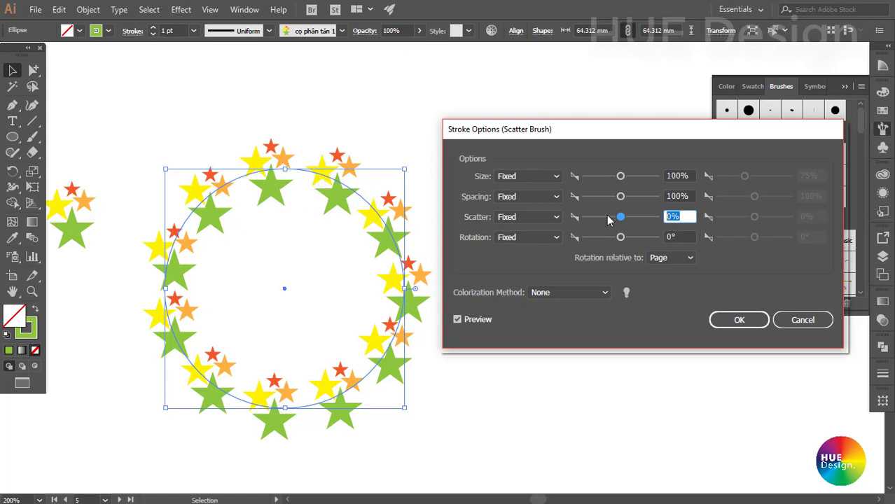
- Drag the Scatter and Rotation sliders through several values, settling near 1% scatter and 5° rotation
{"action": "left_click_drag", "start_coordinate": [620, 216], "coordinate": [616, 218]}
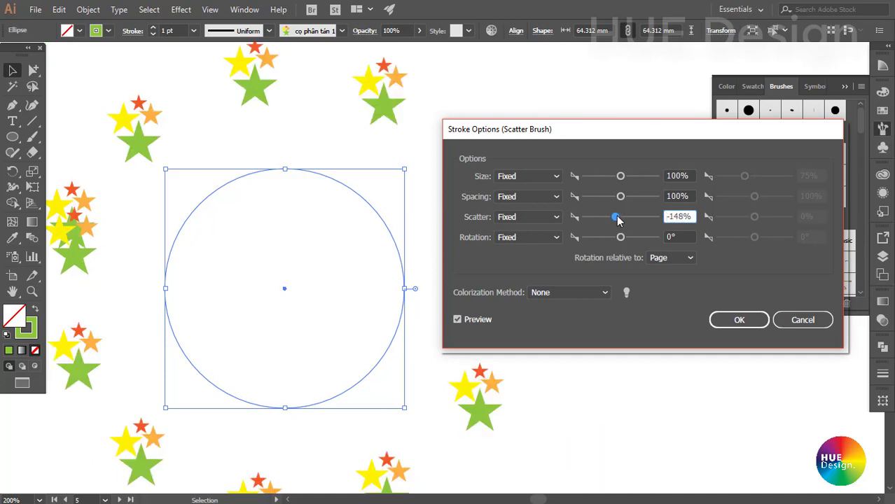
{"action": "left_click_drag", "start_coordinate": [616, 219], "coordinate": [631, 222]}
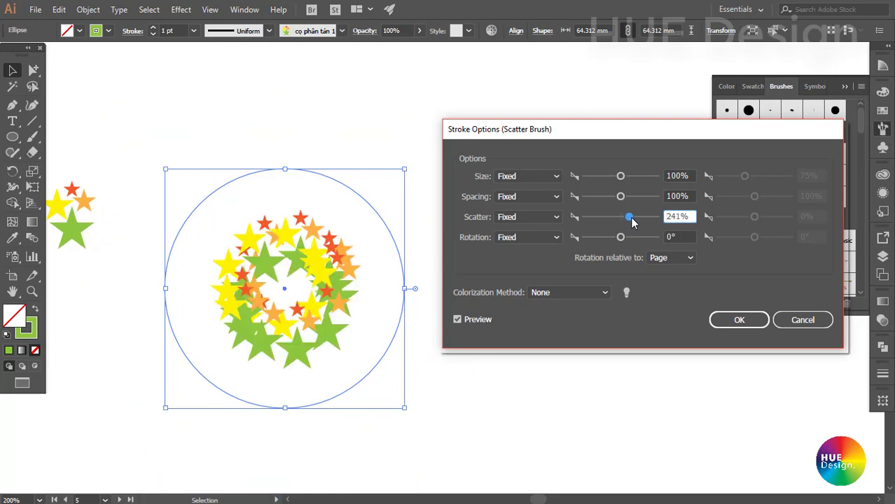
{"action": "mouse_move", "coordinate": [631, 222]}
{"action": "left_mouse_down"}
{"action": "mouse_move", "coordinate": [605, 222]}
{"action": "mouse_move", "coordinate": [616, 223]}
{"action": "left_mouse_up"}
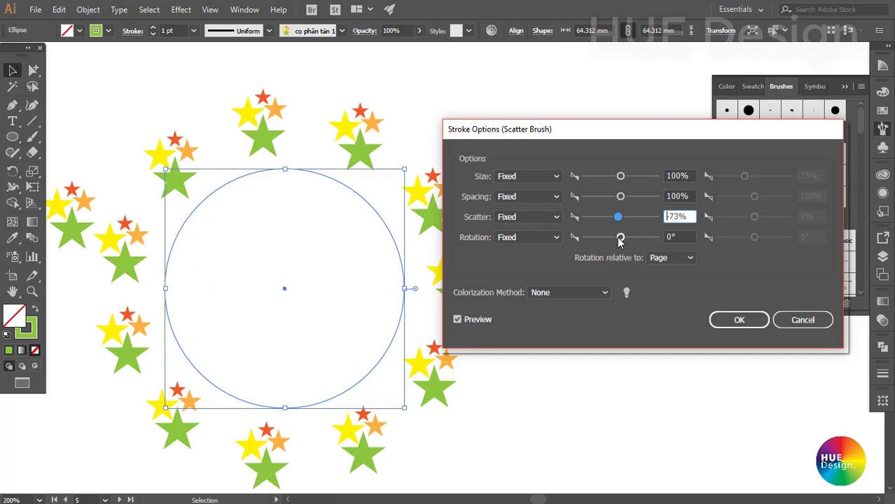
{"action": "left_click_drag", "start_coordinate": [618, 238], "coordinate": [612, 240]}
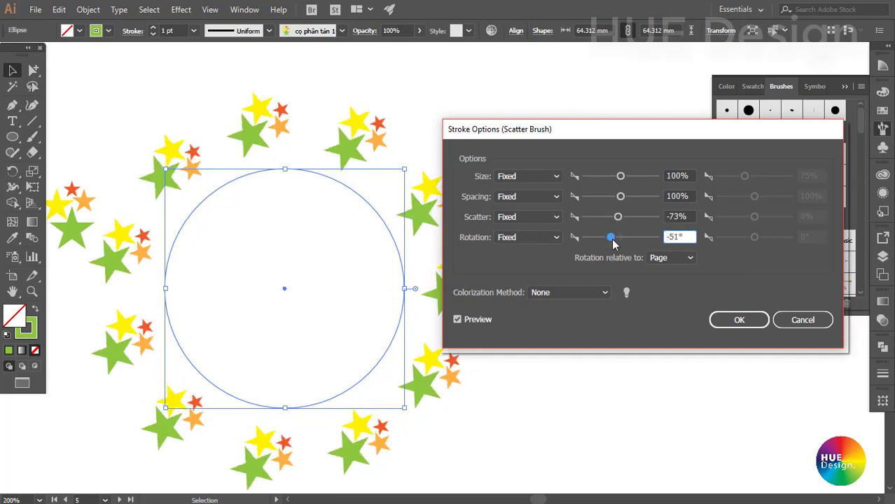
{"action": "mouse_move", "coordinate": [612, 240]}
{"action": "left_mouse_down"}
{"action": "mouse_move", "coordinate": [636, 242]}
{"action": "mouse_move", "coordinate": [620, 237]}
{"action": "mouse_move", "coordinate": [621, 217]}
{"action": "left_mouse_up"}
- Set star size and spacing to Random, with the spacing range around 97%
{"action": "left_click", "coordinate": [558, 176]}
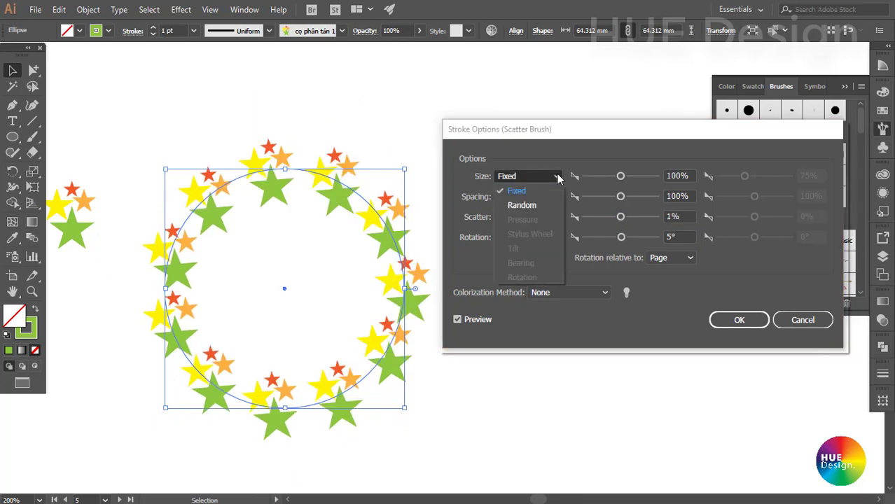
{"action": "left_click", "coordinate": [529, 205]}
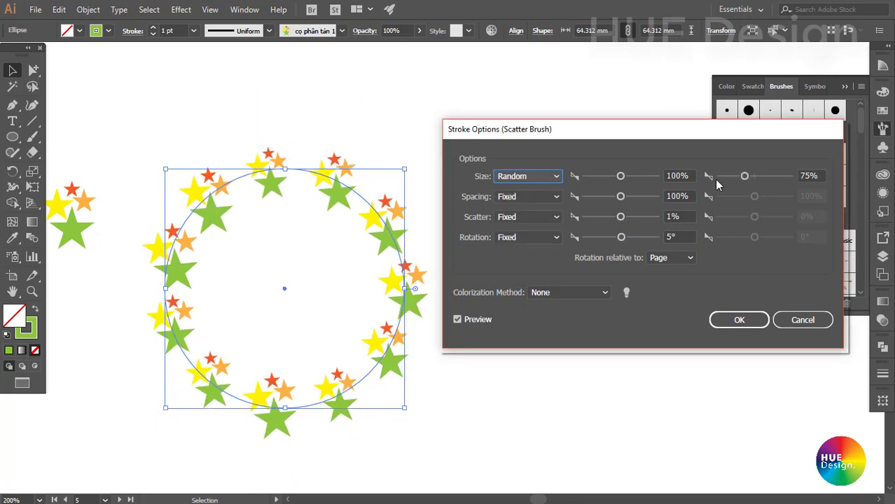
{"action": "left_click", "coordinate": [546, 199]}
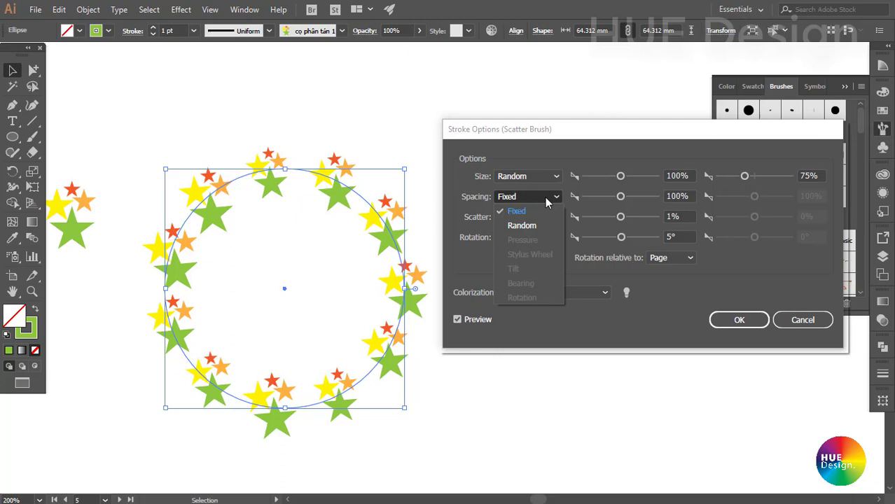
{"action": "left_click", "coordinate": [522, 225]}
{"action": "mouse_move", "coordinate": [754, 197]}
{"action": "left_mouse_down"}
{"action": "mouse_move", "coordinate": [745, 199]}
{"action": "mouse_move", "coordinate": [753, 198]}
{"action": "left_mouse_up"}
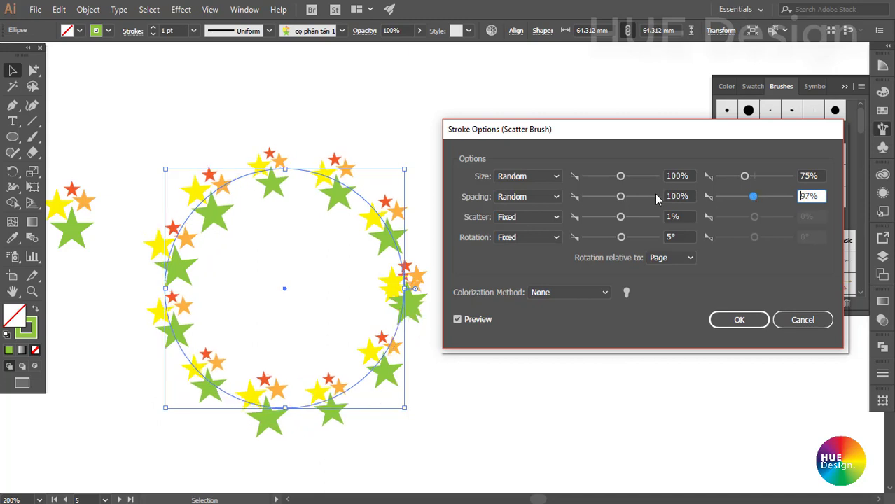
{"action": "left_click", "coordinate": [528, 217]}
- Randomize scatter to -130% and rotation, then confirm Stroke Options
{"action": "left_click", "coordinate": [534, 245]}
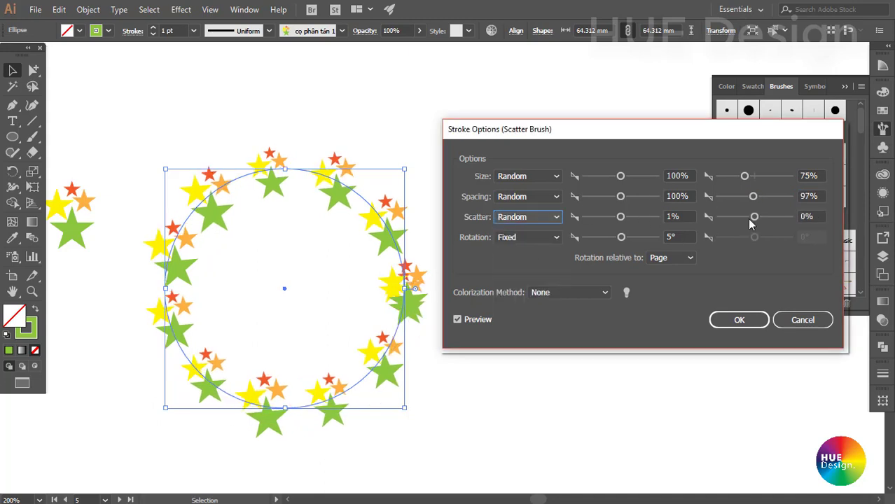
{"action": "mouse_move", "coordinate": [750, 222]}
{"action": "left_mouse_down"}
{"action": "mouse_move", "coordinate": [751, 240]}
{"action": "mouse_move", "coordinate": [734, 239]}
{"action": "mouse_move", "coordinate": [765, 242]}
{"action": "mouse_move", "coordinate": [741, 242]}
{"action": "left_mouse_up"}
{"action": "left_click", "coordinate": [527, 237]}
{"action": "left_click", "coordinate": [521, 262]}
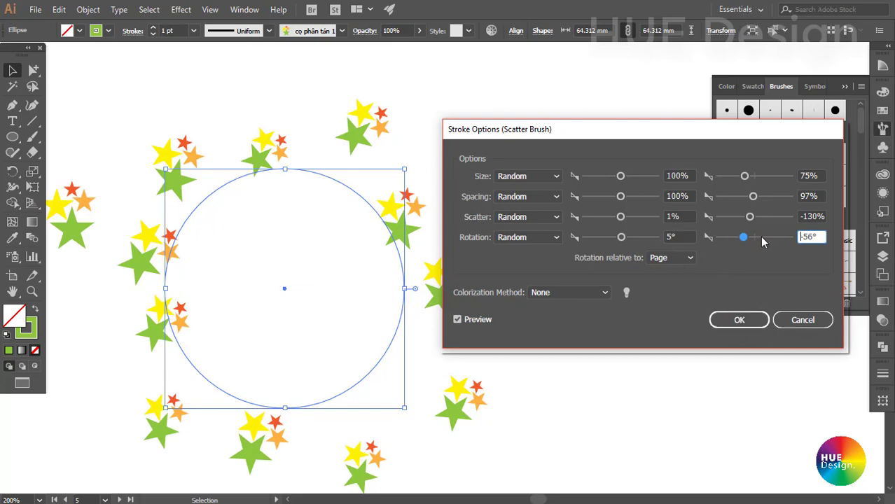
{"action": "left_click", "coordinate": [738, 319]}
- Nudge the star circle, then pan over to the artboard with the BRUSH samples
{"action": "left_click", "coordinate": [469, 255]}
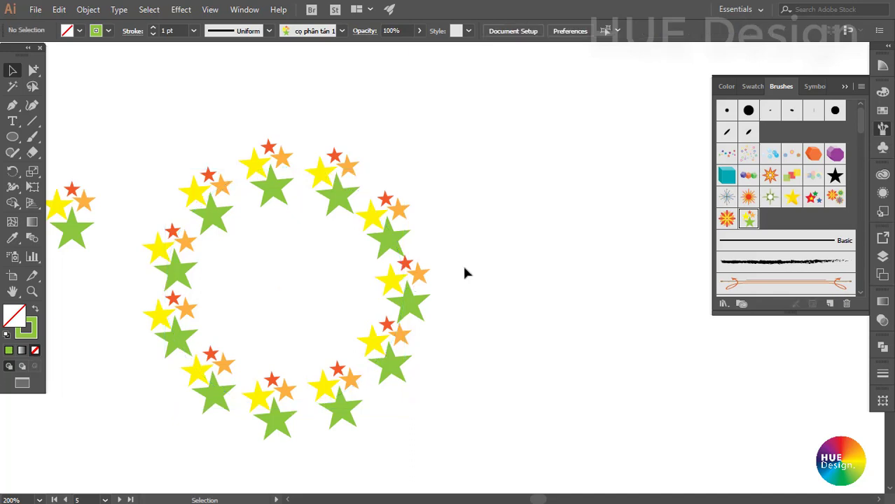
{"action": "left_click_drag", "start_coordinate": [432, 310], "coordinate": [524, 285]}
{"action": "left_click", "coordinate": [475, 253]}
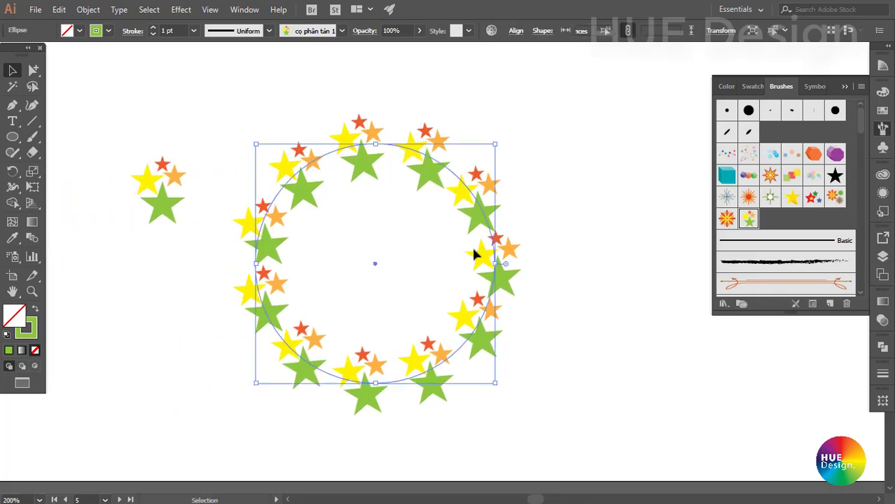
{"action": "left_click_drag", "start_coordinate": [520, 365], "coordinate": [499, 398]}
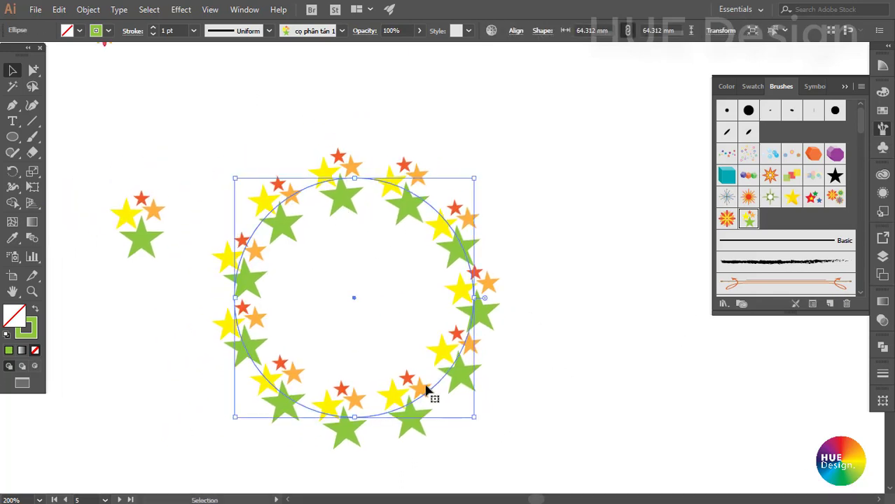
{"action": "left_click_drag", "start_coordinate": [416, 382], "coordinate": [405, 312]}
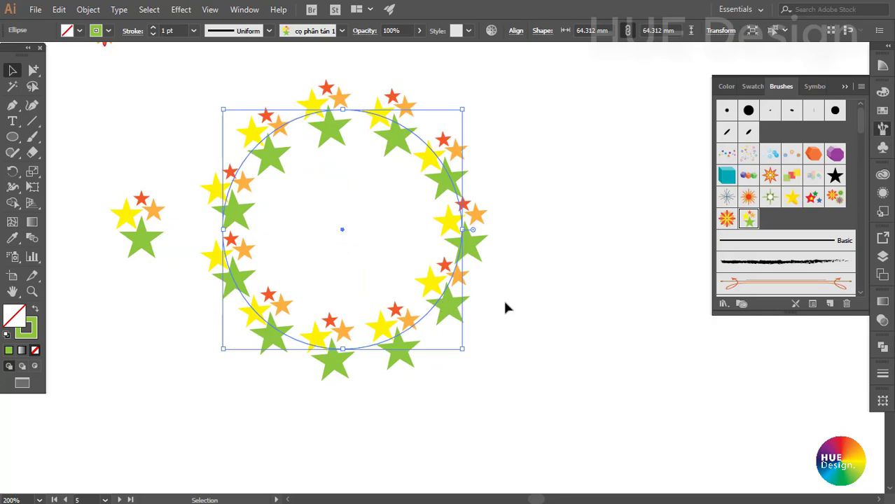
{"action": "mouse_move", "coordinate": [525, 353]}
{"action": "left_mouse_down"}
{"action": "mouse_move", "coordinate": [439, 383]}
{"action": "mouse_move", "coordinate": [485, 366]}
{"action": "left_mouse_up"}
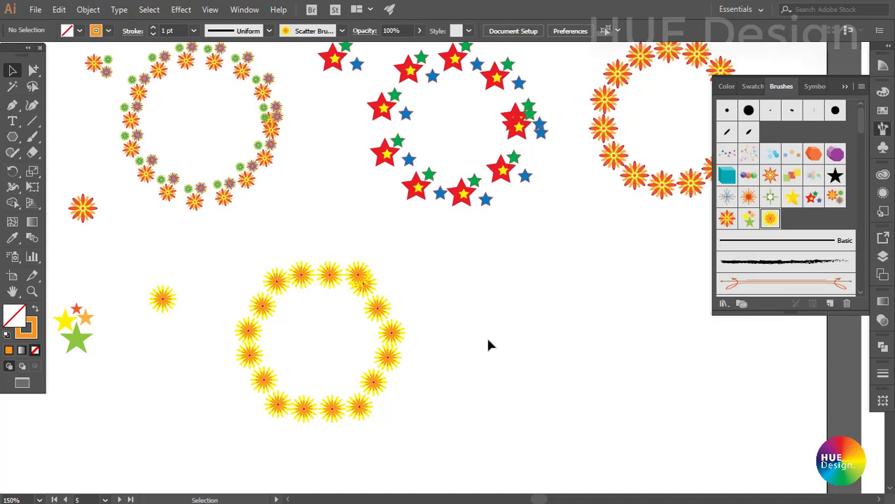
{"action": "left_click_drag", "start_coordinate": [489, 369], "coordinate": [499, 325]}
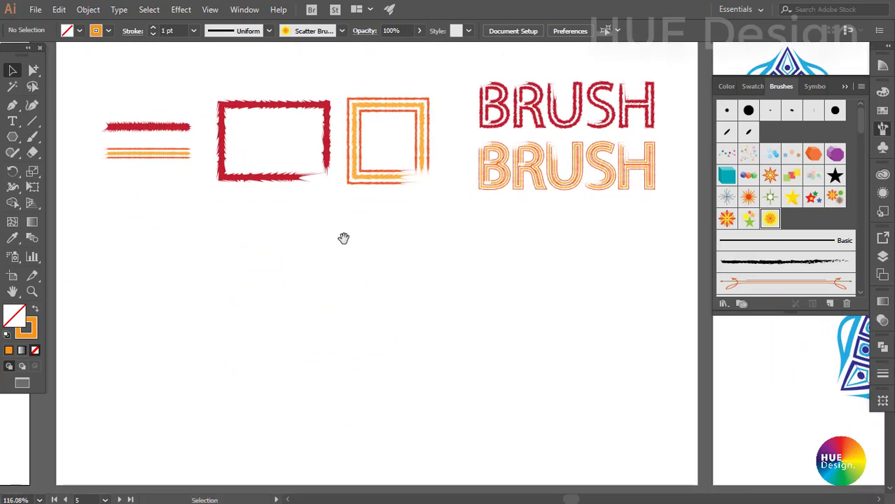
{"action": "mouse_move", "coordinate": [345, 273]}
{"action": "left_mouse_down"}
{"action": "mouse_move", "coordinate": [333, 260]}
{"action": "mouse_move", "coordinate": [307, 277]}
{"action": "left_mouse_up"}
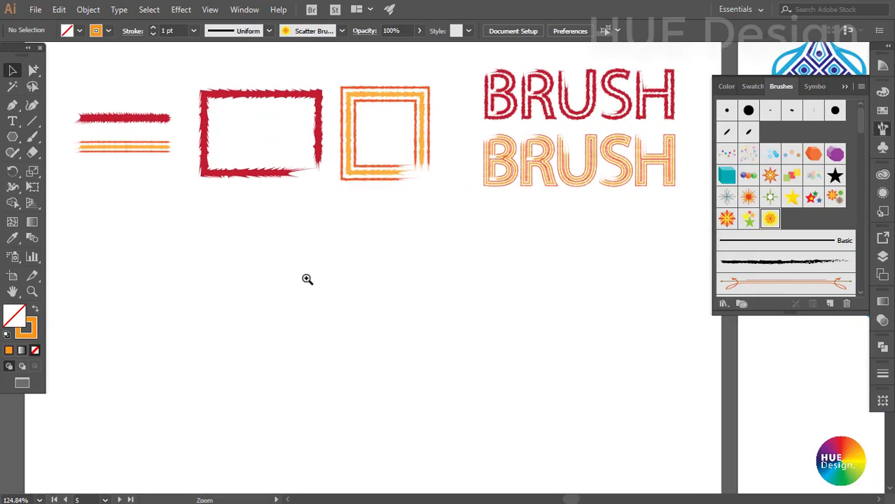
- Draw a long orange rounded rectangle bar below the brushed frames
{"action": "left_click", "coordinate": [13, 137]}
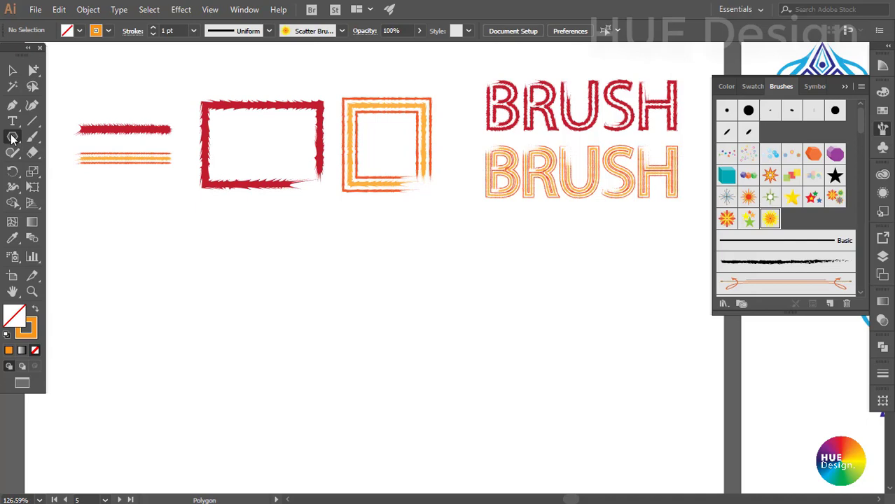
{"action": "left_click_drag", "start_coordinate": [12, 138], "coordinate": [70, 152]}
{"action": "left_click_drag", "start_coordinate": [128, 295], "coordinate": [351, 306]}
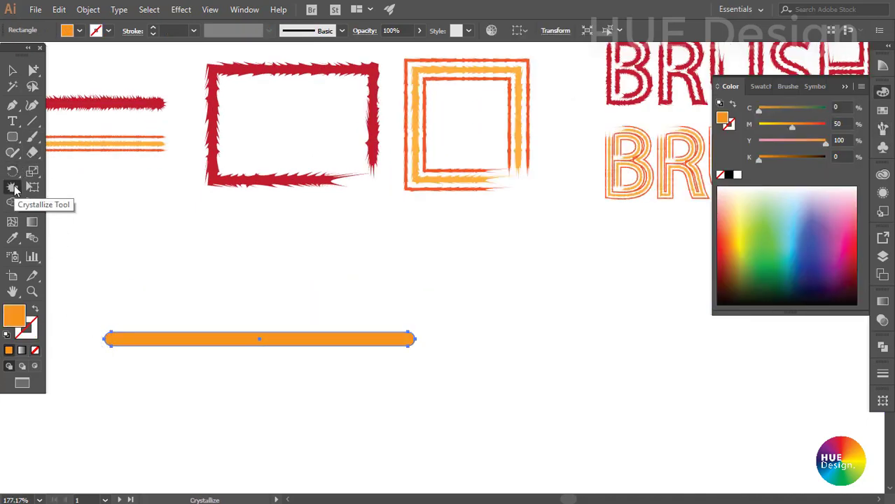
- Set the Crystallize Tool's width and height to 30 pt
{"action": "left_click", "coordinate": [14, 187]}
{"action": "left_click", "coordinate": [74, 281]}
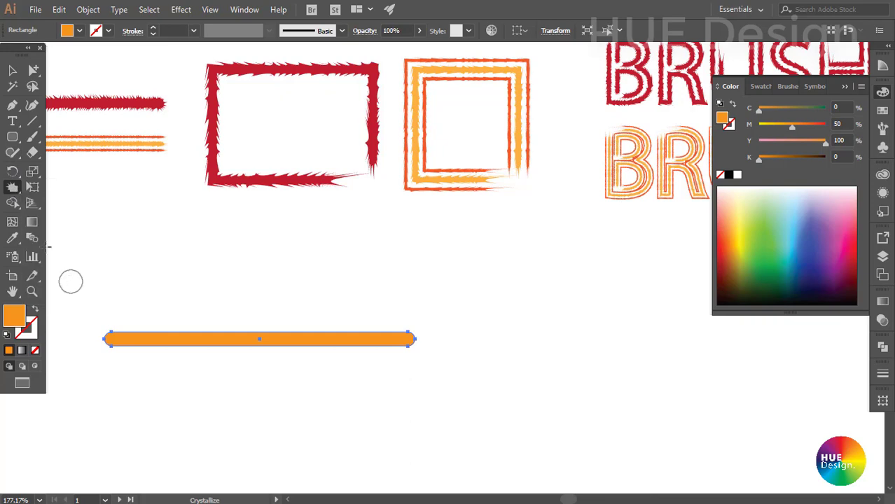
{"action": "double_click", "coordinate": [13, 187]}
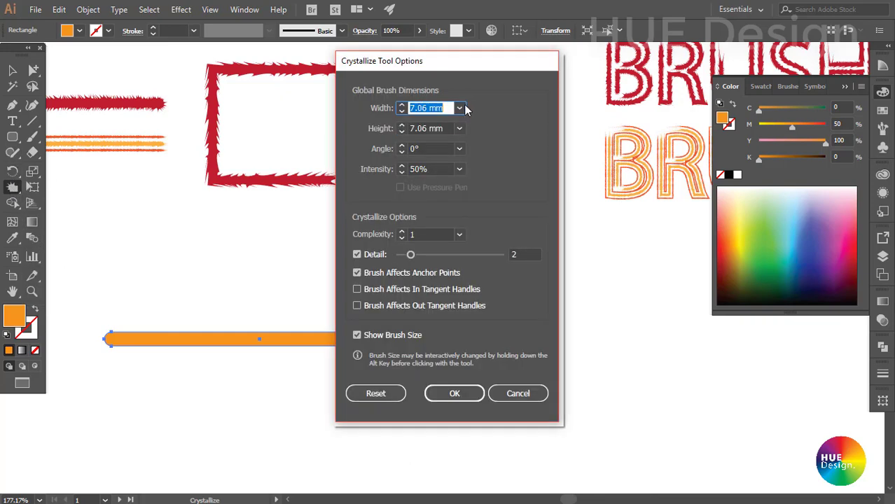
{"action": "left_click", "coordinate": [459, 107]}
{"action": "left_click", "coordinate": [476, 166]}
{"action": "left_click", "coordinate": [460, 128]}
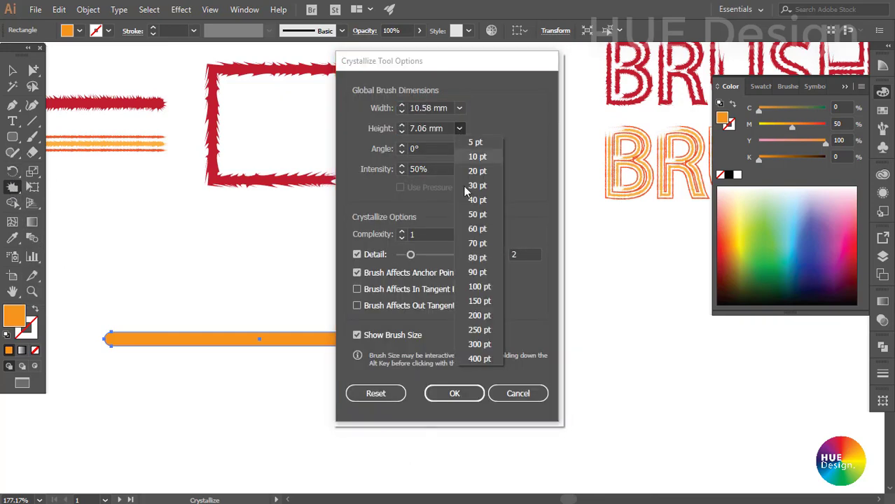
{"action": "left_click", "coordinate": [478, 191]}
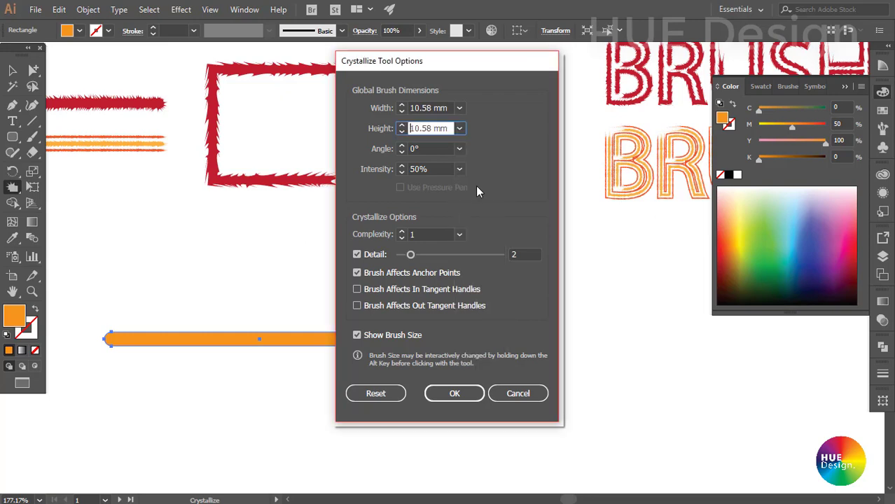
{"action": "left_click", "coordinate": [457, 394]}
- Crystallize the orange bar along its length so both edges turn spiky, then reselect it
{"action": "left_click_drag", "start_coordinate": [111, 334], "coordinate": [420, 339]}
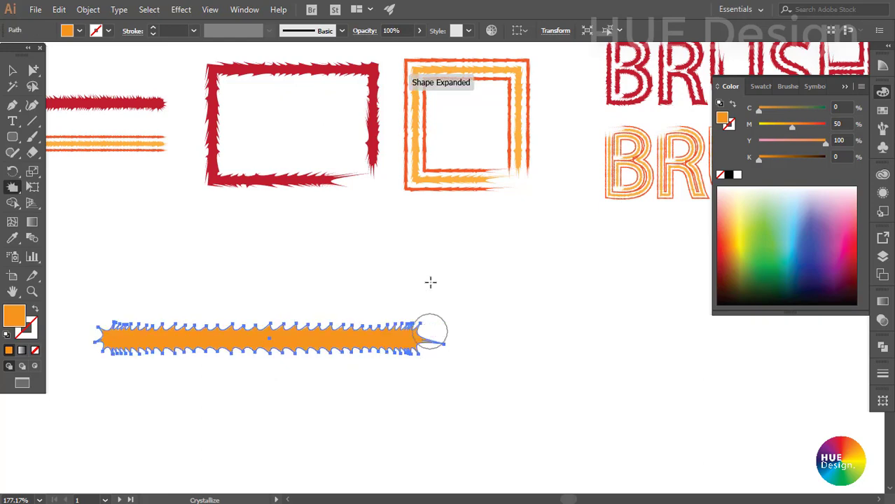
{"action": "left_click", "coordinate": [13, 73]}
{"action": "left_click", "coordinate": [435, 321]}
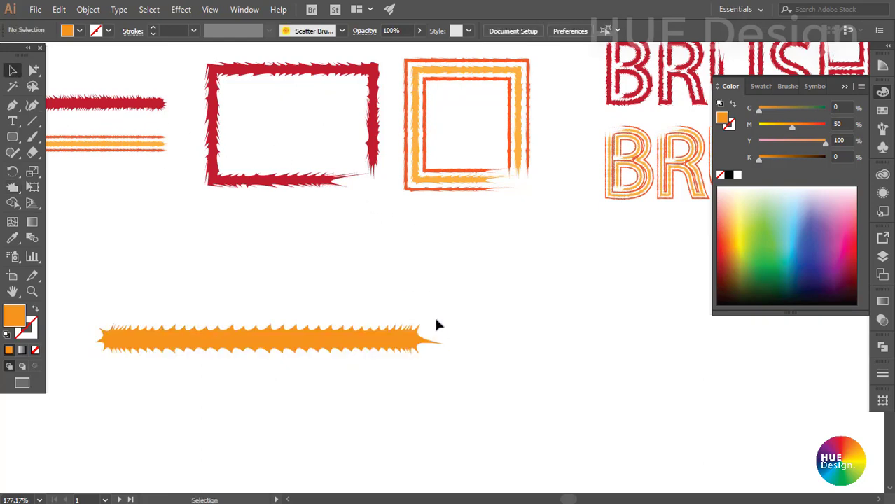
{"action": "left_click", "coordinate": [329, 359]}
- Create a new Art Brush from the spiky bar named 'cọ nghệ thuật 1'
{"action": "key", "text": "ctrl+1"}
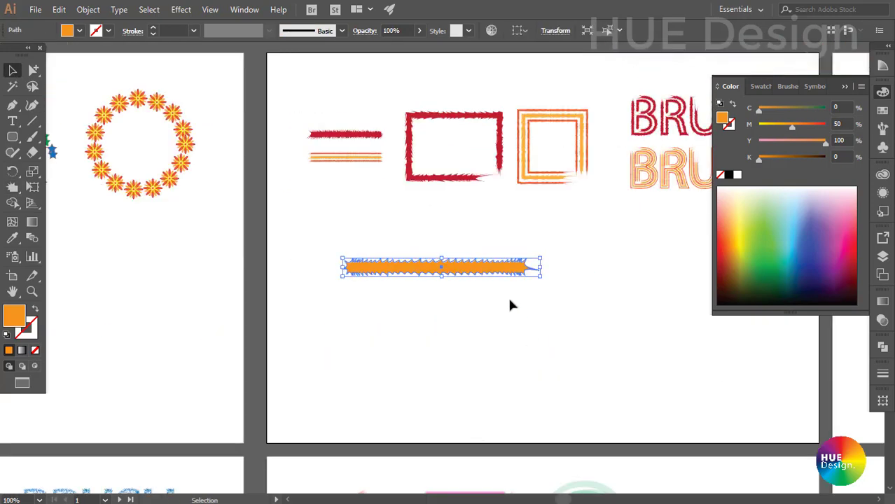
{"action": "left_click_drag", "start_coordinate": [482, 278], "coordinate": [341, 300]}
{"action": "left_click_drag", "start_coordinate": [317, 218], "coordinate": [309, 196]}
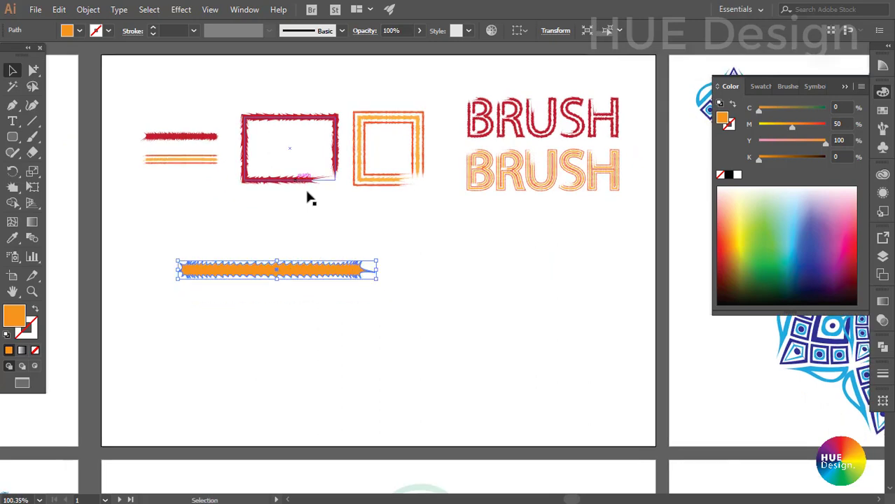
{"action": "left_click", "coordinate": [785, 86]}
{"action": "left_click", "coordinate": [830, 307]}
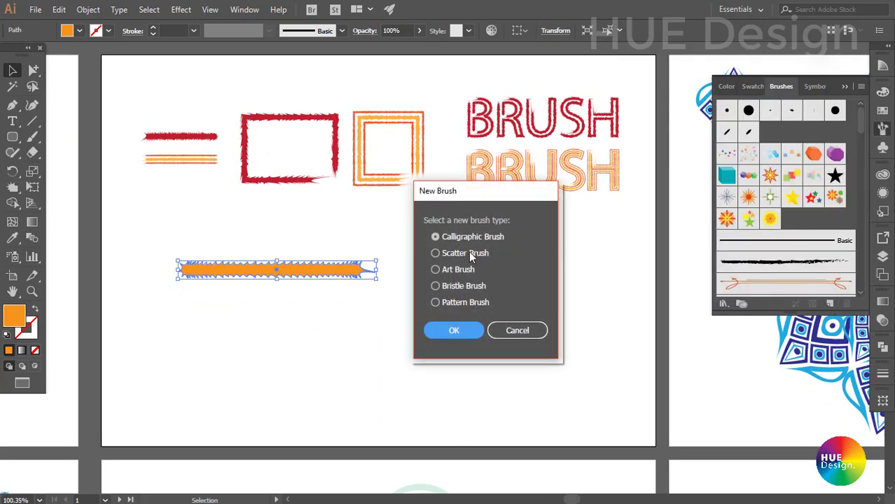
{"action": "left_click", "coordinate": [450, 269]}
{"action": "left_click", "coordinate": [469, 331]}
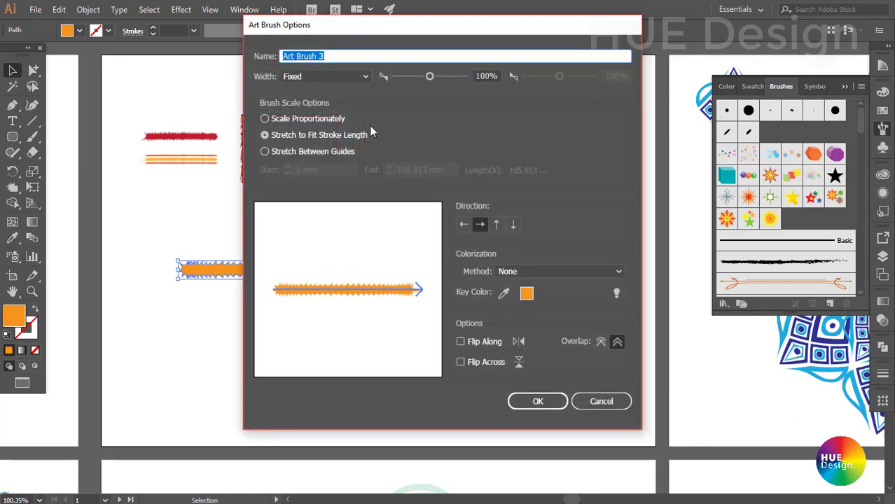
{"action": "left_click_drag", "start_coordinate": [343, 28], "coordinate": [322, 35]}
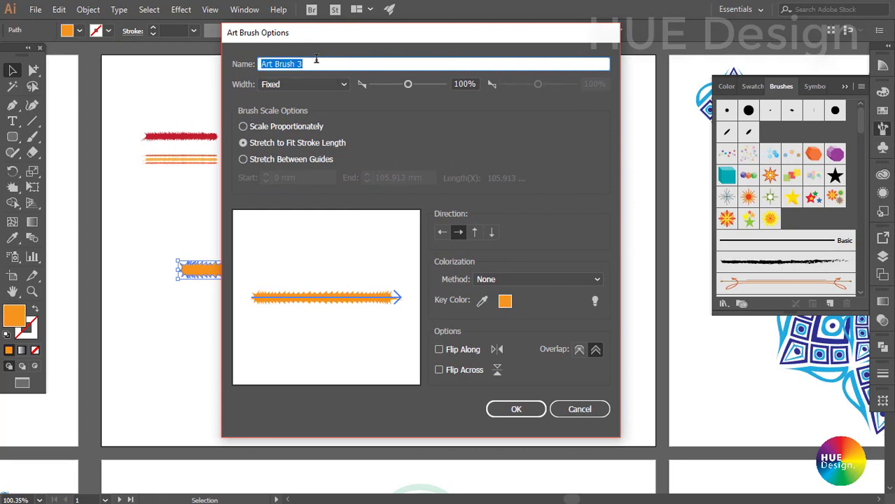
{"action": "type", "text": "cọ nghệ thuật 1"}
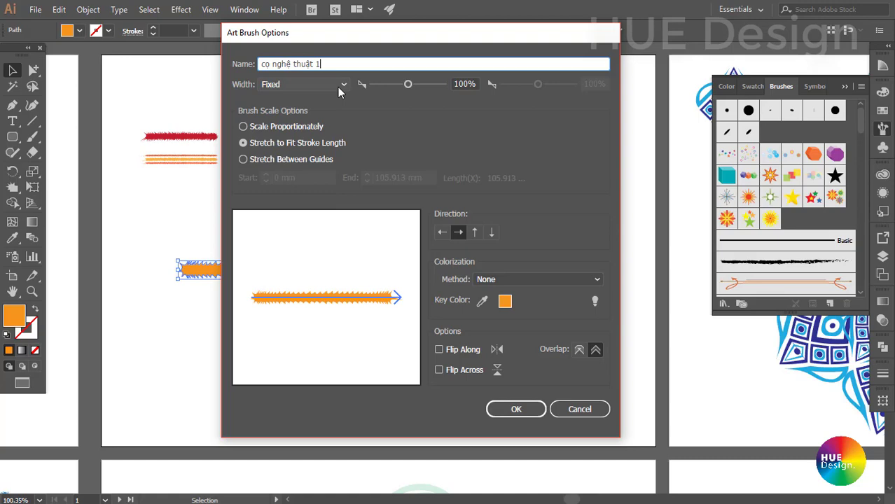
- Try brush width and direction options, settling on right-to-left direction
{"action": "left_click", "coordinate": [338, 87]}
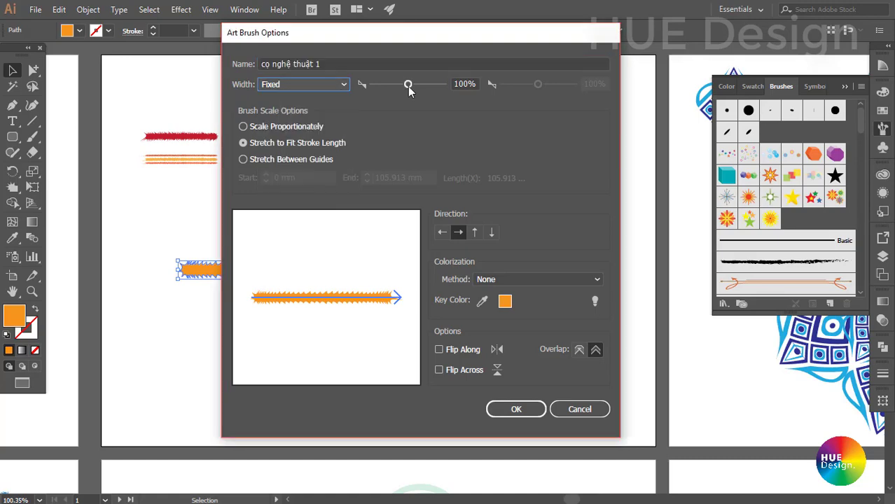
{"action": "left_click_drag", "start_coordinate": [427, 43], "coordinate": [579, 47]}
{"action": "left_click_drag", "start_coordinate": [560, 87], "coordinate": [586, 86]}
{"action": "type", "text": "1"}
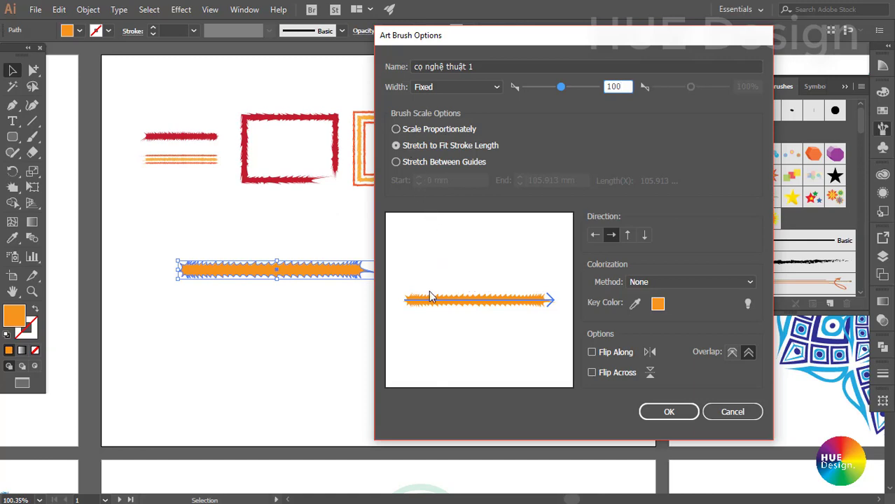
{"action": "left_click", "coordinate": [594, 236]}
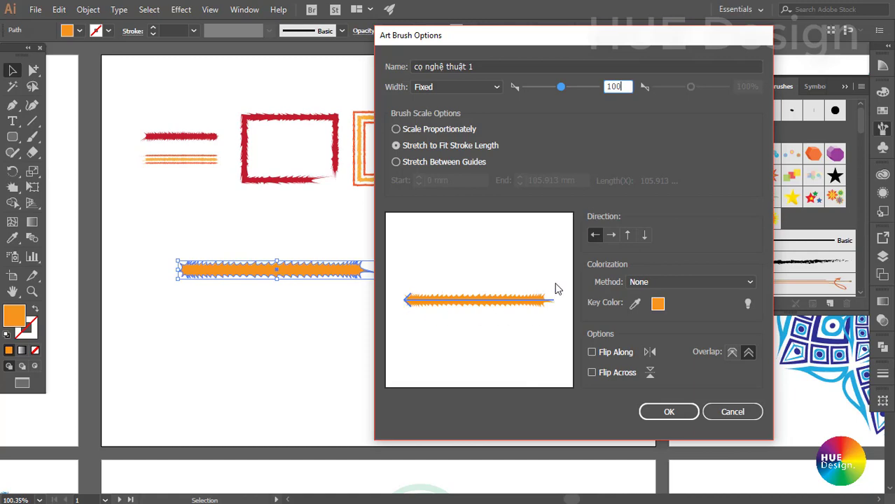
{"action": "left_click", "coordinate": [610, 236]}
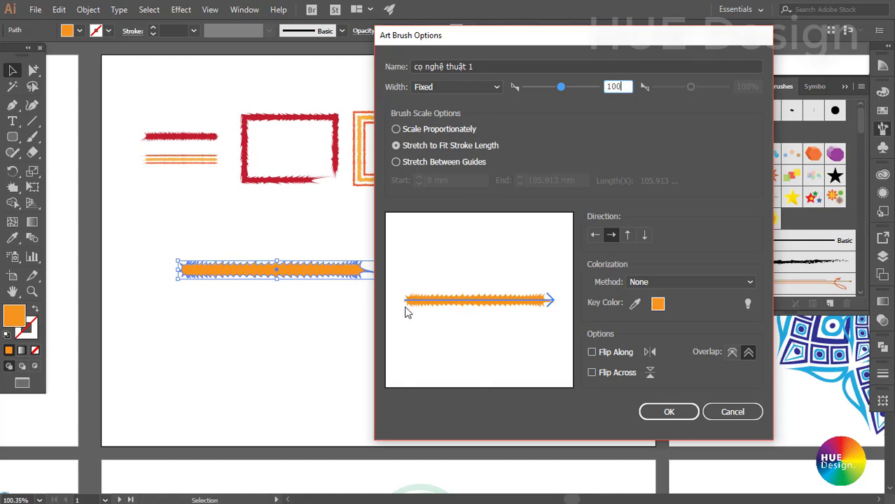
{"action": "left_click", "coordinate": [593, 238]}
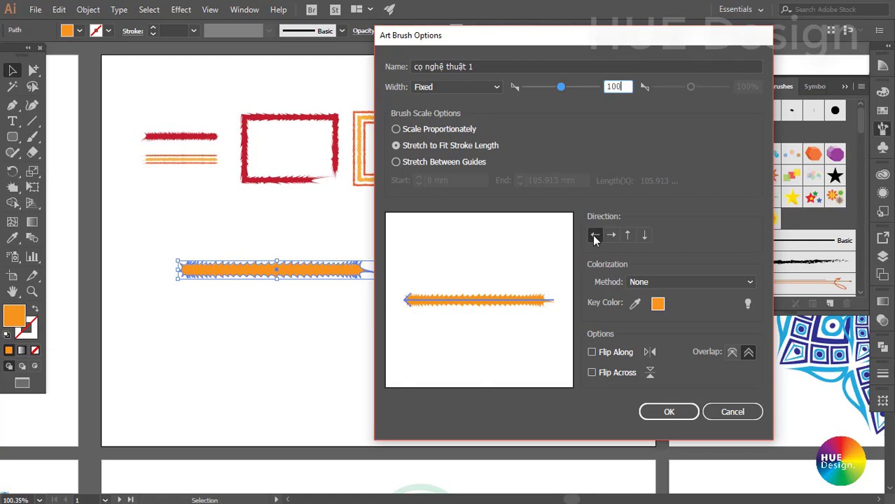
{"action": "left_click", "coordinate": [627, 236]}
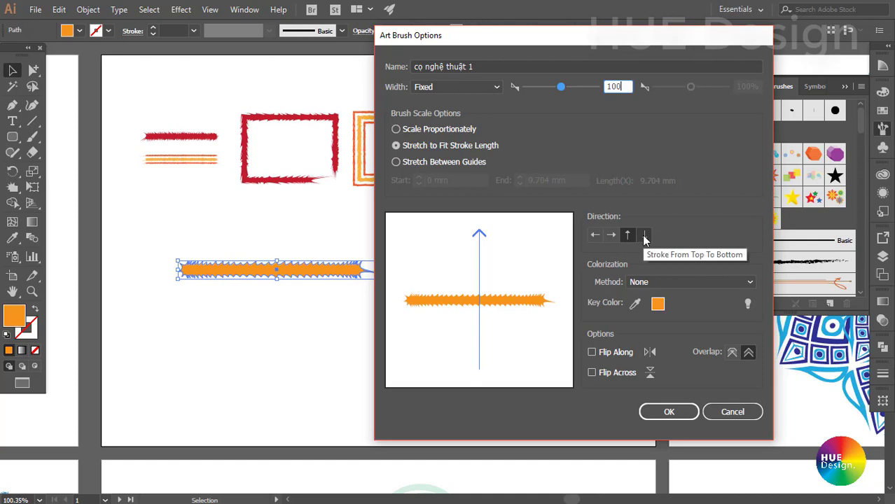
{"action": "left_click", "coordinate": [643, 237]}
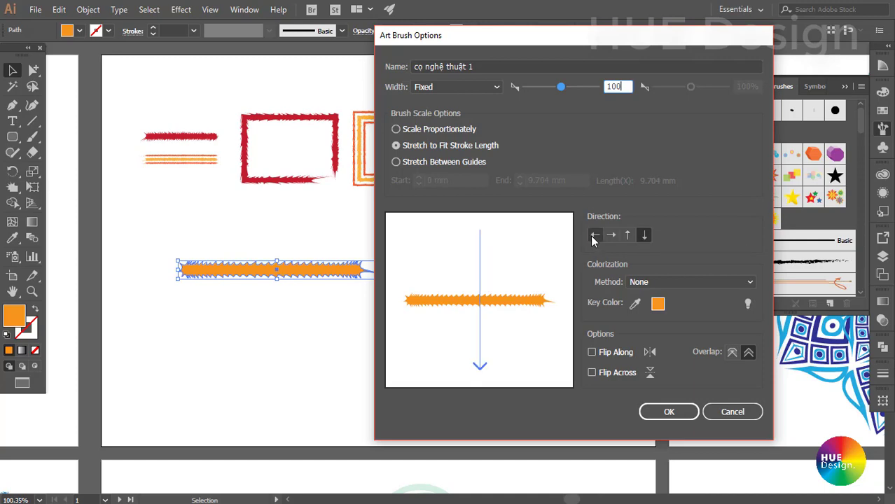
{"action": "left_click", "coordinate": [593, 237]}
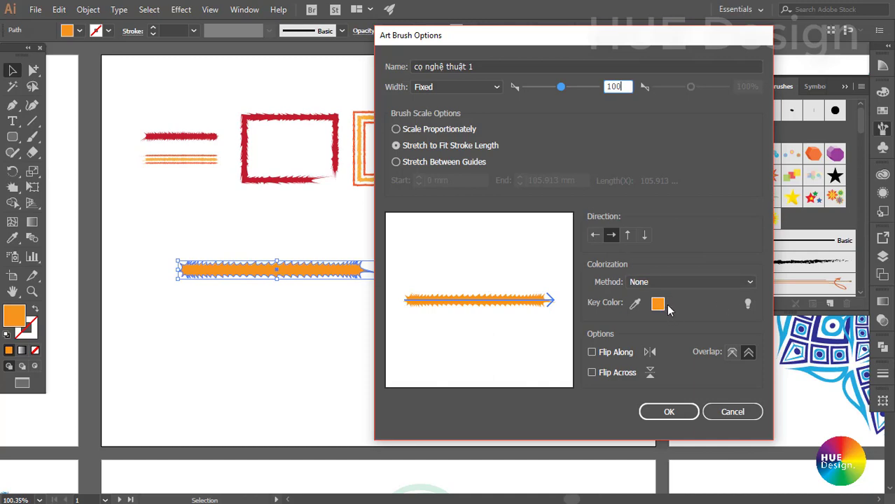
- Keep colorization at None, enable Flip Along, and save the art brush
{"action": "left_click", "coordinate": [667, 281]}
{"action": "left_click", "coordinate": [695, 239]}
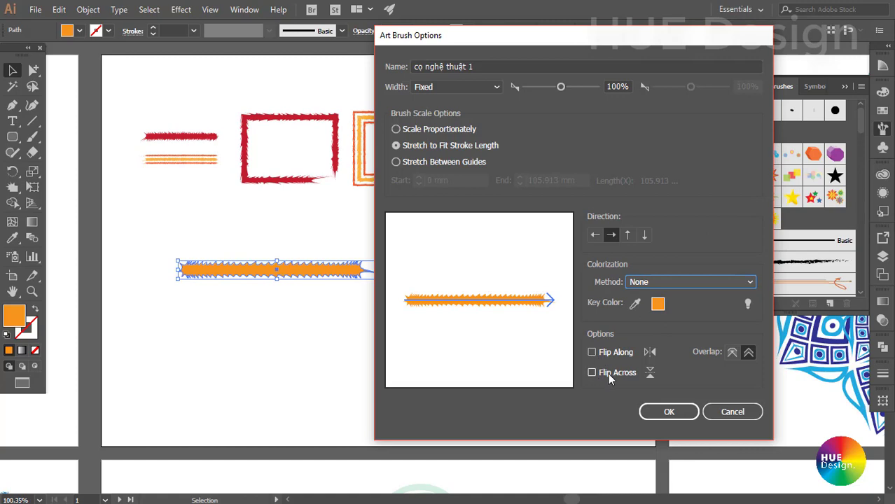
{"action": "left_click", "coordinate": [592, 373]}
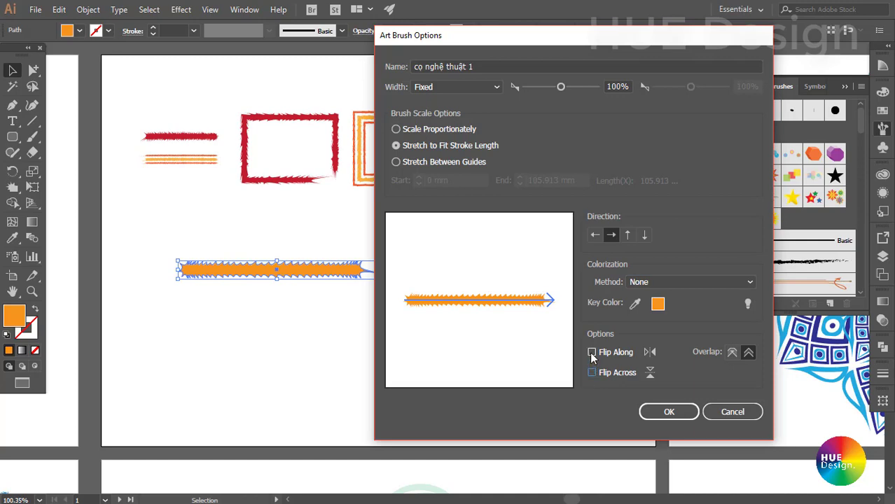
{"action": "left_click", "coordinate": [665, 415]}
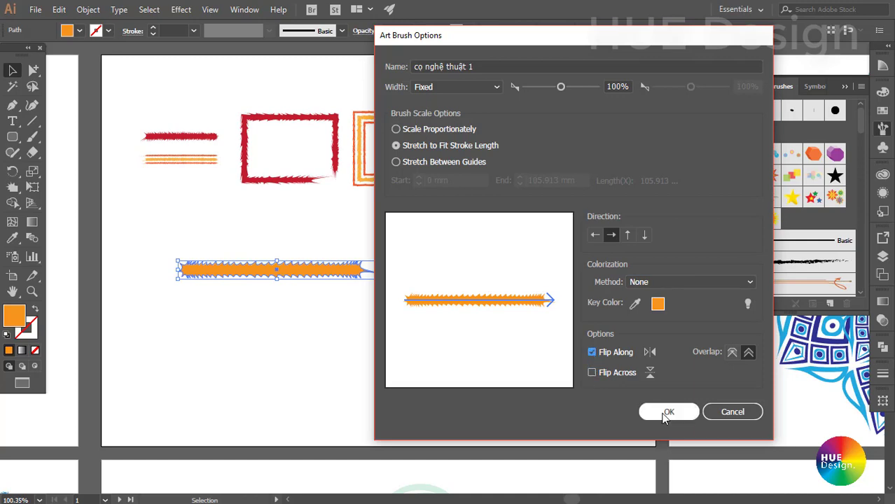
{"action": "left_click", "coordinate": [665, 415]}
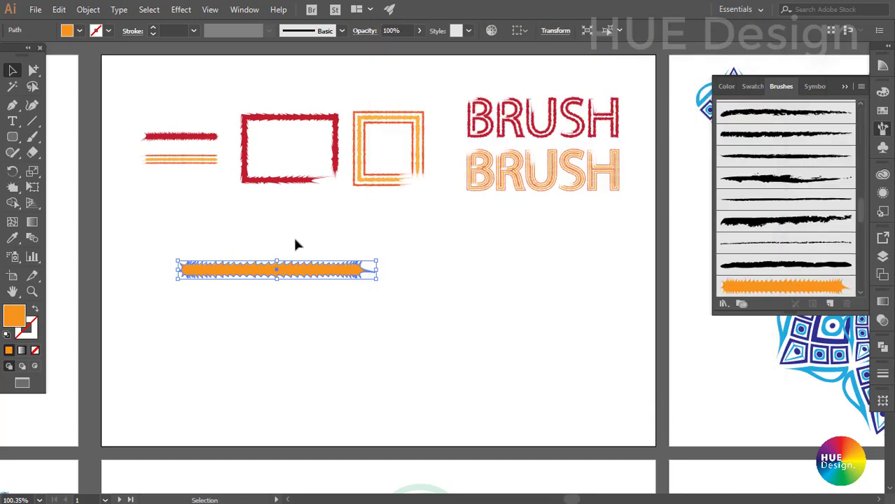
- Apply the new spiky orange art brush to the straight stroke
{"action": "left_click_drag", "start_coordinate": [295, 244], "coordinate": [313, 205]}
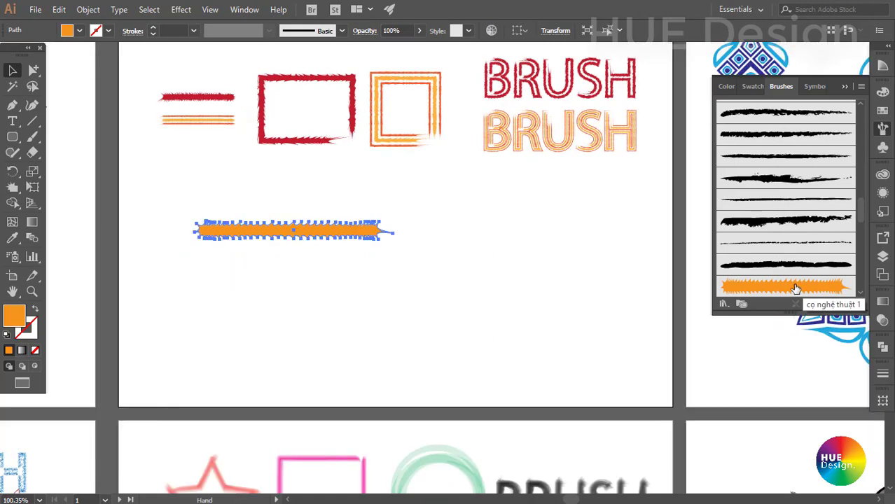
{"action": "left_click", "coordinate": [798, 287]}
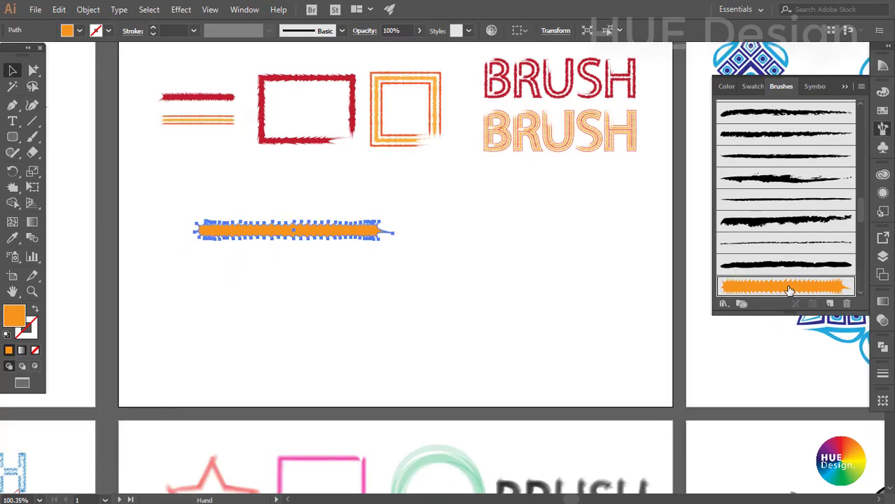
{"action": "left_click", "coordinate": [422, 260]}
- Move the spiky orange stroke up so it sits just beneath the striped lines
{"action": "left_click_drag", "start_coordinate": [267, 208], "coordinate": [312, 264]}
{"action": "left_click", "coordinate": [316, 285]}
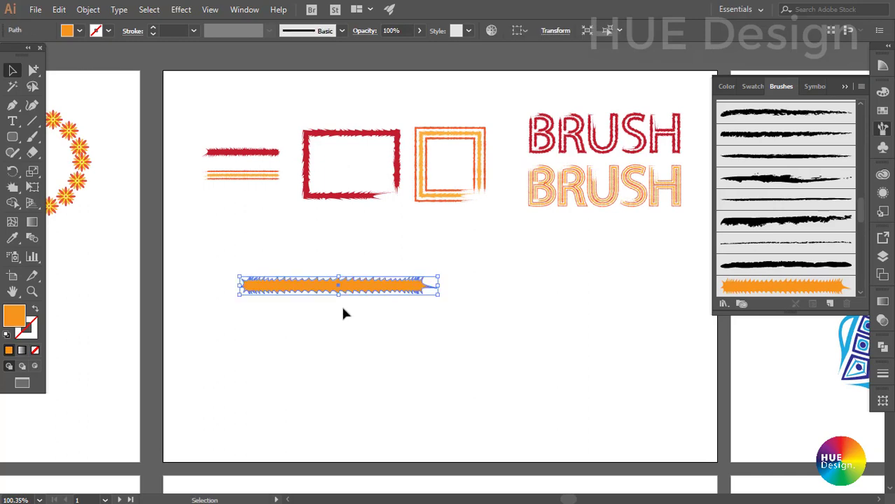
{"action": "left_click_drag", "start_coordinate": [349, 290], "coordinate": [277, 227]}
{"action": "left_click", "coordinate": [458, 283]}
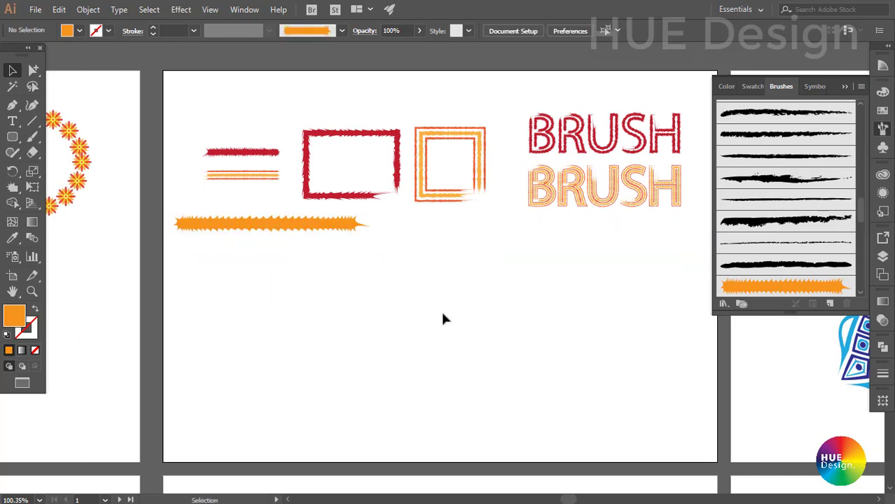
{"action": "left_click_drag", "start_coordinate": [420, 301], "coordinate": [392, 280]}
{"action": "left_click", "coordinate": [13, 137]}
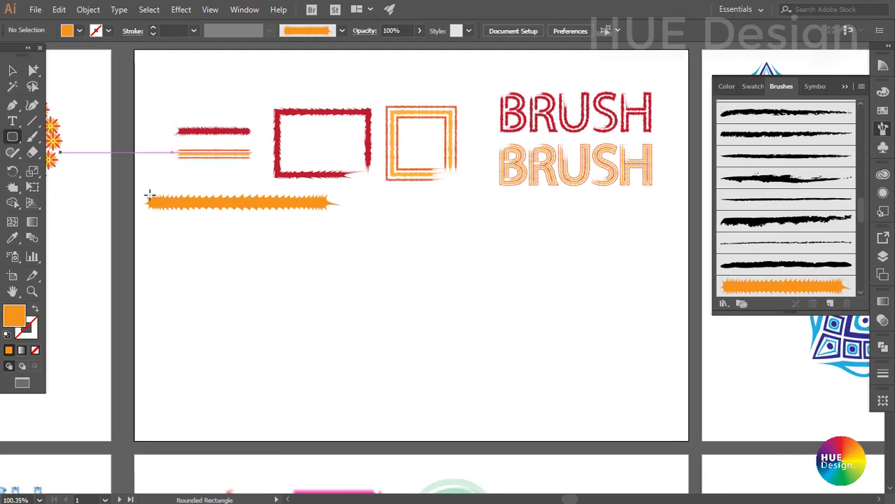
- Draw a rounded square below the strokes, then reposition and shrink it
{"action": "left_click_drag", "start_coordinate": [248, 343], "coordinate": [457, 252]}
{"action": "key", "text": "v"}
{"action": "left_click_drag", "start_coordinate": [396, 280], "coordinate": [434, 345]}
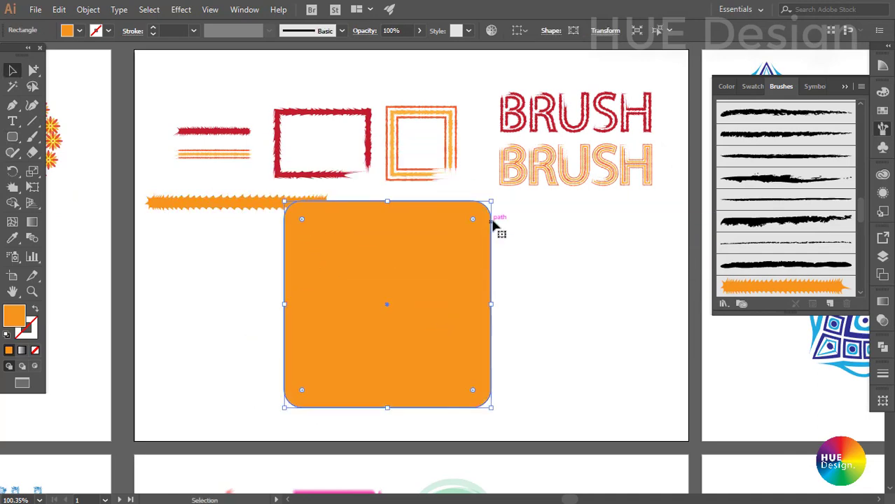
{"action": "left_click_drag", "start_coordinate": [491, 204], "coordinate": [417, 276]}
- Give the rounded square no fill, an orange outline and the spiky orange brush
{"action": "left_click", "coordinate": [36, 351]}
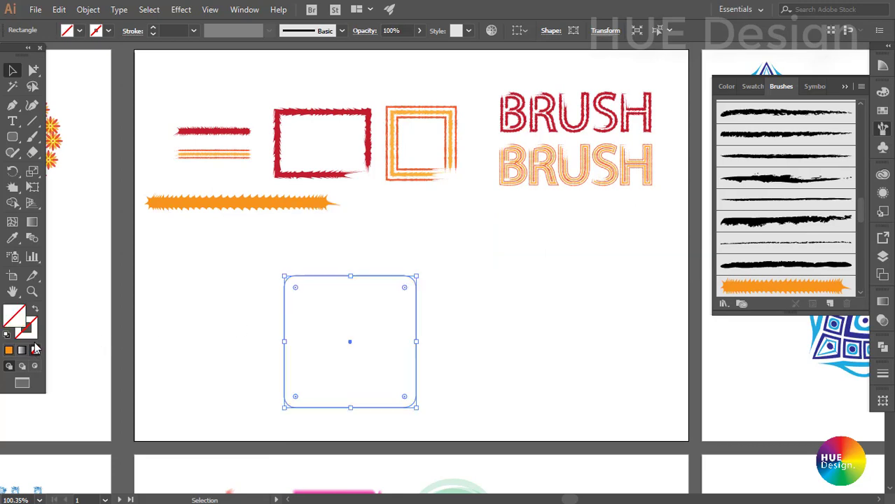
{"action": "left_click", "coordinate": [8, 350]}
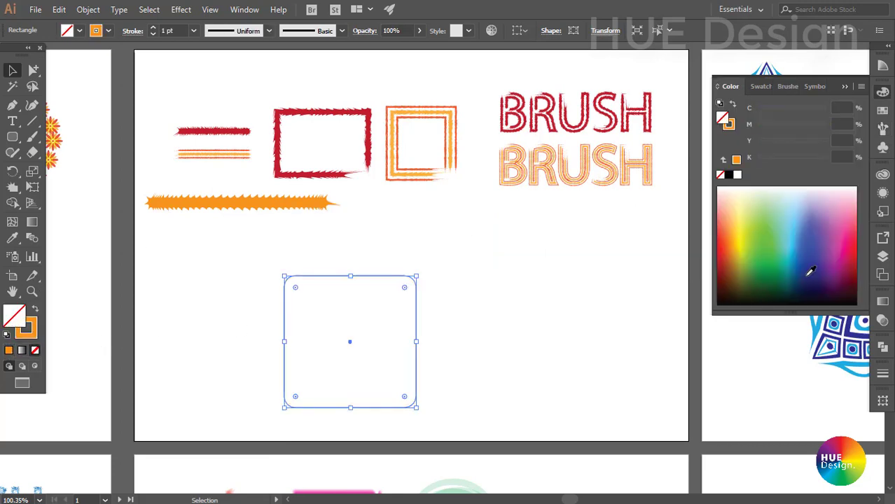
{"action": "left_click", "coordinate": [787, 86]}
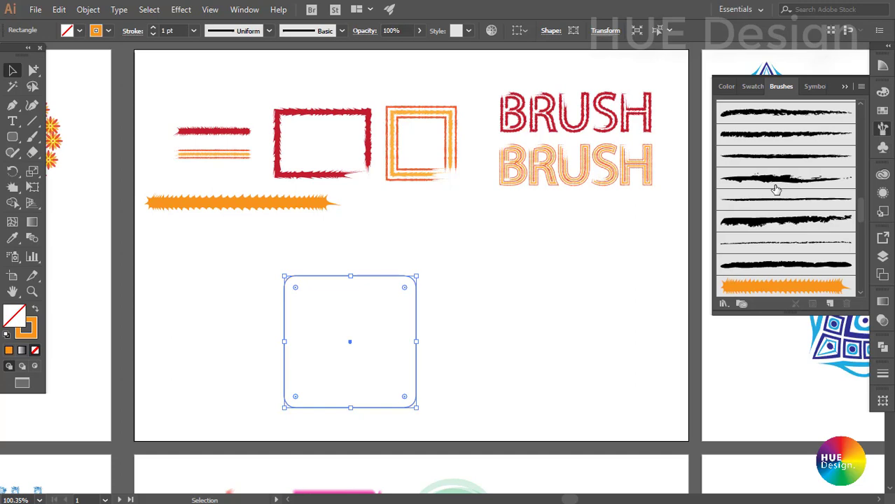
{"action": "left_click", "coordinate": [787, 286]}
{"action": "scroll", "coordinate": [432, 314], "scroll_direction": "up", "scroll_amount": 2}
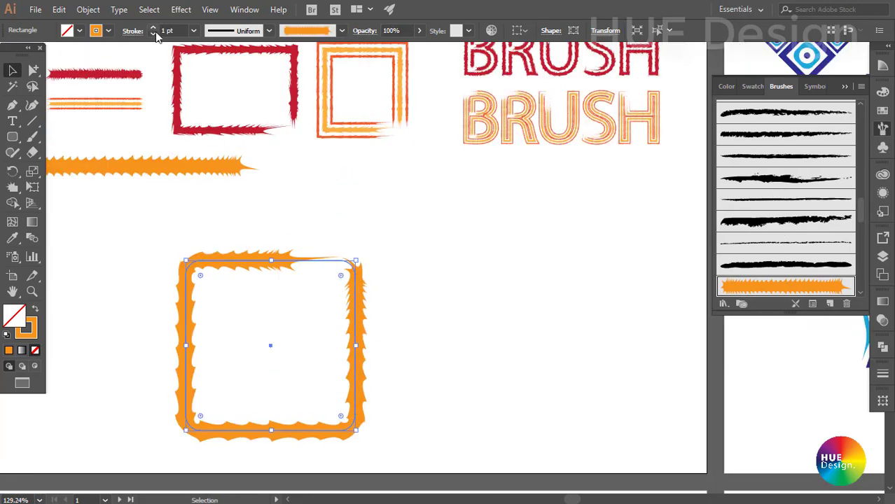
- Try stroke weights 0.5, 0.25, 6 and 3 pt, settling on 1 pt
{"action": "left_click", "coordinate": [191, 31]}
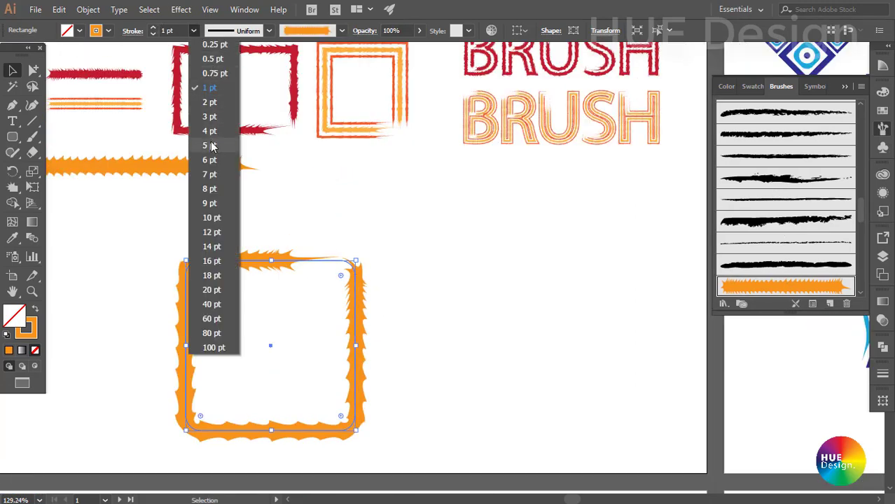
{"action": "left_click", "coordinate": [212, 59]}
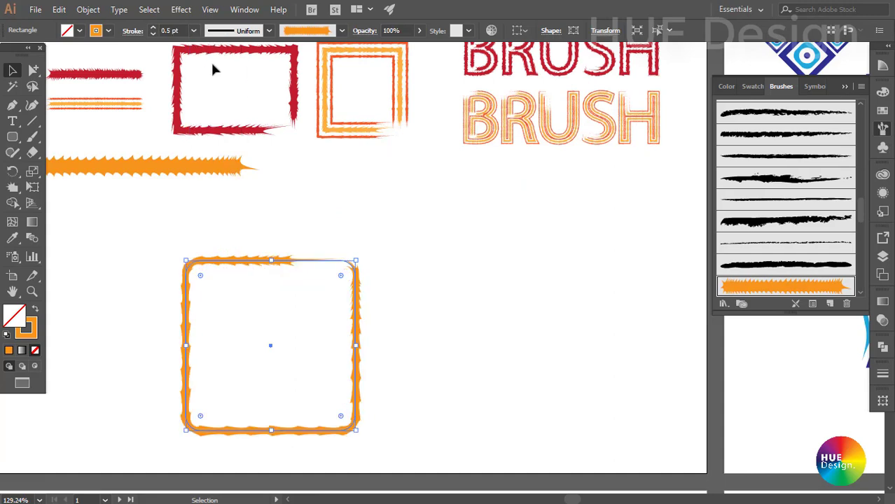
{"action": "left_click", "coordinate": [193, 31]}
{"action": "left_click", "coordinate": [204, 53]}
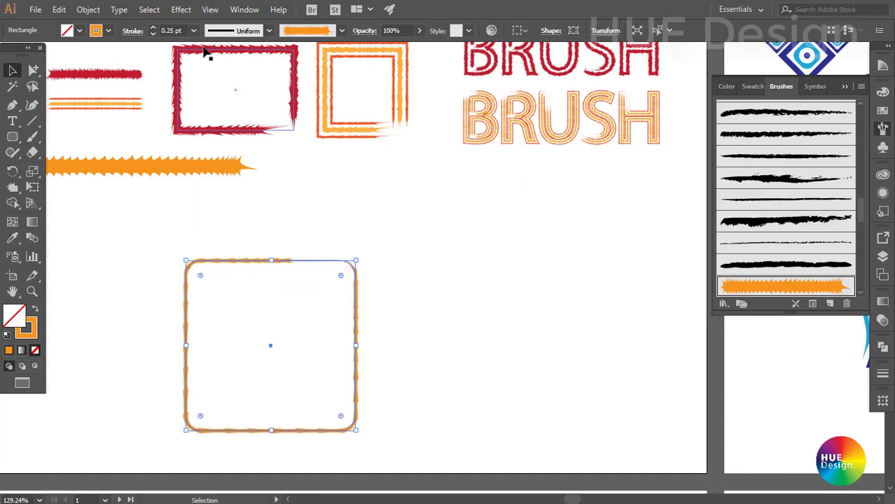
{"action": "left_click", "coordinate": [193, 31]}
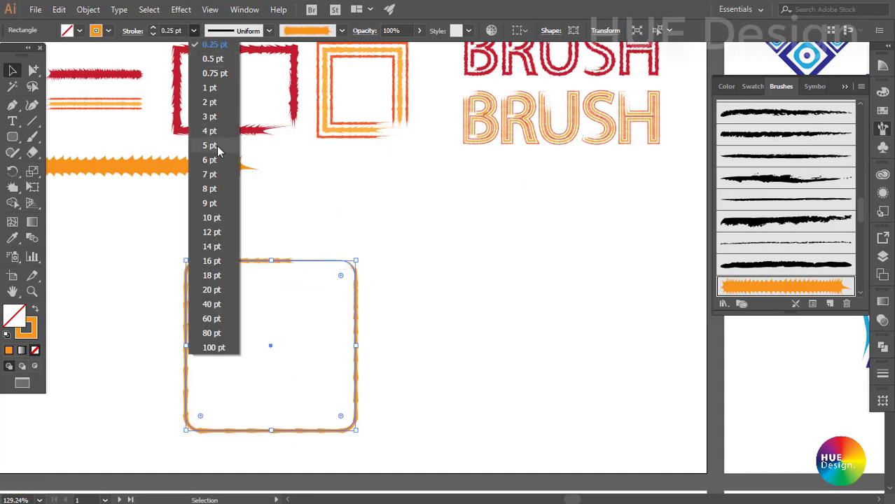
{"action": "left_click", "coordinate": [210, 159]}
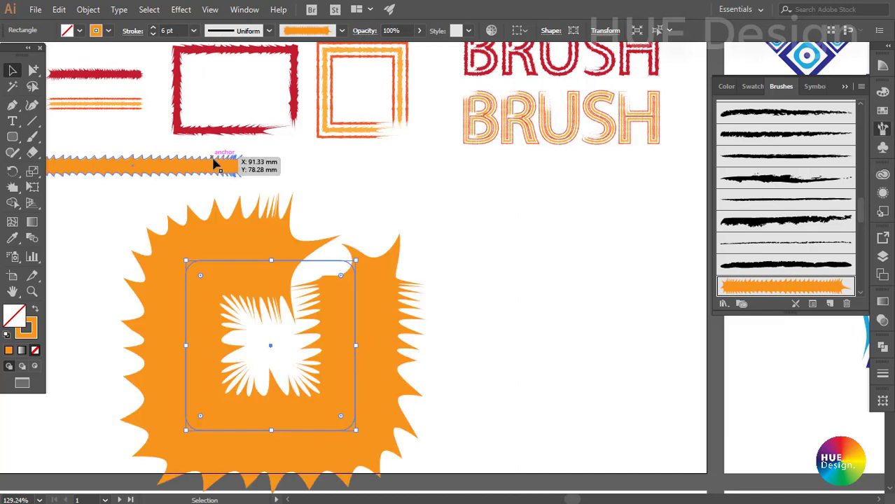
{"action": "left_click", "coordinate": [193, 31]}
{"action": "left_click", "coordinate": [209, 116]}
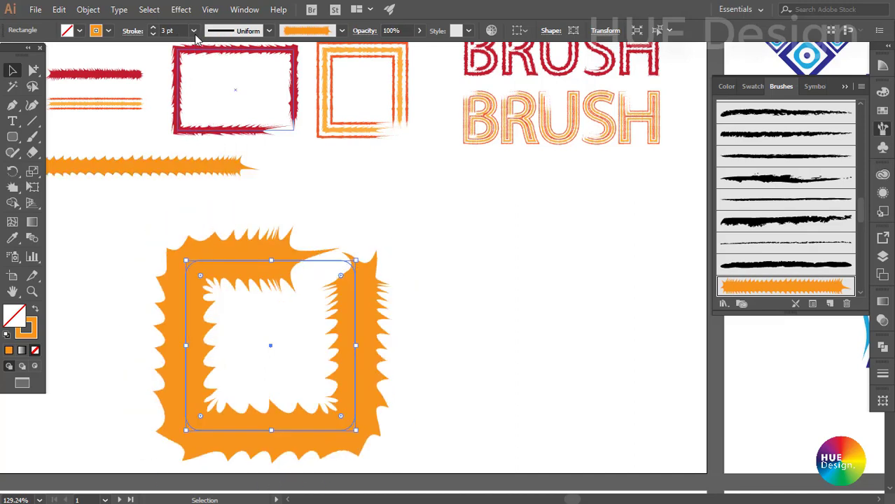
{"action": "left_click", "coordinate": [193, 31]}
{"action": "left_click", "coordinate": [209, 88]}
- Pan across to the BRUSH text and select the thin striped orange line group
{"action": "scroll", "coordinate": [395, 296], "scroll_direction": "right", "scroll_amount": 2}
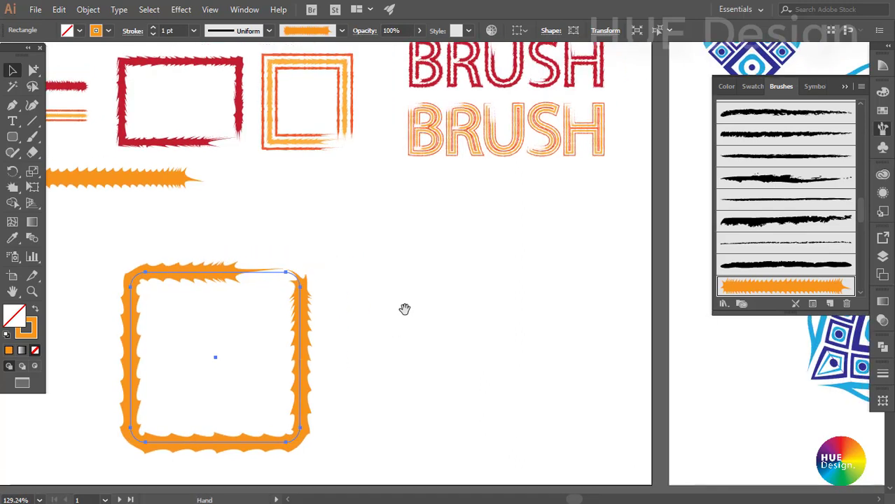
{"action": "left_click", "coordinate": [338, 385]}
{"action": "scroll", "coordinate": [544, 384], "scroll_direction": "left", "scroll_amount": 5}
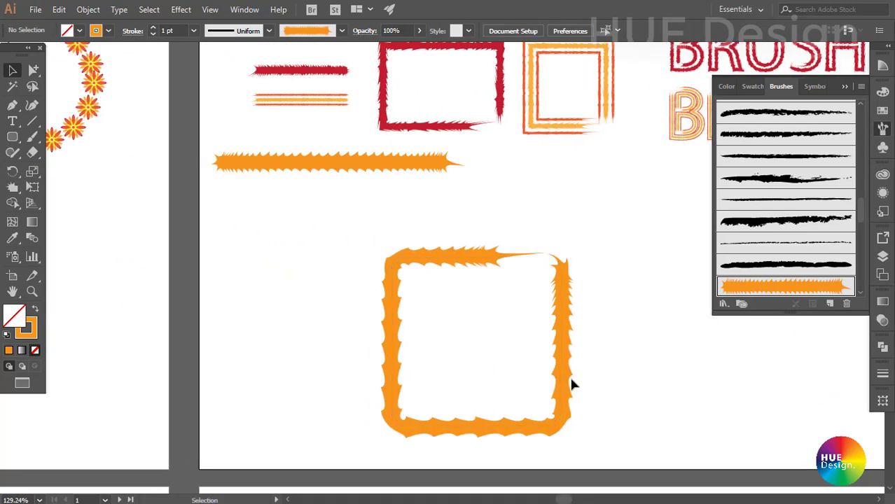
{"action": "mouse_move", "coordinate": [565, 389]}
{"action": "left_mouse_down"}
{"action": "mouse_move", "coordinate": [455, 359]}
{"action": "mouse_move", "coordinate": [422, 368]}
{"action": "left_mouse_up"}
{"action": "left_click_drag", "start_coordinate": [548, 317], "coordinate": [415, 353]}
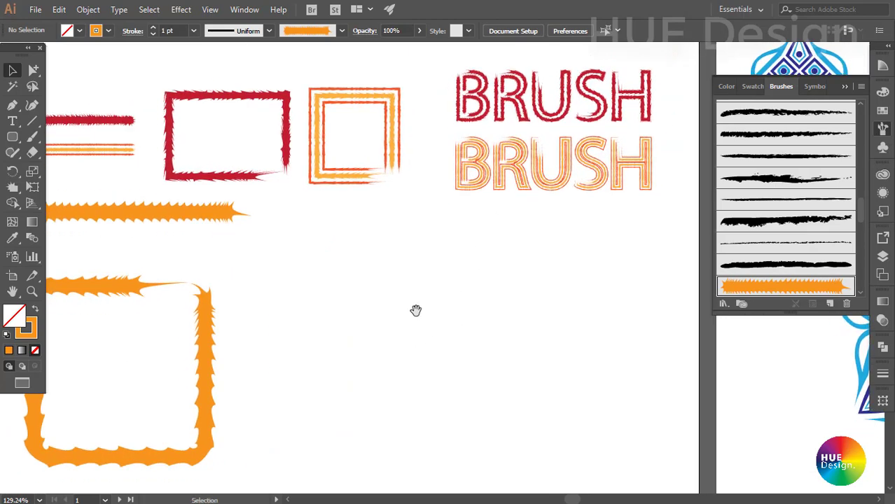
{"action": "left_click", "coordinate": [130, 157]}
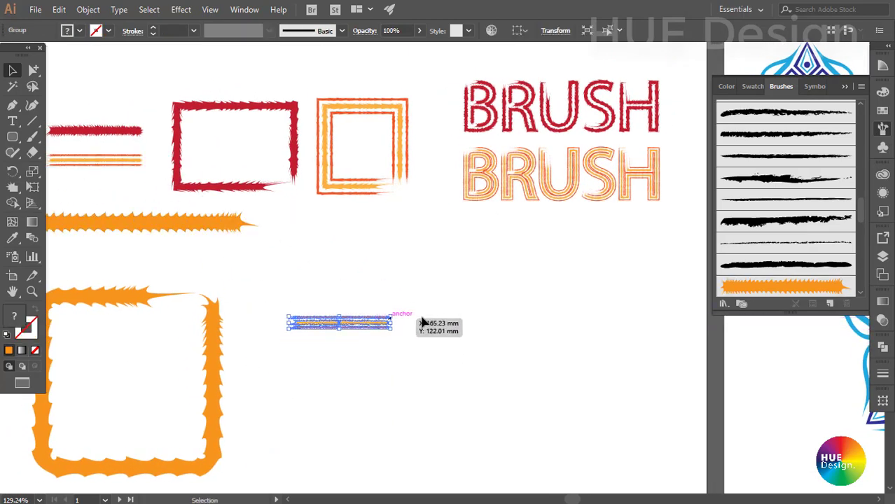
- Place a copy of the striped lines mid-artboard, testing then undoing Art Brush 2
{"action": "left_click_drag", "start_coordinate": [128, 158], "coordinate": [375, 320]}
{"action": "scroll", "coordinate": [798, 254], "scroll_direction": "up", "scroll_amount": 4}
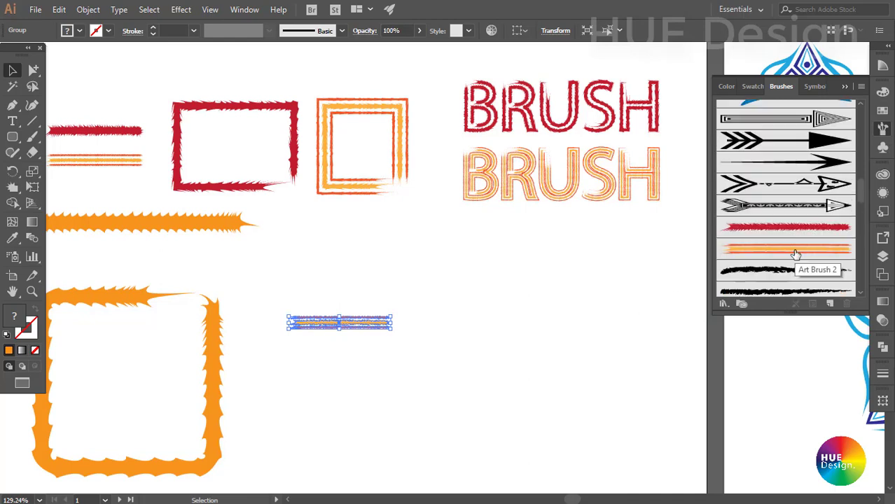
{"action": "left_click", "coordinate": [795, 254]}
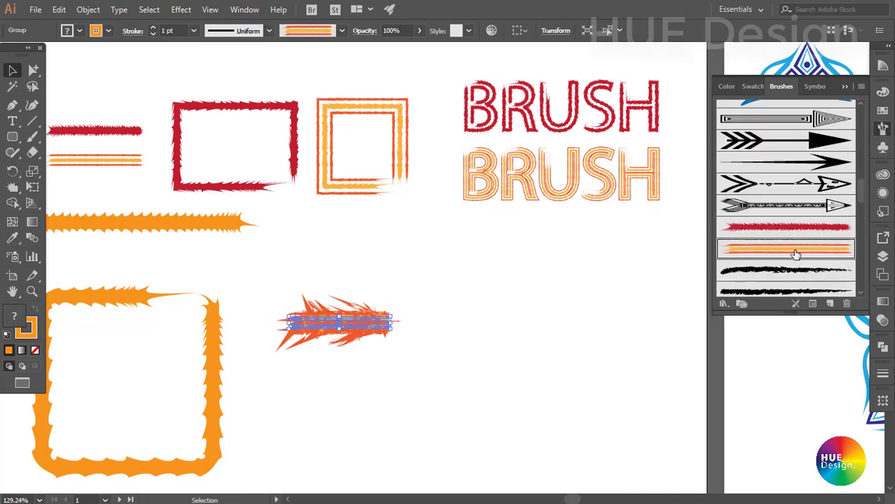
{"action": "key", "text": "ctrl+z"}
{"action": "left_click", "coordinate": [496, 317]}
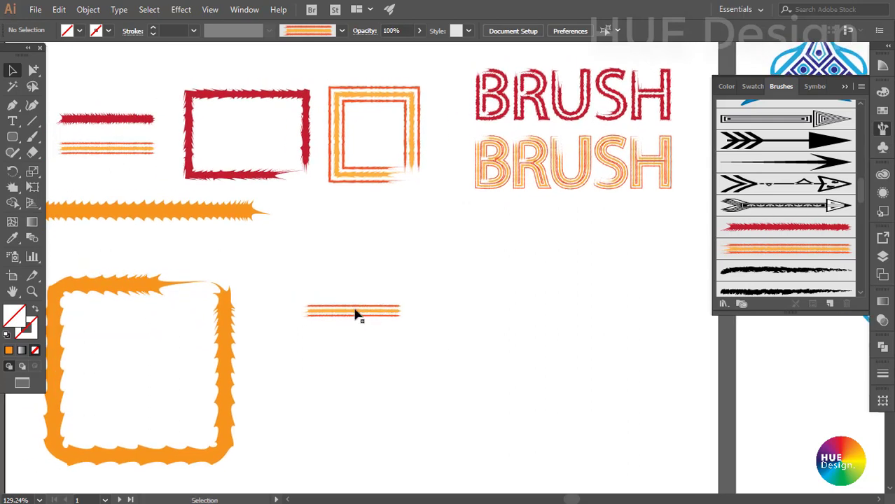
{"action": "left_click_drag", "start_coordinate": [371, 325], "coordinate": [327, 262]}
- Begin a new text object on the artboard reading 'AR'
{"action": "left_click", "coordinate": [440, 310]}
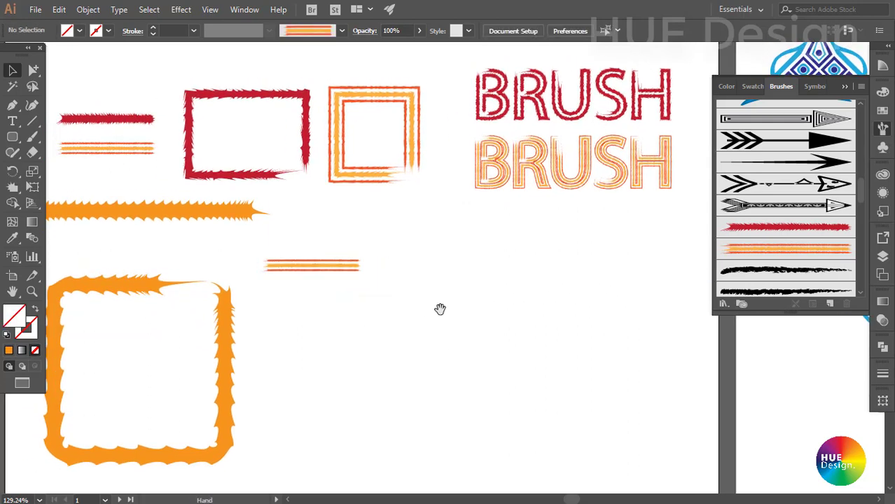
{"action": "key", "text": "ctrl+equal"}
{"action": "key", "text": "t"}
{"action": "left_click", "coordinate": [403, 308]}
- Complete the word 'ART', enlarge and position it, and convert it to outlines
{"action": "type", "text": "R"}
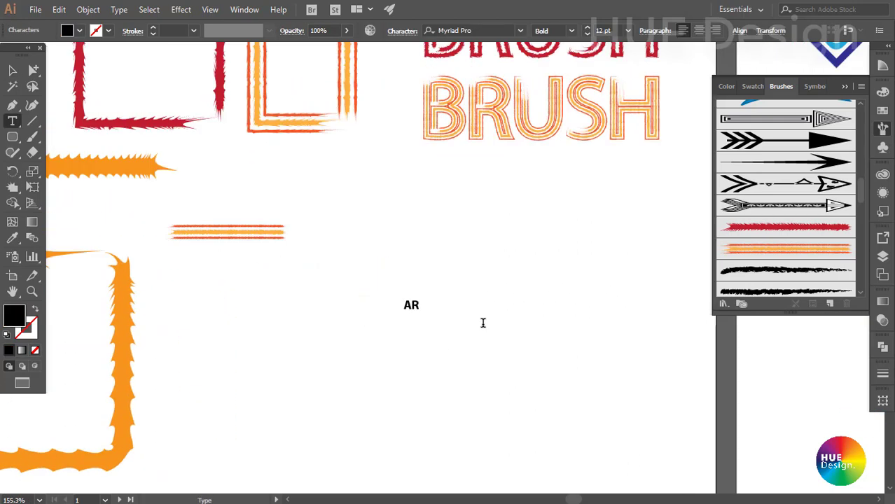
{"action": "type", "text": "T"}
{"action": "key", "text": "Escape"}
{"action": "left_click_drag", "start_coordinate": [425, 312], "coordinate": [665, 427]}
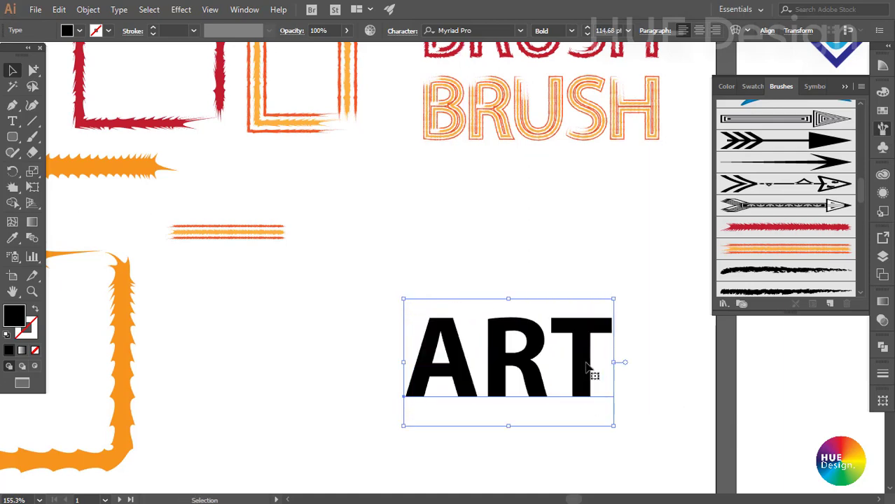
{"action": "left_click_drag", "start_coordinate": [581, 349], "coordinate": [522, 346]}
{"action": "key", "text": "shift+ctrl+o"}
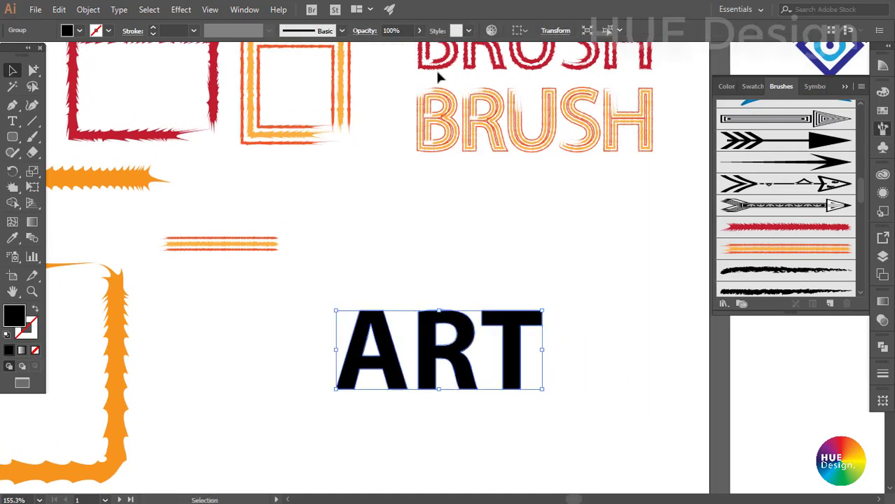
{"action": "key", "text": "ctrl+equal"}
- Give the ART letters no fill, a black outline and the striped orange brush
{"action": "left_click", "coordinate": [35, 350]}
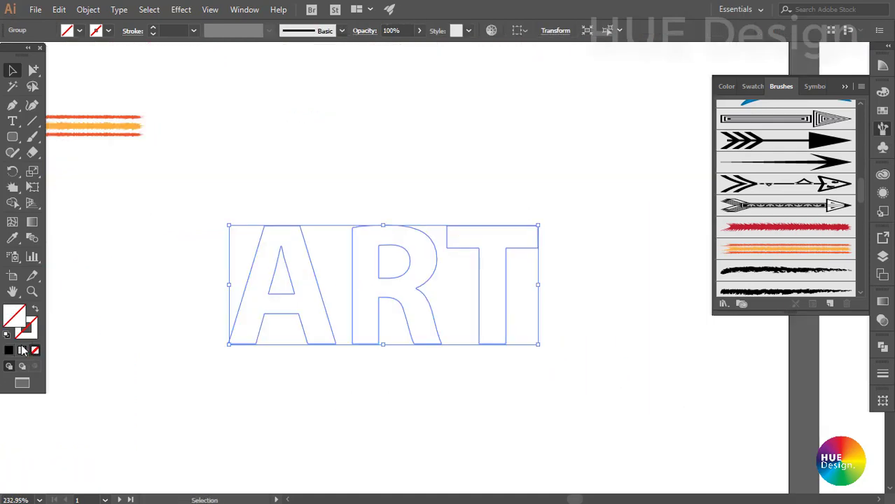
{"action": "key", "text": "x"}
{"action": "left_click", "coordinate": [8, 350]}
{"action": "left_click_drag", "start_coordinate": [359, 219], "coordinate": [408, 254]}
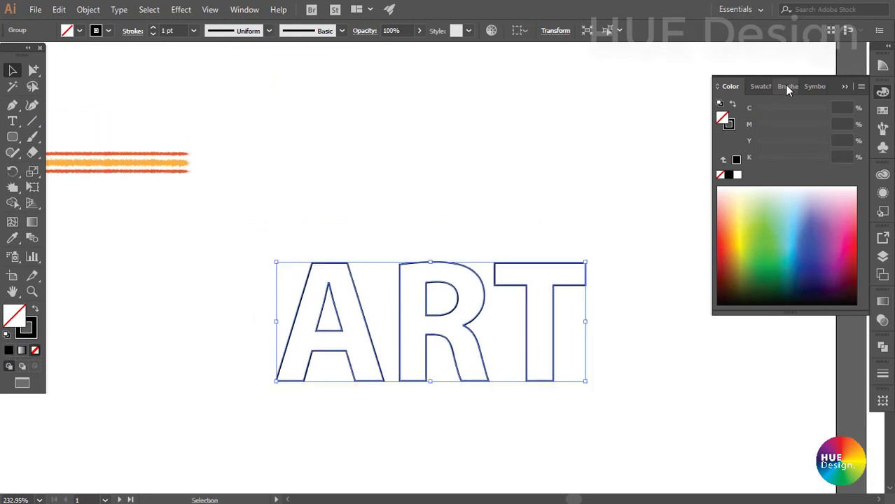
{"action": "left_click", "coordinate": [785, 86]}
{"action": "left_click", "coordinate": [801, 251]}
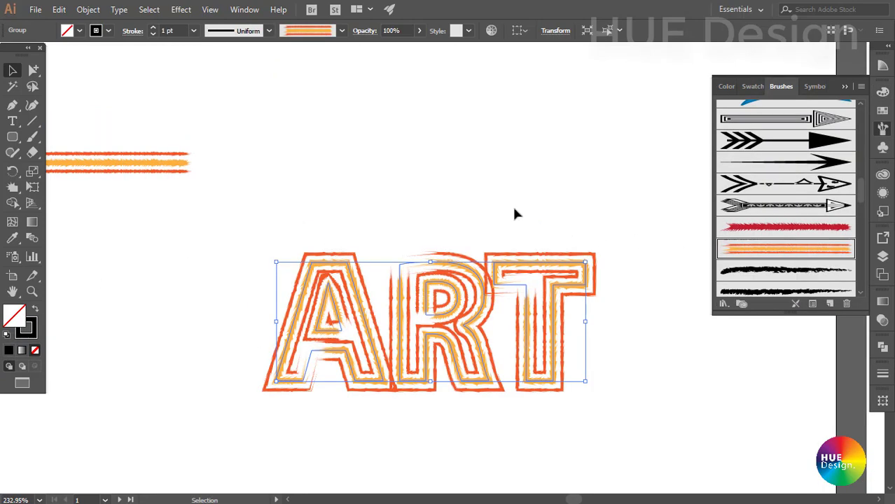
{"action": "left_click", "coordinate": [578, 348]}
{"action": "left_click_drag", "start_coordinate": [578, 348], "coordinate": [594, 319]}
{"action": "left_click", "coordinate": [490, 273]}
- Try 0.5 and 0.75 pt weights on the ART outline, ending at 0.5 pt
{"action": "left_click", "coordinate": [194, 31]}
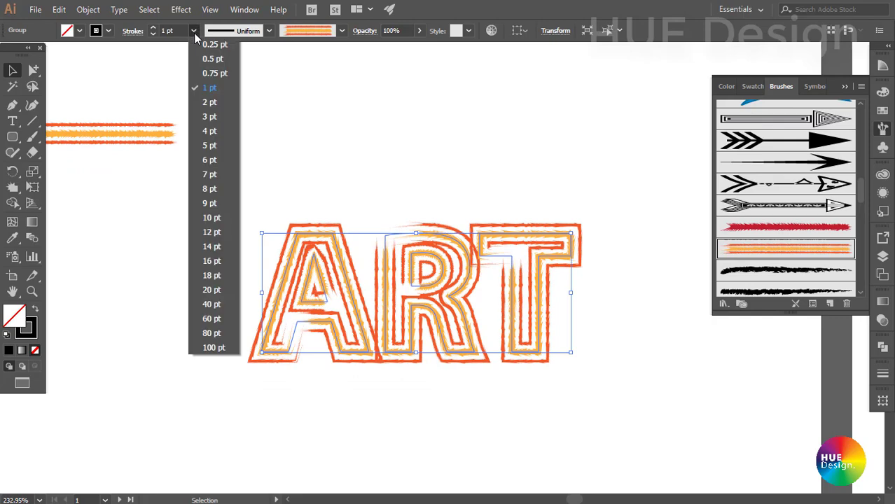
{"action": "left_click", "coordinate": [202, 64]}
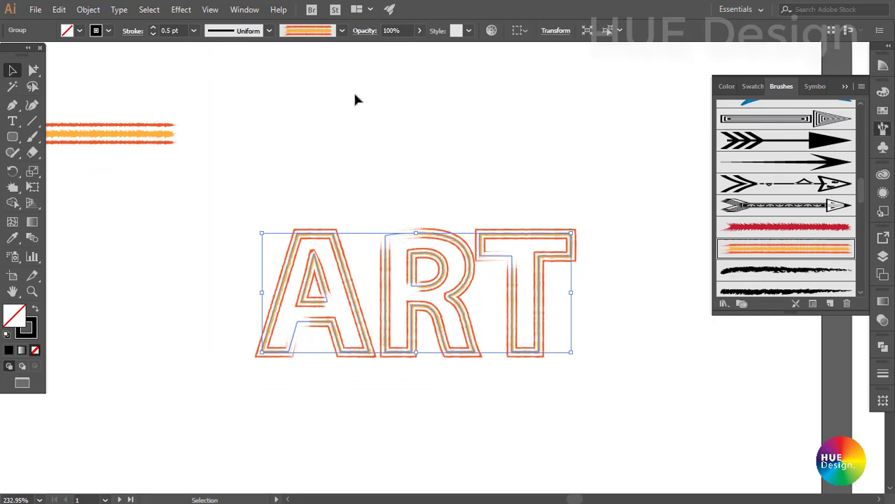
{"action": "left_click", "coordinate": [194, 31]}
{"action": "left_click", "coordinate": [200, 55]}
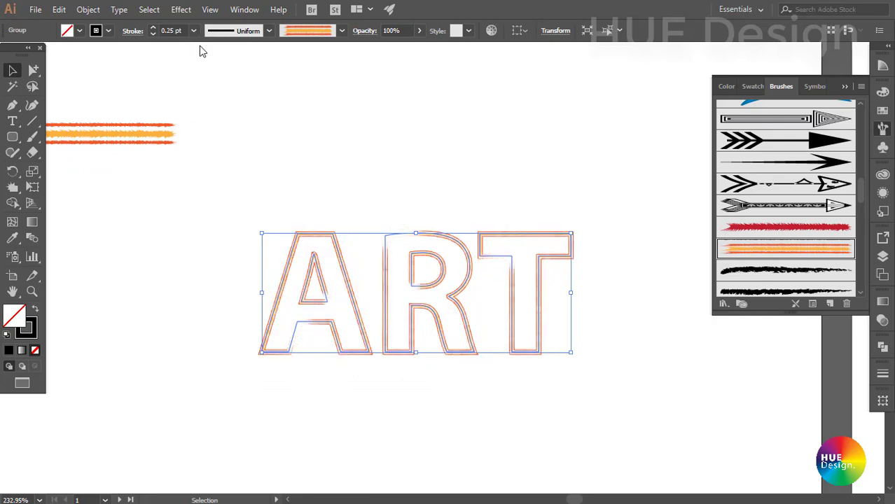
{"action": "left_click", "coordinate": [194, 31]}
{"action": "left_click", "coordinate": [195, 62]}
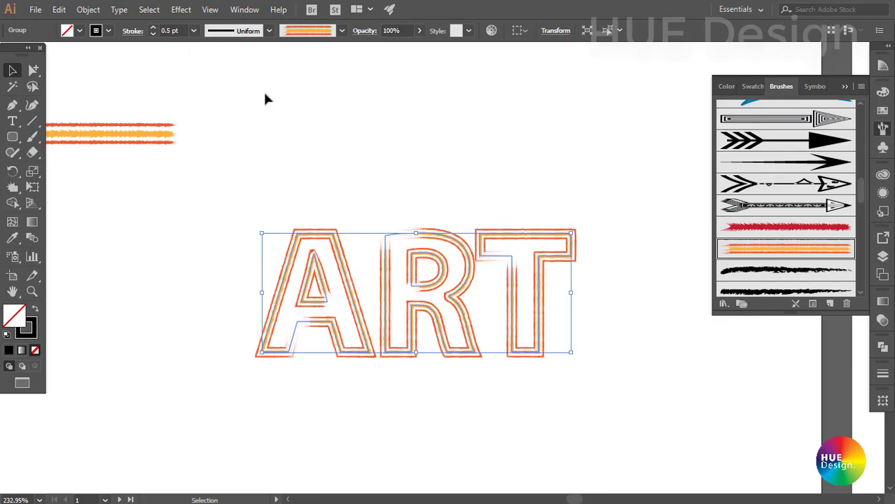
{"action": "left_click", "coordinate": [194, 31]}
{"action": "left_click", "coordinate": [201, 74]}
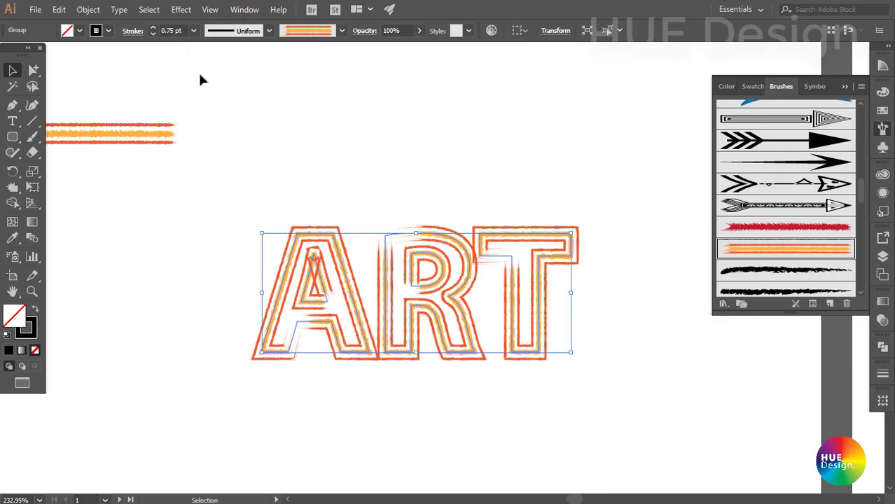
{"action": "scroll", "coordinate": [522, 295], "scroll_direction": "down", "scroll_amount": 1}
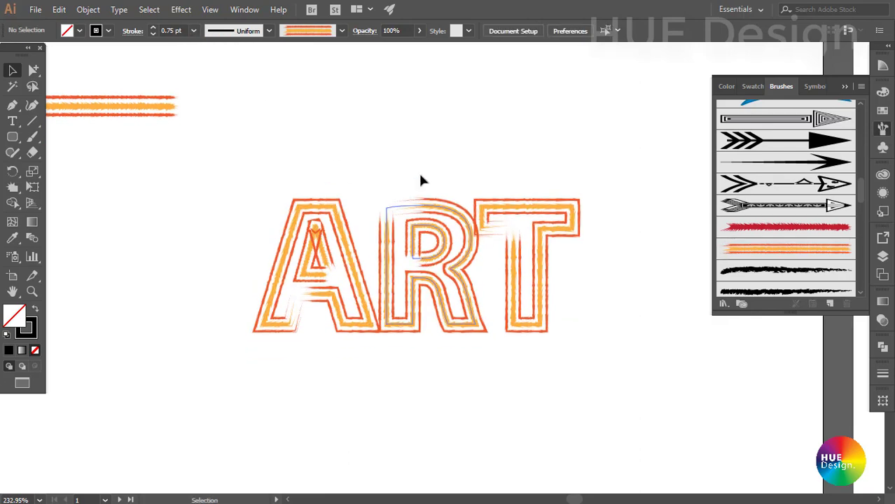
{"action": "left_click", "coordinate": [193, 30]}
{"action": "left_click", "coordinate": [203, 62]}
{"action": "scroll", "coordinate": [556, 332], "scroll_direction": "down", "scroll_amount": 2}
{"action": "scroll", "coordinate": [254, 217], "scroll_direction": "down", "scroll_amount": 1}
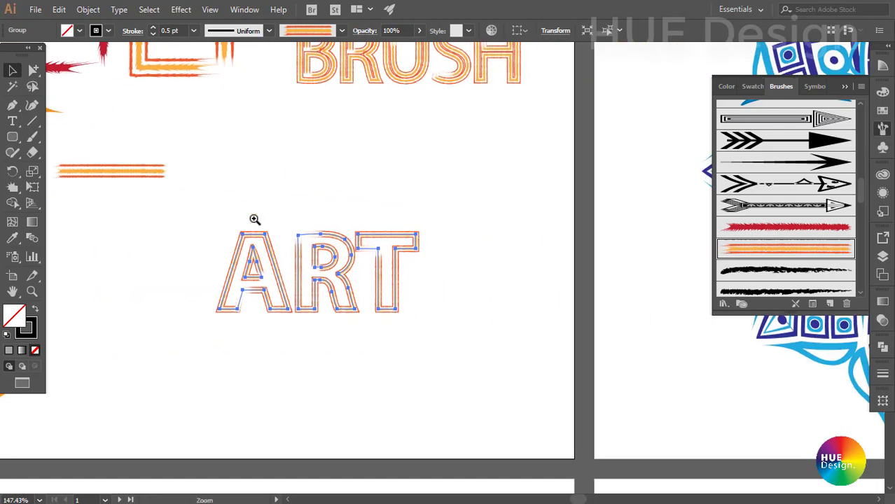
{"action": "scroll", "coordinate": [375, 281], "scroll_direction": "up", "scroll_amount": 3}
{"action": "scroll", "coordinate": [295, 222], "scroll_direction": "down", "scroll_amount": 2}
- Scale the ART art brush stroke to 111% in its stroke options, leaving Flip Along off
{"action": "scroll", "coordinate": [461, 312], "scroll_direction": "left", "scroll_amount": 1}
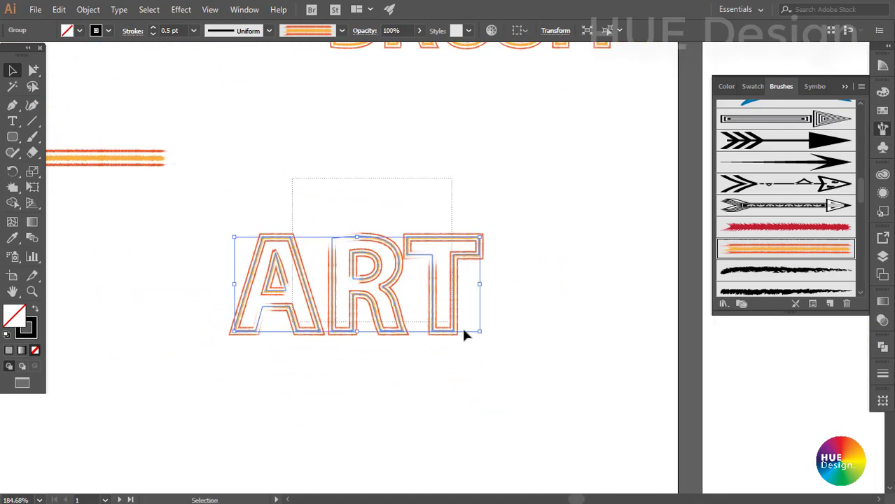
{"action": "scroll", "coordinate": [425, 304], "scroll_direction": "down", "scroll_amount": 1}
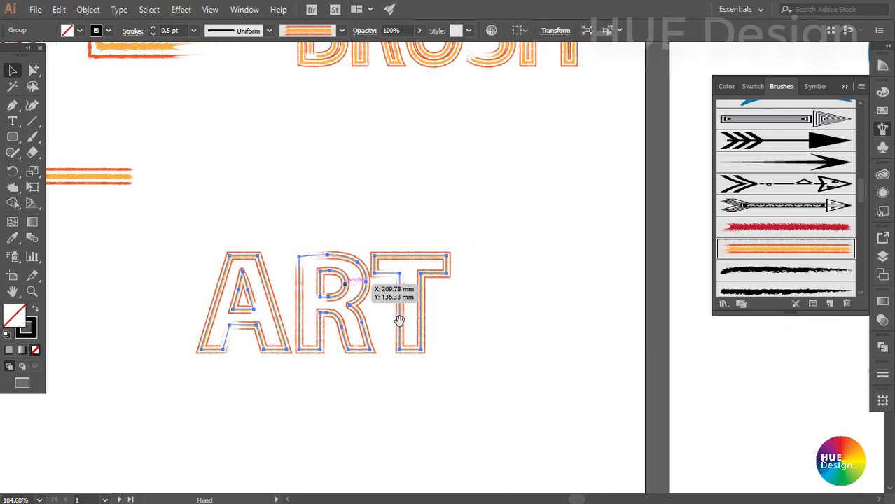
{"action": "scroll", "coordinate": [336, 265], "scroll_direction": "up", "scroll_amount": 2}
{"action": "scroll", "coordinate": [336, 265], "scroll_direction": "up", "scroll_amount": 1}
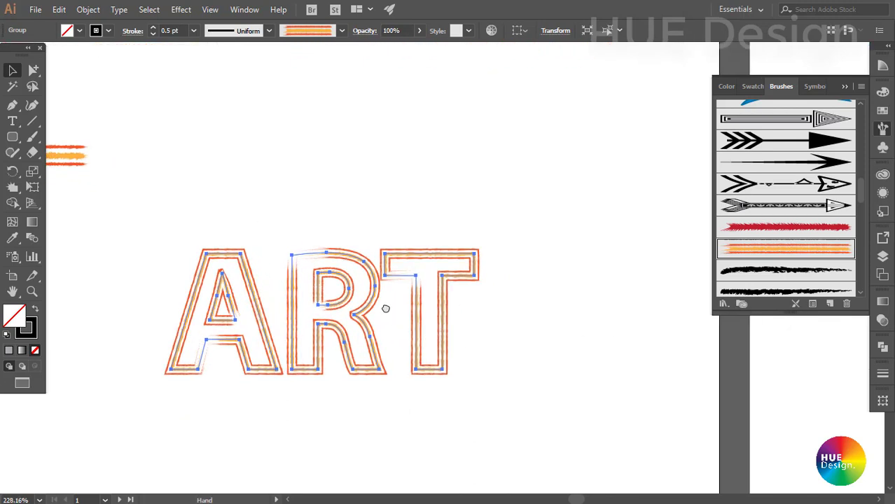
{"action": "scroll", "coordinate": [329, 308], "scroll_direction": "up", "scroll_amount": 1}
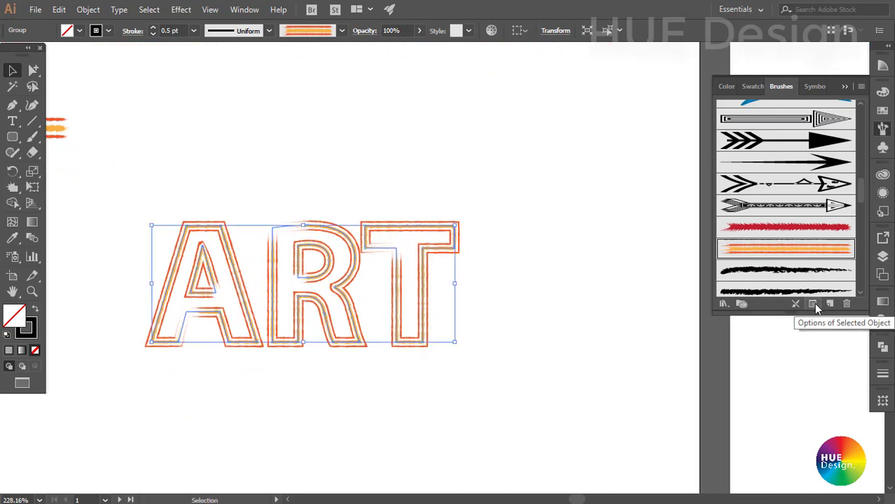
{"action": "left_click", "coordinate": [813, 304]}
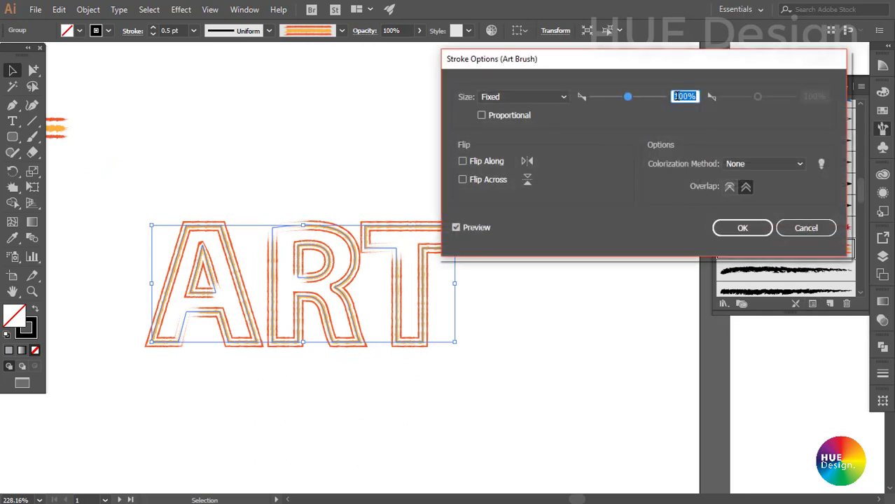
{"action": "mouse_move", "coordinate": [627, 98]}
{"action": "left_mouse_down"}
{"action": "mouse_move", "coordinate": [614, 98]}
{"action": "mouse_move", "coordinate": [629, 98]}
{"action": "left_mouse_up"}
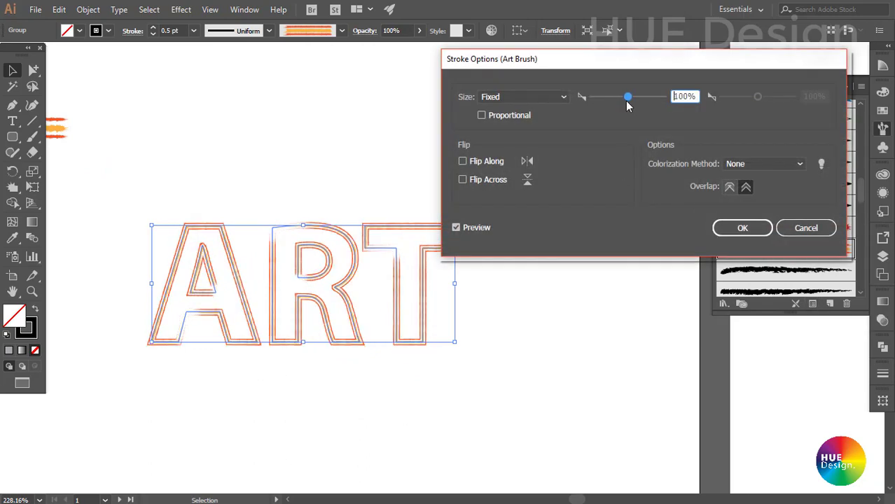
{"action": "left_click", "coordinate": [463, 162]}
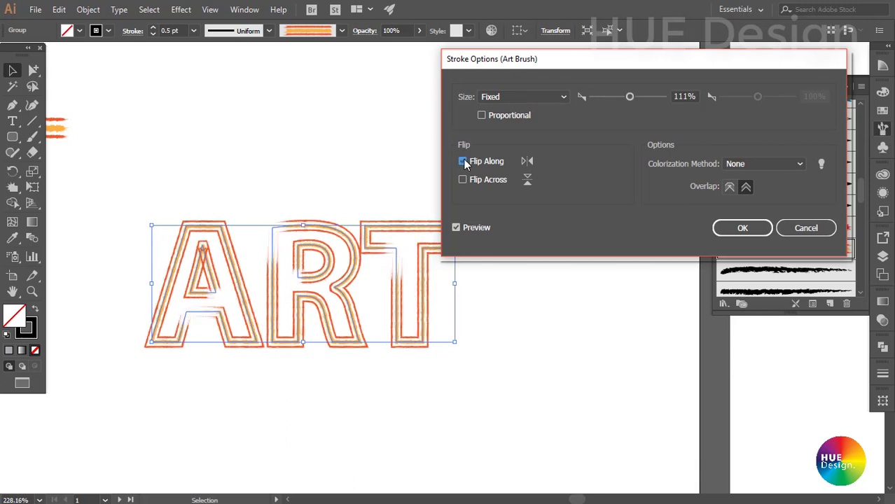
{"action": "left_click", "coordinate": [463, 162]}
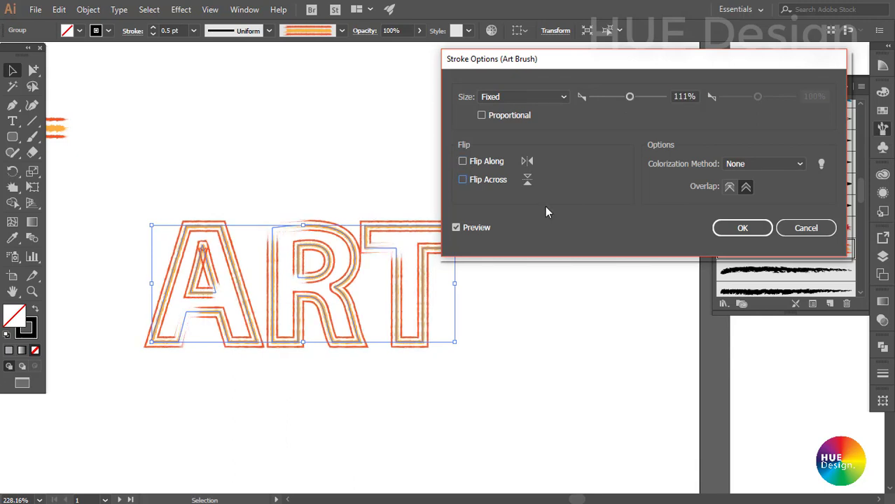
{"action": "left_click", "coordinate": [746, 228]}
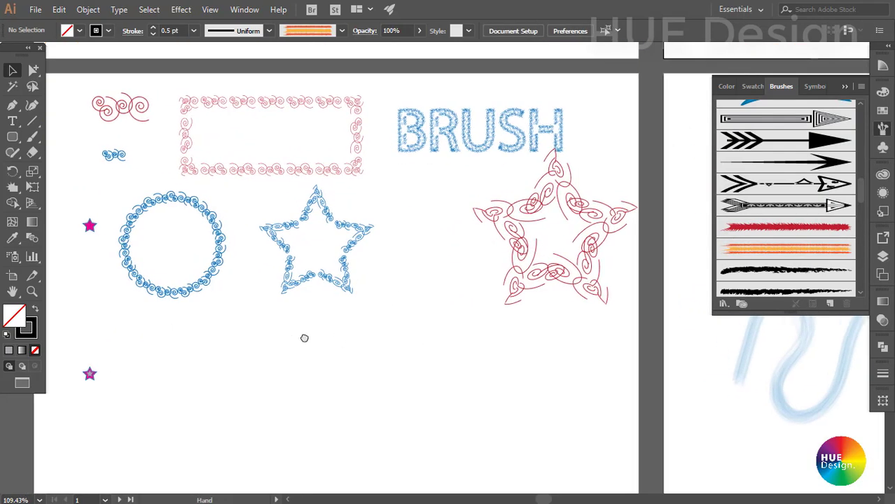
- Select and zoom in on the small purple star, then start a new brush from it
{"action": "left_click_drag", "start_coordinate": [304, 335], "coordinate": [347, 342]}
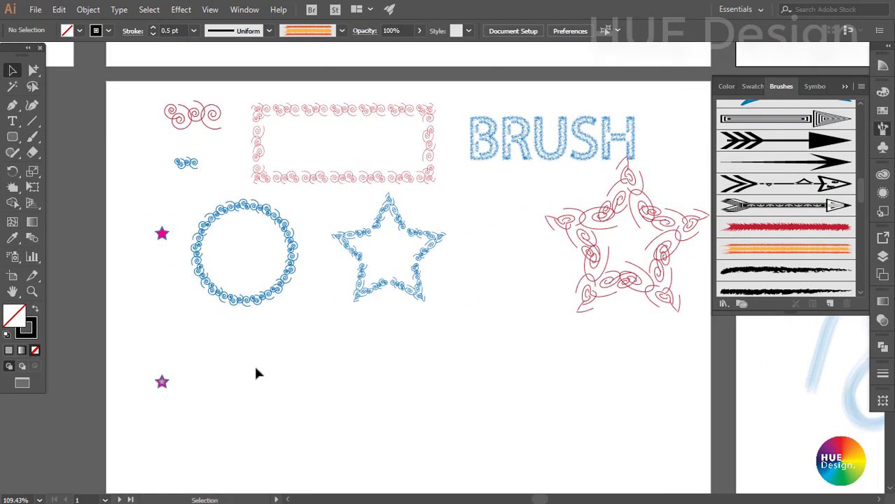
{"action": "left_click_drag", "start_coordinate": [139, 361], "coordinate": [194, 405]}
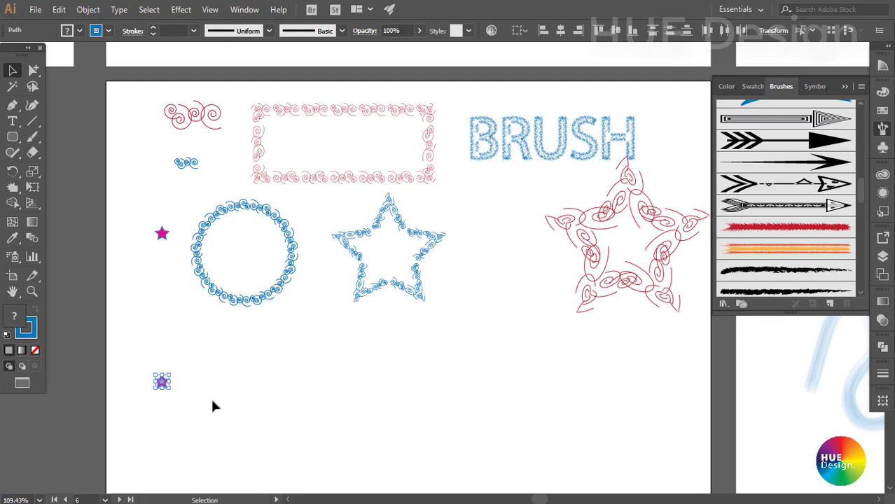
{"action": "key", "text": "z"}
{"action": "mouse_move", "coordinate": [169, 304]}
{"action": "left_mouse_down"}
{"action": "mouse_move", "coordinate": [251, 342]}
{"action": "mouse_move", "coordinate": [253, 299]}
{"action": "left_mouse_up"}
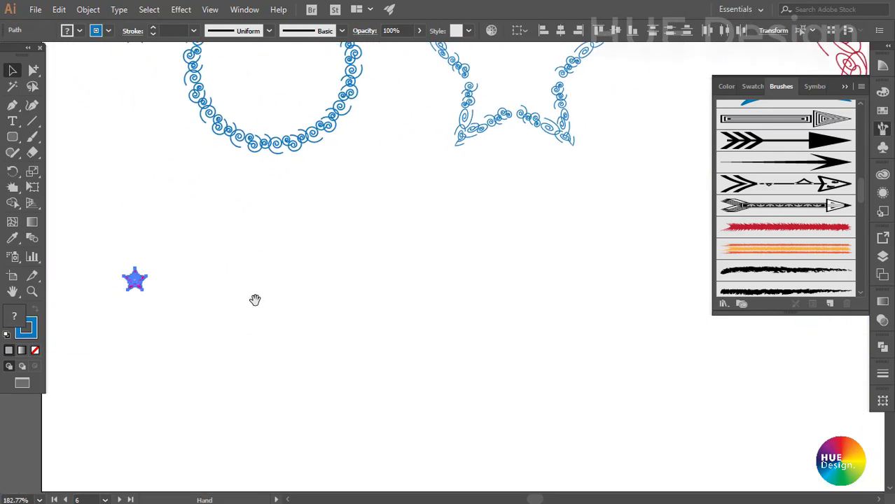
{"action": "left_click", "coordinate": [274, 328]}
{"action": "left_click_drag", "start_coordinate": [273, 327], "coordinate": [253, 310]}
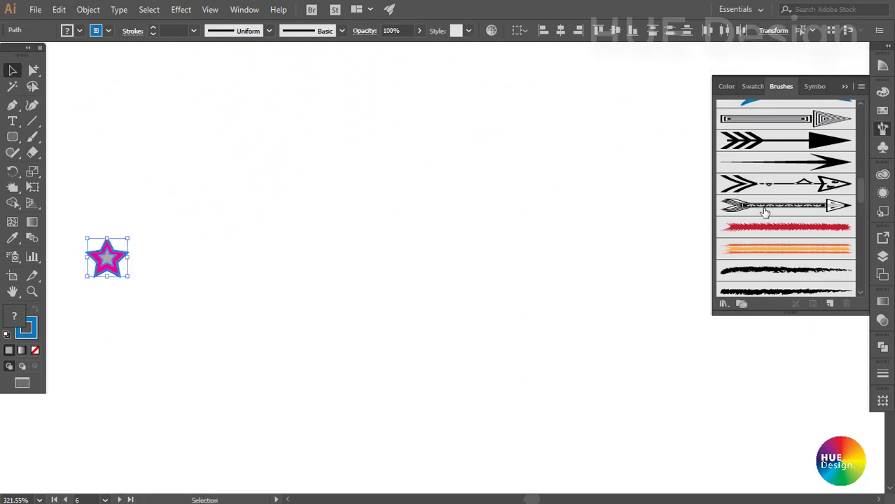
{"action": "left_click", "coordinate": [830, 304]}
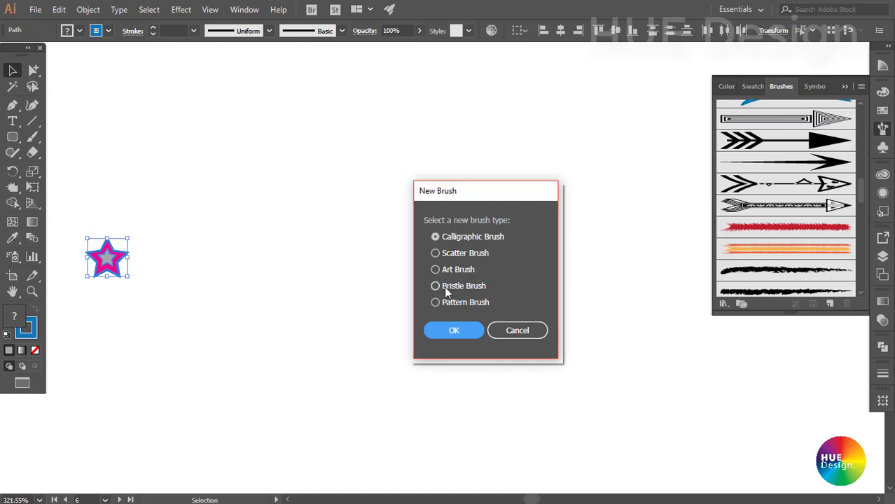
- Choose Pattern Brush as the new brush type and name it '123'
{"action": "left_click", "coordinate": [435, 302]}
{"action": "left_click", "coordinate": [454, 332]}
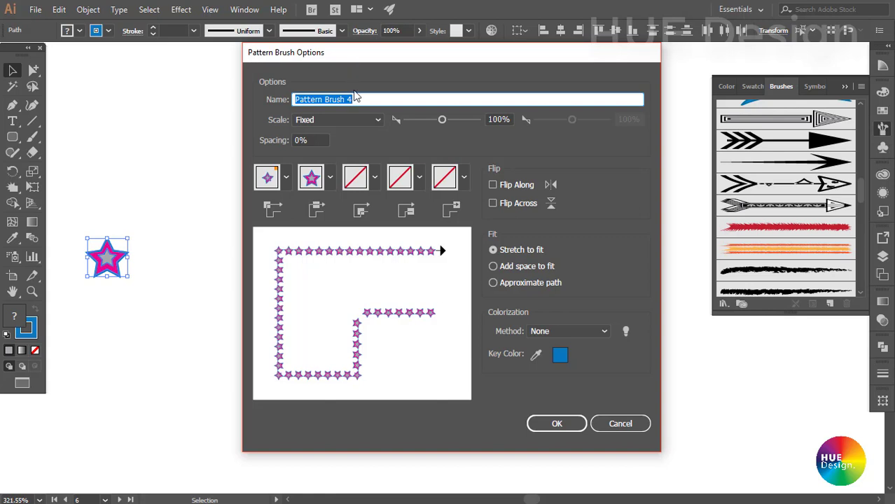
{"action": "left_click_drag", "start_coordinate": [380, 102], "coordinate": [289, 100]}
{"action": "type", "text": "123"}
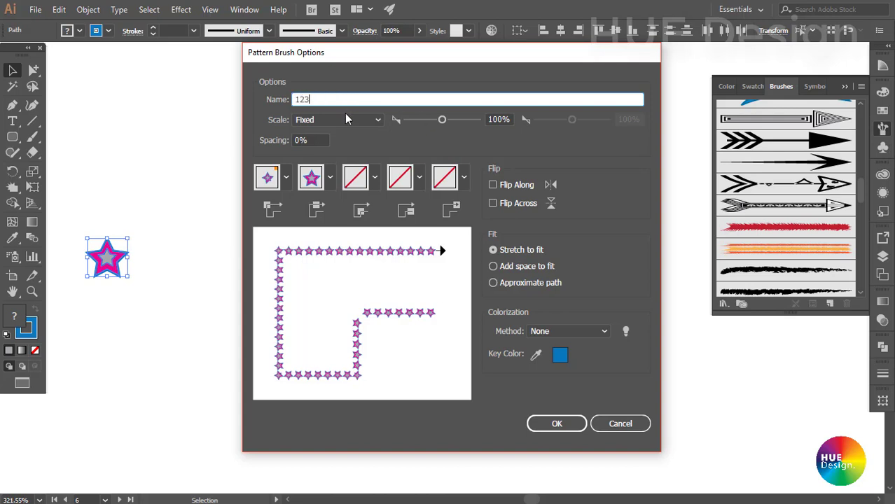
- Keep Fixed scale at 100% and set the pattern spacing to 0
{"action": "left_click", "coordinate": [377, 122]}
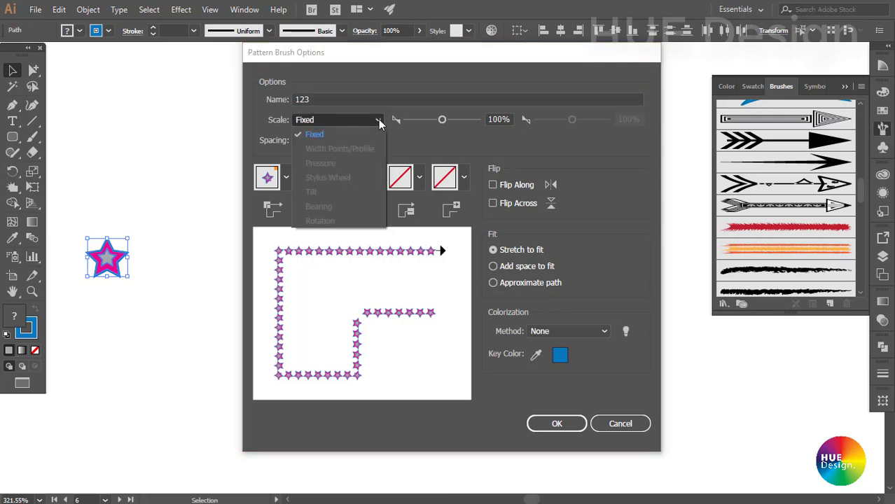
{"action": "left_click", "coordinate": [378, 123]}
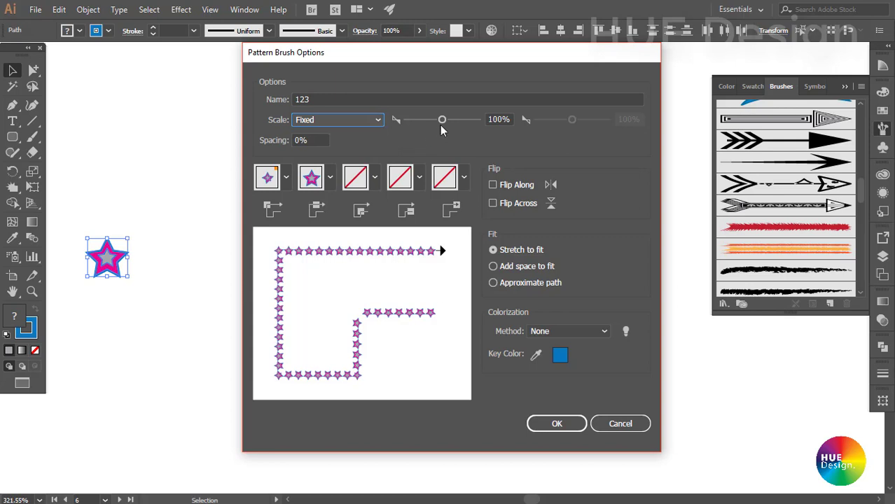
{"action": "mouse_move", "coordinate": [442, 120]}
{"action": "left_mouse_down"}
{"action": "mouse_move", "coordinate": [453, 120]}
{"action": "mouse_move", "coordinate": [444, 124]}
{"action": "left_mouse_up"}
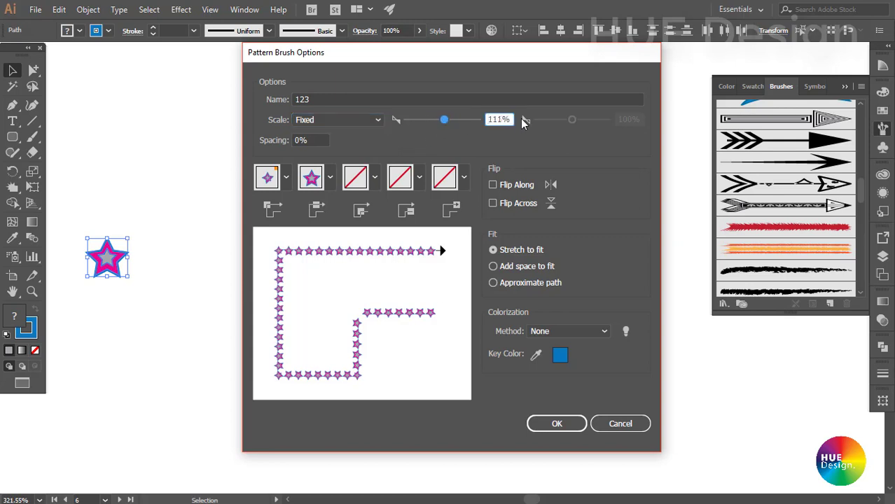
{"action": "type", "text": "100"}
{"action": "left_click", "coordinate": [290, 139]}
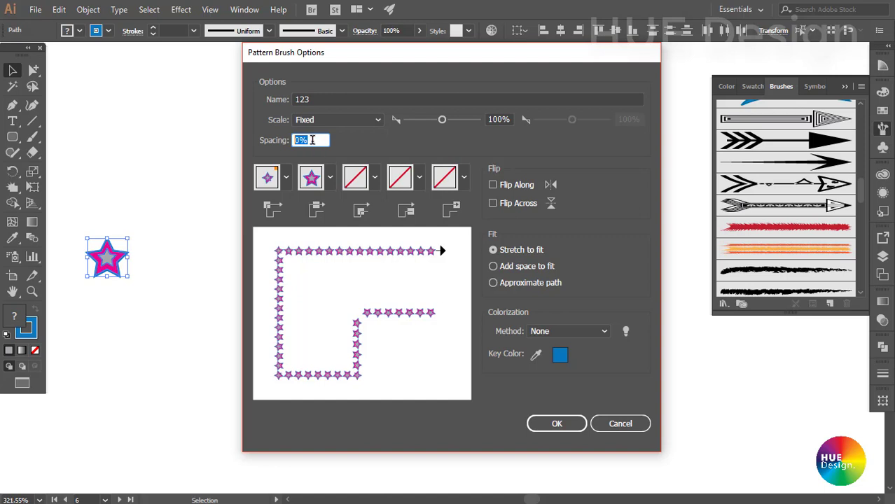
{"action": "type", "text": "50"}
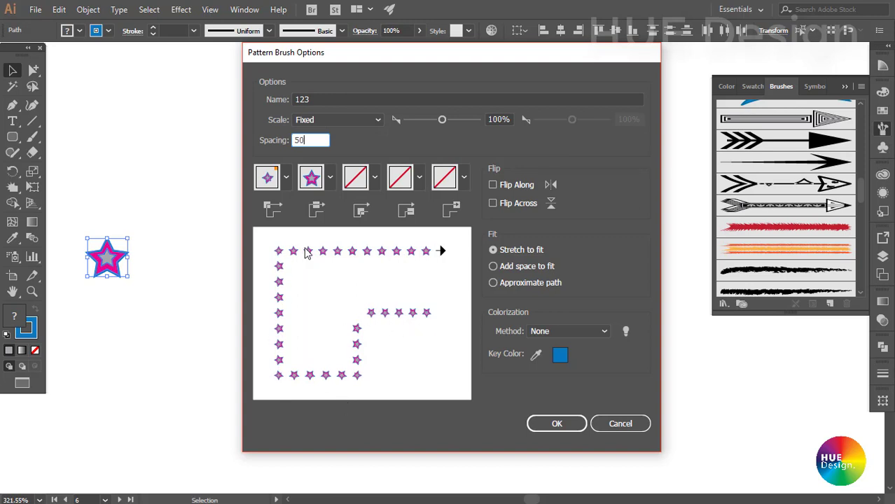
{"action": "left_click_drag", "start_coordinate": [310, 140], "coordinate": [246, 139]}
{"action": "type", "text": "0"}
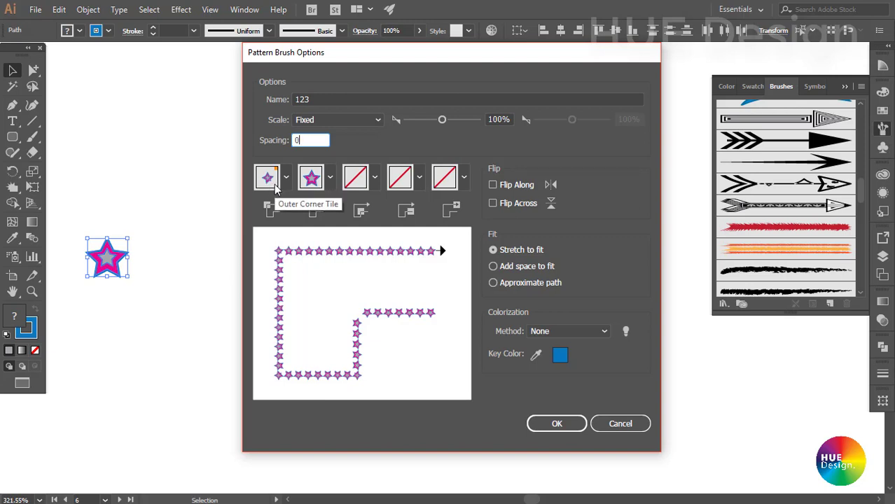
- Keep the side tile Original and leave the stars unflipped after previewing flips
{"action": "left_click", "coordinate": [331, 178]}
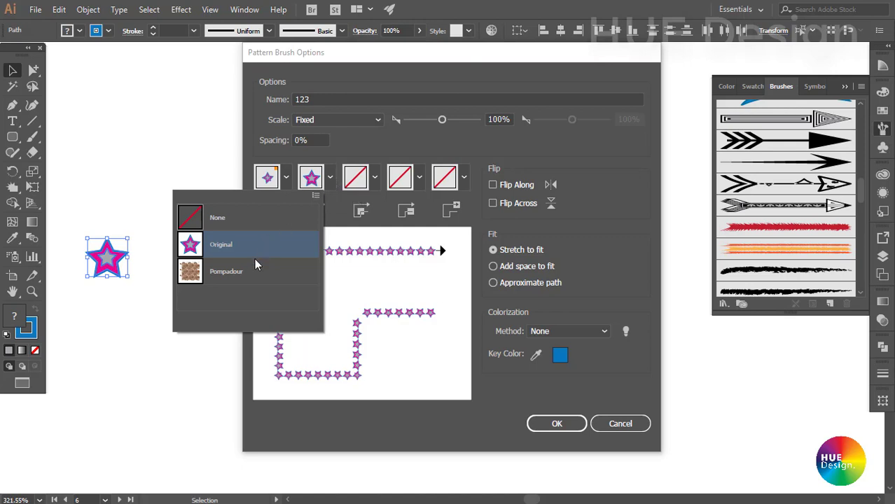
{"action": "left_click", "coordinate": [332, 178]}
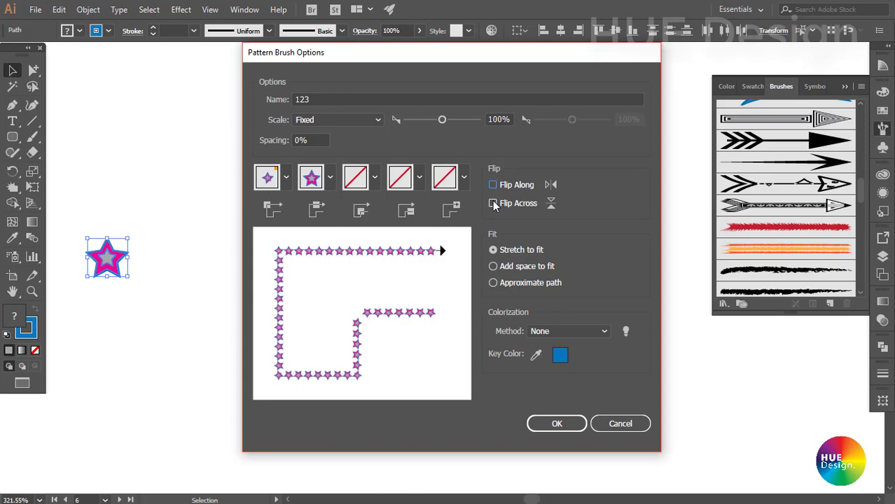
{"action": "left_click", "coordinate": [493, 203]}
{"action": "left_click", "coordinate": [493, 186]}
{"action": "left_click", "coordinate": [493, 204]}
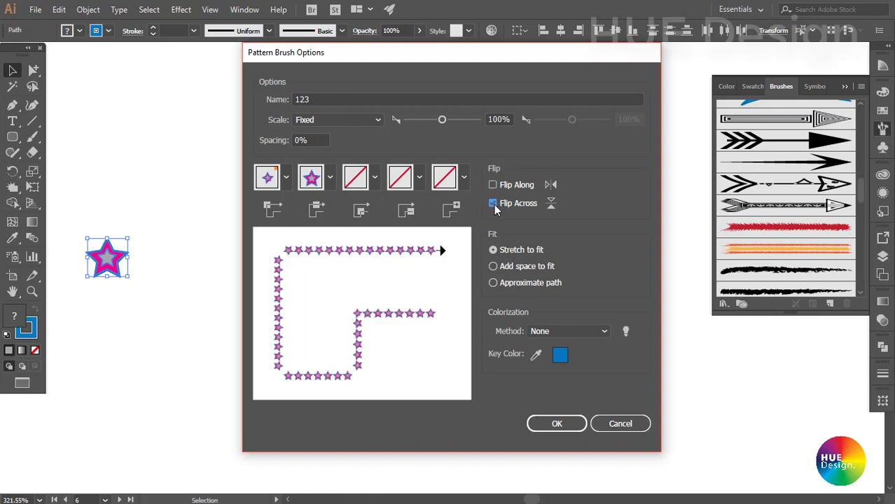
{"action": "left_click", "coordinate": [493, 204]}
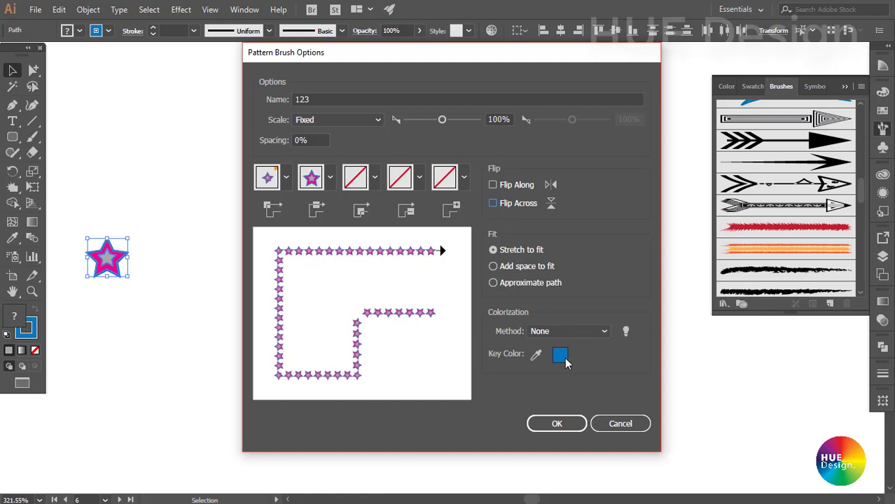
- Set the colorization method to Tints, after trying Tints and Shades, and save the brush
{"action": "left_click", "coordinate": [606, 332]}
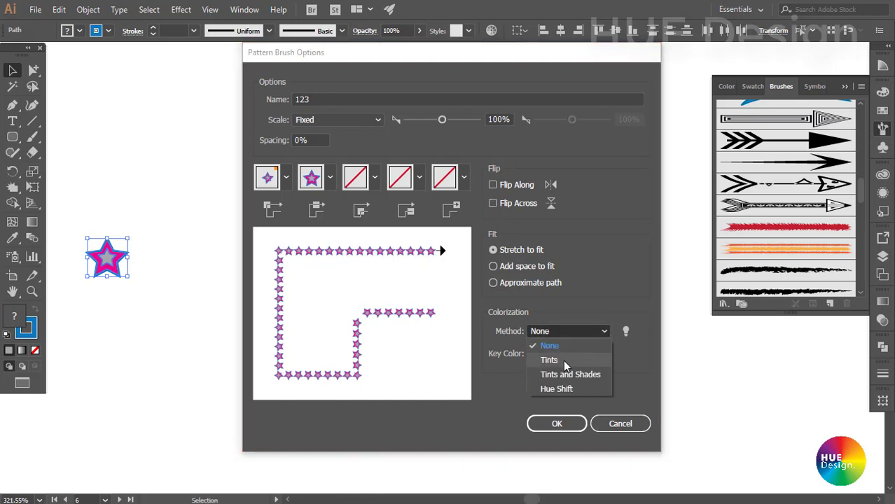
{"action": "left_click", "coordinate": [563, 360]}
{"action": "left_click", "coordinate": [589, 332]}
{"action": "left_click", "coordinate": [571, 374]}
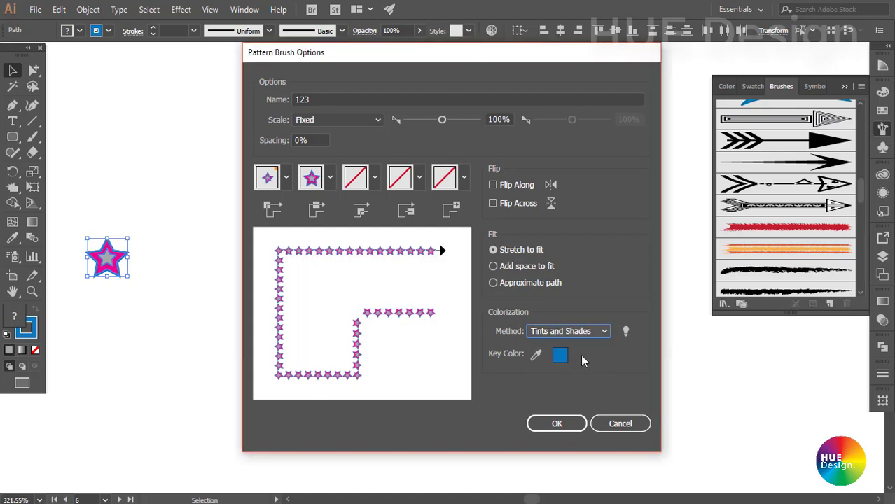
{"action": "left_click", "coordinate": [601, 329]}
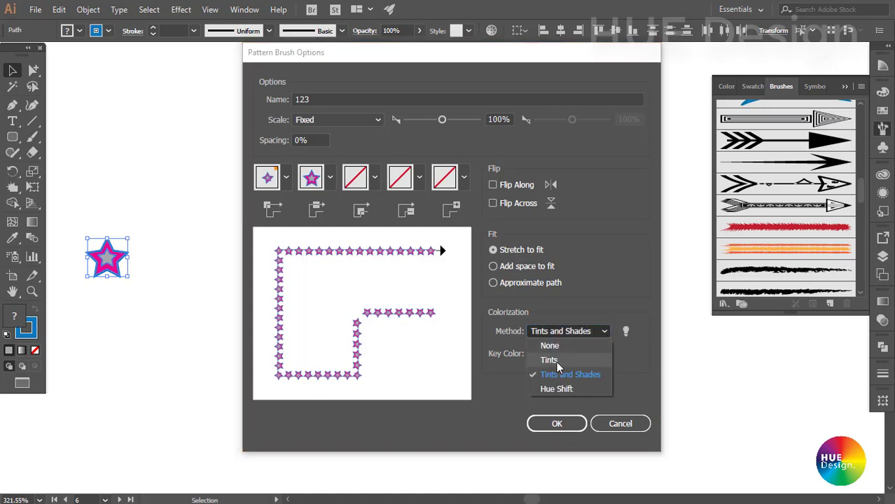
{"action": "left_click", "coordinate": [555, 361]}
{"action": "left_click", "coordinate": [557, 422]}
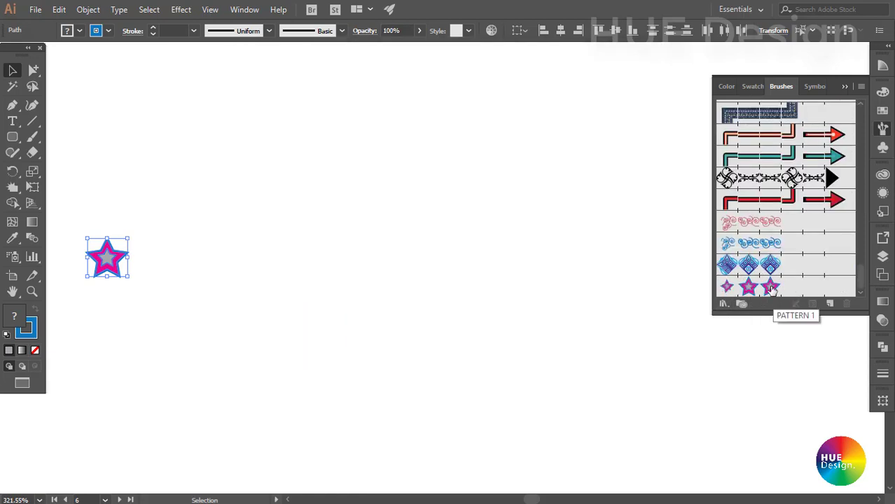
- Draw a square mid-canvas and stroke it with the '123' star pattern brush
{"action": "key", "text": "m"}
{"action": "left_click_drag", "start_coordinate": [225, 149], "coordinate": [443, 254]}
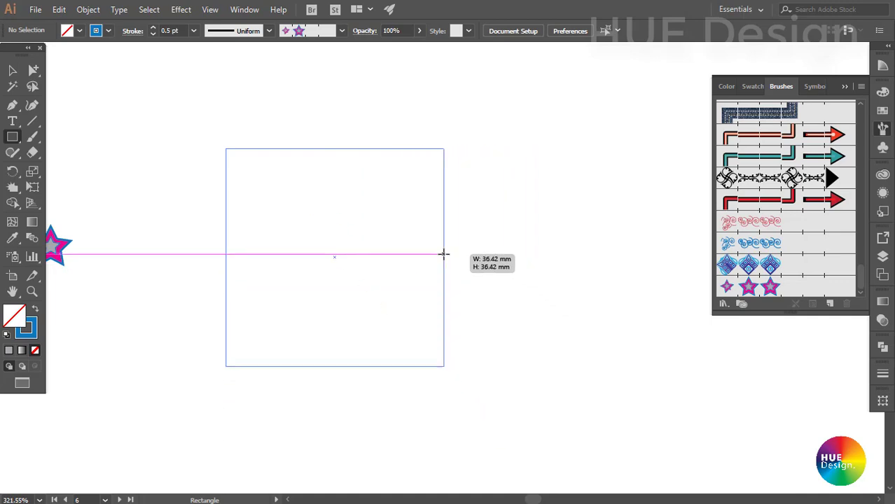
{"action": "left_click", "coordinate": [12, 70]}
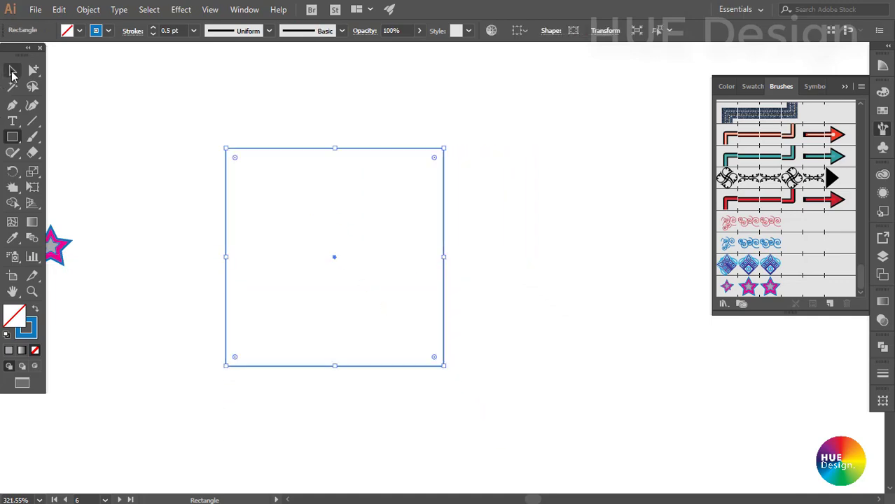
{"action": "left_click", "coordinate": [769, 287]}
{"action": "left_click", "coordinate": [518, 273]}
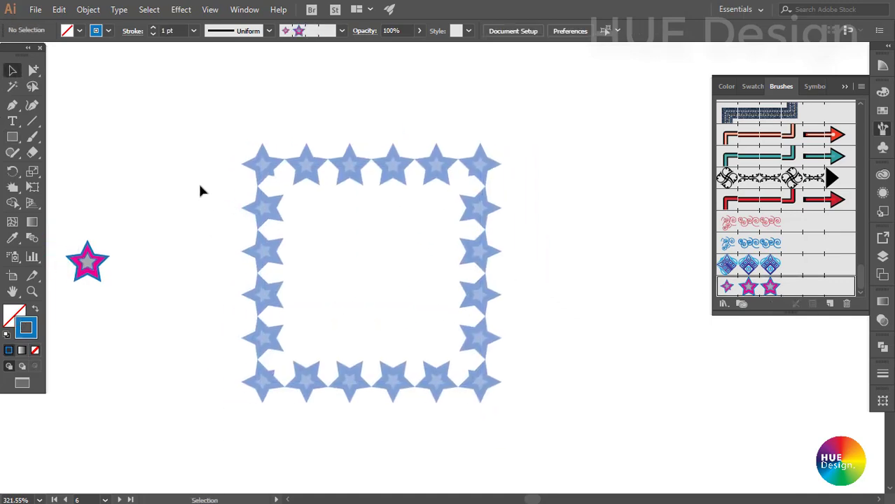
{"action": "left_click", "coordinate": [263, 382]}
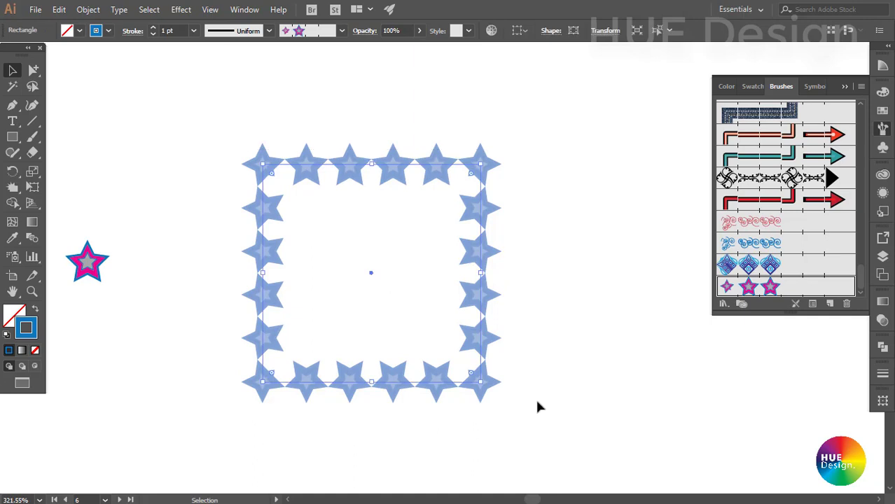
- Set the star frame's colorization to None, leaving both flip options off
{"action": "left_click", "coordinate": [813, 305]}
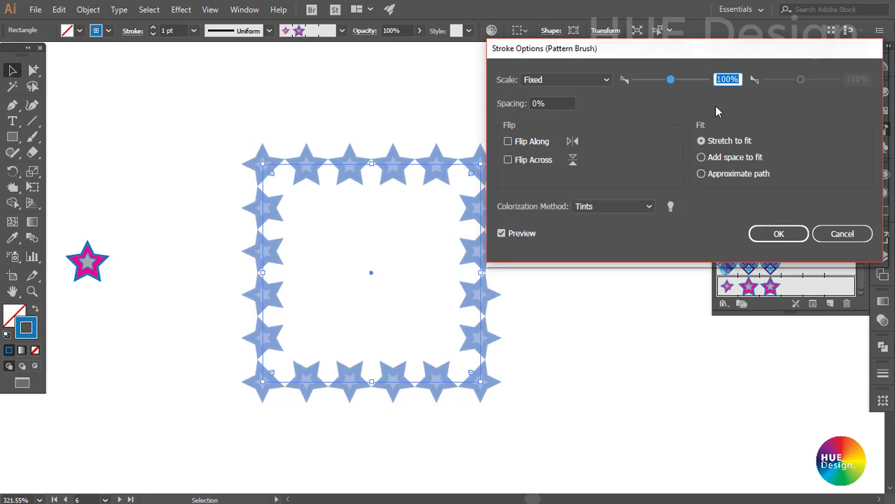
{"action": "left_click", "coordinate": [626, 206]}
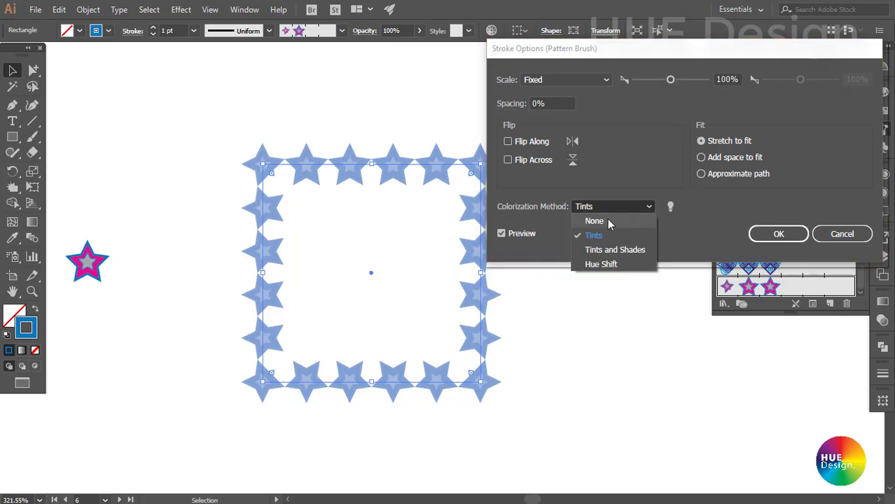
{"action": "left_click", "coordinate": [607, 221]}
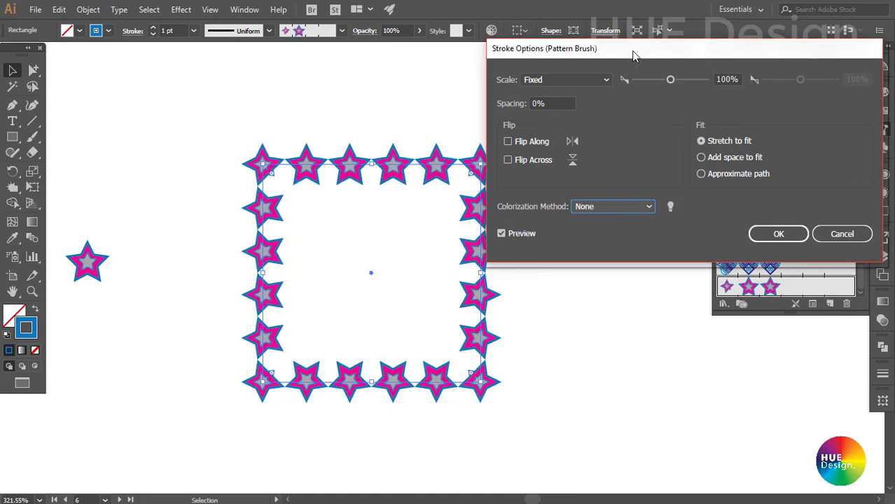
{"action": "left_click_drag", "start_coordinate": [634, 56], "coordinate": [656, 65]}
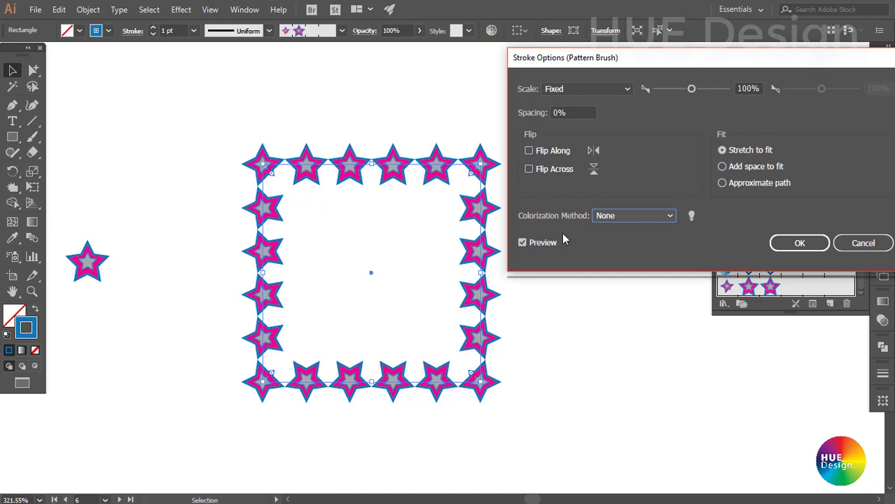
{"action": "left_click", "coordinate": [529, 151]}
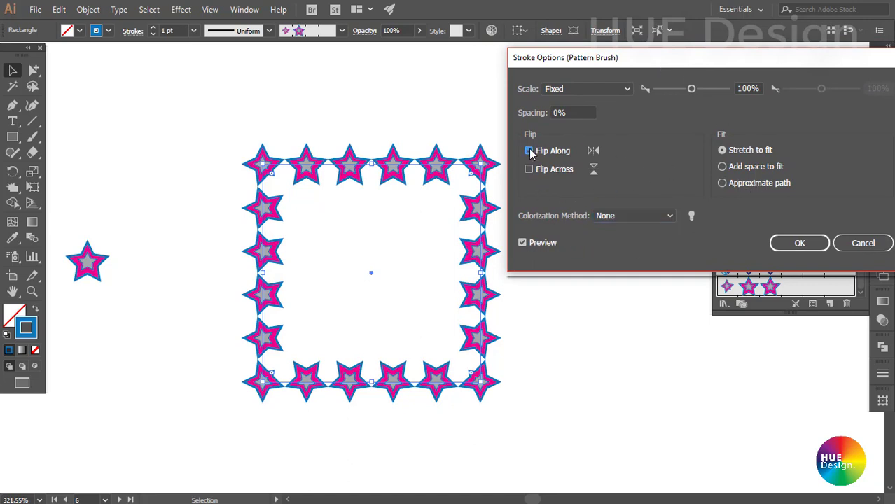
{"action": "left_click", "coordinate": [529, 152]}
{"action": "left_click", "coordinate": [529, 170]}
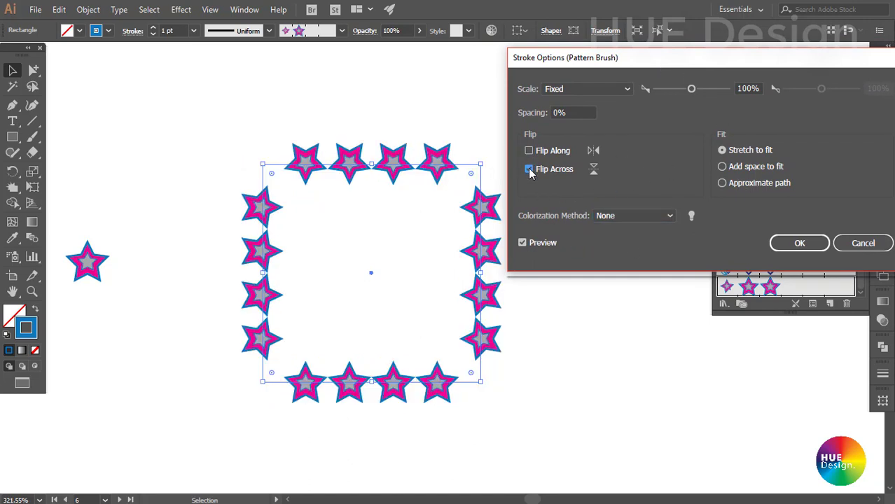
{"action": "left_click", "coordinate": [529, 170]}
{"action": "left_click_drag", "start_coordinate": [595, 58], "coordinate": [462, 57]}
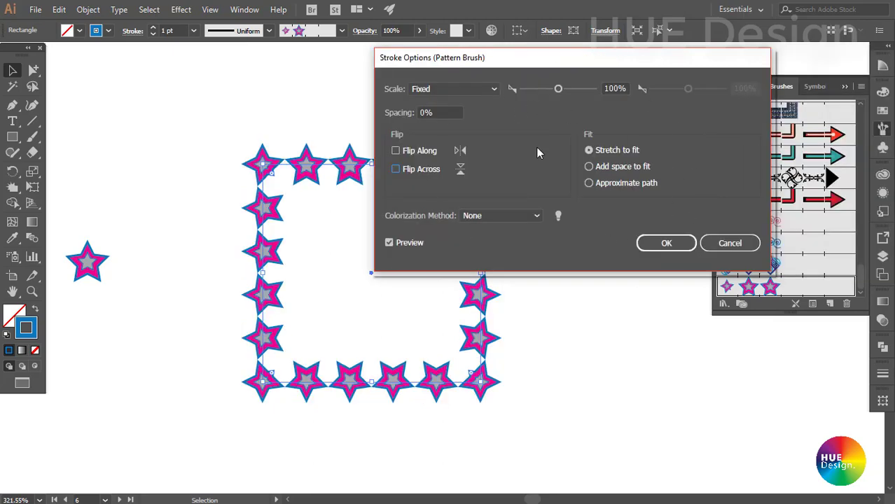
{"action": "left_click", "coordinate": [673, 247]}
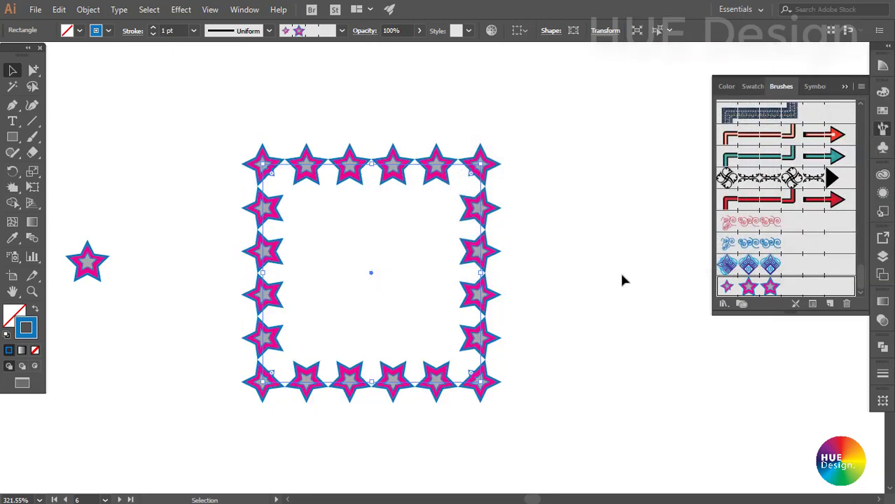
- Reselect the whole star frame and recentre the view on it
{"action": "left_click", "coordinate": [602, 305]}
{"action": "left_click_drag", "start_coordinate": [244, 104], "coordinate": [644, 399]}
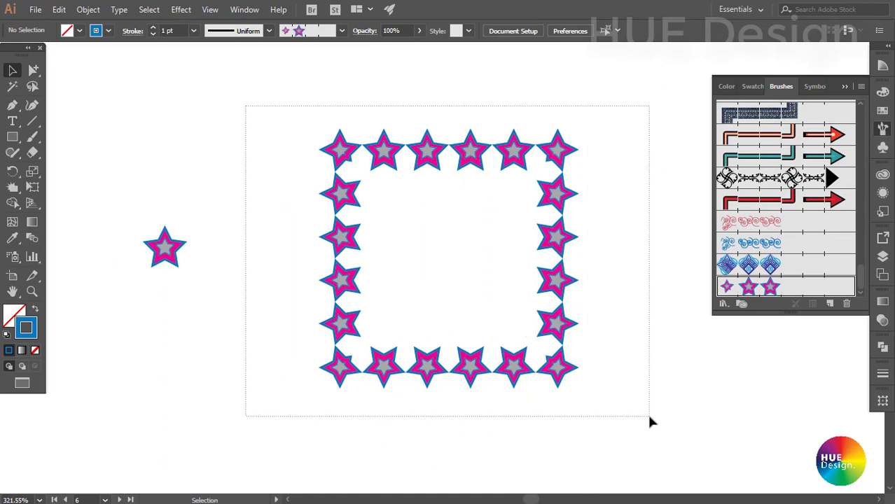
{"action": "mouse_move", "coordinate": [544, 403]}
{"action": "left_mouse_down"}
{"action": "mouse_move", "coordinate": [615, 389]}
{"action": "mouse_move", "coordinate": [583, 383]}
{"action": "left_mouse_up"}
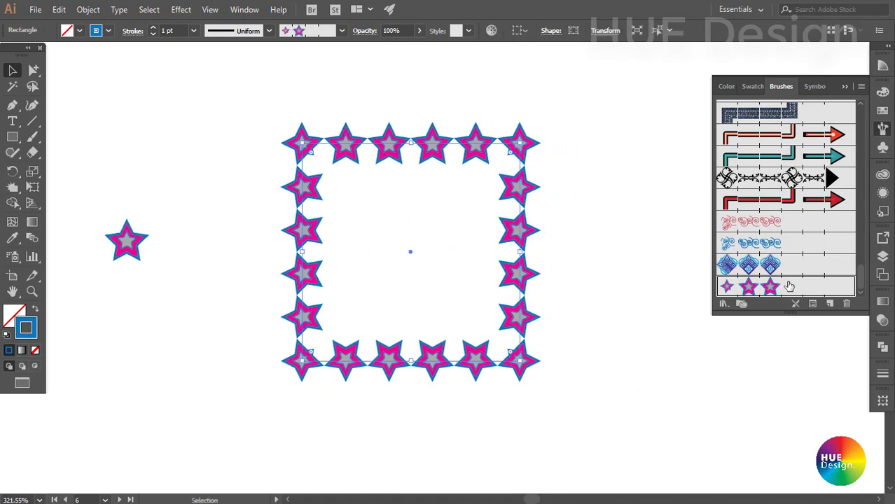
- Delete the star pattern brush with Remove Strokes, leaving a plain blue square outline
{"action": "left_click", "coordinate": [567, 308]}
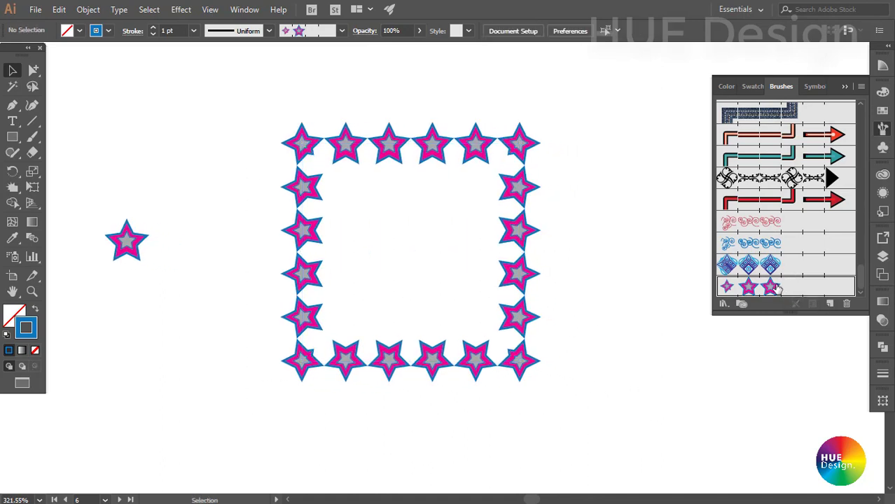
{"action": "left_click", "coordinate": [847, 304]}
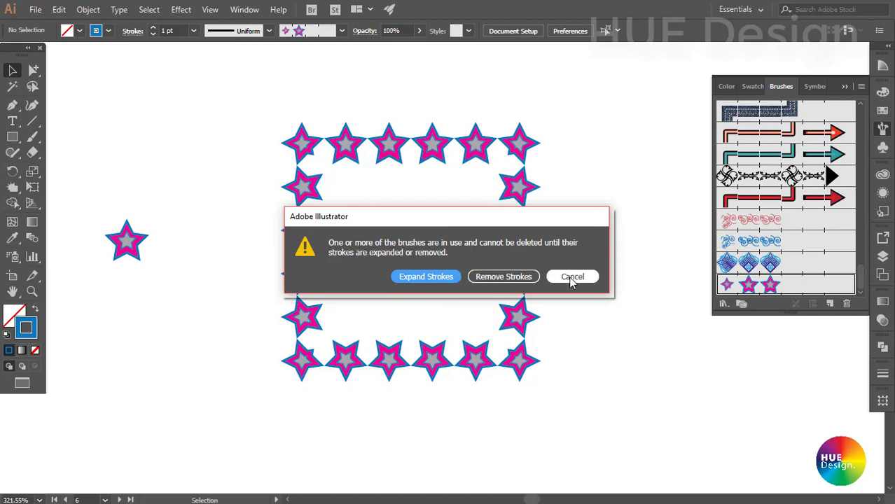
{"action": "left_click", "coordinate": [501, 277]}
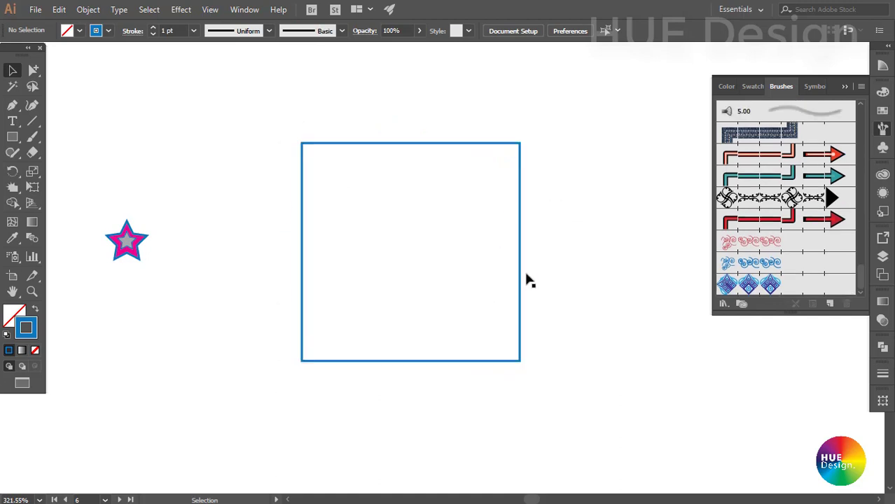
- Apply the blue swirl pattern brush to the plain square below the circle
{"action": "left_click", "coordinate": [520, 280]}
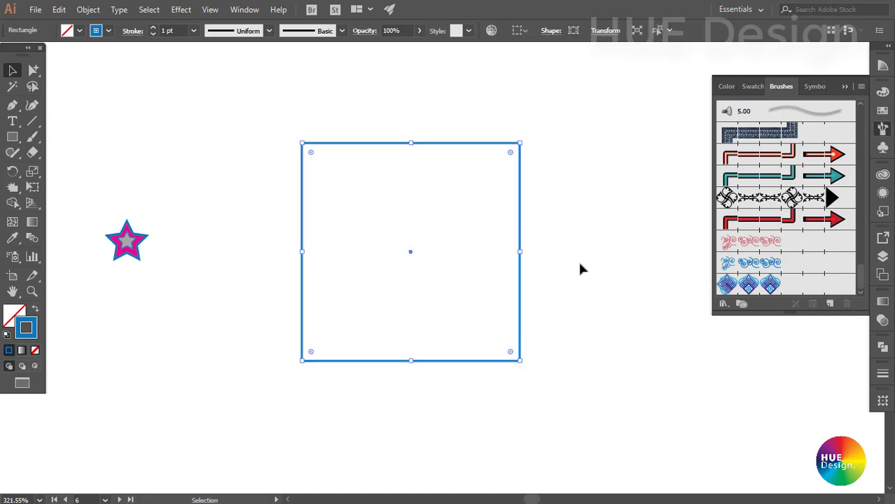
{"action": "left_click", "coordinate": [617, 231]}
{"action": "left_click", "coordinate": [332, 245]}
{"action": "scroll", "coordinate": [331, 245], "scroll_direction": "down", "scroll_amount": 3}
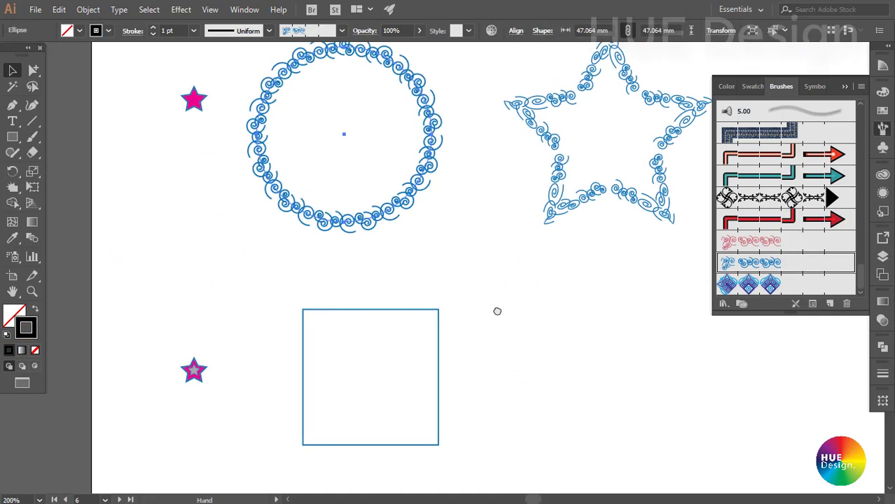
{"action": "left_click_drag", "start_coordinate": [463, 274], "coordinate": [384, 369]}
{"action": "left_click", "coordinate": [775, 264]}
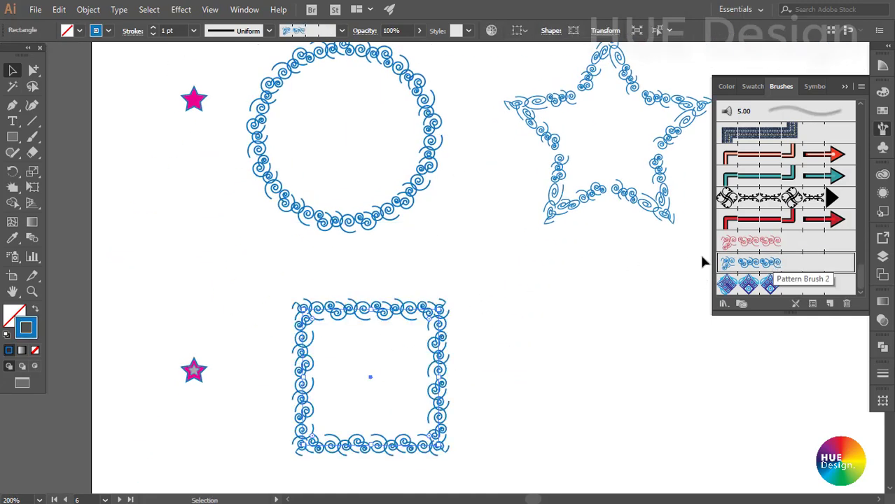
- Give the outlined S the blue swirl brush with a 0.5 pt stroke weight
{"action": "mouse_move", "coordinate": [533, 372]}
{"action": "left_mouse_down"}
{"action": "mouse_move", "coordinate": [505, 340]}
{"action": "mouse_move", "coordinate": [453, 307]}
{"action": "mouse_move", "coordinate": [487, 366]}
{"action": "mouse_move", "coordinate": [415, 419]}
{"action": "mouse_move", "coordinate": [454, 381]}
{"action": "mouse_move", "coordinate": [496, 400]}
{"action": "left_mouse_up"}
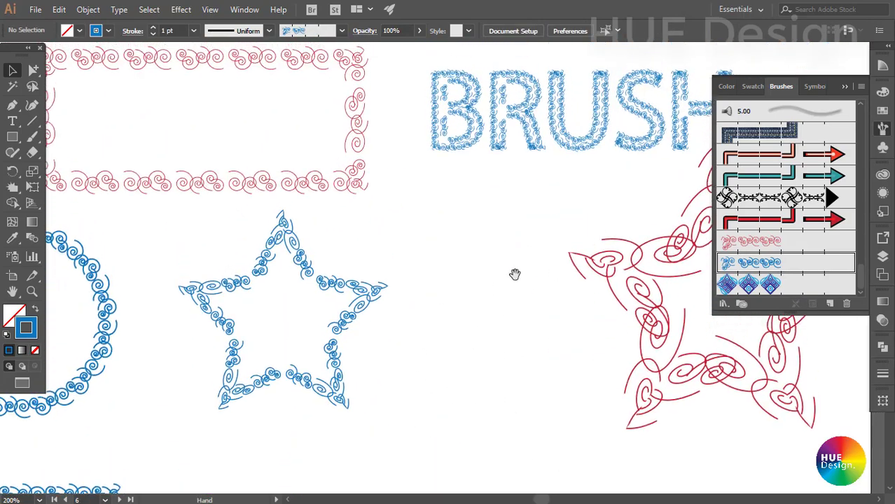
{"action": "left_click_drag", "start_coordinate": [515, 271], "coordinate": [411, 280]}
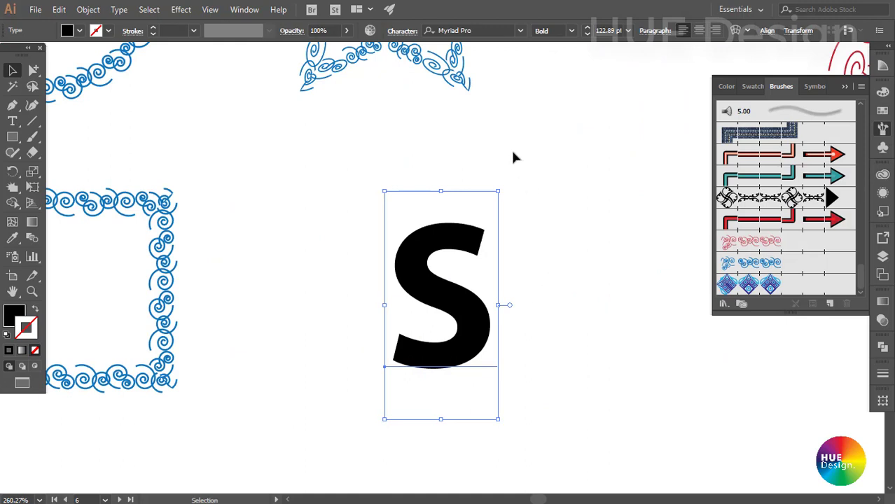
{"action": "left_click_drag", "start_coordinate": [500, 256], "coordinate": [462, 222]}
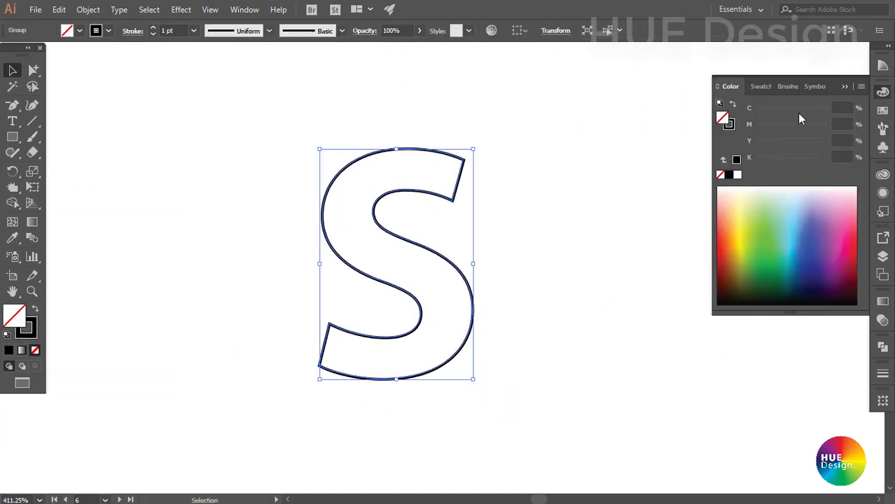
{"action": "left_click", "coordinate": [787, 87]}
{"action": "left_click", "coordinate": [760, 263]}
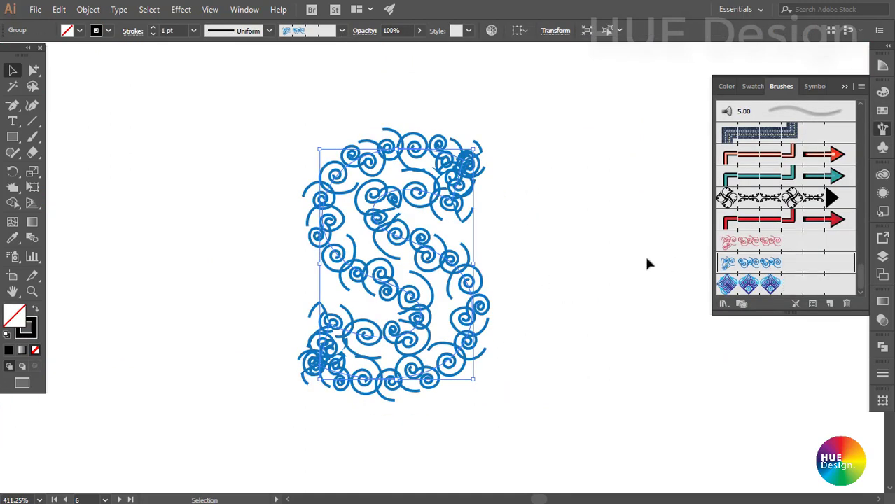
{"action": "left_click", "coordinate": [194, 30]}
{"action": "left_click", "coordinate": [203, 65]}
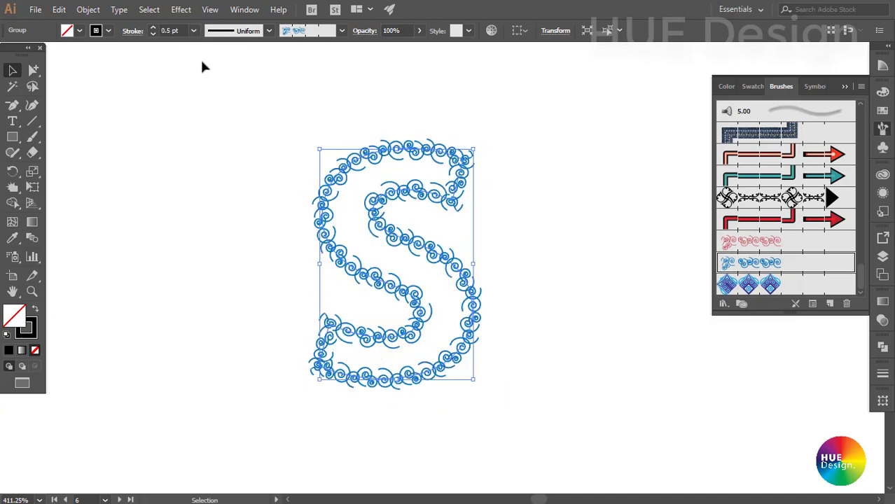
- Select the thick black outlined S copy instead of the swirl S
{"action": "left_click", "coordinate": [529, 265]}
{"action": "scroll", "coordinate": [346, 295], "scroll_direction": "right", "scroll_amount": 5}
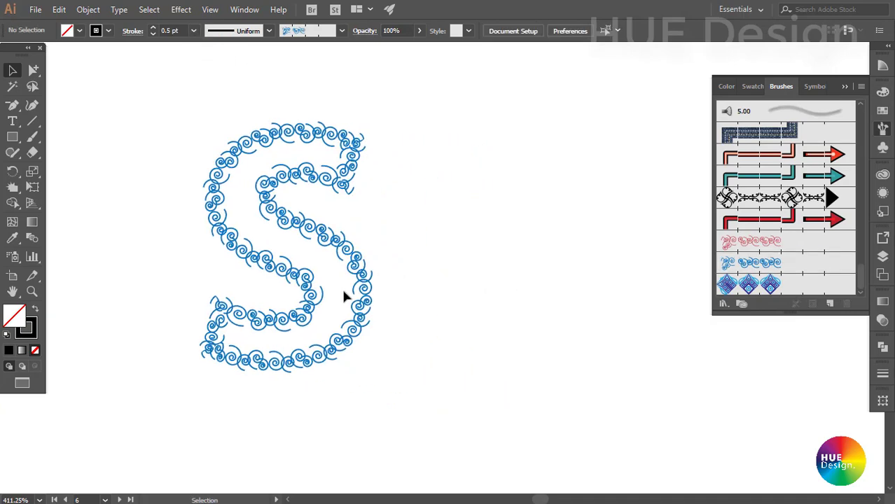
{"action": "left_click", "coordinate": [505, 280]}
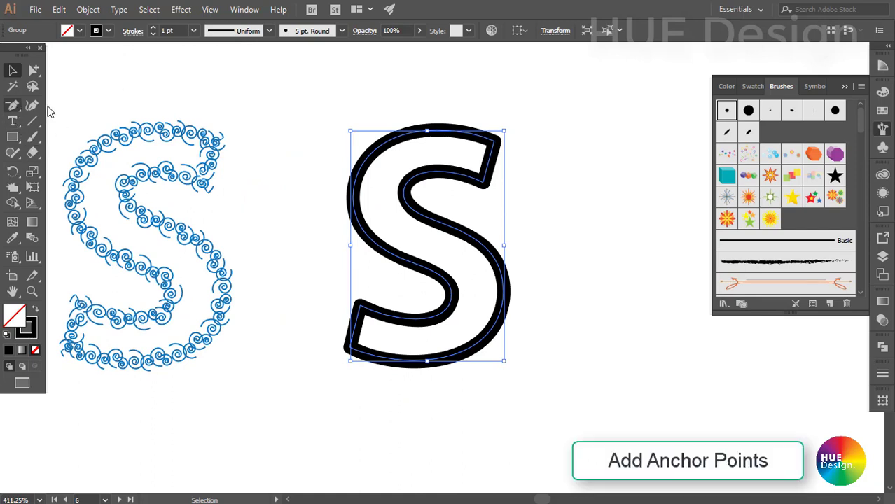
- Delete anchor points to open the S outline, then shift the path left
{"action": "key", "text": "a"}
{"action": "key", "text": "plus"}
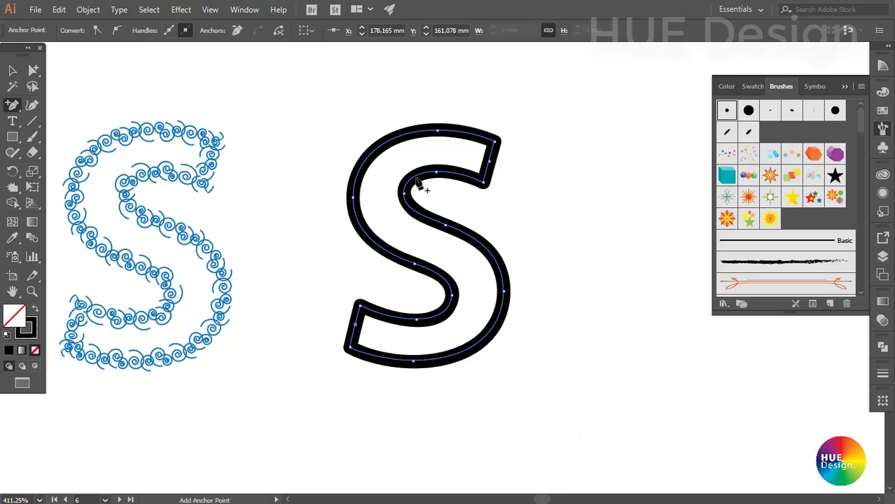
{"action": "key", "text": "a"}
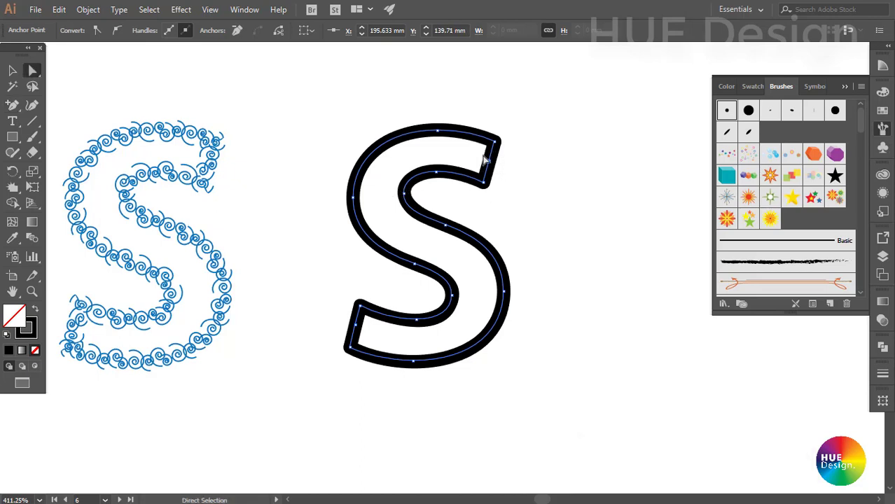
{"action": "key", "text": "Delete"}
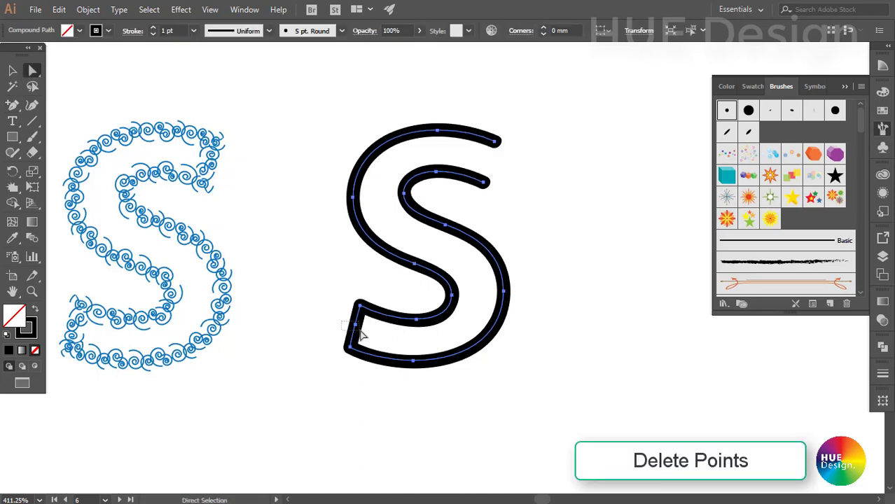
{"action": "left_click", "coordinate": [392, 269]}
{"action": "left_click", "coordinate": [459, 254]}
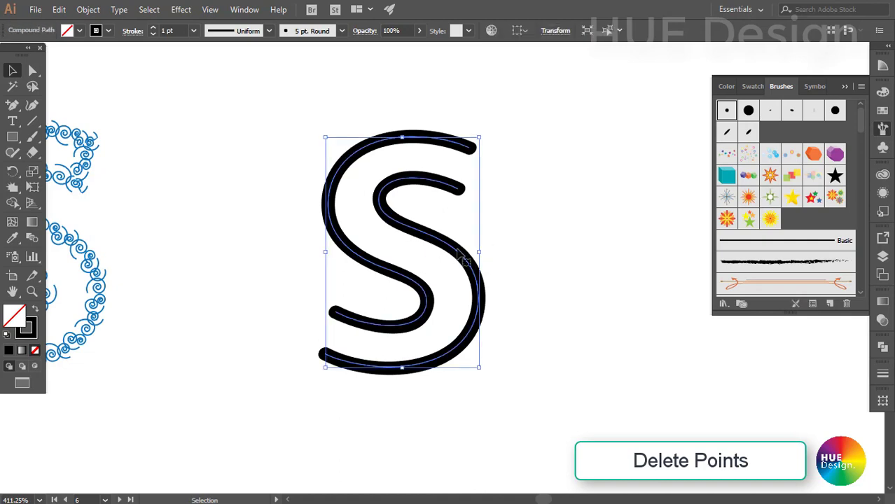
{"action": "left_click_drag", "start_coordinate": [460, 255], "coordinate": [398, 255]}
- Release the S compound path and select its inner and outer paths
{"action": "right_click", "coordinate": [348, 228]}
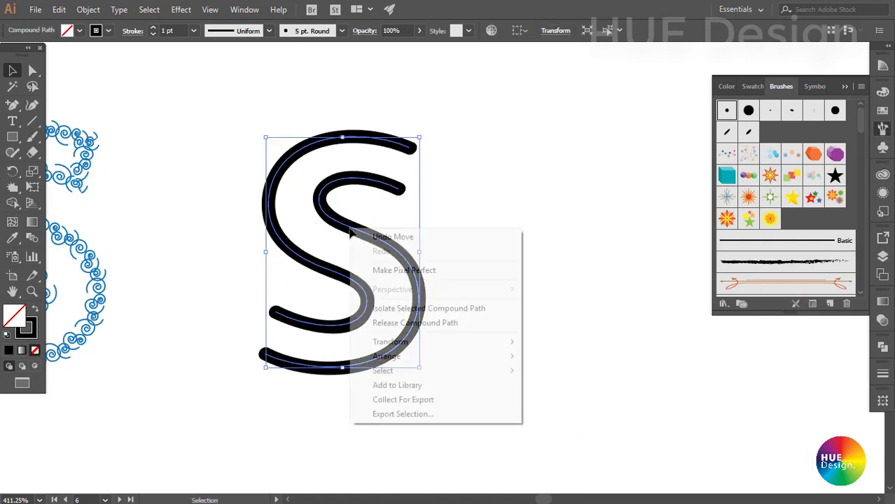
{"action": "left_click", "coordinate": [411, 327]}
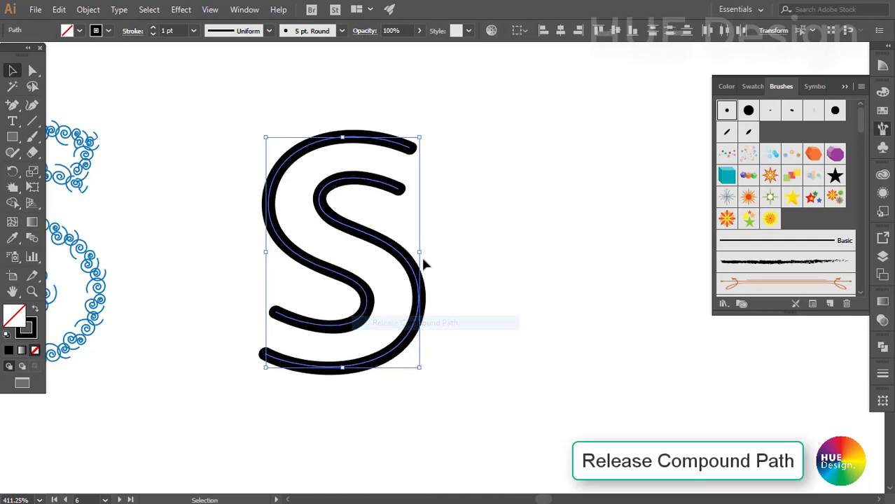
{"action": "left_click", "coordinate": [424, 250]}
{"action": "left_click", "coordinate": [378, 280]}
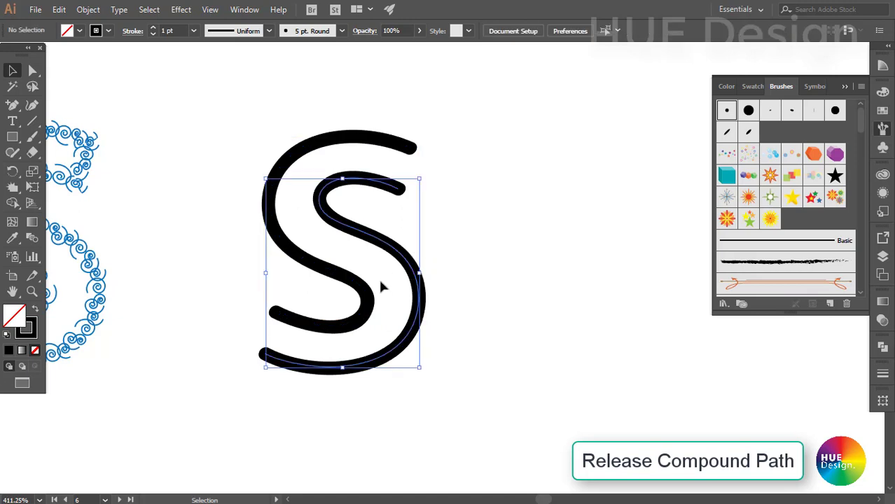
{"action": "left_click", "coordinate": [303, 313], "text": "shift"}
- Blend the inner and outer S paths with 1 step, creating a middle stroke
{"action": "double_click", "coordinate": [32, 239]}
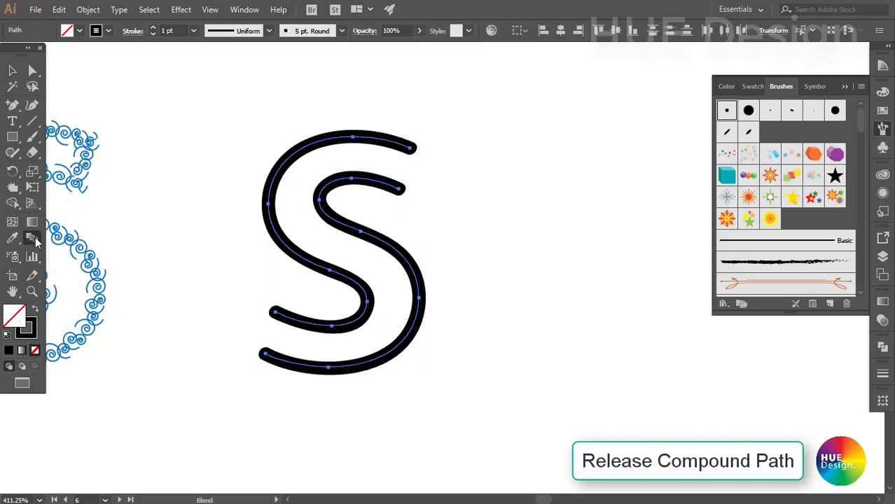
{"action": "left_click", "coordinate": [499, 119]}
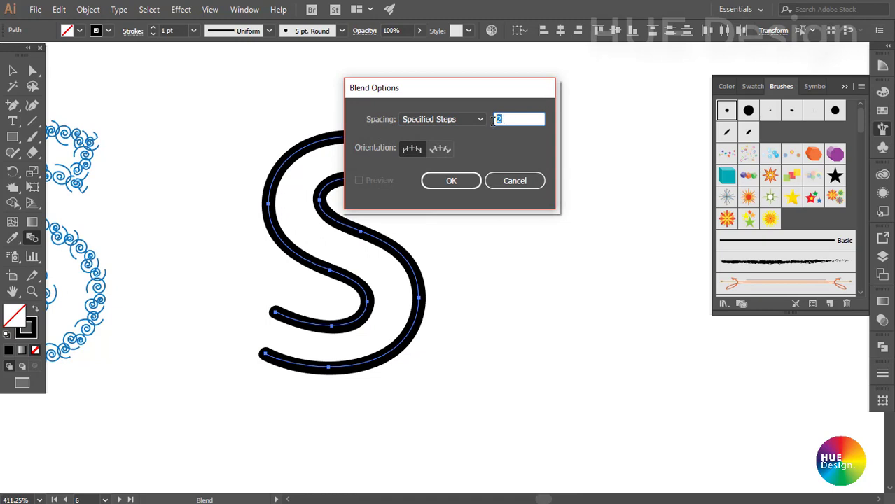
{"action": "left_click", "coordinate": [455, 182]}
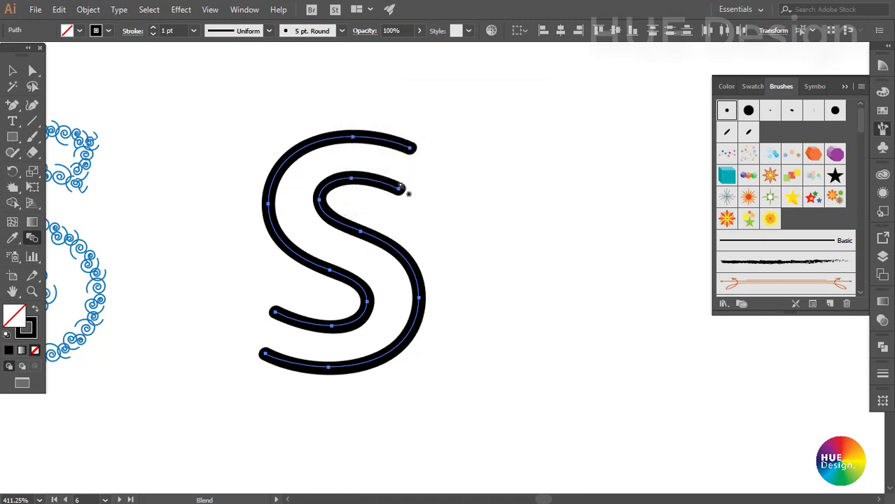
{"action": "left_click", "coordinate": [413, 149]}
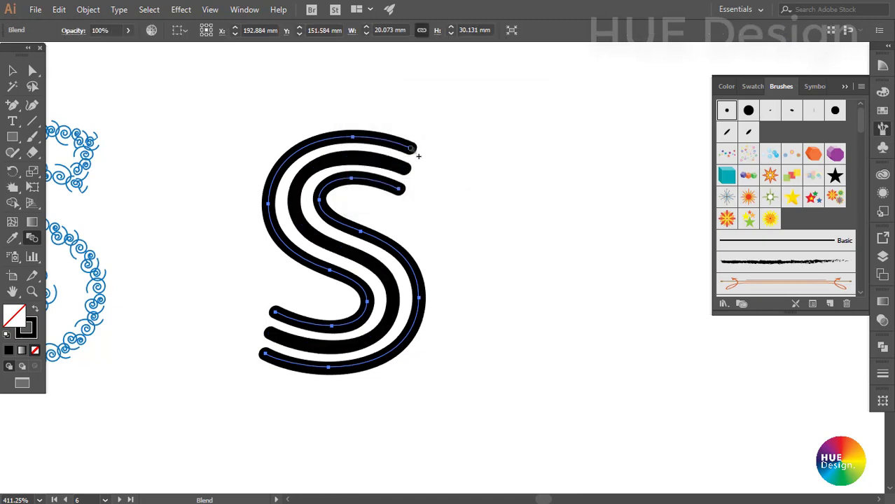
{"action": "left_click", "coordinate": [12, 70]}
- Expand the S blend into separate paths via Object > Blend > Expand
{"action": "left_click", "coordinate": [88, 9]}
{"action": "mouse_move", "coordinate": [138, 335]}
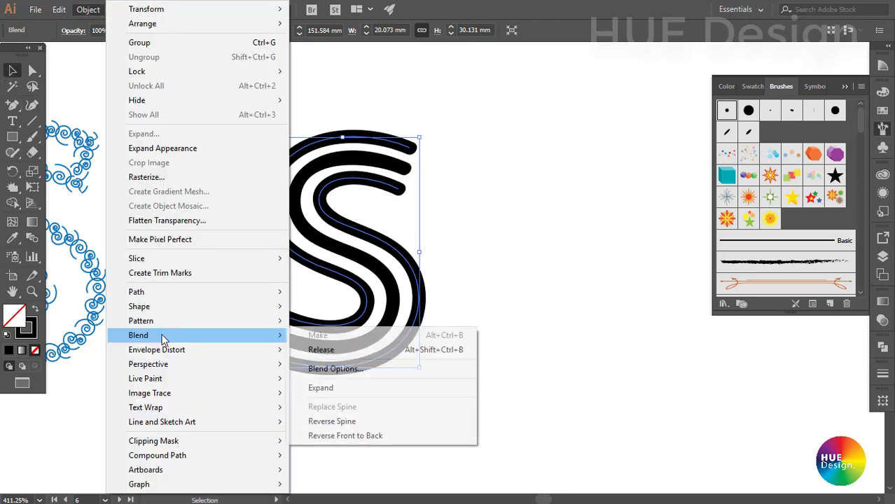
{"action": "left_click", "coordinate": [322, 388]}
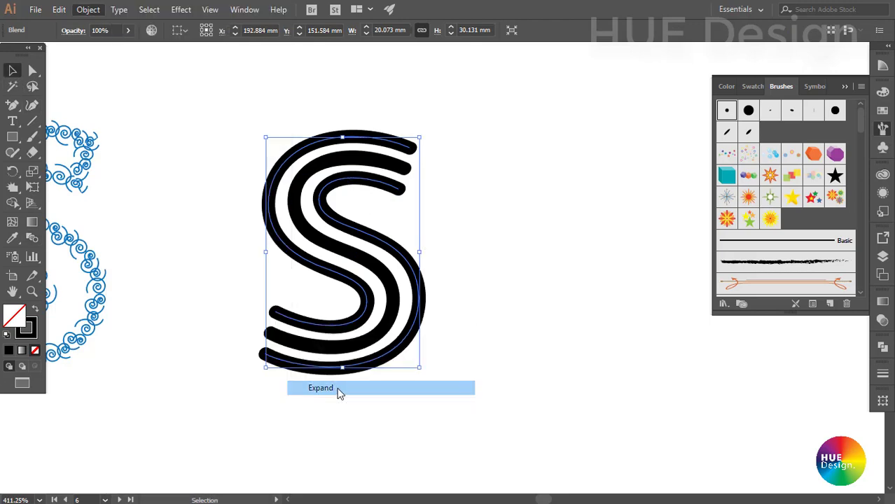
{"action": "left_click", "coordinate": [448, 315]}
{"action": "left_click", "coordinate": [418, 300]}
{"action": "key", "text": "a"}
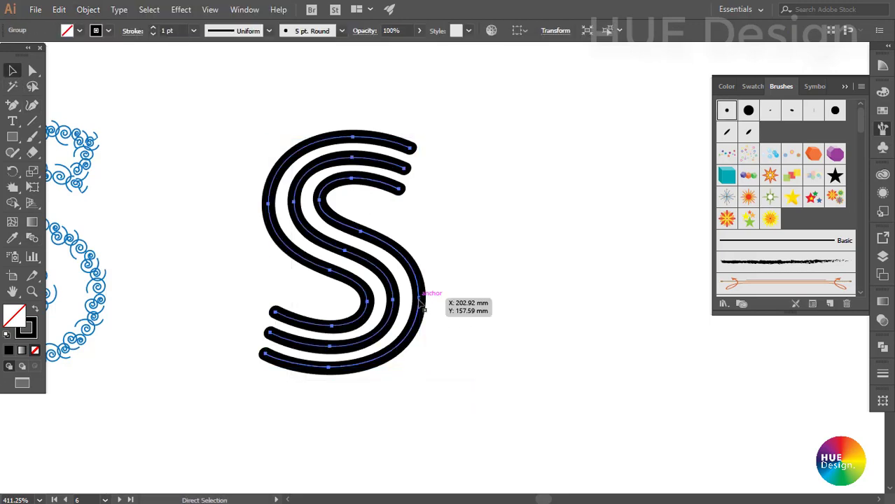
- Delete the outer S strokes, leaving only the middle S path
{"action": "left_click", "coordinate": [465, 294]}
{"action": "left_click", "coordinate": [423, 297]}
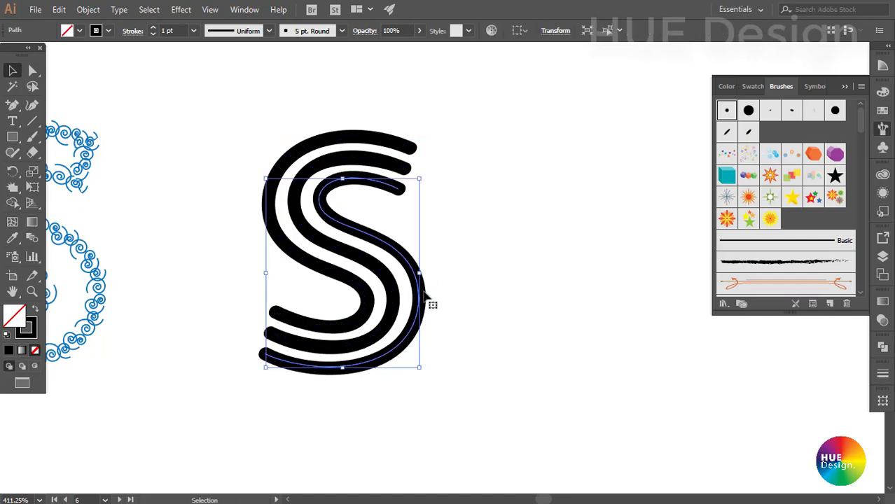
{"action": "key", "text": "Delete"}
{"action": "left_click", "coordinate": [319, 280]}
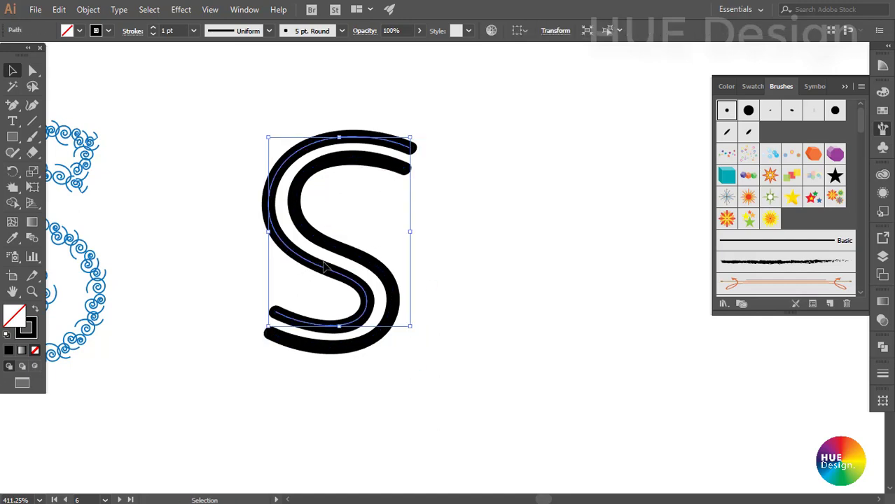
{"action": "left_click", "coordinate": [477, 282]}
{"action": "left_click", "coordinate": [399, 290]}
{"action": "left_click_drag", "start_coordinate": [349, 306], "coordinate": [481, 313]}
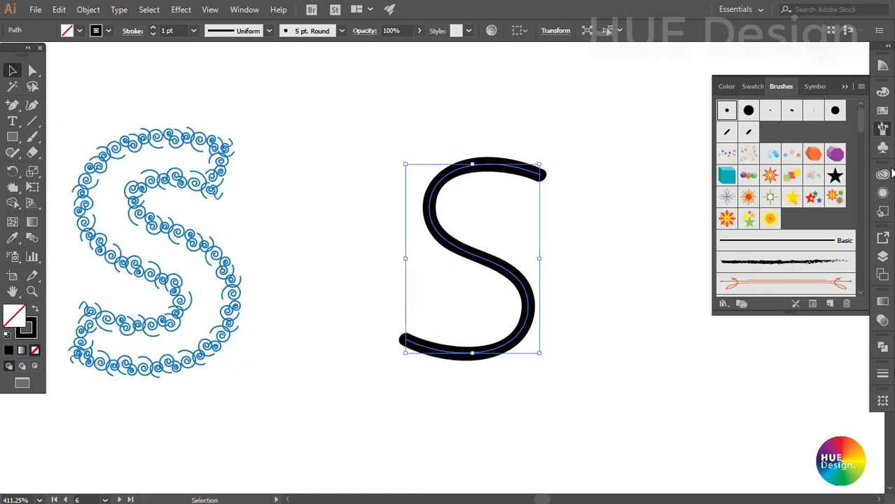
- Try flower scatter, streaked, red spiky and orange spiky brushes on the S stroke
{"action": "key", "text": "x"}
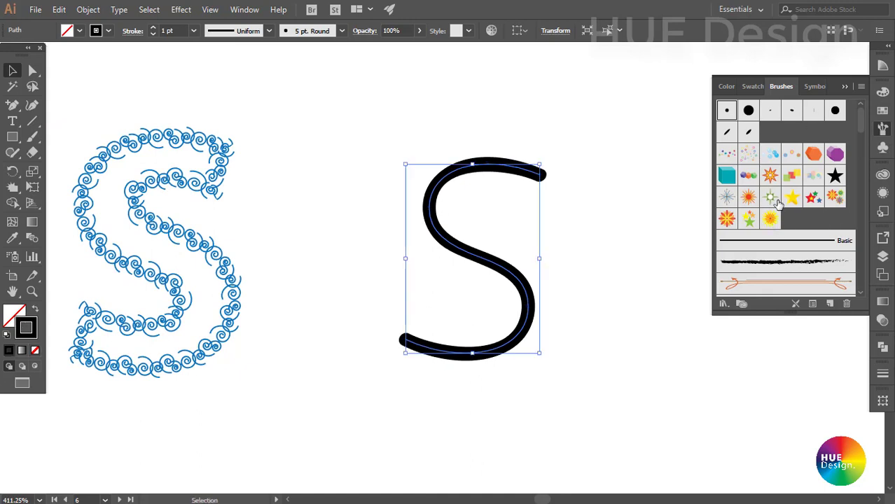
{"action": "left_click", "coordinate": [769, 220]}
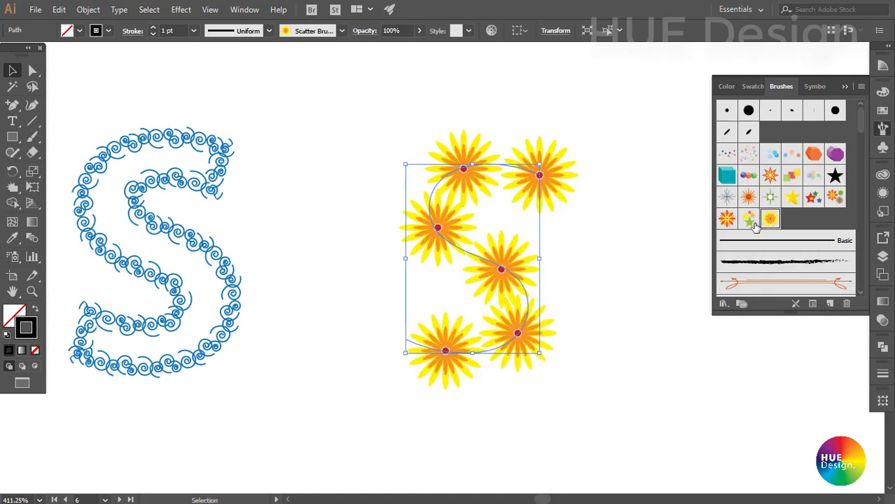
{"action": "scroll", "coordinate": [805, 252], "scroll_direction": "down", "scroll_amount": 3}
{"action": "scroll", "coordinate": [815, 256], "scroll_direction": "down", "scroll_amount": 3}
{"action": "scroll", "coordinate": [814, 259], "scroll_direction": "down", "scroll_amount": 3}
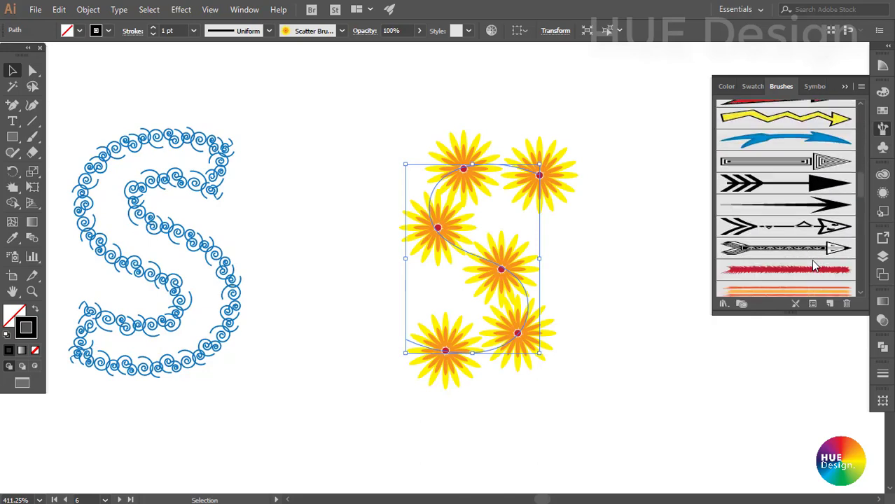
{"action": "scroll", "coordinate": [814, 262], "scroll_direction": "down", "scroll_amount": 3}
{"action": "scroll", "coordinate": [814, 265], "scroll_direction": "up", "scroll_amount": 3}
{"action": "left_click", "coordinate": [790, 218]}
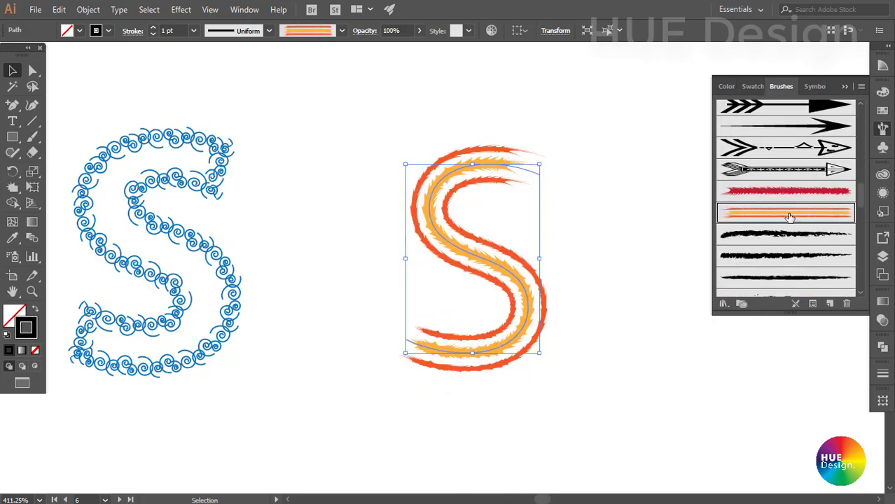
{"action": "left_click", "coordinate": [788, 192]}
{"action": "scroll", "coordinate": [781, 242], "scroll_direction": "down", "scroll_amount": 4}
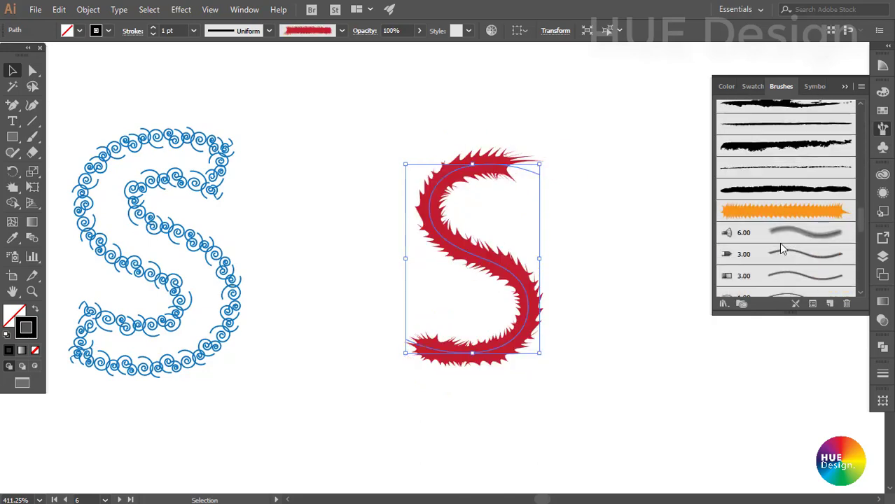
{"action": "scroll", "coordinate": [778, 242], "scroll_direction": "down", "scroll_amount": 2}
{"action": "left_click", "coordinate": [777, 172]}
{"action": "scroll", "coordinate": [788, 203], "scroll_direction": "down", "scroll_amount": 4}
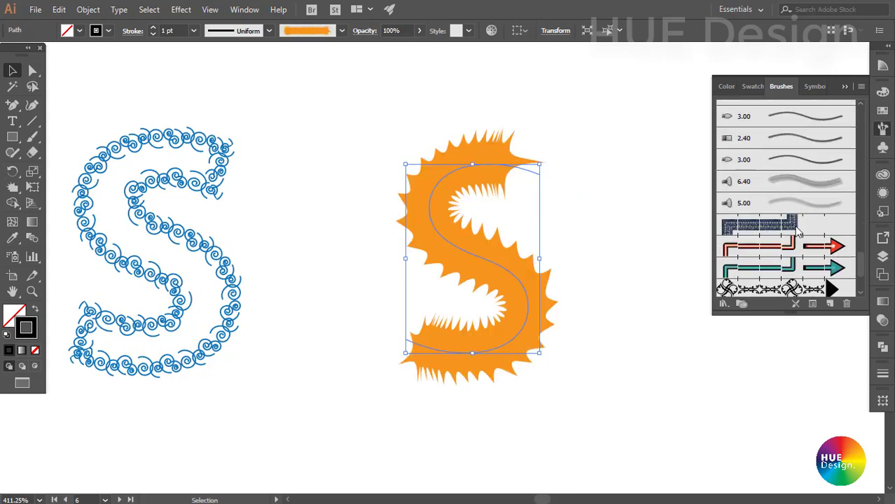
{"action": "scroll", "coordinate": [798, 233], "scroll_direction": "down", "scroll_amount": 4}
- Apply the blue swirl pattern brush to the S with a 0.5 pt stroke
{"action": "left_click", "coordinate": [768, 264]}
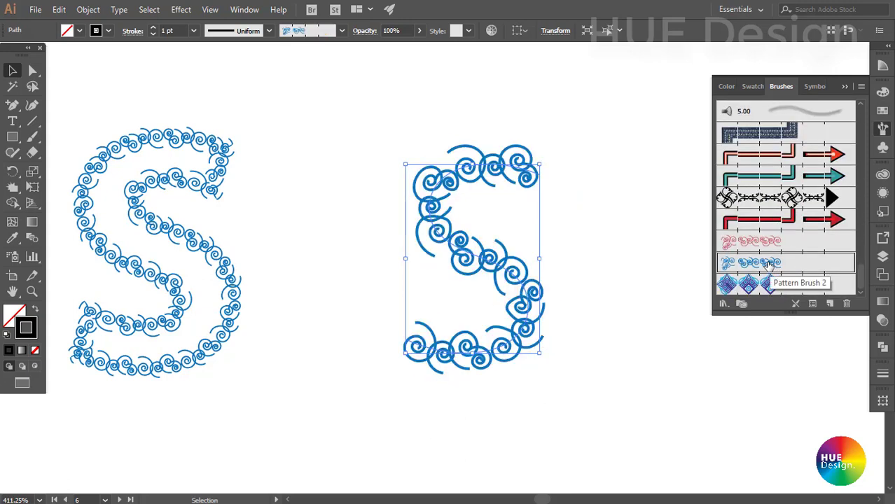
{"action": "left_click", "coordinate": [177, 31]}
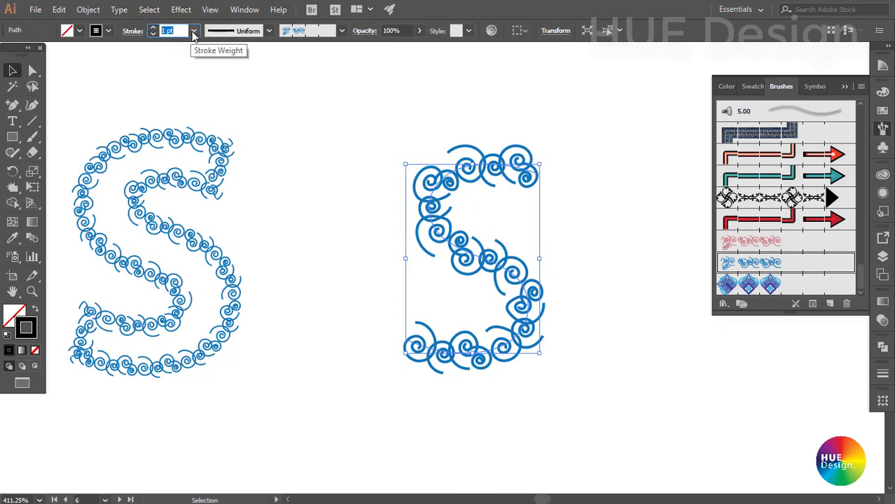
{"action": "left_click", "coordinate": [193, 31]}
{"action": "key", "text": "Escape"}
{"action": "type", "text": "0.5"}
{"action": "key", "text": "Return"}
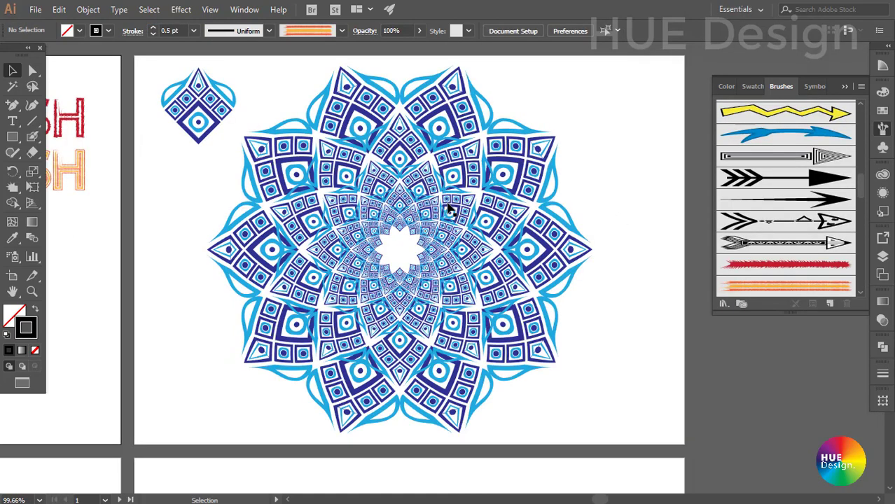
- Select and release the small diamond motif beside the blue mandala
{"action": "left_click", "coordinate": [215, 110]}
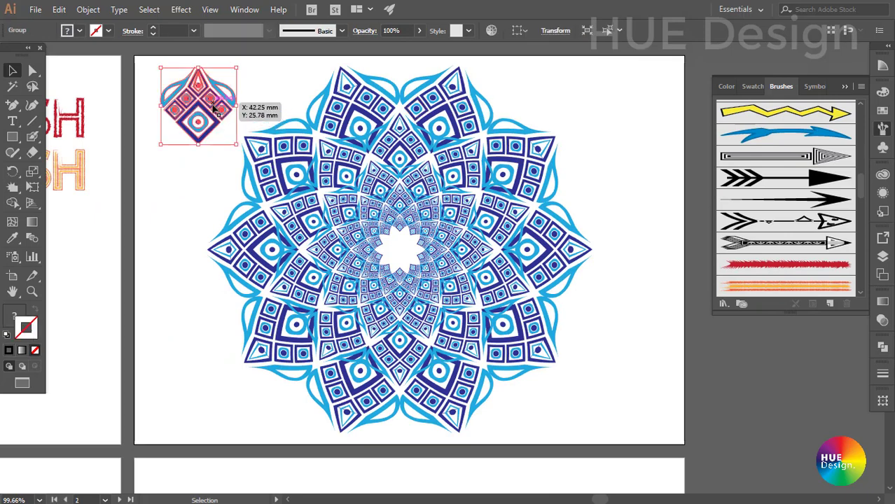
{"action": "left_click", "coordinate": [195, 158]}
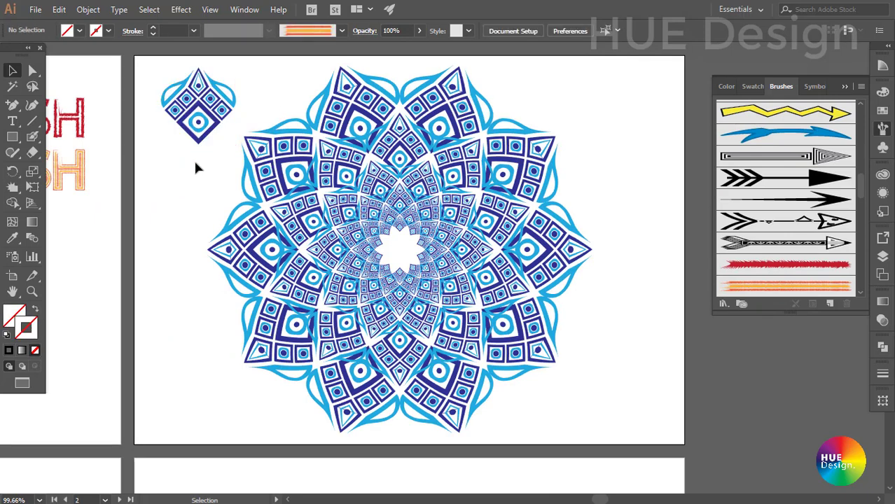
{"action": "left_click", "coordinate": [218, 89]}
{"action": "left_click", "coordinate": [165, 189]}
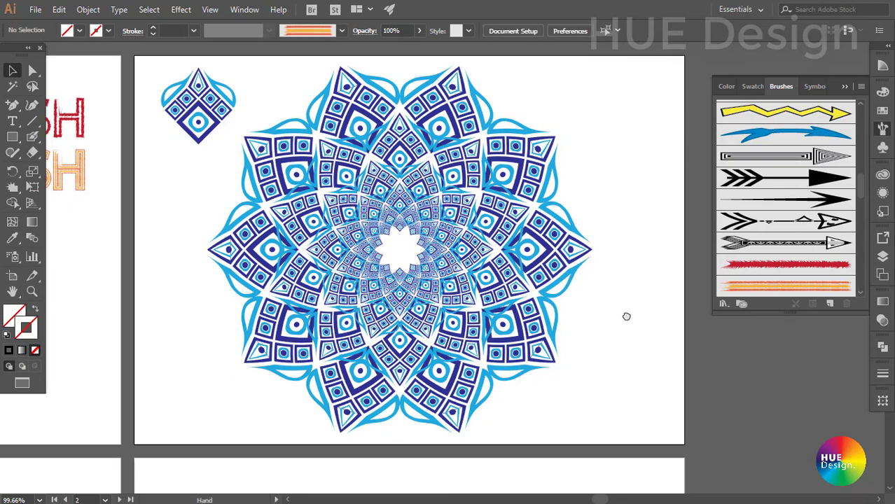
- Add a new artboard to the right of the mandala artwork
{"action": "left_click_drag", "start_coordinate": [625, 315], "coordinate": [453, 312]}
{"action": "left_click", "coordinate": [12, 275]}
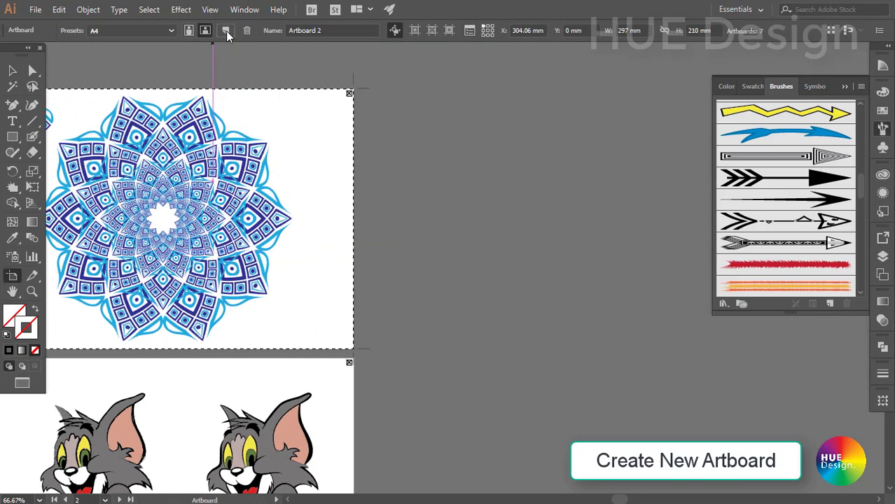
{"action": "left_click", "coordinate": [226, 30]}
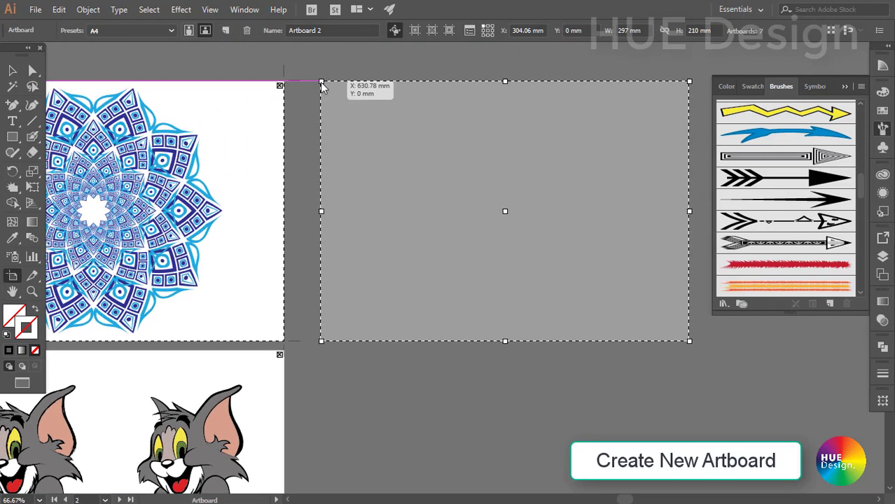
{"action": "left_click", "coordinate": [321, 82]}
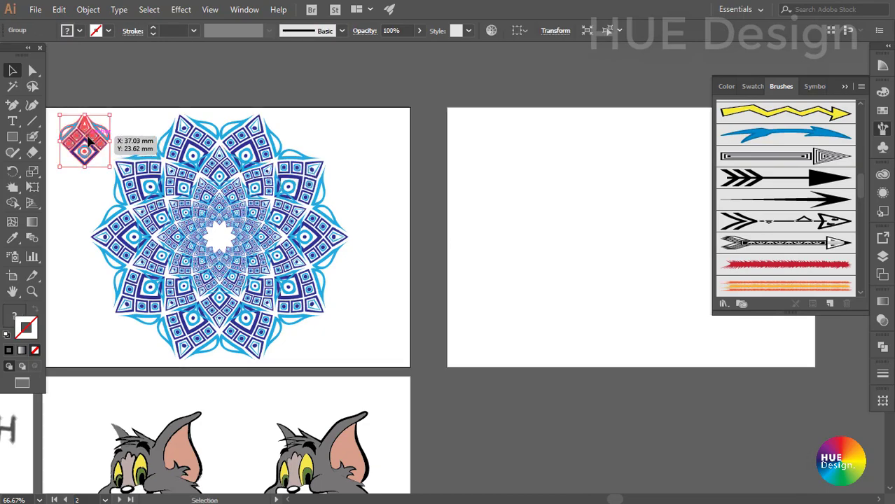
- Move the small diamond motif onto the new artboard and zoom in close on it
{"action": "mouse_move", "coordinate": [66, 105]}
{"action": "left_mouse_down"}
{"action": "mouse_move", "coordinate": [183, 179]}
{"action": "mouse_move", "coordinate": [245, 191]}
{"action": "left_mouse_up"}
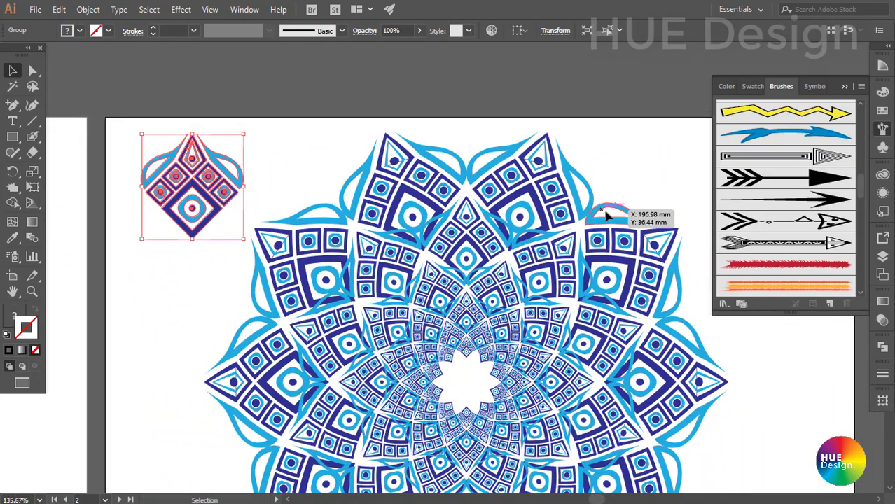
{"action": "key", "text": "ctrl+x"}
{"action": "scroll", "coordinate": [632, 240], "scroll_direction": "right", "scroll_amount": 6}
{"action": "scroll", "coordinate": [473, 271], "scroll_direction": "right", "scroll_amount": 3}
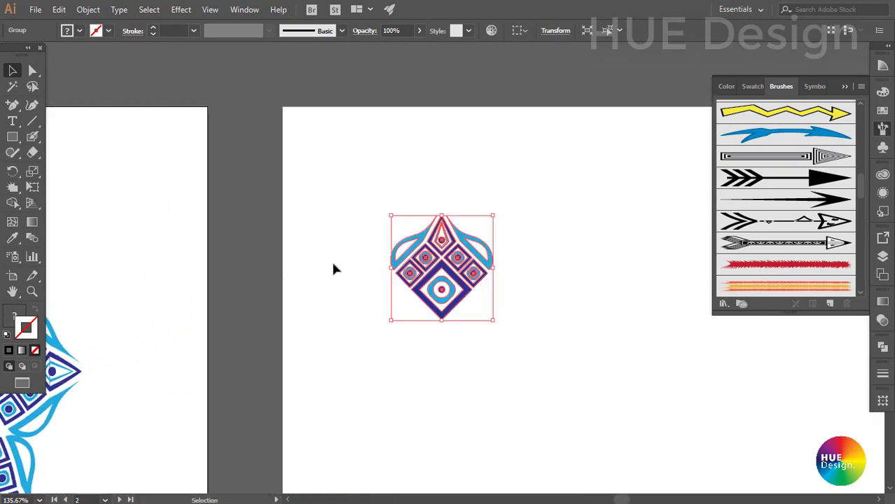
{"action": "key", "text": "ctrl+v"}
{"action": "left_click_drag", "start_coordinate": [429, 269], "coordinate": [379, 195]}
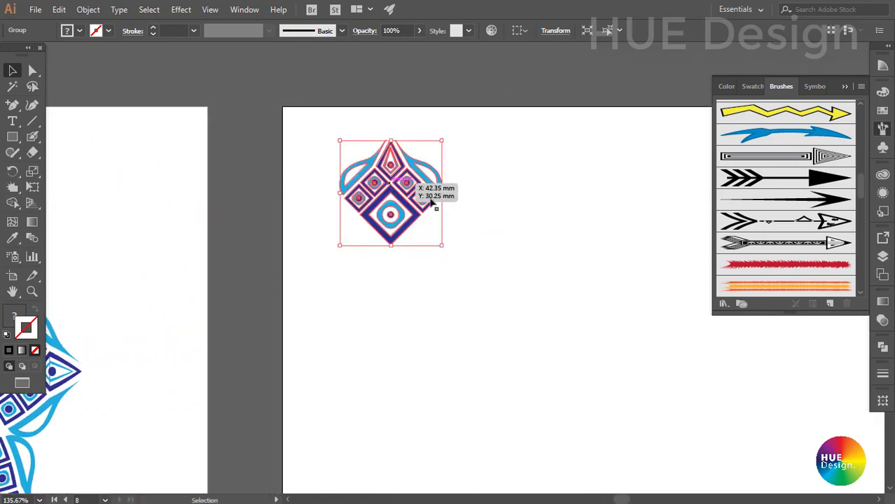
{"action": "left_click_drag", "start_coordinate": [435, 210], "coordinate": [396, 208]}
{"action": "key", "text": "ctrl+shift+a"}
{"action": "scroll", "coordinate": [396, 208], "scroll_direction": "up", "scroll_amount": 3}
{"action": "key", "text": "m"}
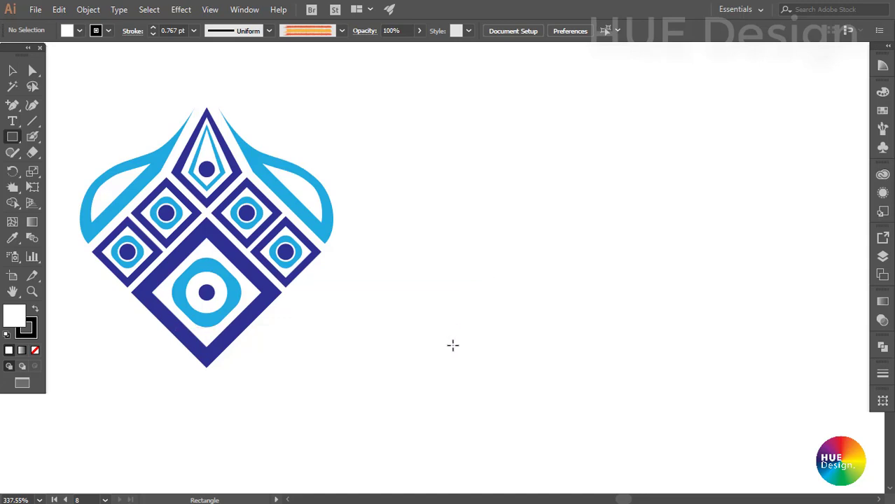
- Draw a square beside the motif and paste a front copy shrunk to 14.63 mm
{"action": "left_click_drag", "start_coordinate": [452, 346], "coordinate": [574, 225]}
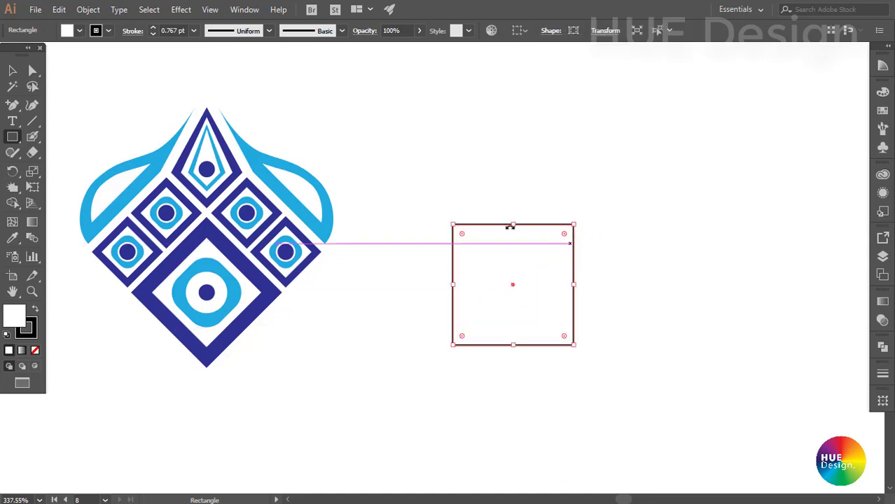
{"action": "key", "text": "v"}
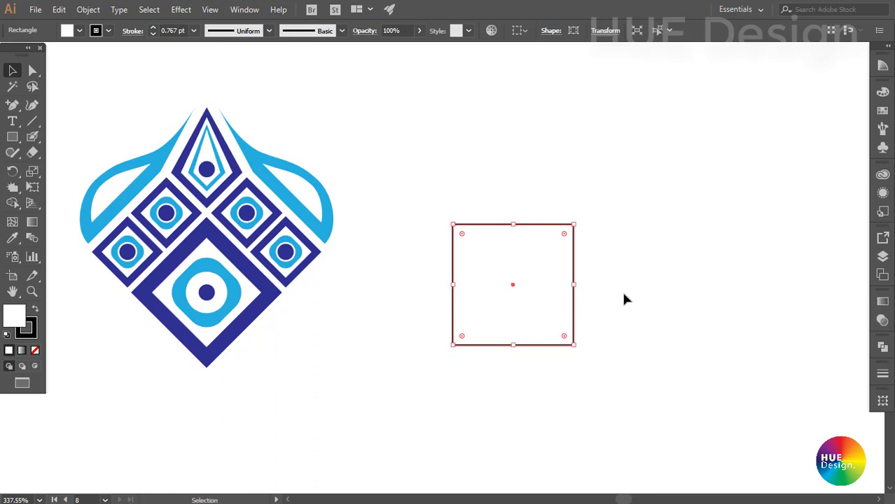
{"action": "key", "text": "a"}
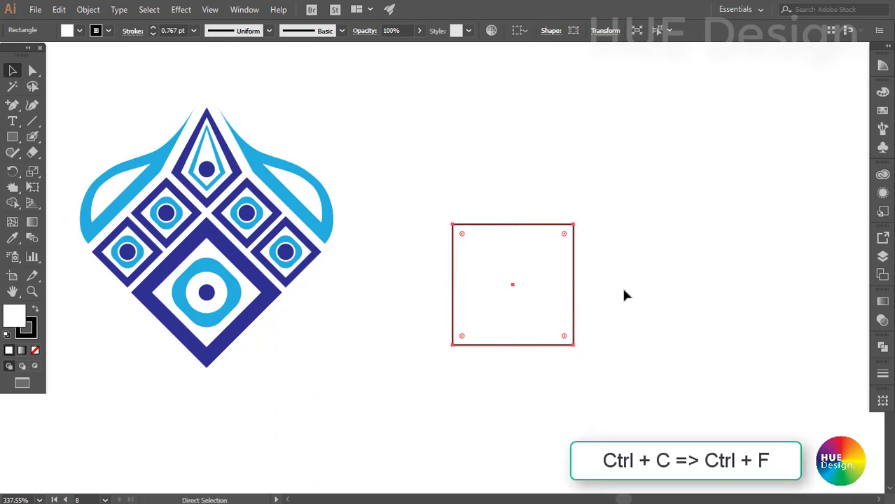
{"action": "key", "text": "ctrl+f"}
{"action": "left_click_drag", "start_coordinate": [574, 225], "coordinate": [560, 235]}
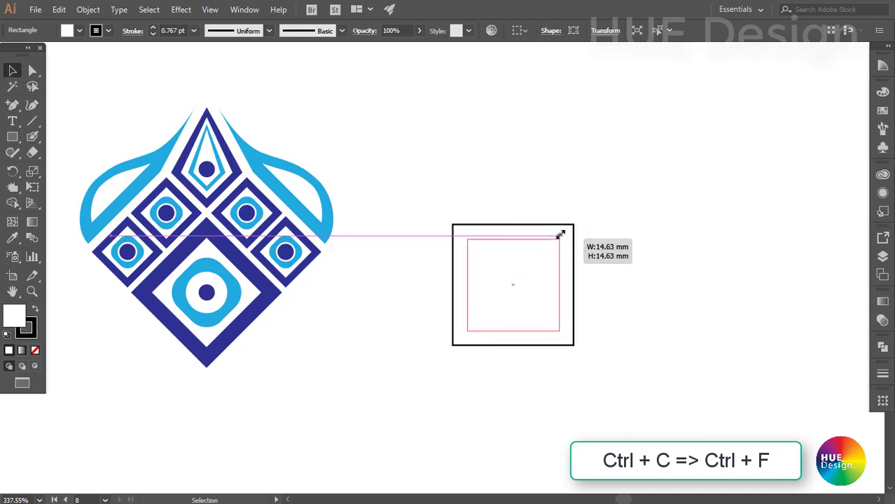
- Cut the smaller square out of the larger one with Pathfinder Minus Front
{"action": "left_click_drag", "start_coordinate": [509, 206], "coordinate": [761, 317]}
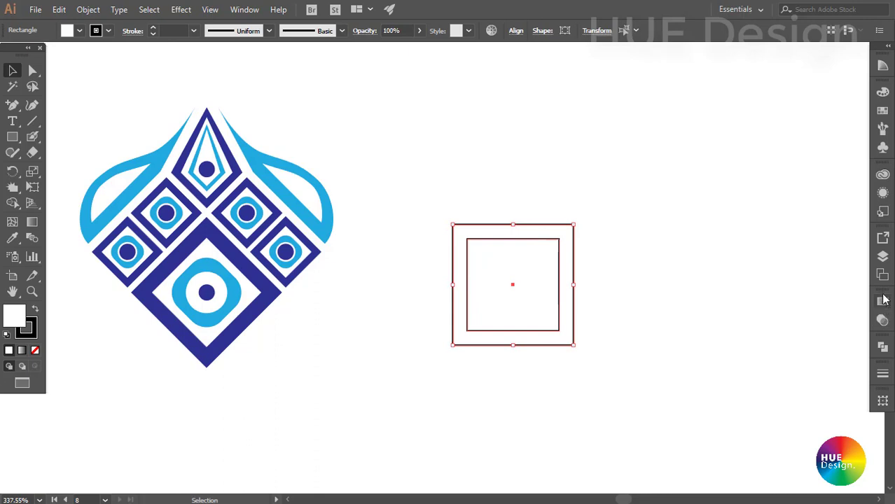
{"action": "left_click", "coordinate": [882, 343]}
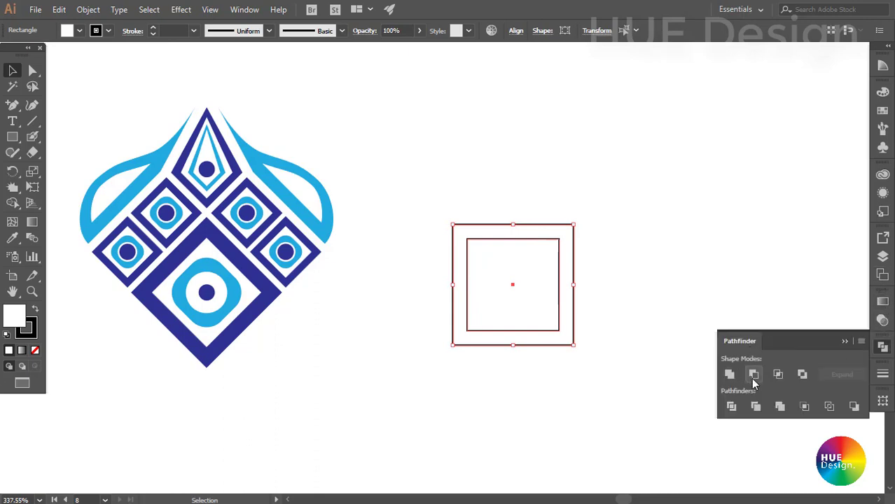
{"action": "left_click", "coordinate": [754, 375]}
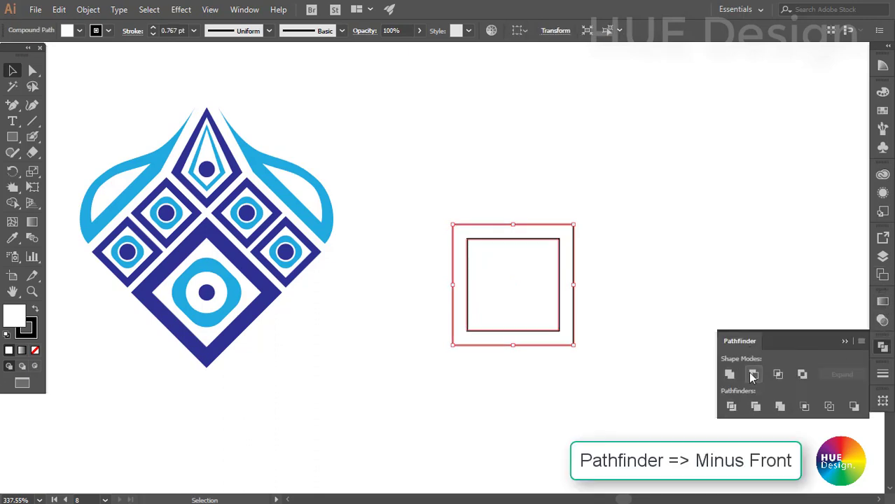
{"action": "left_click", "coordinate": [479, 188]}
{"action": "left_click", "coordinate": [574, 258]}
{"action": "left_click", "coordinate": [882, 110]}
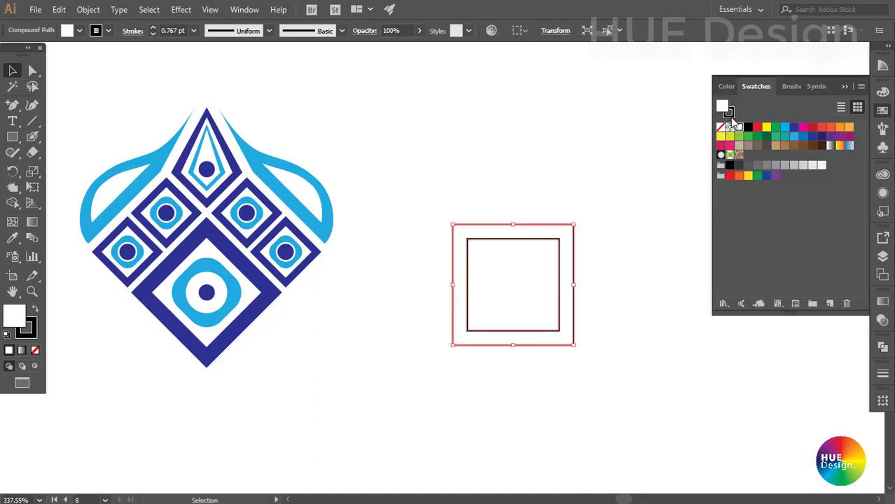
- Fill the square frame navy and set its stroke to None
{"action": "left_click", "coordinate": [803, 136]}
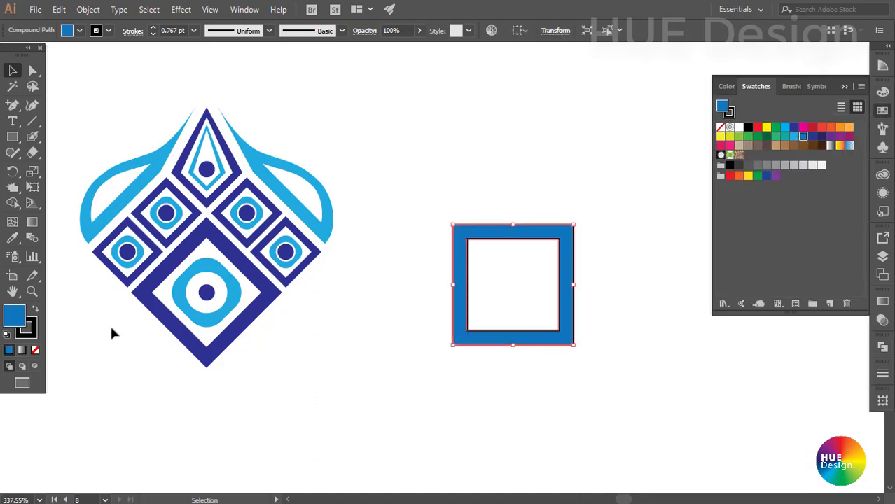
{"action": "left_click", "coordinate": [31, 332]}
{"action": "left_click", "coordinate": [35, 350]}
{"action": "left_click", "coordinate": [13, 315]}
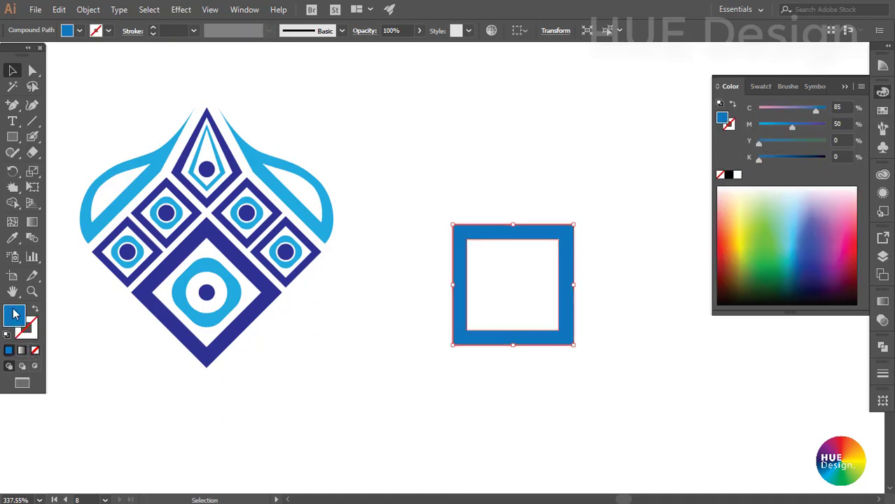
{"action": "left_click", "coordinate": [883, 117]}
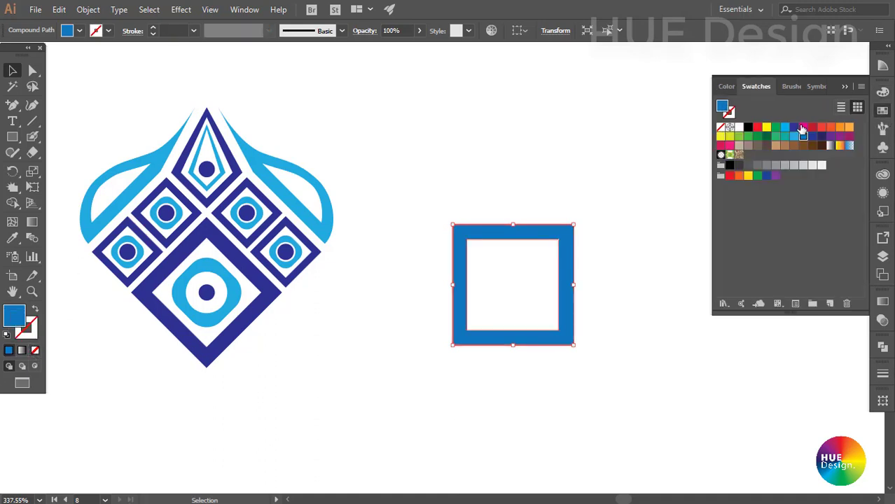
{"action": "left_click", "coordinate": [812, 136]}
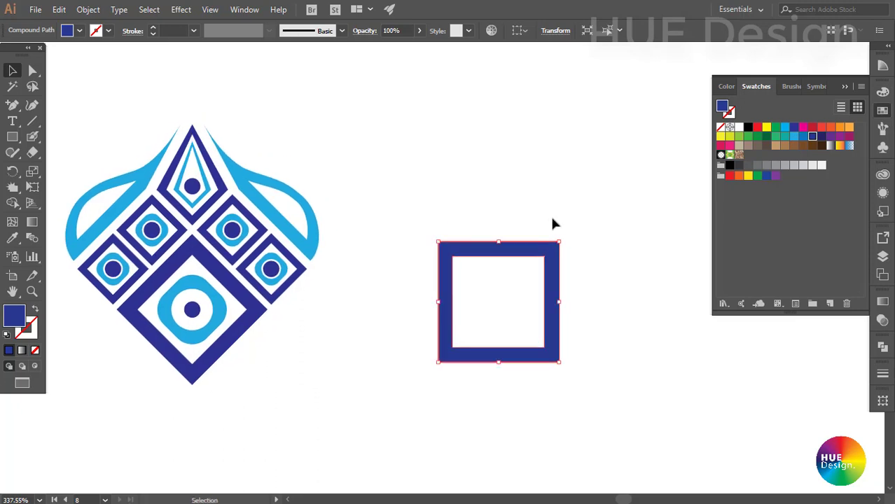
- Add a front copy of the frame scaled to 11.91 mm and fill it light blue
{"action": "key", "text": "a"}
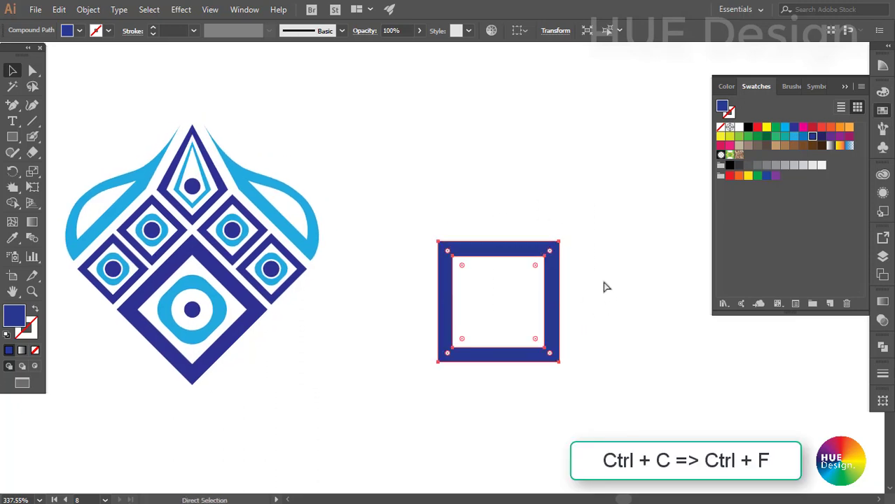
{"action": "key", "text": "v"}
{"action": "left_click_drag", "start_coordinate": [558, 243], "coordinate": [537, 255]}
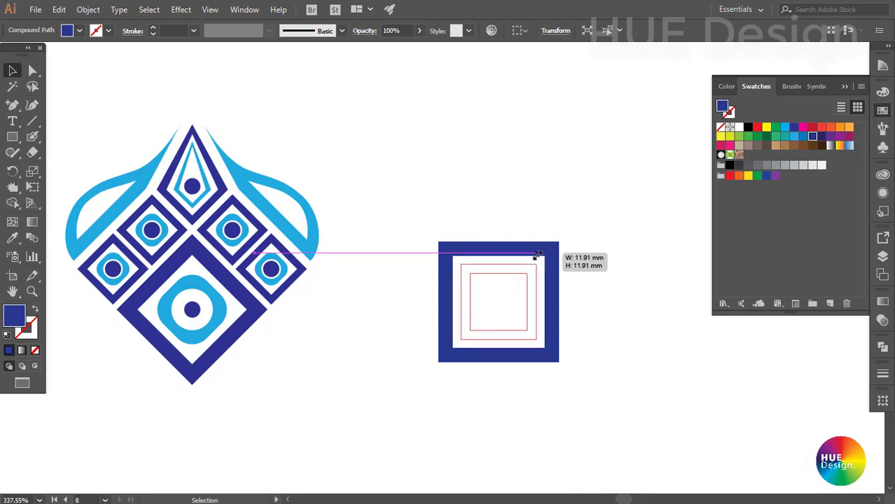
{"action": "left_click_drag", "start_coordinate": [537, 255], "coordinate": [536, 264]}
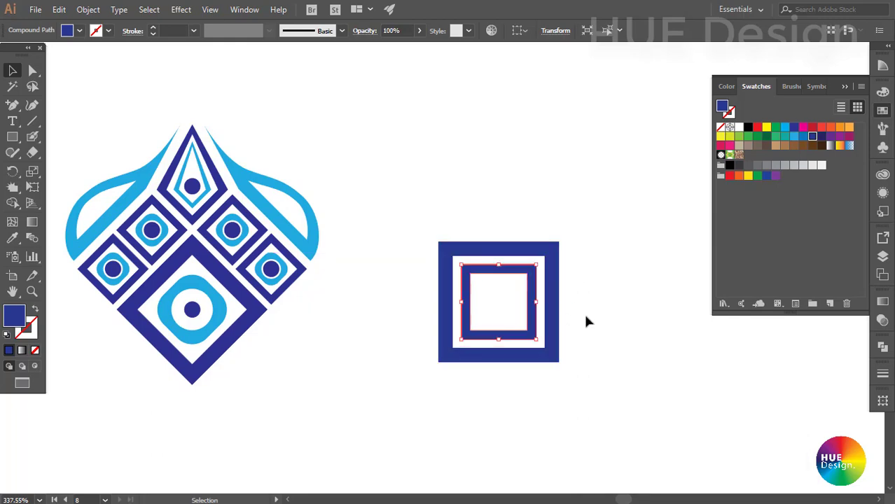
{"action": "left_click_drag", "start_coordinate": [583, 334], "coordinate": [569, 323]}
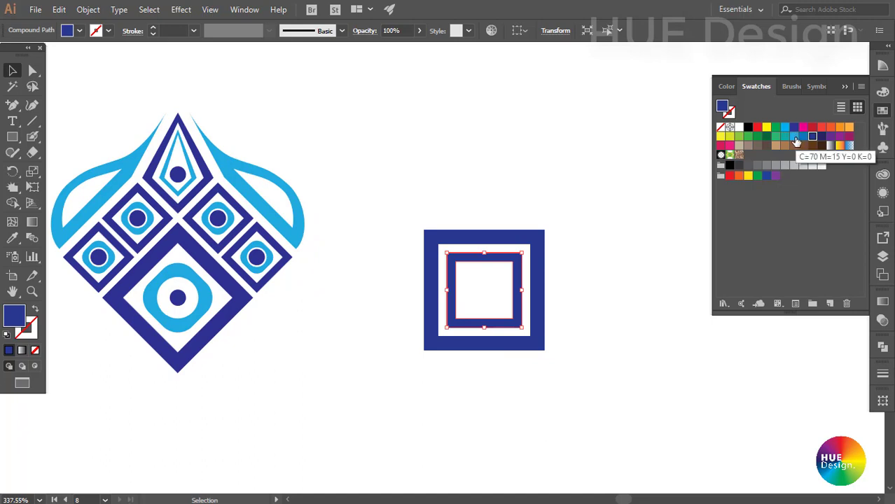
{"action": "left_click", "coordinate": [795, 139]}
{"action": "left_click_drag", "start_coordinate": [576, 303], "coordinate": [587, 301]}
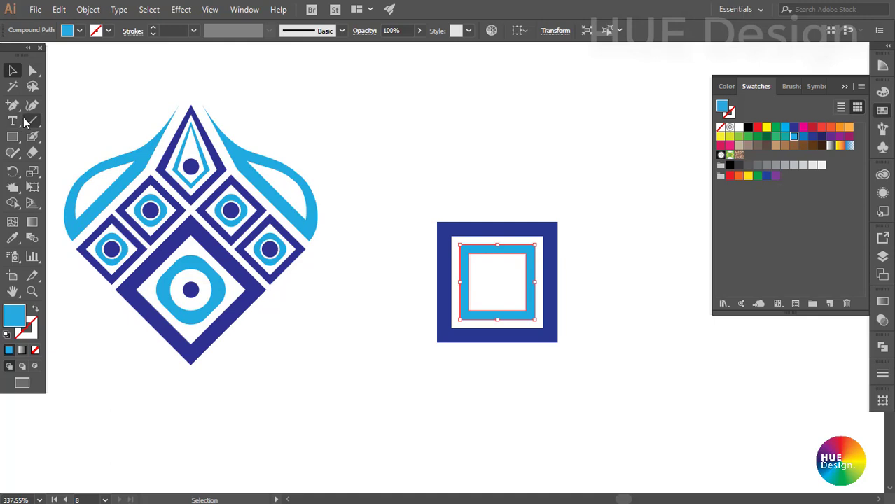
- Round the inner light blue frame's corners to a 4.53 mm radius
{"action": "left_click", "coordinate": [33, 70]}
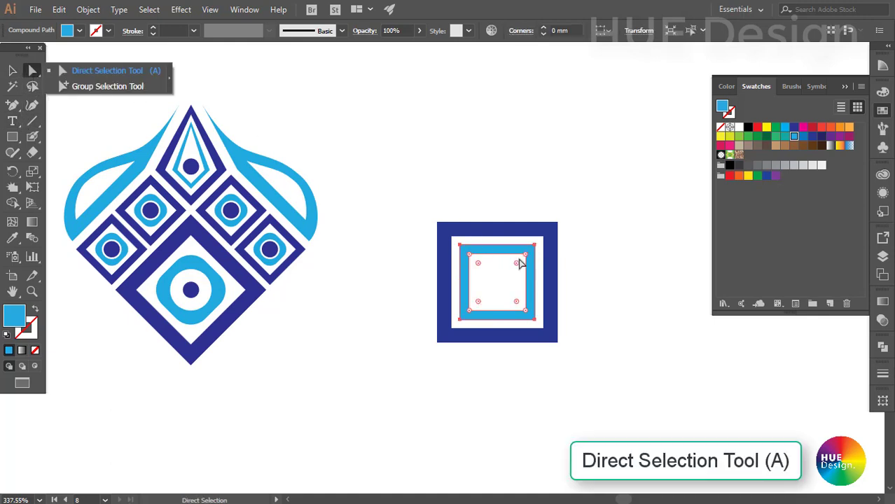
{"action": "left_click_drag", "start_coordinate": [516, 264], "coordinate": [496, 289]}
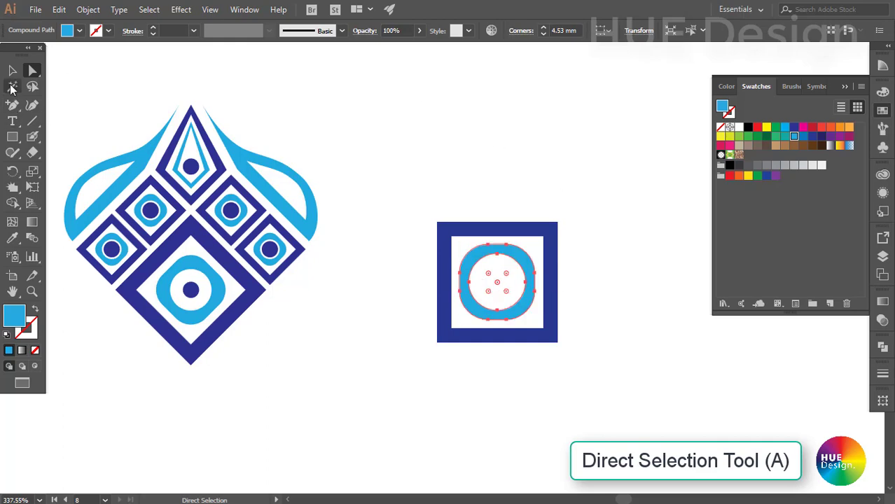
{"action": "left_click", "coordinate": [12, 70]}
- Select the whole square motif and rotate it into a diamond
{"action": "left_click", "coordinate": [503, 176]}
{"action": "left_click_drag", "start_coordinate": [576, 280], "coordinate": [583, 306]}
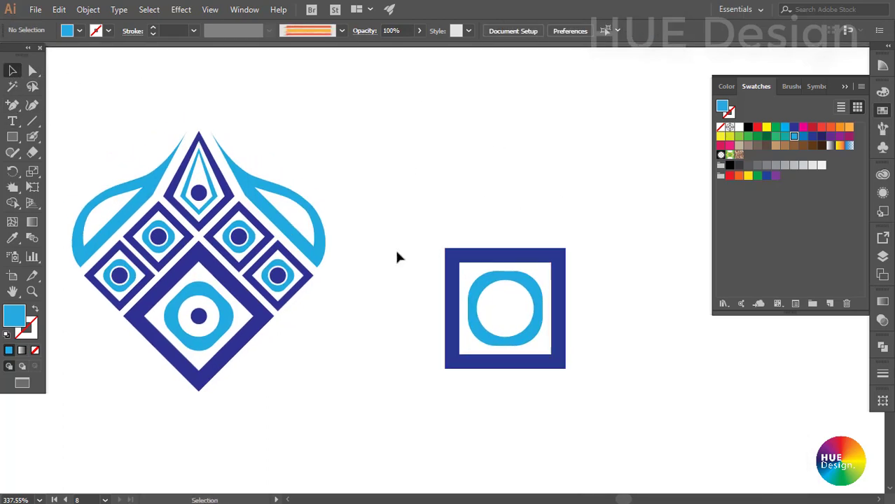
{"action": "mouse_move", "coordinate": [386, 195]}
{"action": "left_mouse_down"}
{"action": "mouse_move", "coordinate": [621, 429]}
{"action": "mouse_move", "coordinate": [595, 319]}
{"action": "left_mouse_up"}
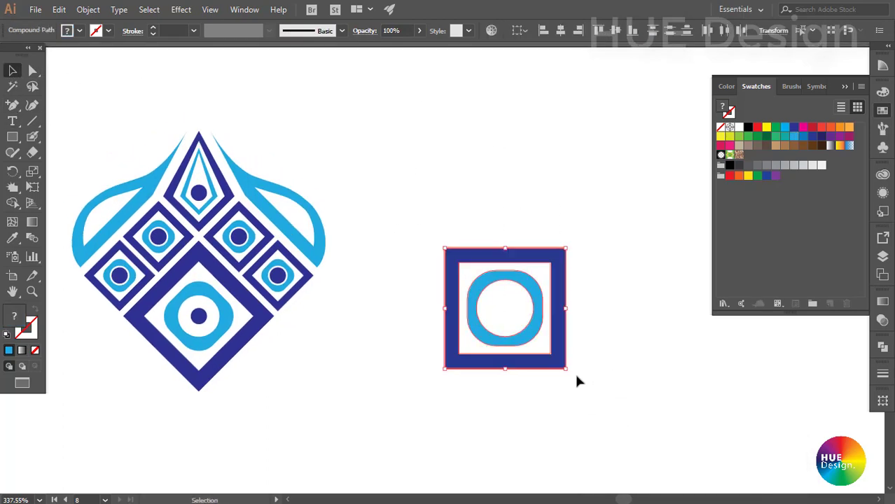
{"action": "mouse_move", "coordinate": [571, 371]}
{"action": "left_mouse_down"}
{"action": "mouse_move", "coordinate": [582, 271]}
{"action": "mouse_move", "coordinate": [592, 304]}
{"action": "left_mouse_up"}
- Shrink the ring's inner circle to make the blue ring thicker
{"action": "left_click", "coordinate": [579, 255]}
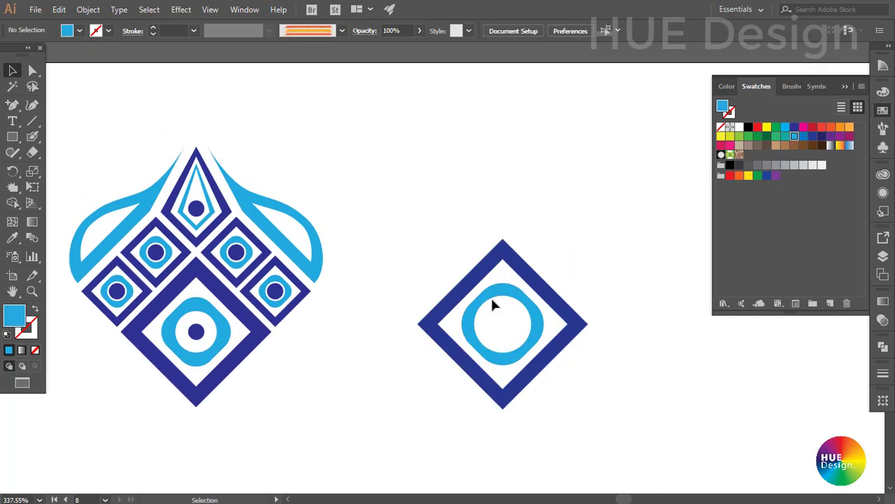
{"action": "left_click", "coordinate": [33, 72]}
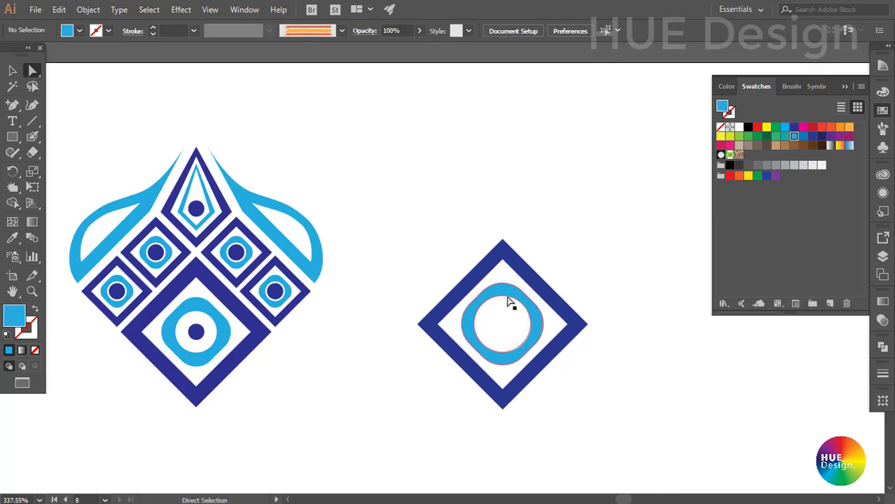
{"action": "left_click", "coordinate": [503, 301]}
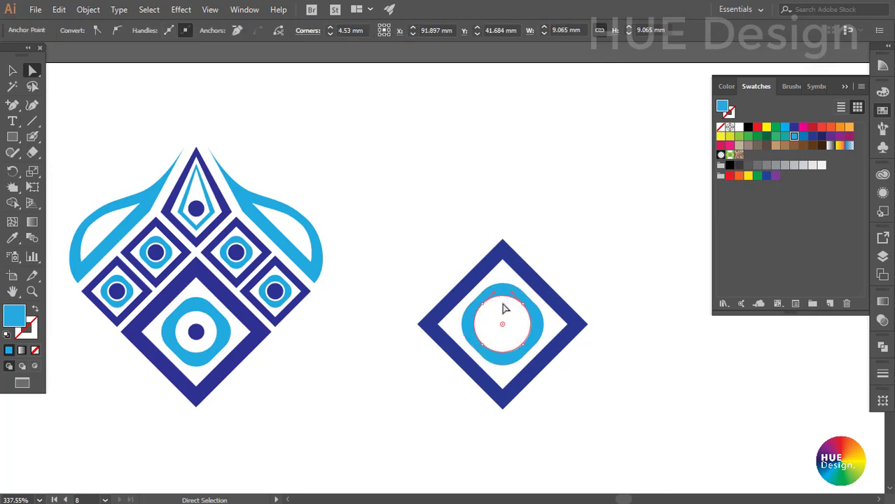
{"action": "scroll", "coordinate": [473, 262], "scroll_direction": "up", "scroll_amount": 2}
{"action": "left_click_drag", "start_coordinate": [562, 396], "coordinate": [539, 363]}
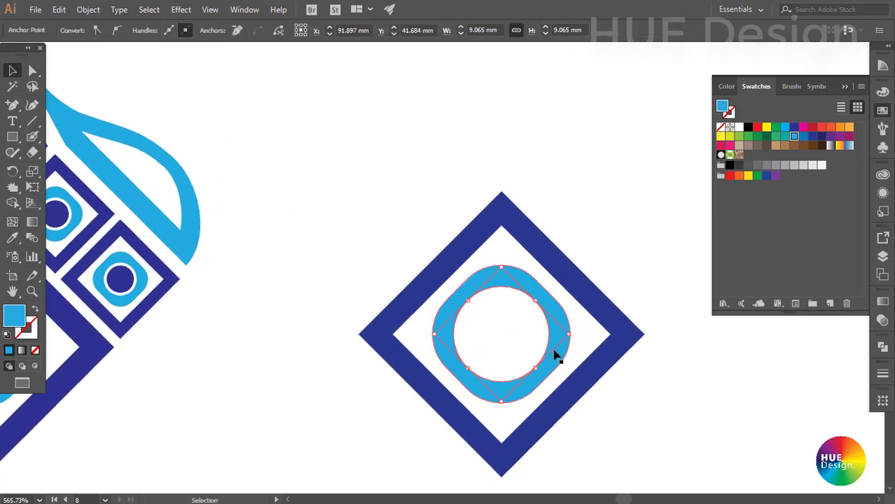
{"action": "left_click_drag", "start_coordinate": [570, 336], "coordinate": [561, 335]}
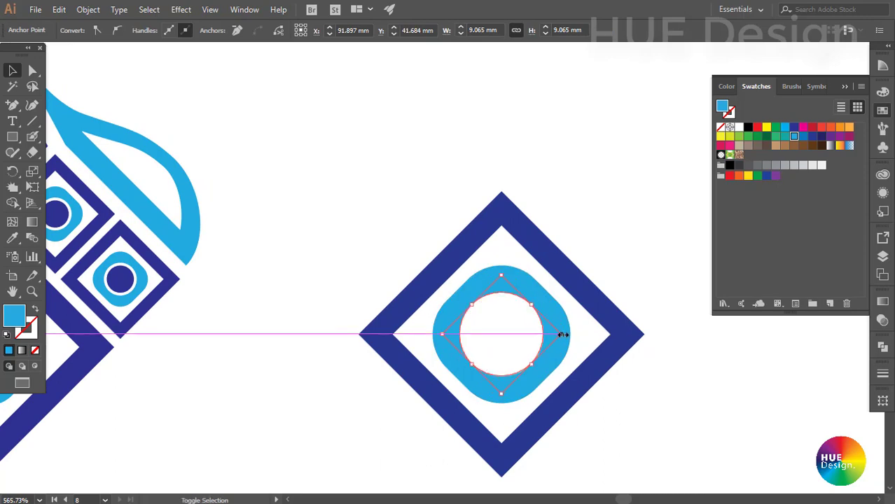
{"action": "left_click", "coordinate": [661, 370]}
- Shrink the diamond frame's inner white square to thicken the dark blue frame
{"action": "key", "text": "ctrl+minus"}
{"action": "key", "text": "ctrl+minus"}
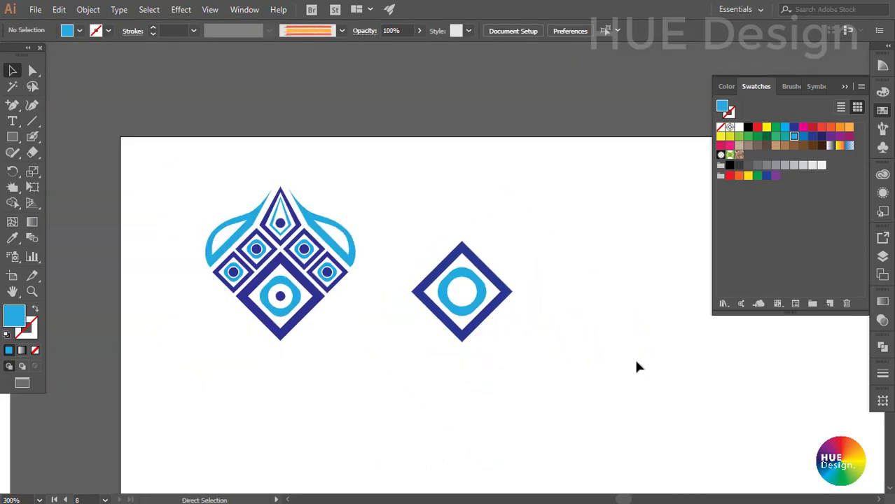
{"action": "left_click_drag", "start_coordinate": [521, 336], "coordinate": [538, 365]}
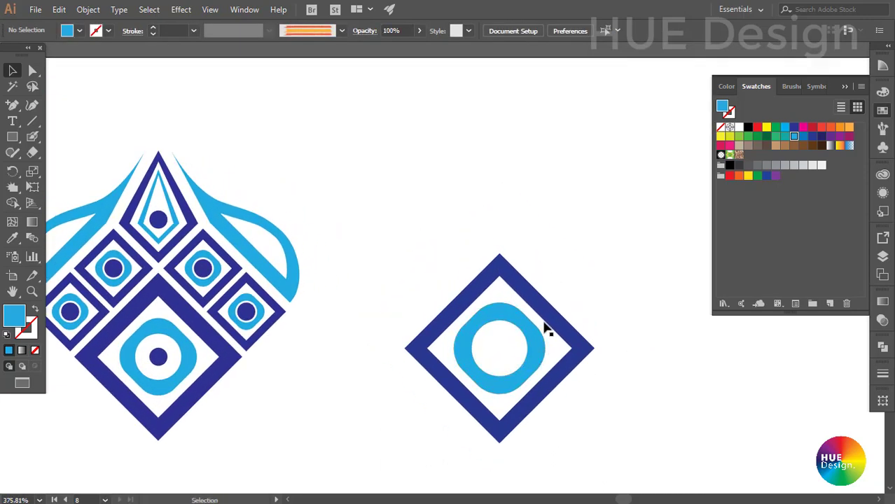
{"action": "scroll", "coordinate": [546, 329], "scroll_direction": "up", "scroll_amount": 1}
{"action": "scroll", "coordinate": [536, 352], "scroll_direction": "up", "scroll_amount": 1}
{"action": "scroll", "coordinate": [537, 343], "scroll_direction": "up", "scroll_amount": 2}
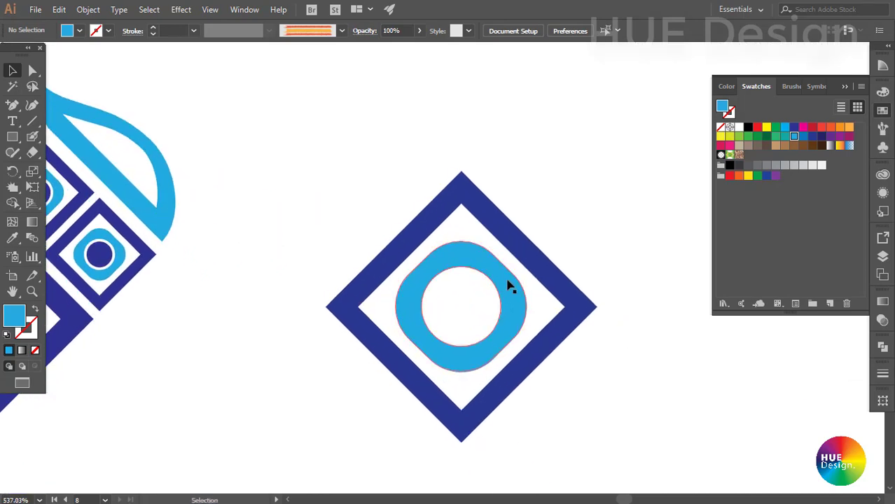
{"action": "key", "text": "a"}
{"action": "left_click", "coordinate": [545, 285]}
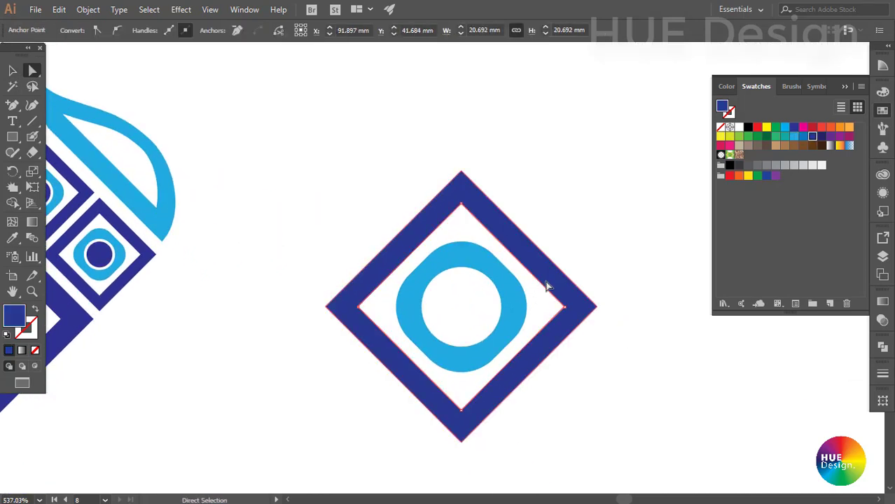
{"action": "key", "text": "v"}
{"action": "left_click_drag", "start_coordinate": [565, 309], "coordinate": [558, 307]}
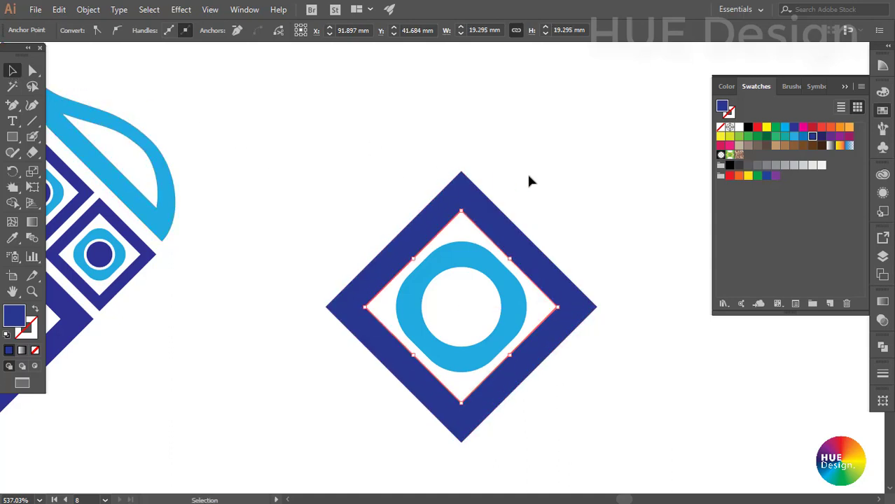
{"action": "key", "text": "ctrl+minus"}
{"action": "key", "text": "ctrl+minus"}
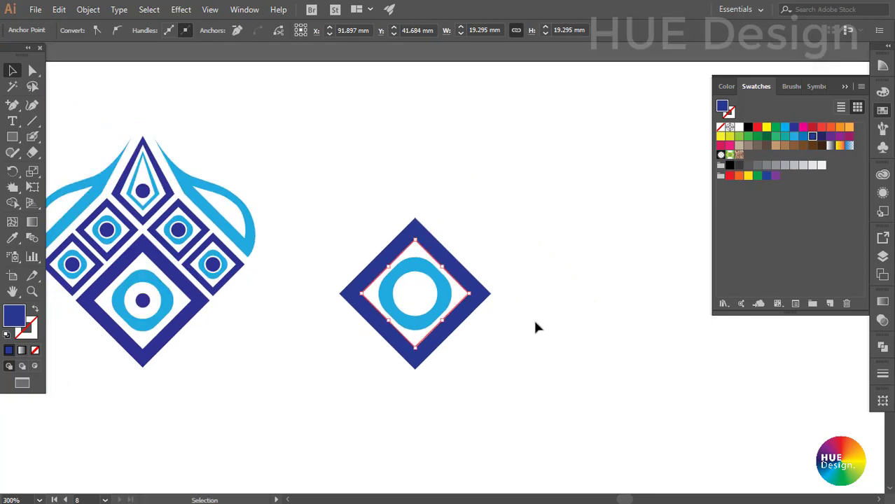
- Place a copy of the small diamond motif up-right of the original
{"action": "left_click", "coordinate": [536, 326]}
{"action": "left_click_drag", "start_coordinate": [522, 346], "coordinate": [565, 350]}
{"action": "left_click", "coordinate": [517, 328]}
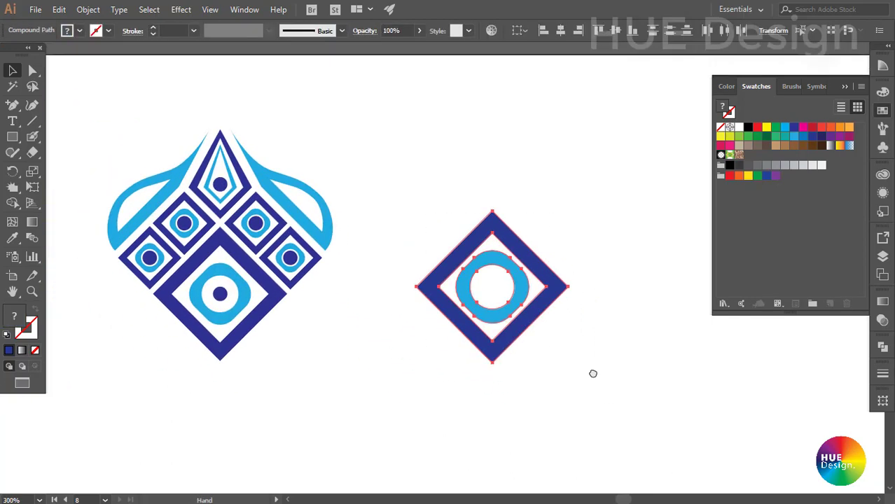
{"action": "left_click", "coordinate": [590, 352]}
{"action": "scroll", "coordinate": [567, 373], "scroll_direction": "up", "scroll_amount": 1}
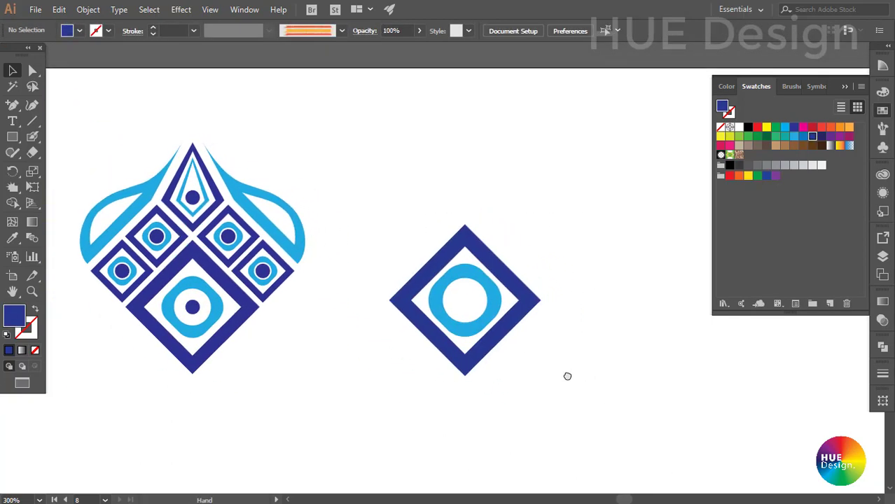
{"action": "scroll", "coordinate": [421, 228], "scroll_direction": "up", "scroll_amount": 1}
{"action": "scroll", "coordinate": [422, 229], "scroll_direction": "down", "scroll_amount": 1}
{"action": "left_click", "coordinate": [511, 326]}
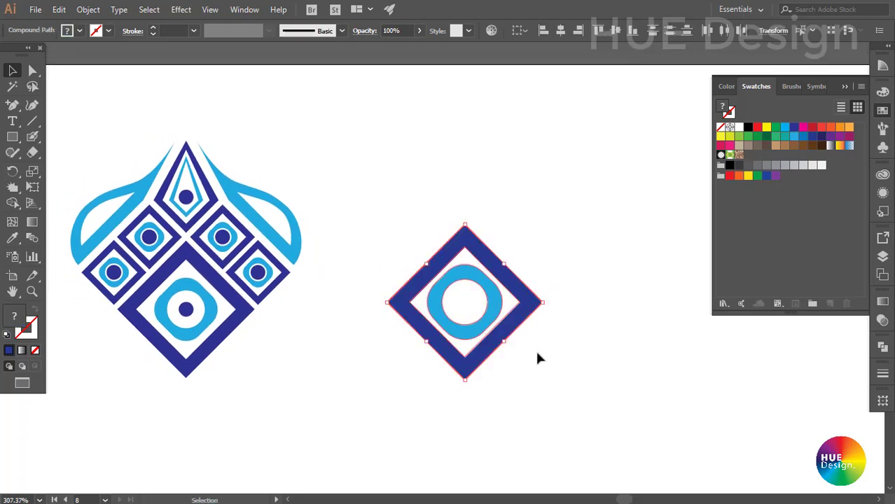
{"action": "mouse_move", "coordinate": [521, 295]}
{"action": "left_mouse_down"}
{"action": "mouse_move", "coordinate": [620, 223]}
{"action": "mouse_move", "coordinate": [539, 219]}
{"action": "mouse_move", "coordinate": [550, 278]}
{"action": "mouse_move", "coordinate": [587, 262]}
{"action": "mouse_move", "coordinate": [596, 275]}
{"action": "left_mouse_up"}
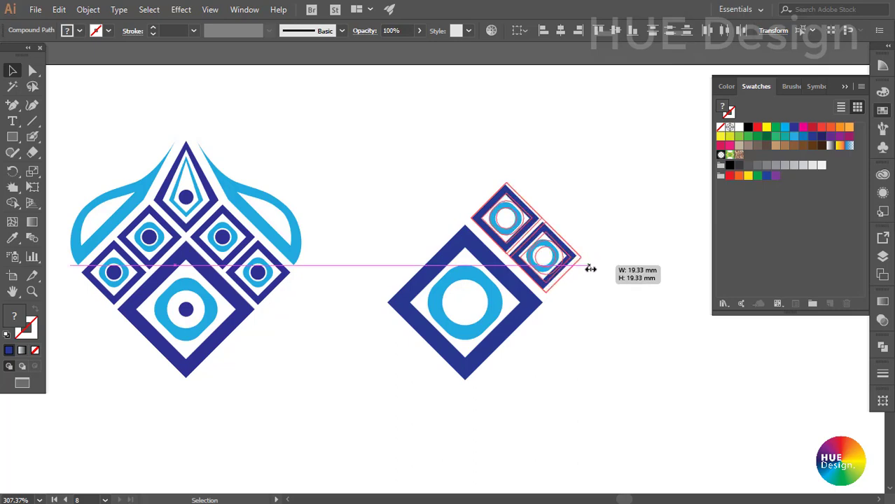
- Draw a dark blue dot in the ring's centre with the Ellipse tool
{"action": "key", "text": "ctrl+plus"}
{"action": "left_click", "coordinate": [499, 194]}
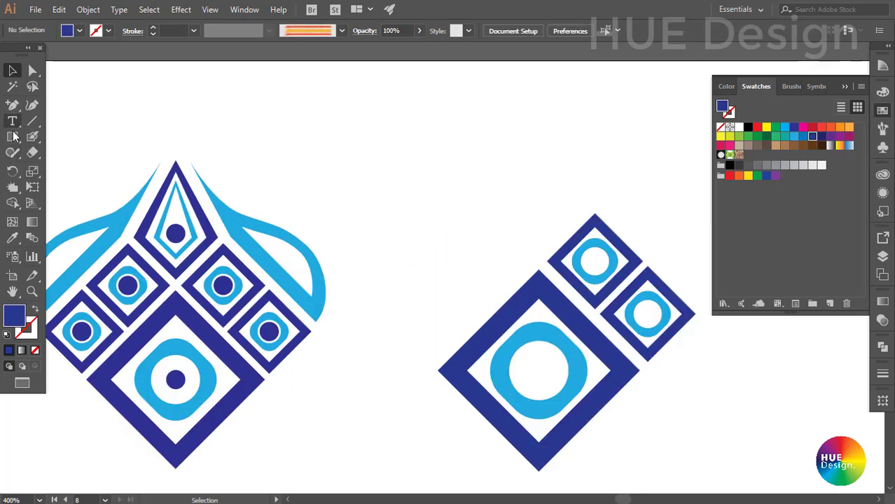
{"action": "left_click", "coordinate": [14, 137]}
{"action": "left_click", "coordinate": [48, 168]}
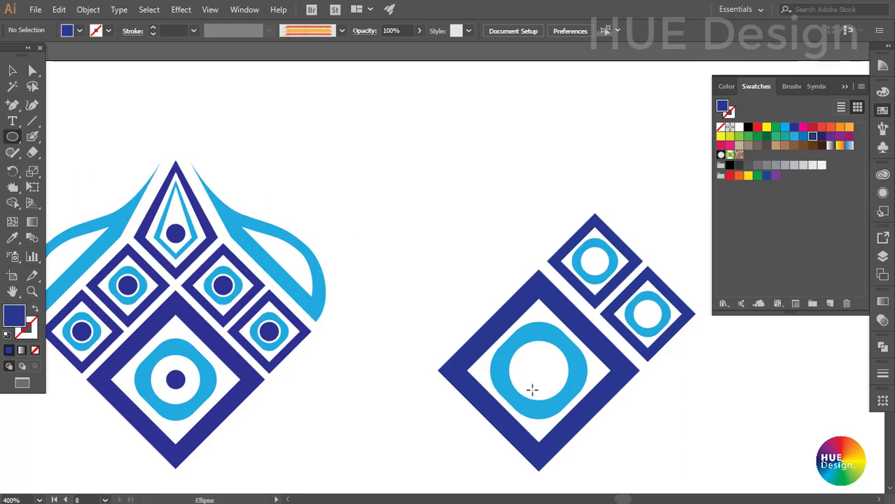
{"action": "left_click_drag", "start_coordinate": [537, 370], "coordinate": [553, 360], "text": "alt"}
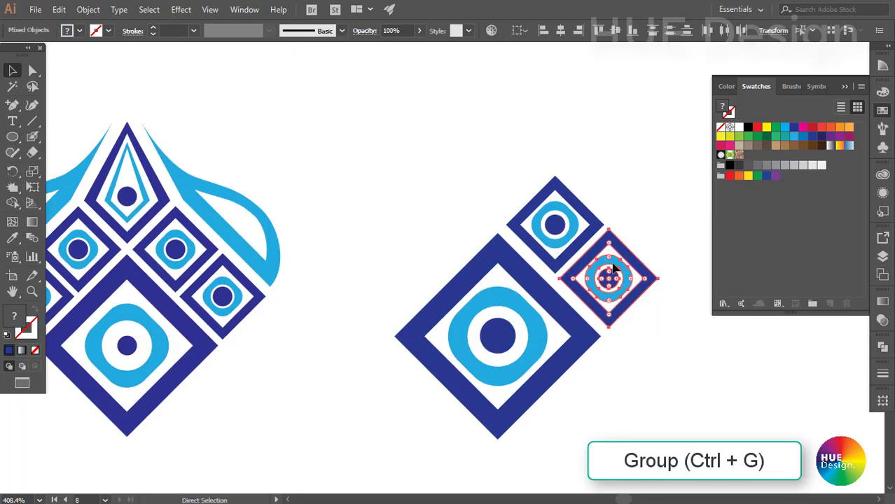
- Group the pieces and select both small diamonds together
{"action": "key", "text": "ctrl+g"}
{"action": "mouse_move", "coordinate": [579, 136]}
{"action": "left_mouse_down"}
{"action": "mouse_move", "coordinate": [620, 271]}
{"action": "mouse_move", "coordinate": [609, 274]}
{"action": "left_mouse_up"}
{"action": "left_click_drag", "start_coordinate": [598, 299], "coordinate": [652, 307]}
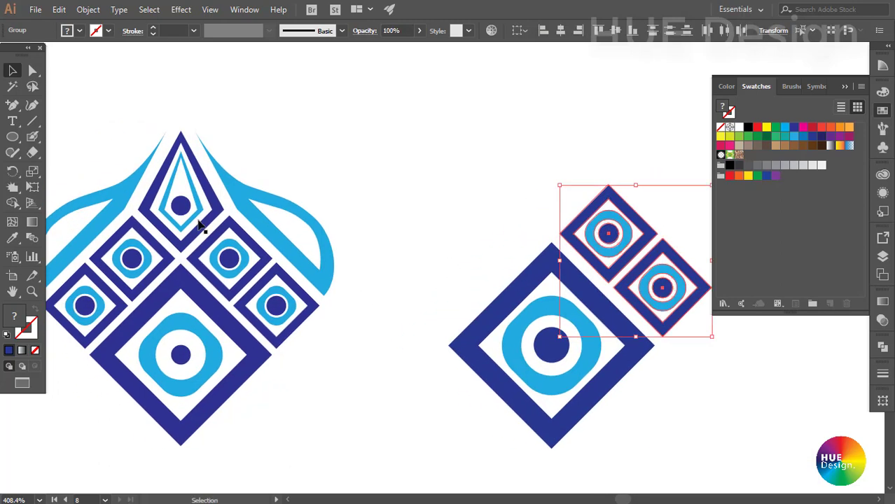
{"action": "left_click_drag", "start_coordinate": [12, 171], "coordinate": [42, 186]}
- Mirror a copy of the small diamond pair onto the upper-left edge
{"action": "left_click", "coordinate": [552, 243]}
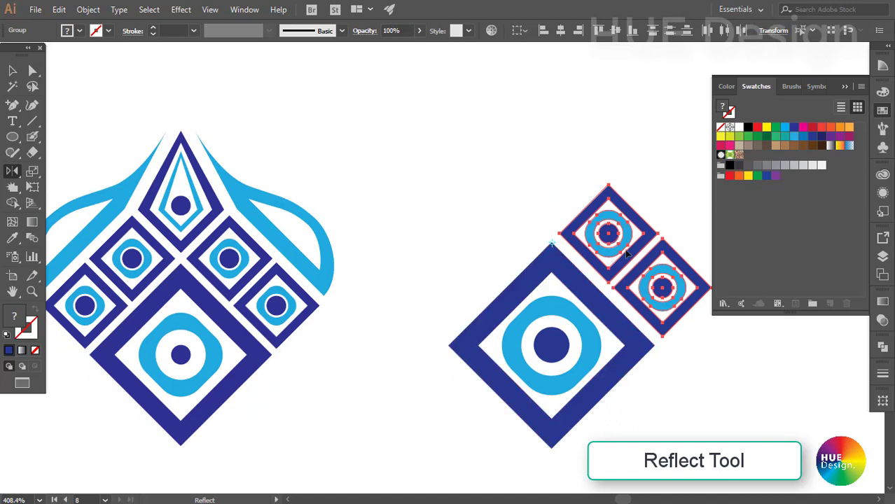
{"action": "mouse_move", "coordinate": [627, 253]}
{"action": "left_mouse_down"}
{"action": "mouse_move", "coordinate": [476, 252]}
{"action": "mouse_move", "coordinate": [480, 263]}
{"action": "left_mouse_up"}
{"action": "key", "text": "v"}
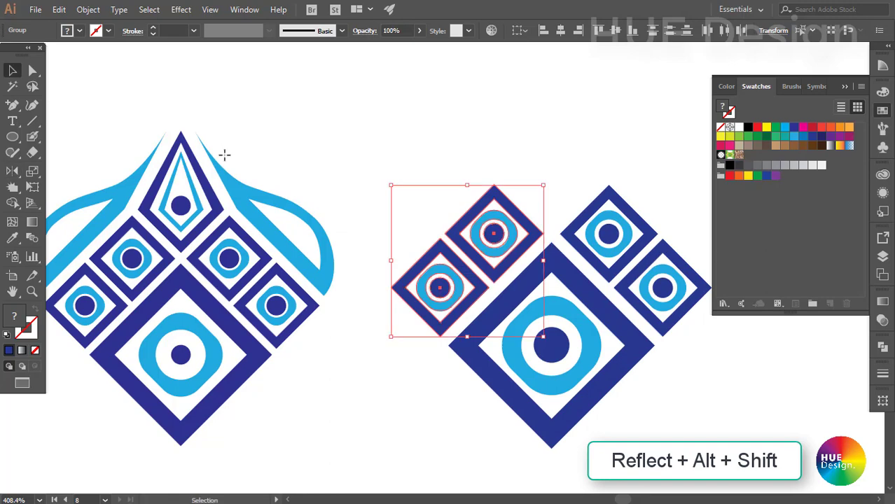
{"action": "left_click_drag", "start_coordinate": [557, 310], "coordinate": [519, 360]}
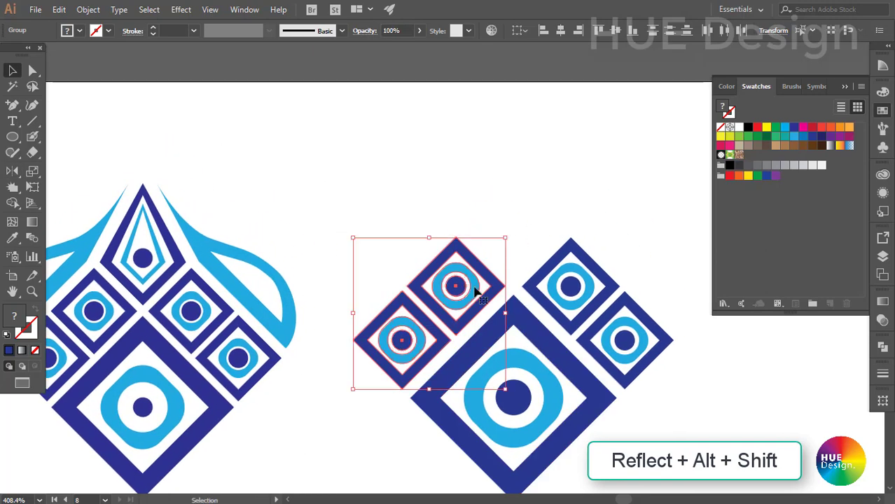
- Copy the top small diamond up to the peak and select its top corner
{"action": "left_click", "coordinate": [495, 184]}
{"action": "left_click", "coordinate": [495, 275]}
{"action": "mouse_move", "coordinate": [495, 276]}
{"action": "left_mouse_down"}
{"action": "mouse_move", "coordinate": [558, 224]}
{"action": "mouse_move", "coordinate": [548, 228]}
{"action": "mouse_move", "coordinate": [568, 259]}
{"action": "left_mouse_up"}
{"action": "left_click", "coordinate": [574, 187]}
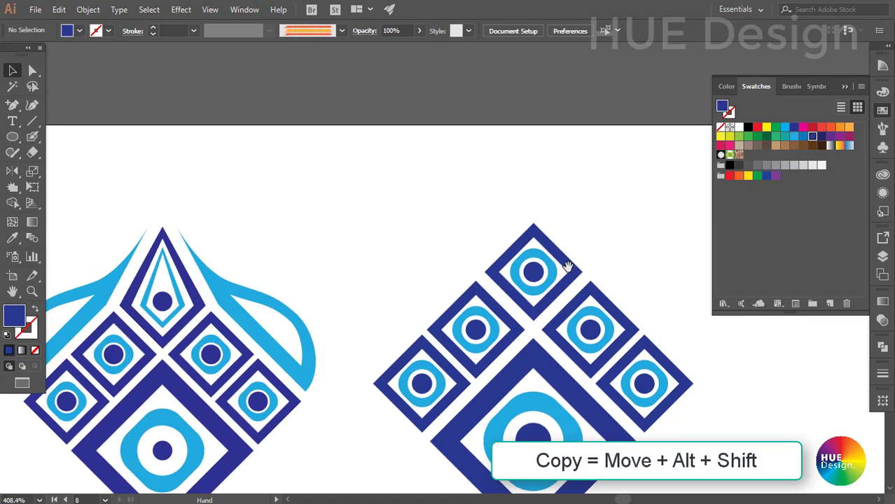
{"action": "key", "text": "a"}
{"action": "mouse_move", "coordinate": [512, 185]}
{"action": "left_mouse_down"}
{"action": "mouse_move", "coordinate": [548, 240]}
{"action": "mouse_move", "coordinate": [536, 238]}
{"action": "left_mouse_up"}
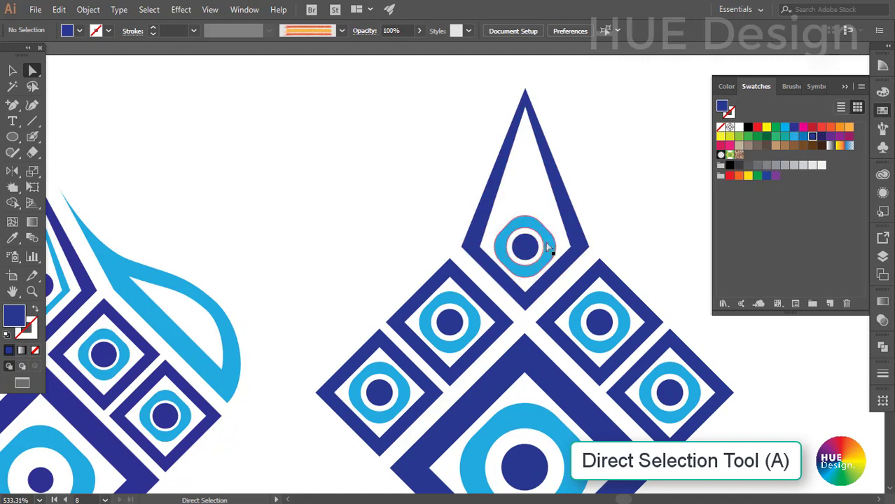
- Reshape the peak's round ring into a diamond and pull its top point up into a tall kite
{"action": "left_click", "coordinate": [520, 227]}
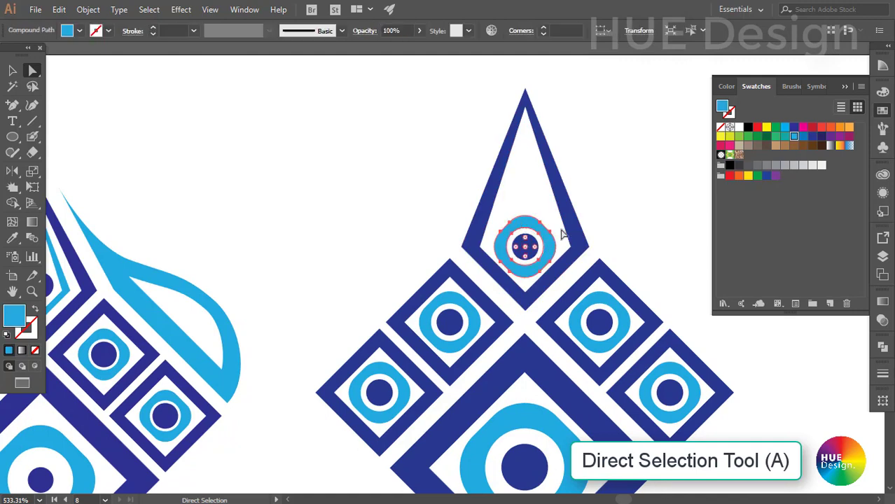
{"action": "left_click_drag", "start_coordinate": [527, 236], "coordinate": [518, 200]}
{"action": "left_click", "coordinate": [527, 222]}
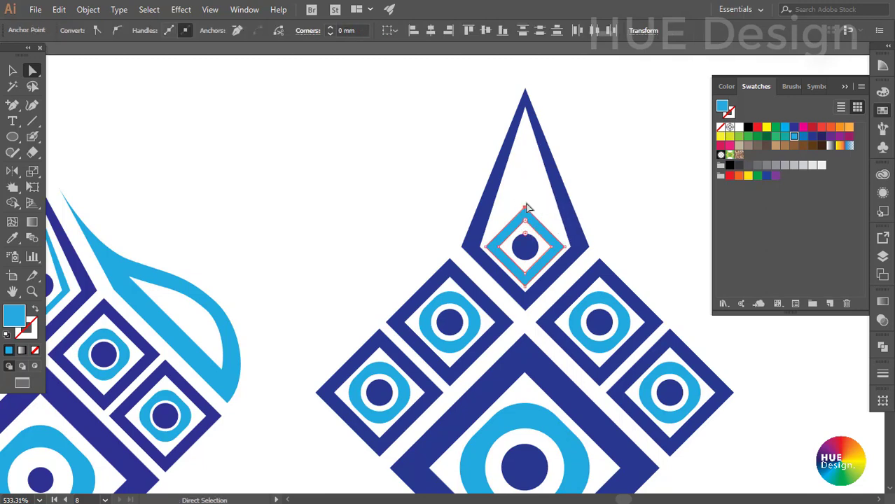
{"action": "left_click_drag", "start_coordinate": [527, 208], "coordinate": [524, 133]}
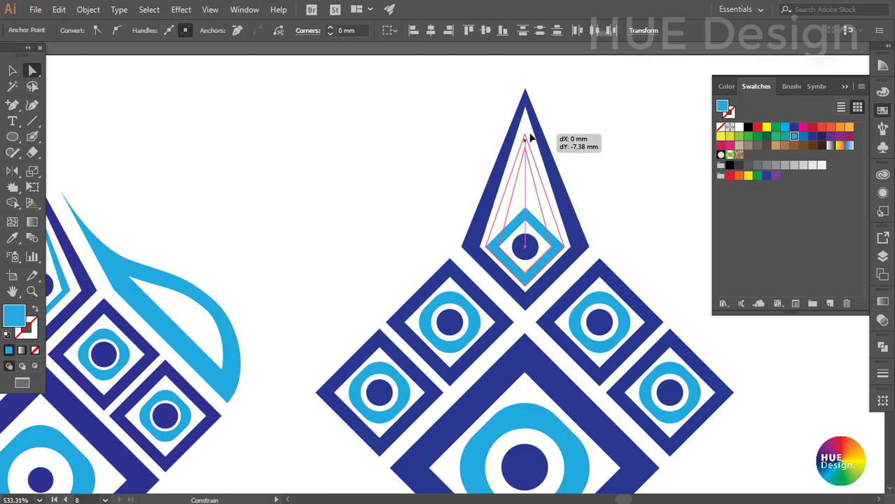
{"action": "left_click", "coordinate": [625, 191]}
- Lower the kite outline's inner tip slightly
{"action": "key", "text": "ctrl+minus"}
{"action": "key", "text": "ctrl+minus"}
{"action": "key", "text": "ctrl+minus"}
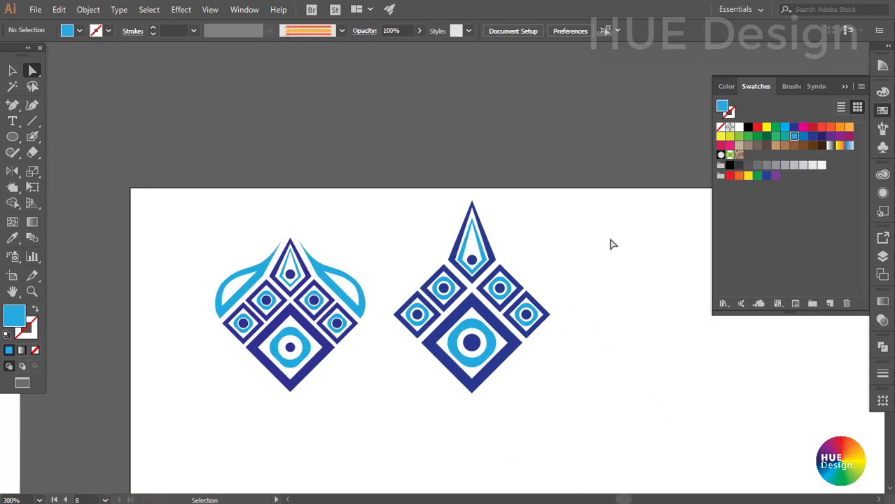
{"action": "left_click_drag", "start_coordinate": [435, 154], "coordinate": [532, 256]}
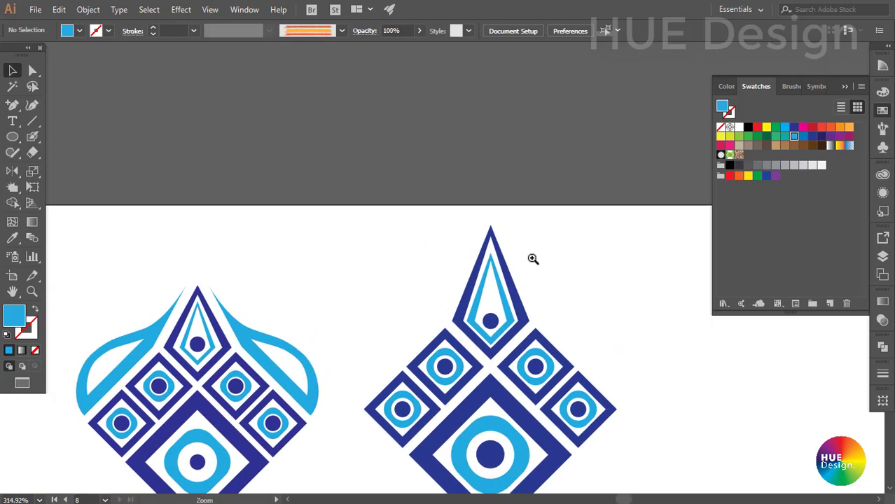
{"action": "left_click", "coordinate": [509, 280]}
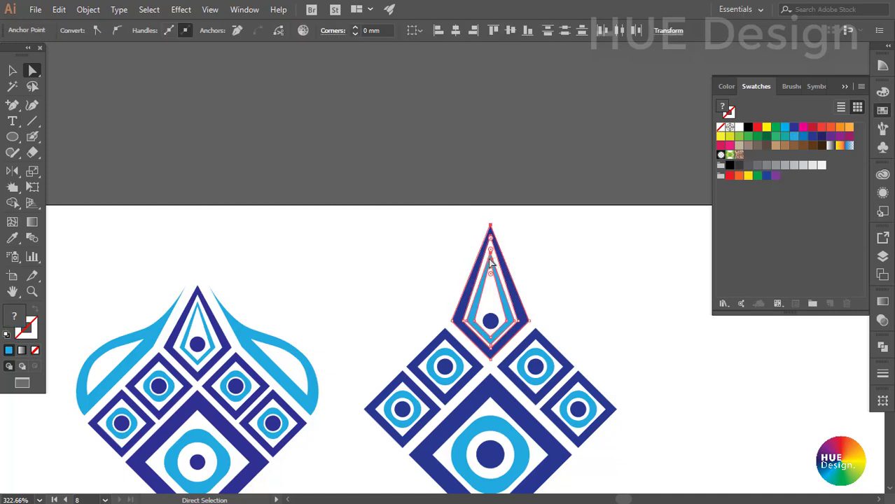
{"action": "left_click_drag", "start_coordinate": [490, 232], "coordinate": [490, 246]}
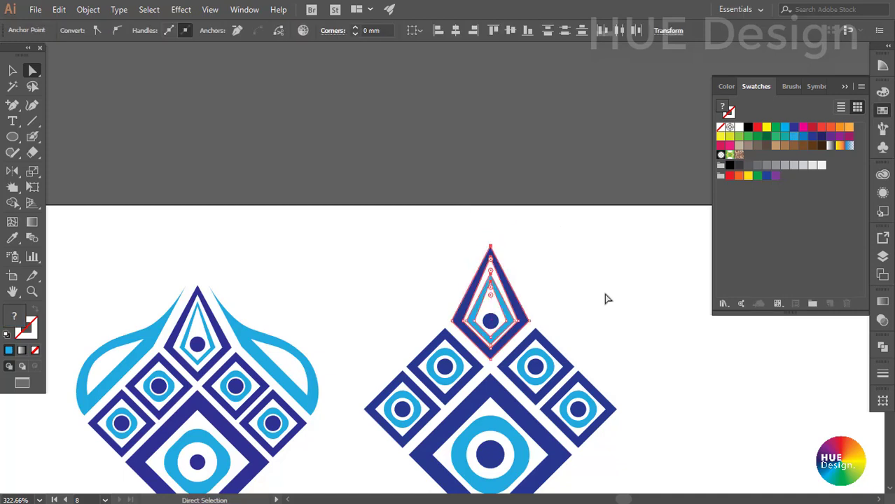
{"action": "left_click", "coordinate": [599, 343]}
{"action": "mouse_move", "coordinate": [599, 343]}
{"action": "left_mouse_down"}
{"action": "mouse_move", "coordinate": [597, 303]}
{"action": "mouse_move", "coordinate": [575, 277]}
{"action": "left_mouse_up"}
{"action": "key", "text": "v"}
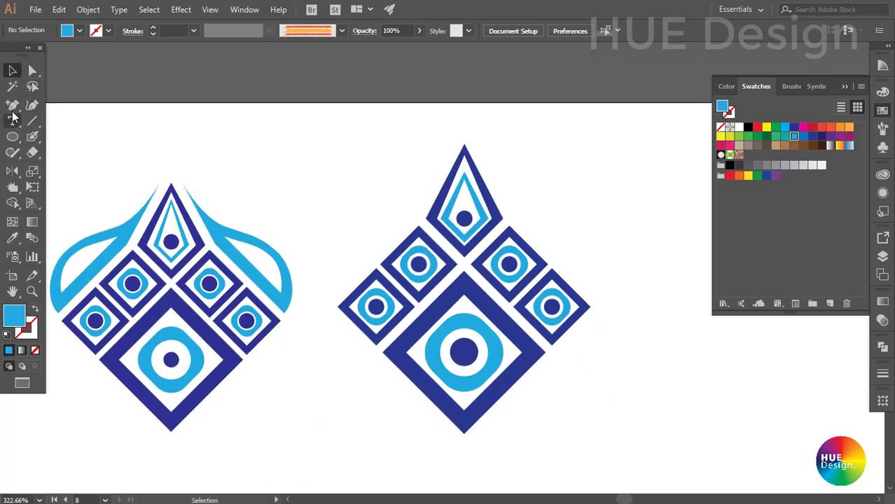
- Draw a closed, curved leaf shape from the spire's tip down to the right corner with the Pen tool
{"action": "left_click_drag", "start_coordinate": [12, 105], "coordinate": [151, 118]}
{"action": "left_click_drag", "start_coordinate": [525, 179], "coordinate": [405, 165]}
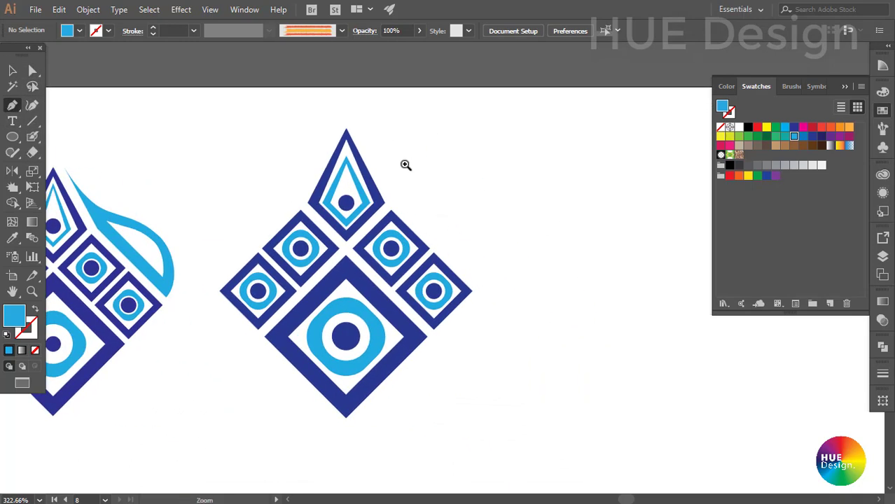
{"action": "left_click", "coordinate": [405, 165]}
{"action": "left_click", "coordinate": [345, 128]}
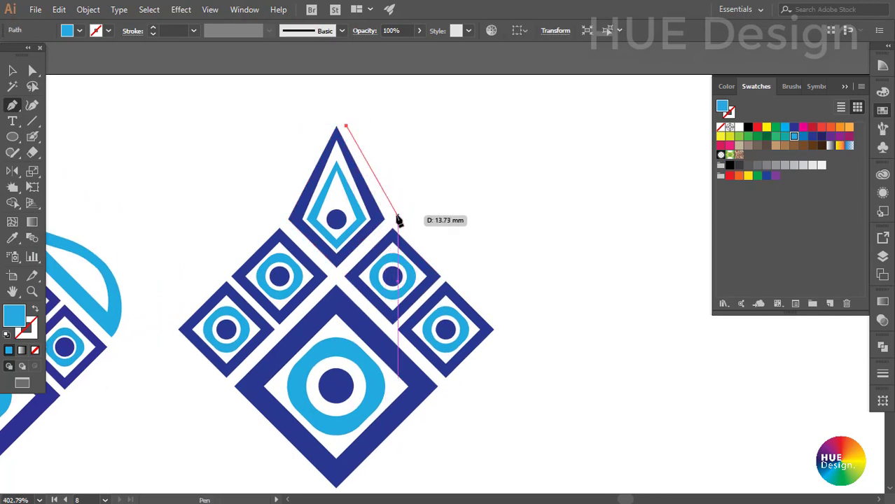
{"action": "left_click", "coordinate": [391, 215]}
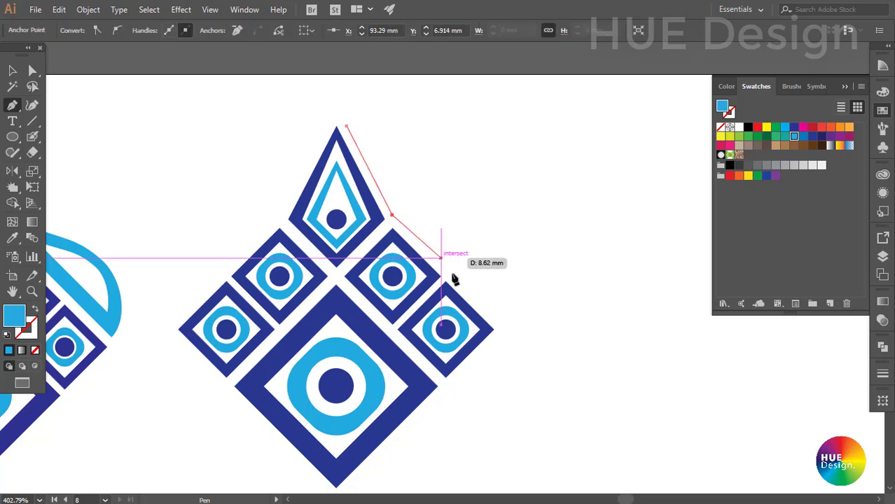
{"action": "left_click", "coordinate": [499, 320]}
{"action": "left_click_drag", "start_coordinate": [497, 220], "coordinate": [461, 169]}
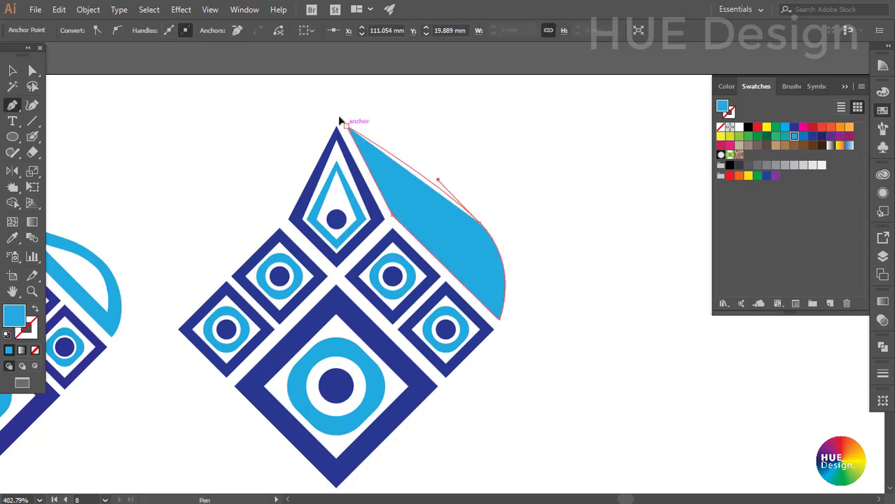
{"action": "left_click", "coordinate": [341, 122]}
{"action": "scroll", "coordinate": [307, 82], "scroll_direction": "up", "scroll_amount": 3}
{"action": "scroll", "coordinate": [307, 49], "scroll_direction": "up", "scroll_amount": 3}
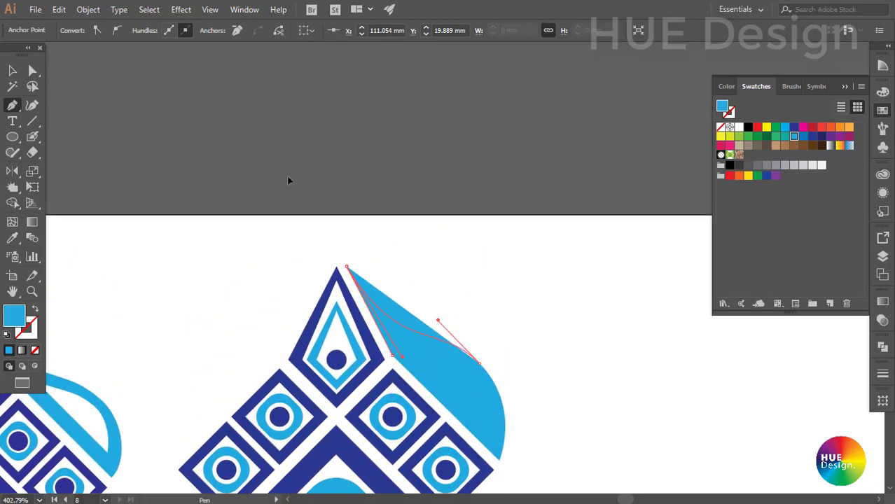
{"action": "left_click", "coordinate": [444, 294], "text": "ctrl"}
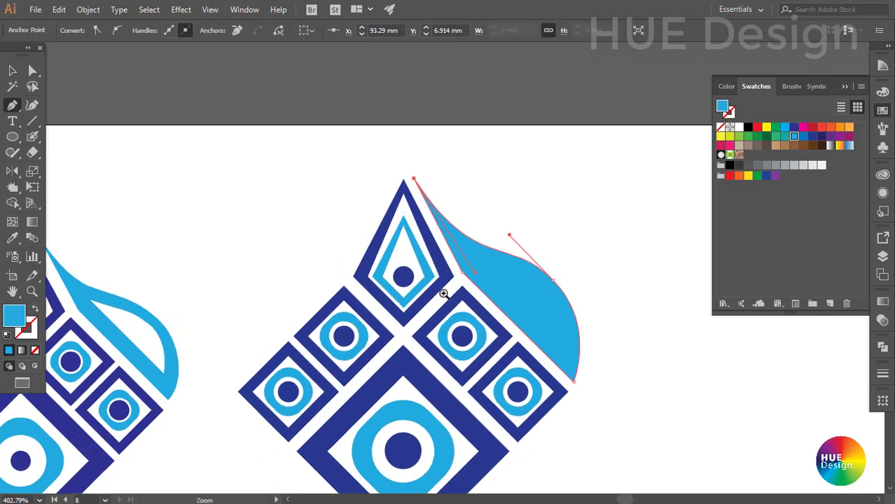
{"action": "key", "text": "v"}
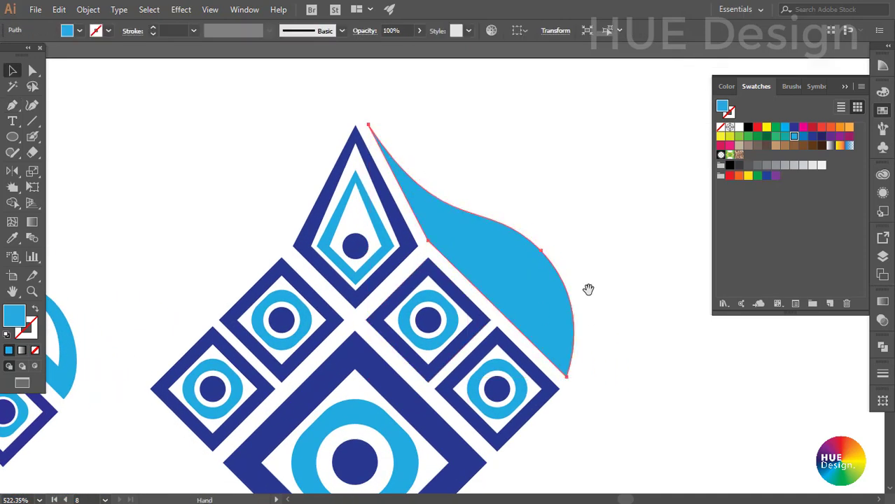
{"action": "left_click_drag", "start_coordinate": [588, 289], "coordinate": [559, 255]}
{"action": "left_click", "coordinate": [88, 9]}
{"action": "mouse_move", "coordinate": [136, 292]}
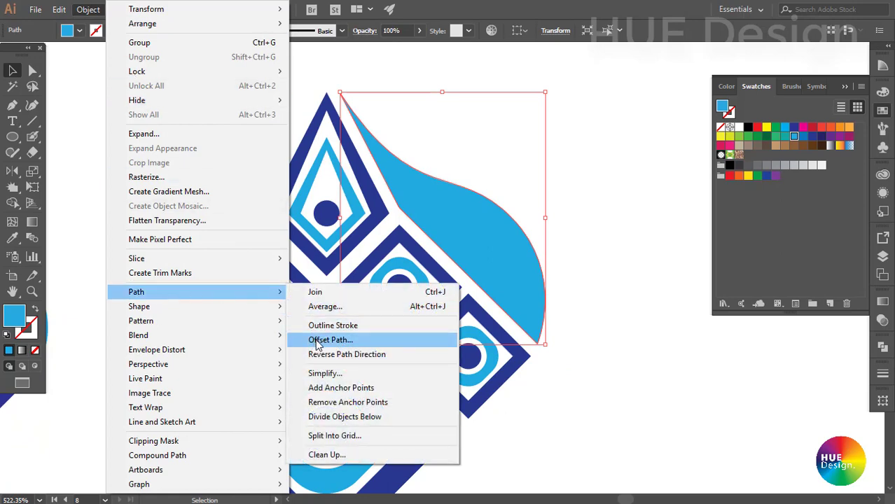
- Create a −2 mm Offset Path copy inside the leaf
{"action": "left_click", "coordinate": [318, 340]}
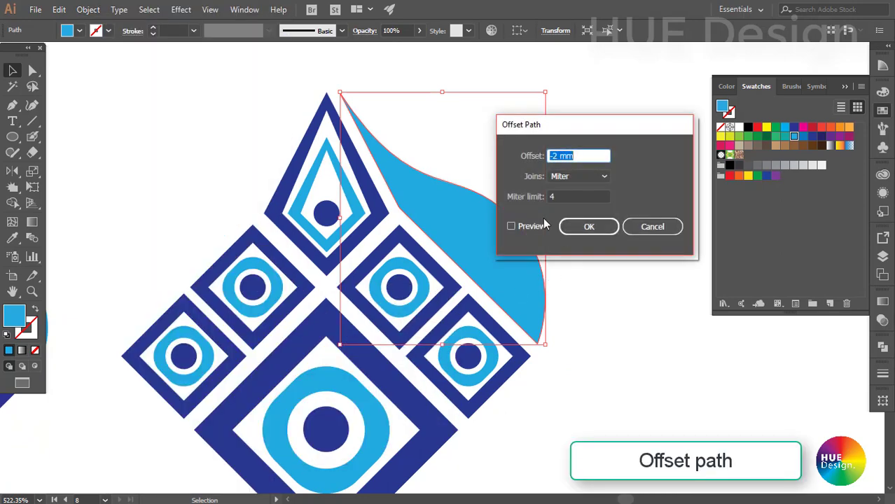
{"action": "left_click", "coordinate": [531, 226]}
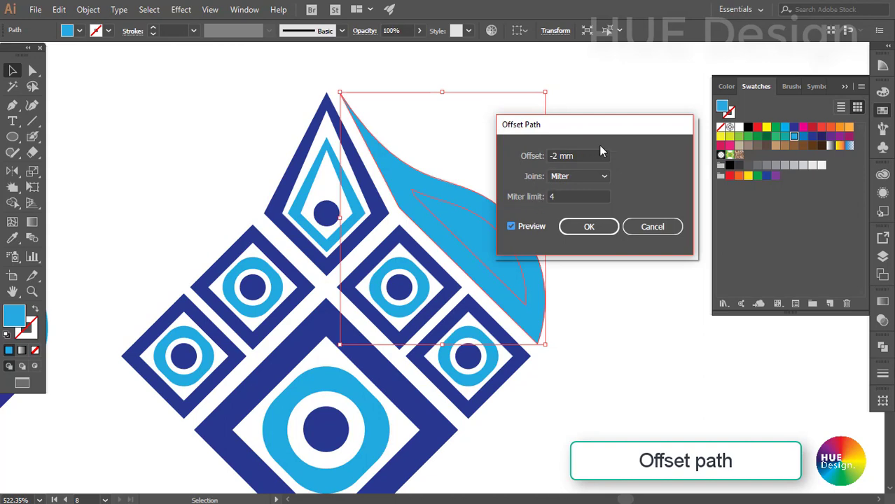
{"action": "left_click", "coordinate": [588, 227]}
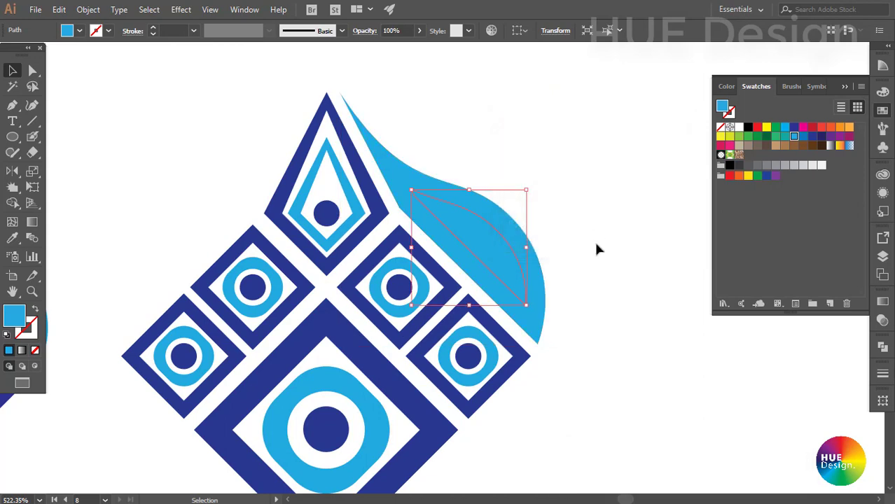
- Subtract the inset copy from the leaf with Minus Front, leaving a hollow outline
{"action": "left_click", "coordinate": [533, 258], "text": "shift"}
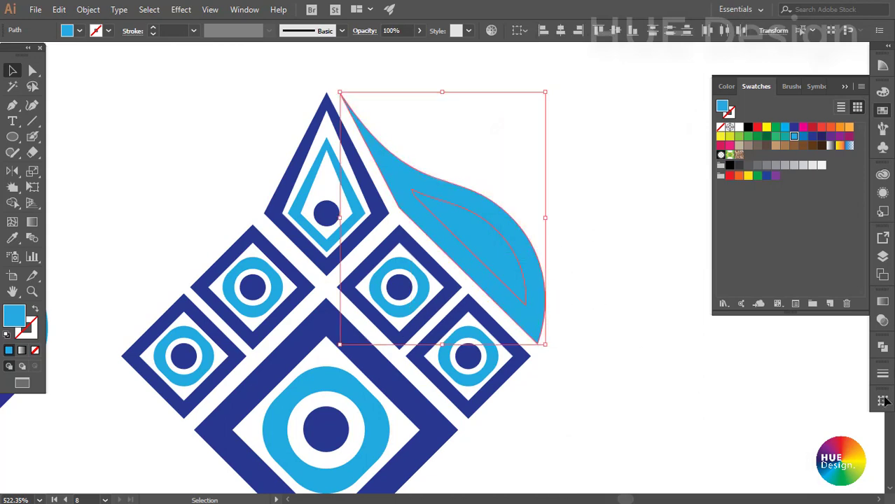
{"action": "left_click", "coordinate": [882, 345]}
{"action": "left_click", "coordinate": [753, 374]}
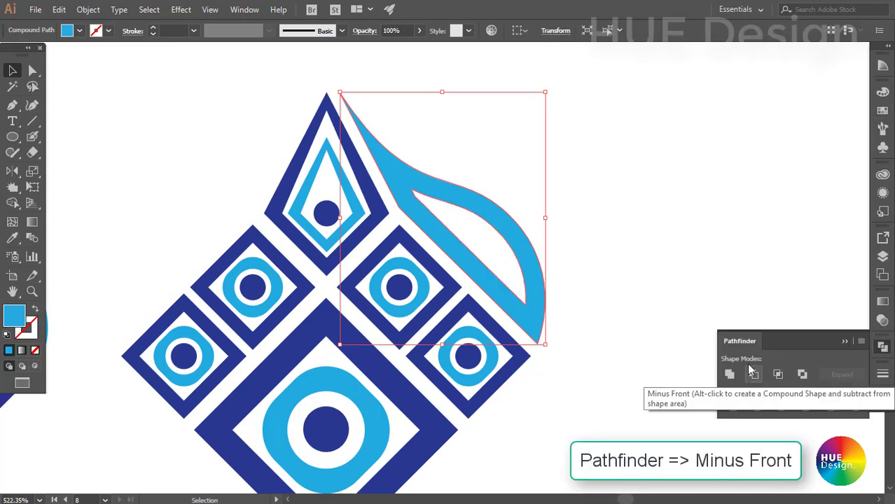
{"action": "left_click", "coordinate": [574, 302]}
{"action": "left_click_drag", "start_coordinate": [574, 302], "coordinate": [723, 294]}
{"action": "left_click", "coordinate": [645, 226]}
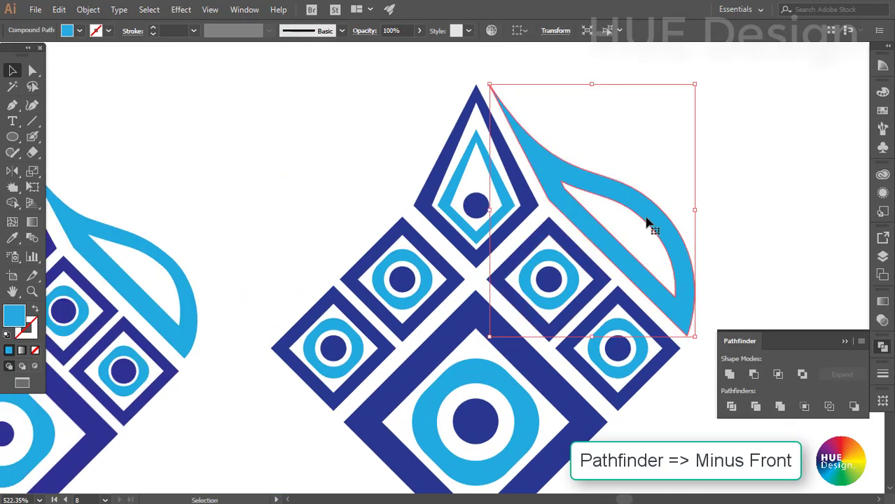
{"action": "left_click", "coordinate": [13, 172]}
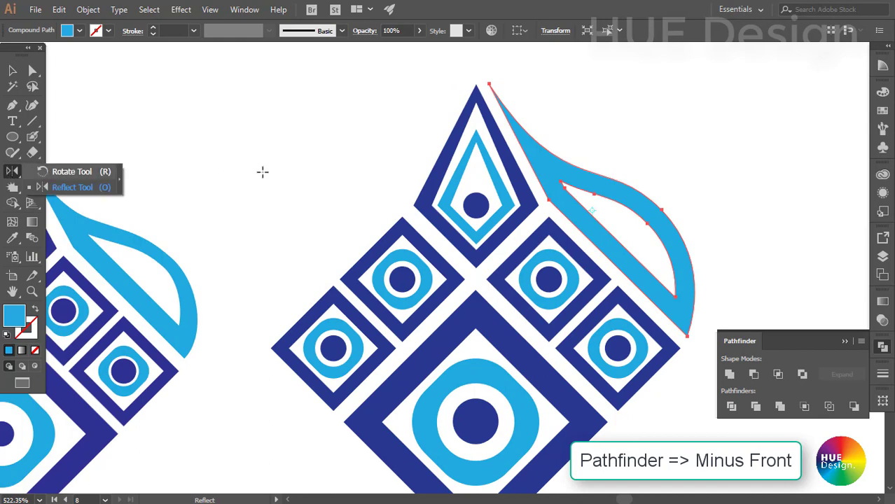
{"action": "left_click_drag", "start_coordinate": [19, 180], "coordinate": [70, 187]}
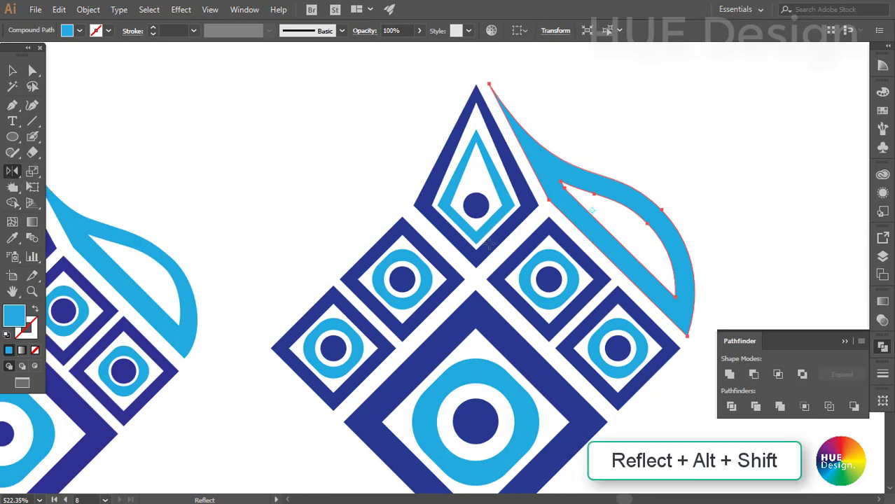
- Reflect a copy of the hollow leaf across the motif's centre axis onto its upper-left side
{"action": "left_click", "coordinate": [476, 290]}
{"action": "mouse_move", "coordinate": [642, 268]}
{"action": "left_mouse_down"}
{"action": "mouse_move", "coordinate": [346, 215]}
{"action": "mouse_move", "coordinate": [313, 265]}
{"action": "left_mouse_up"}
{"action": "key", "text": "v"}
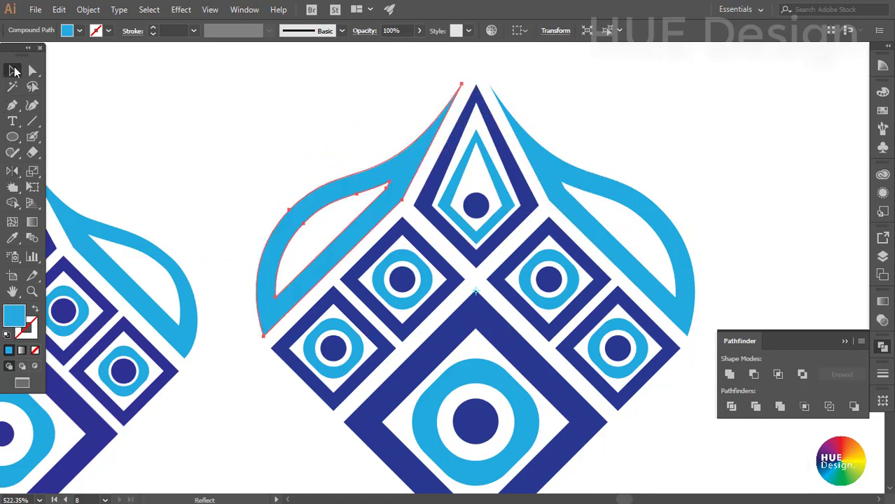
{"action": "left_click", "coordinate": [844, 341]}
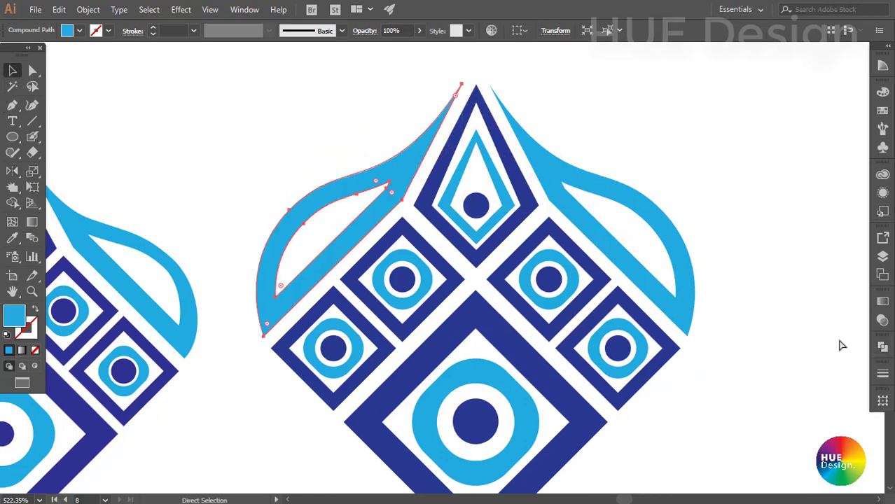
{"action": "key", "text": "ctrl+minus"}
{"action": "key", "text": "ctrl+minus"}
{"action": "key", "text": "ctrl+minus"}
{"action": "key", "text": "ctrl+minus"}
- Group all parts of the right, finished ornament into one object
{"action": "left_click", "coordinate": [609, 350]}
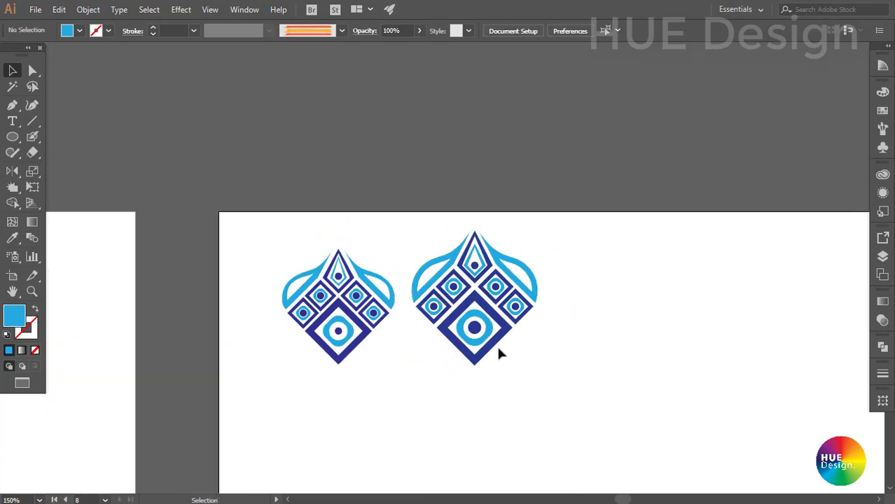
{"action": "left_click_drag", "start_coordinate": [529, 354], "coordinate": [569, 351]}
{"action": "key", "text": "ctrl+g"}
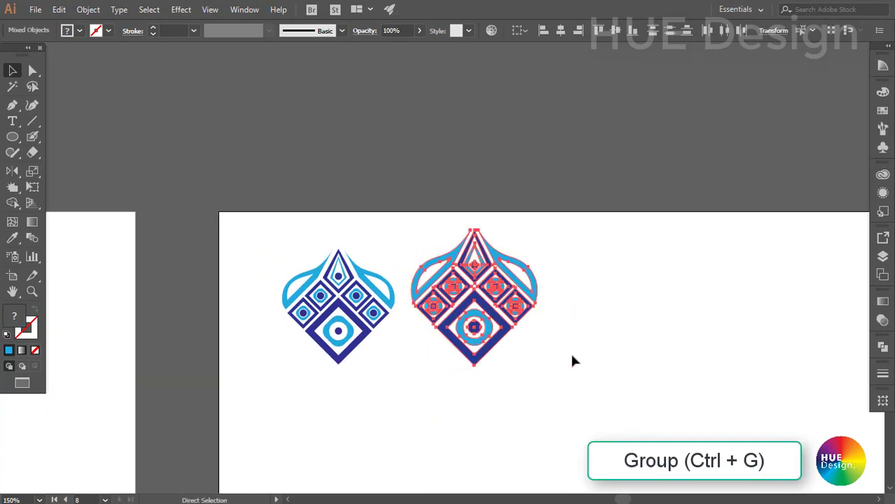
- Group the older left ornament and delete it
{"action": "left_click", "coordinate": [298, 263]}
{"action": "left_click_drag", "start_coordinate": [366, 359], "coordinate": [372, 360]}
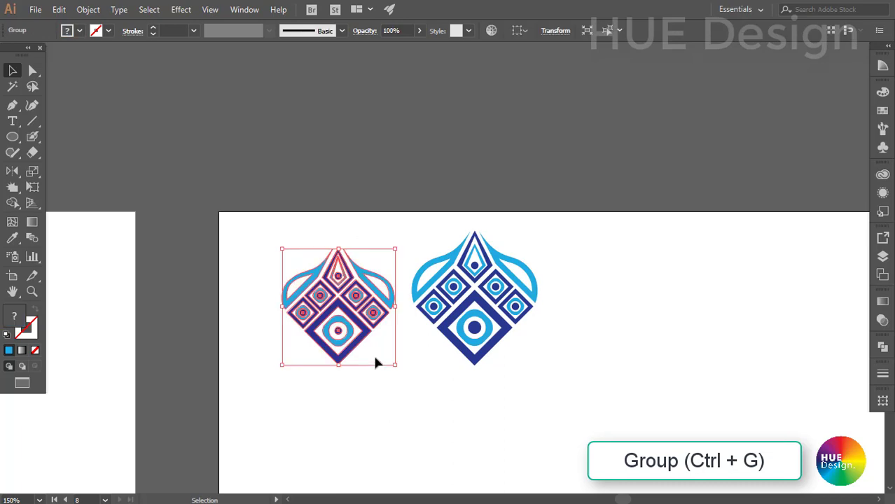
{"action": "key", "text": "ctrl+g"}
{"action": "key", "text": "Delete"}
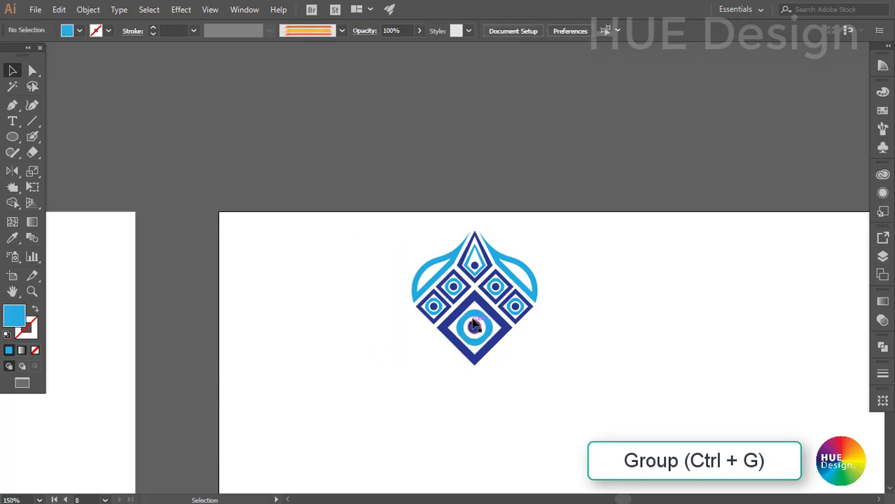
- Move the finished ornament group to the artboard's top-left corner
{"action": "left_click_drag", "start_coordinate": [474, 325], "coordinate": [330, 337]}
{"action": "key", "text": "a"}
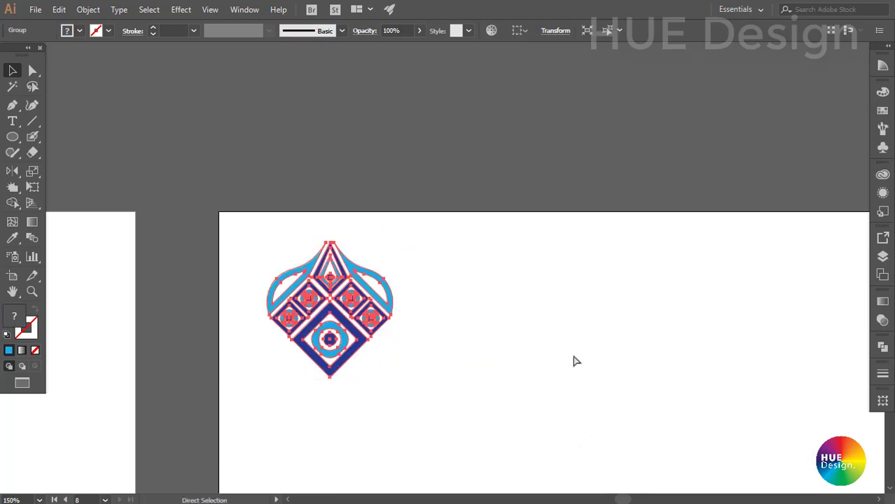
{"action": "scroll", "coordinate": [573, 361], "scroll_direction": "down", "scroll_amount": 3}
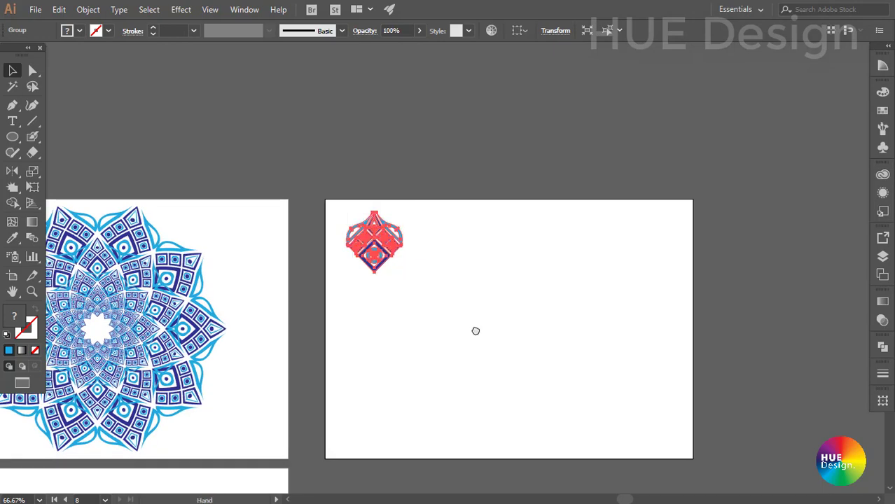
{"action": "scroll", "coordinate": [319, 210], "scroll_direction": "up", "scroll_amount": 2}
{"action": "scroll", "coordinate": [393, 288], "scroll_direction": "up", "scroll_amount": 2}
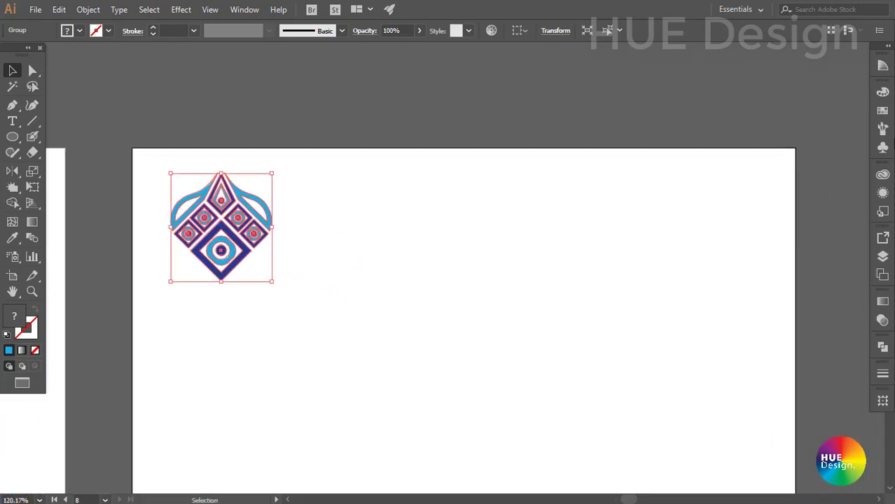
- Save the grouped ornament as a new pattern brush, Pattern Brush 4, with default options
{"action": "left_click", "coordinate": [882, 128]}
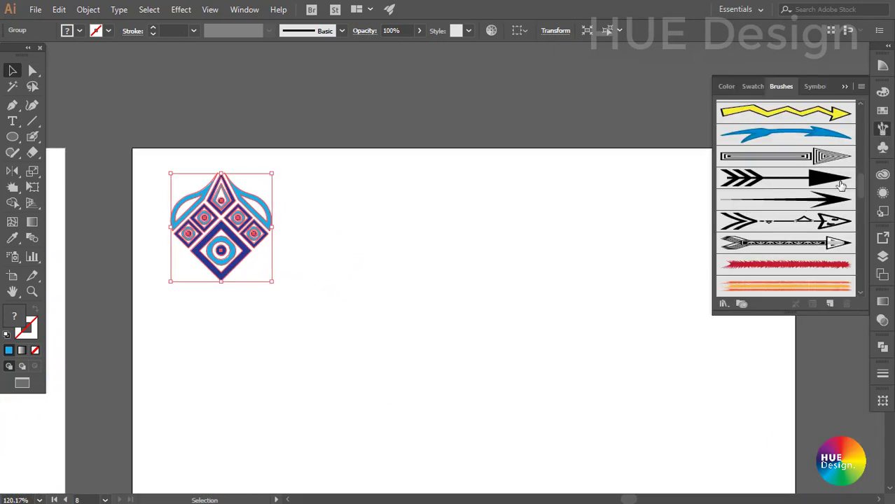
{"action": "left_click", "coordinate": [829, 305]}
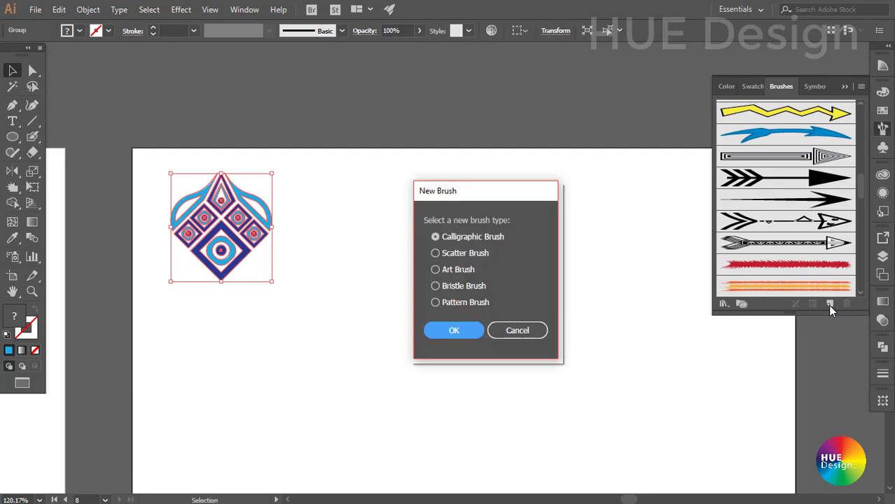
{"action": "left_click", "coordinate": [463, 306]}
{"action": "left_click", "coordinate": [455, 332]}
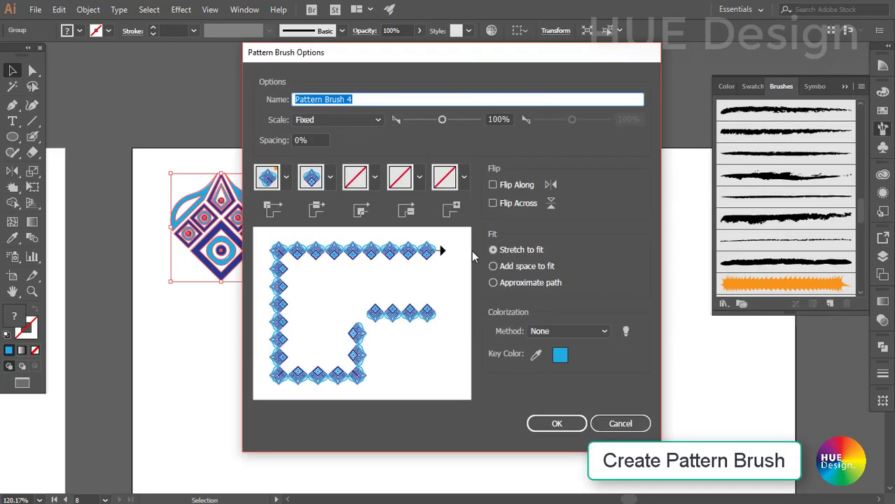
{"action": "left_click", "coordinate": [556, 424]}
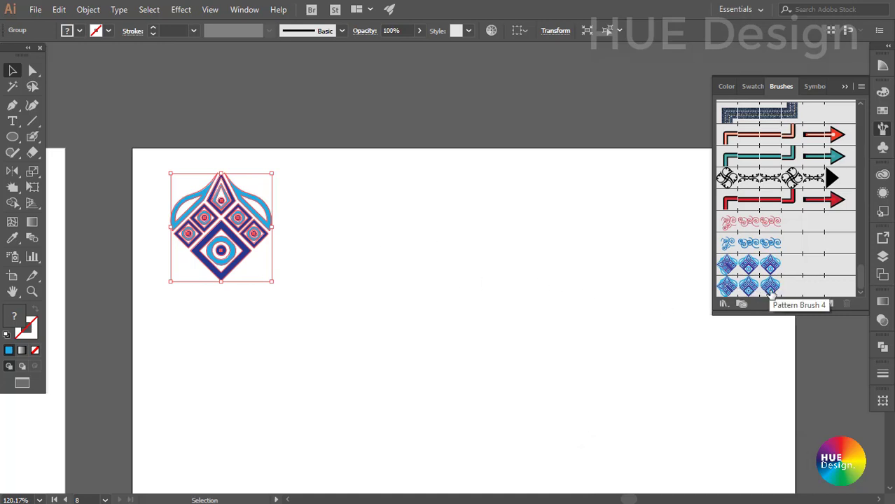
{"action": "left_click", "coordinate": [400, 282]}
{"action": "left_click_drag", "start_coordinate": [400, 282], "coordinate": [289, 253]}
{"action": "scroll", "coordinate": [289, 254], "scroll_direction": "down", "scroll_amount": 3}
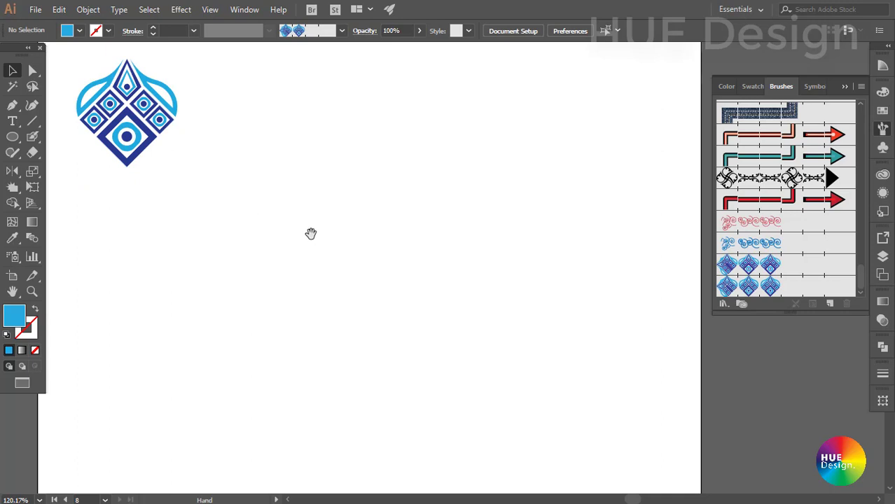
- Draw a large circle on the artboard and centre it in view
{"action": "left_click", "coordinate": [12, 137]}
{"action": "left_click_drag", "start_coordinate": [381, 289], "coordinate": [532, 161]}
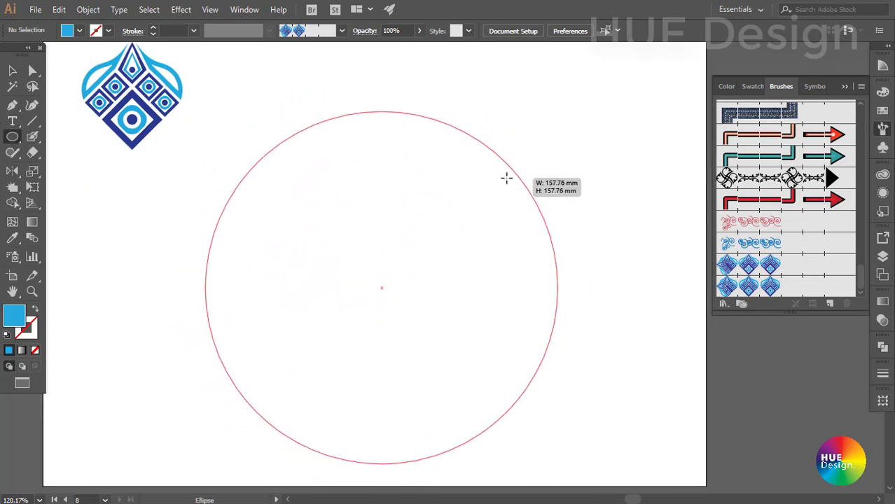
{"action": "left_click_drag", "start_coordinate": [531, 160], "coordinate": [510, 178]}
{"action": "mouse_move", "coordinate": [523, 282]}
{"action": "left_mouse_down"}
{"action": "mouse_move", "coordinate": [582, 230]}
{"action": "mouse_move", "coordinate": [567, 269]}
{"action": "left_mouse_up"}
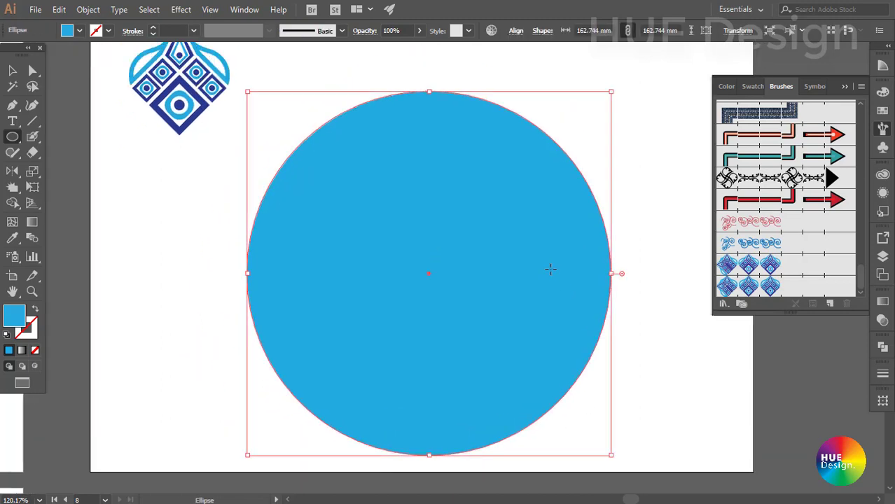
{"action": "key", "text": "v"}
{"action": "left_click_drag", "start_coordinate": [517, 255], "coordinate": [526, 230]}
{"action": "left_click_drag", "start_coordinate": [542, 175], "coordinate": [533, 237]}
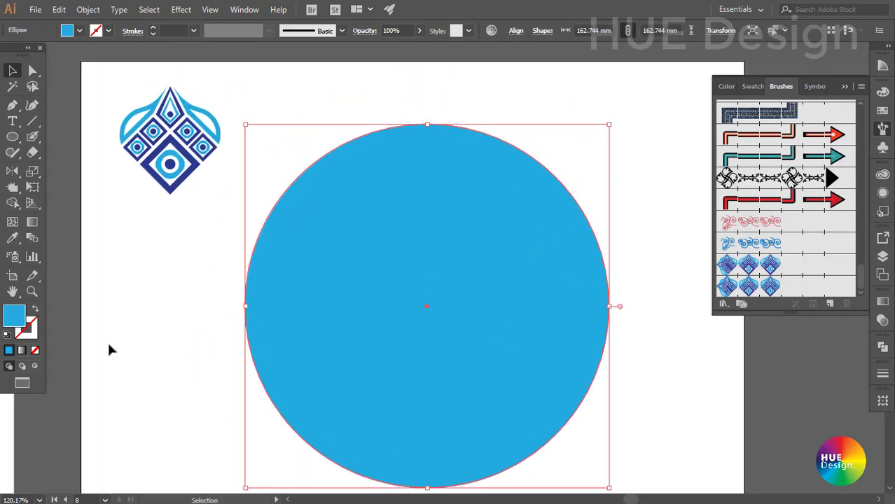
- Give the circle no fill, a blue stroke and the diamond Pattern Brush 4
{"action": "left_click", "coordinate": [34, 350]}
{"action": "left_click", "coordinate": [8, 351]}
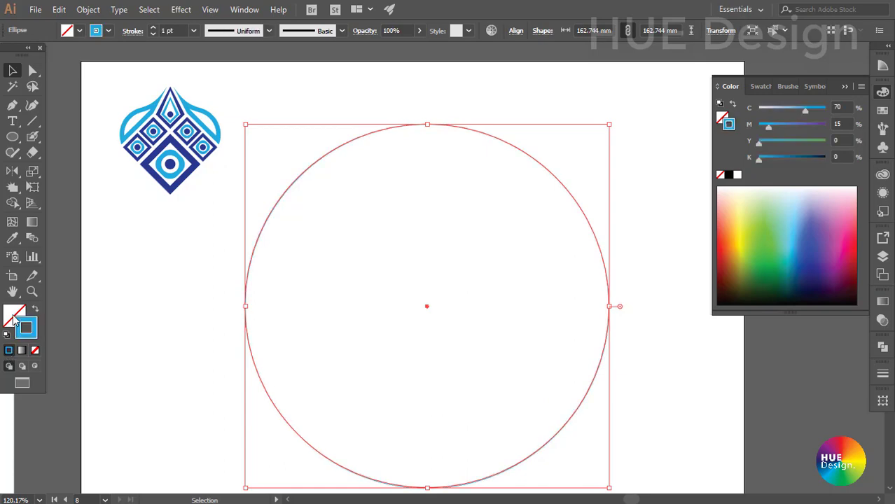
{"action": "left_click", "coordinate": [787, 86]}
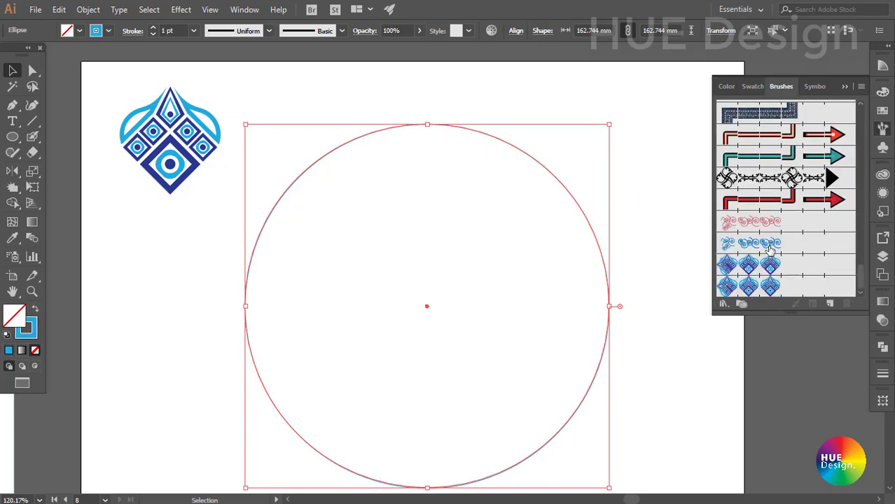
{"action": "left_click", "coordinate": [761, 282]}
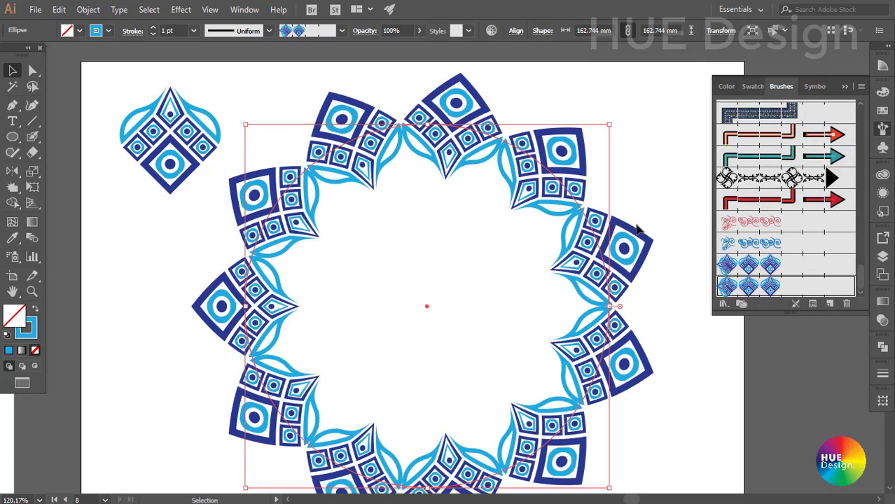
- Nudge the pattern ring up and shrink it slightly to 154.43 mm
{"action": "left_click_drag", "start_coordinate": [642, 272], "coordinate": [642, 260]}
{"action": "key", "text": "ctrl+minus"}
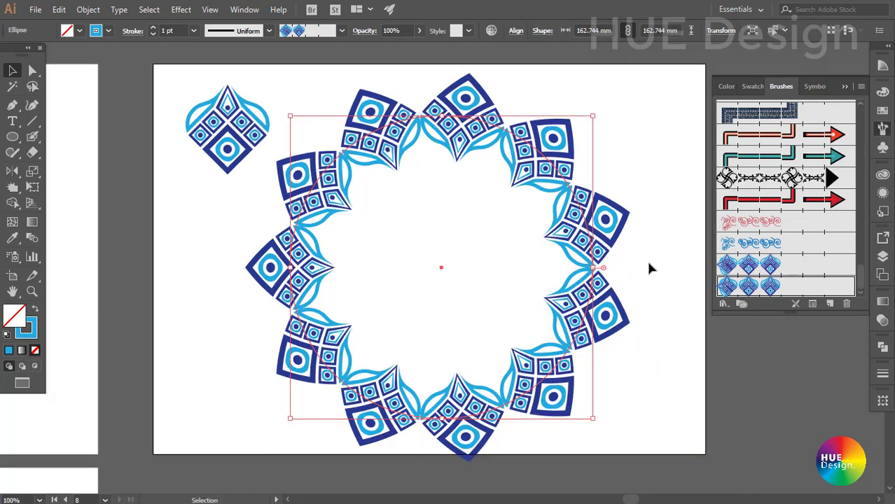
{"action": "left_click_drag", "start_coordinate": [554, 372], "coordinate": [551, 358]}
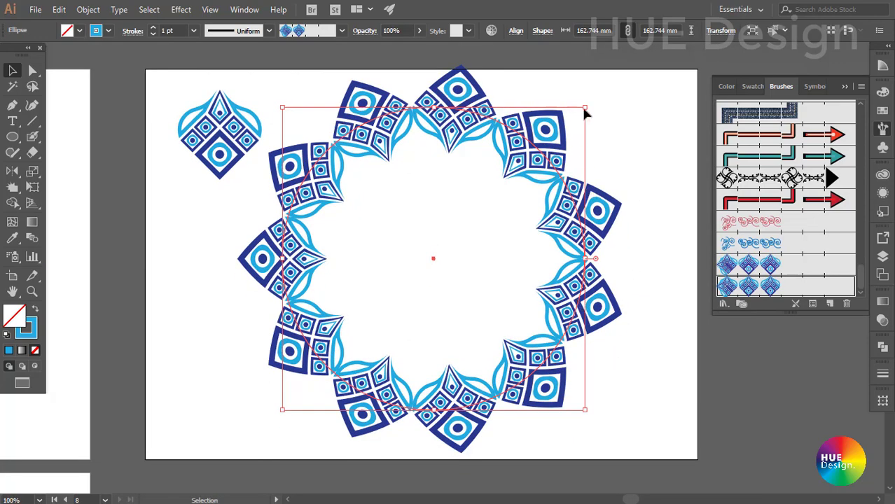
{"action": "left_click_drag", "start_coordinate": [584, 108], "coordinate": [577, 114]}
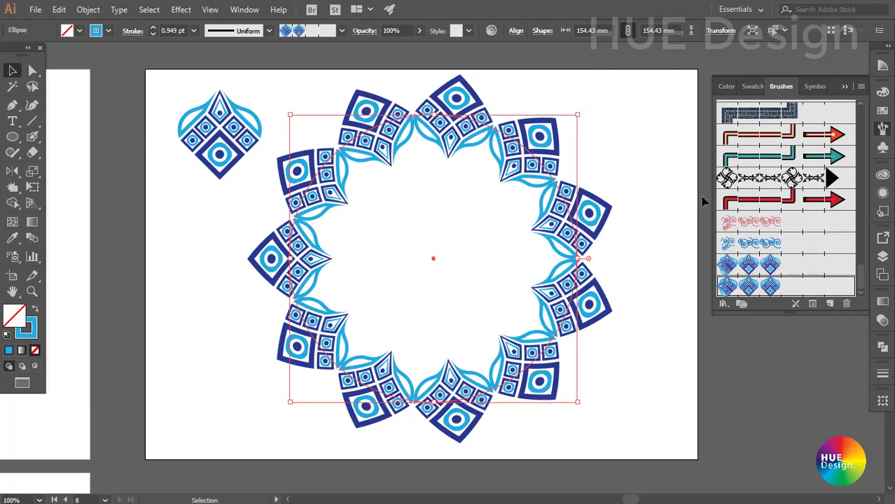
{"action": "left_click", "coordinate": [814, 303]}
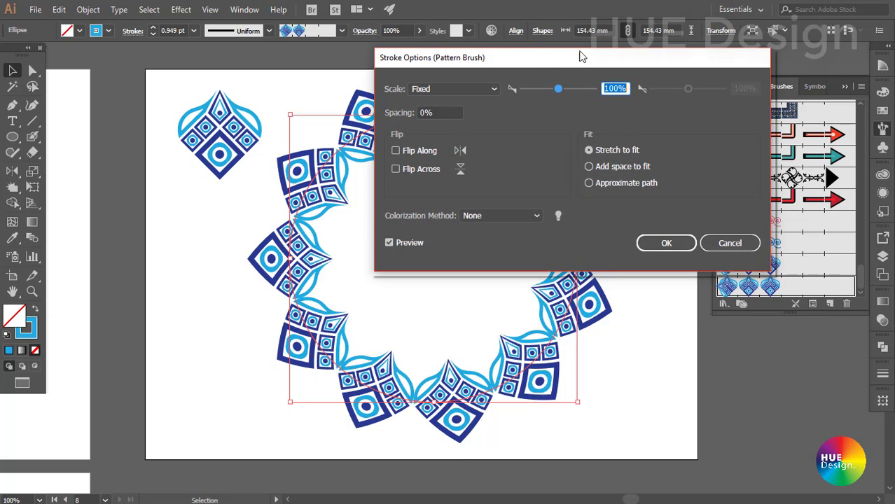
{"action": "left_click_drag", "start_coordinate": [580, 56], "coordinate": [695, 55]}
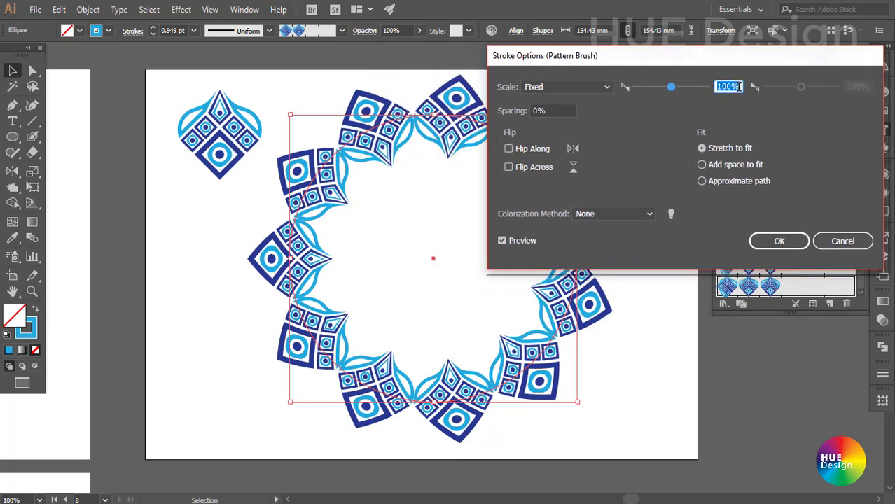
{"action": "mouse_move", "coordinate": [671, 87]}
{"action": "left_mouse_down"}
{"action": "mouse_move", "coordinate": [660, 86]}
{"action": "mouse_move", "coordinate": [594, 182]}
{"action": "left_mouse_up"}
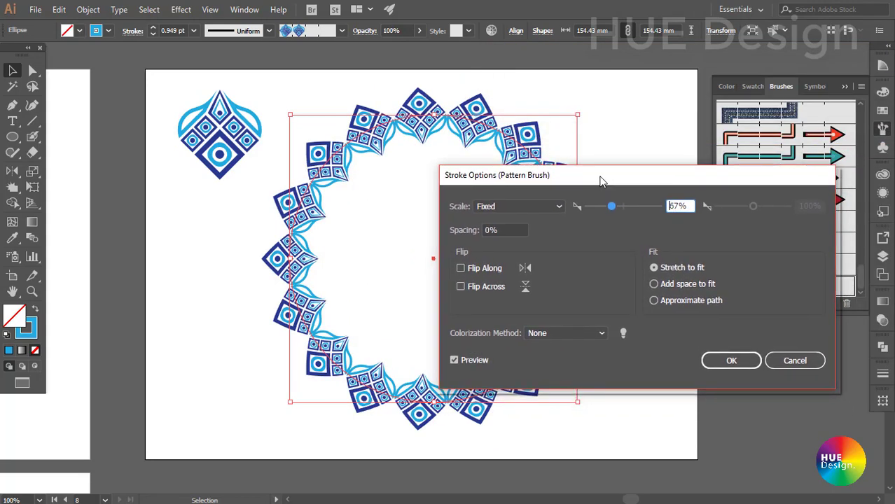
{"action": "left_click_drag", "start_coordinate": [618, 210], "coordinate": [621, 210]}
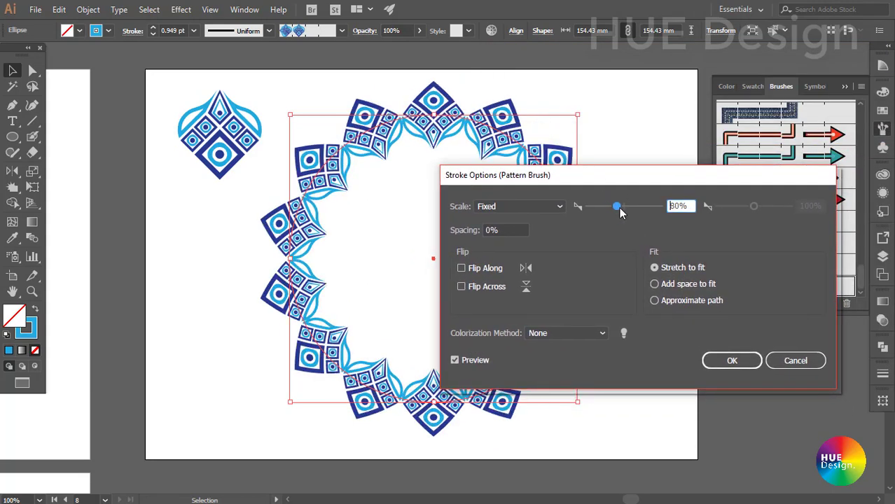
{"action": "mouse_move", "coordinate": [645, 178]}
{"action": "left_mouse_down"}
{"action": "mouse_move", "coordinate": [725, 164]}
{"action": "mouse_move", "coordinate": [724, 183]}
{"action": "left_mouse_up"}
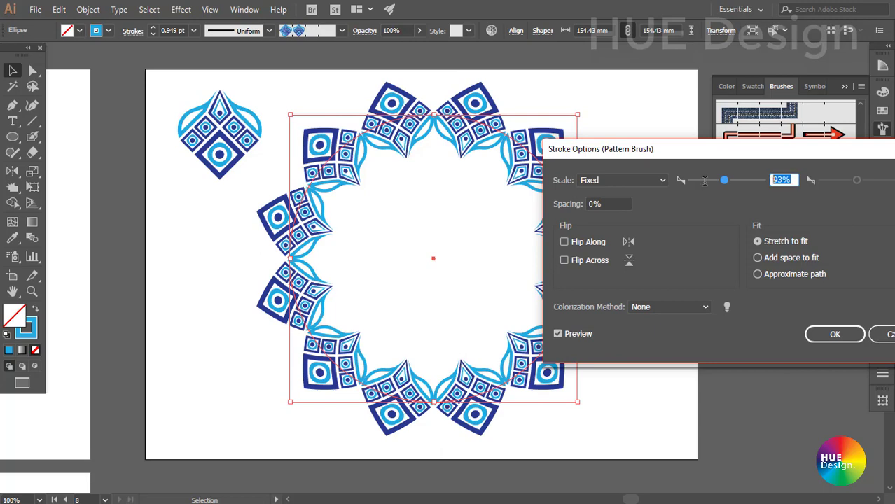
{"action": "type", "text": "100"}
{"action": "left_click", "coordinate": [608, 205]}
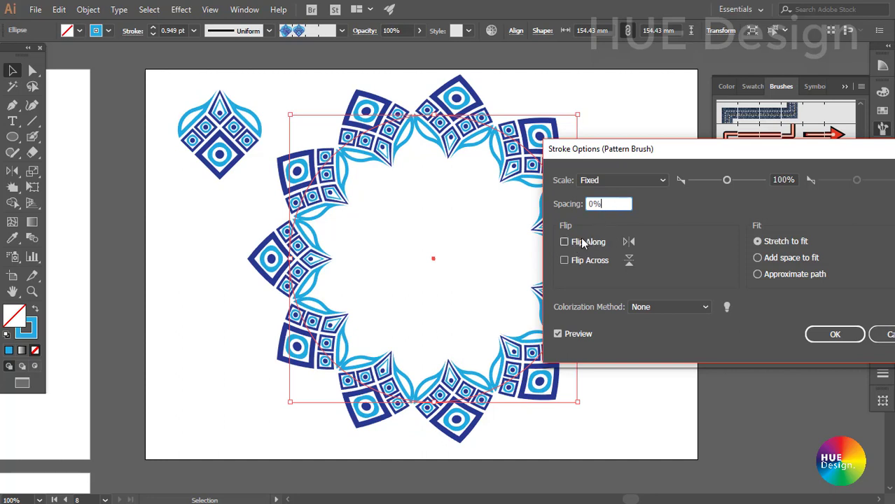
{"action": "left_click", "coordinate": [564, 260]}
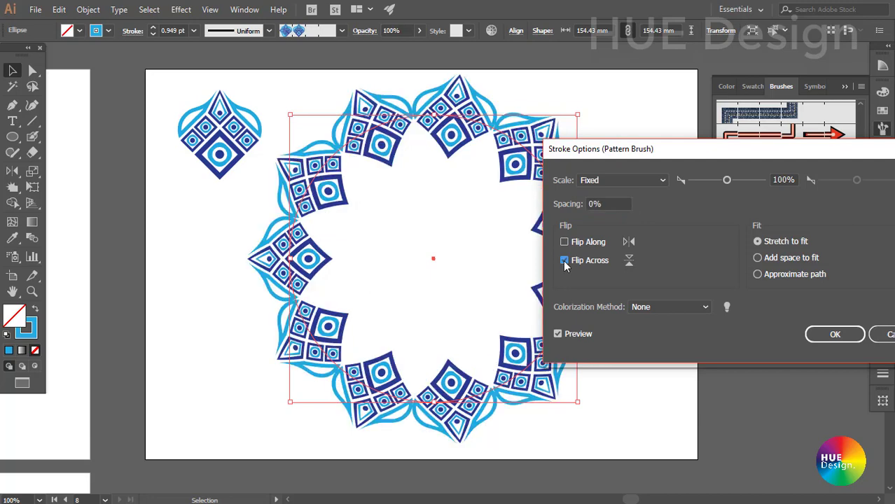
{"action": "left_click", "coordinate": [564, 260]}
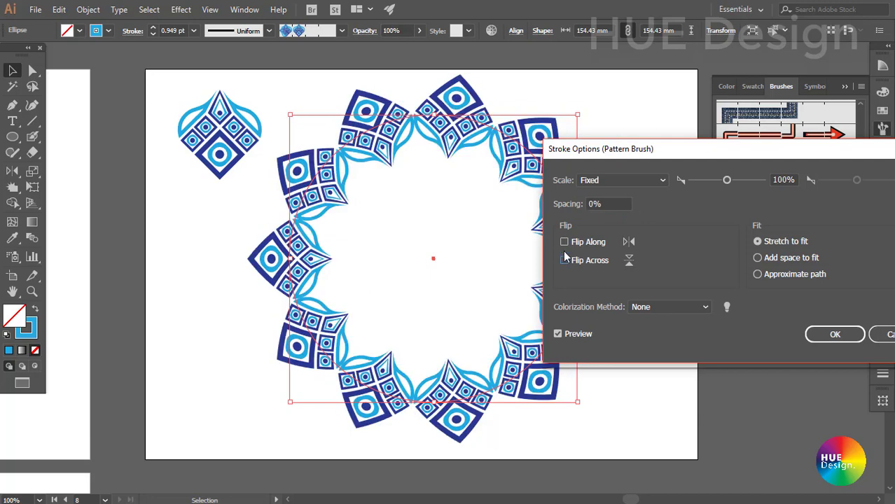
{"action": "left_click", "coordinate": [564, 243]}
{"action": "left_click", "coordinate": [565, 244]}
{"action": "left_click", "coordinate": [564, 260]}
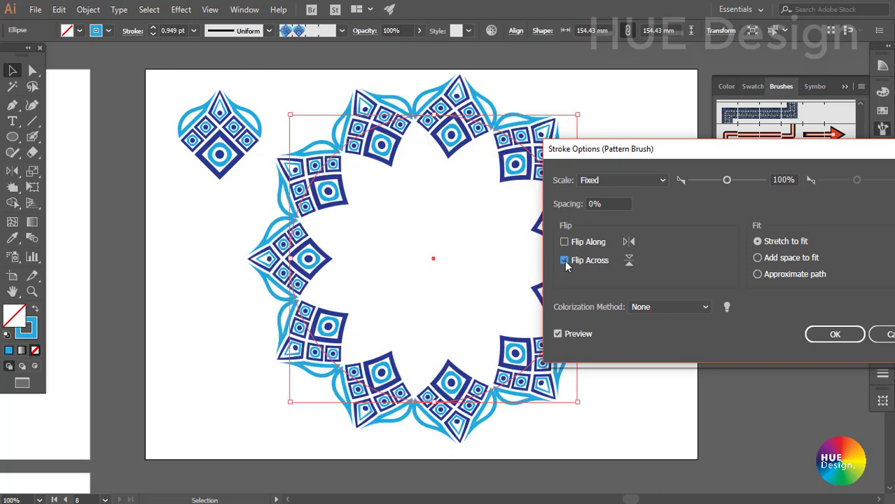
{"action": "mouse_move", "coordinate": [651, 153]}
{"action": "left_mouse_down"}
{"action": "mouse_move", "coordinate": [534, 171]}
{"action": "mouse_move", "coordinate": [527, 161]}
{"action": "left_mouse_up"}
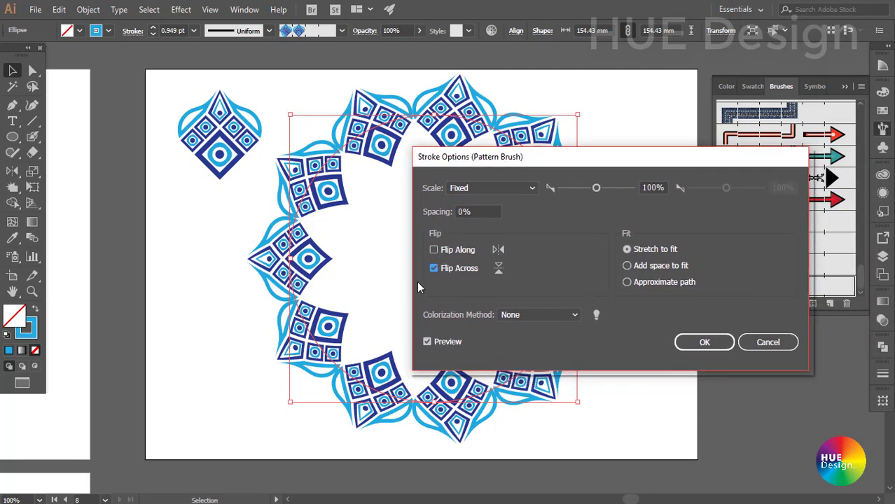
{"action": "left_click", "coordinate": [434, 269]}
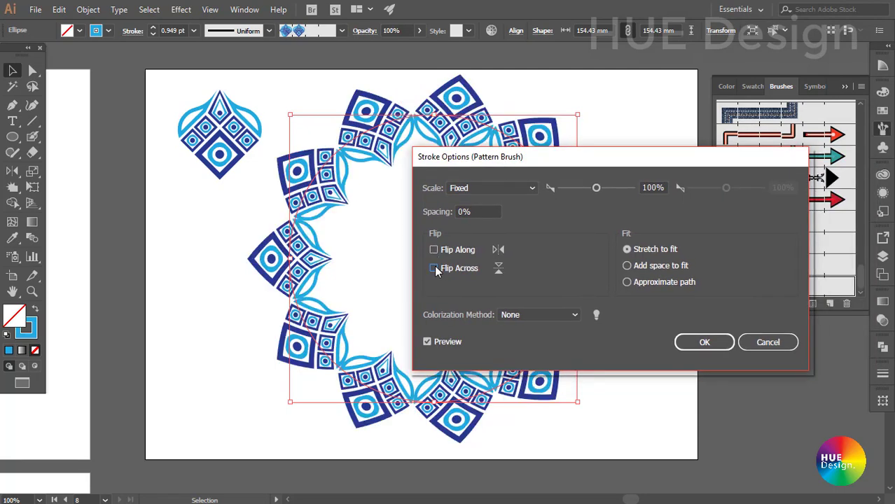
{"action": "left_click", "coordinate": [706, 343]}
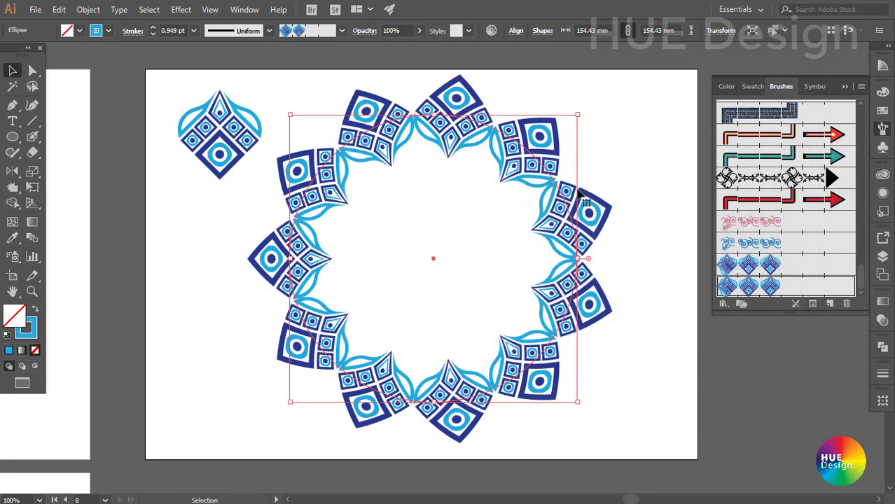
- Paste a copy of the ring in place and scale it down to about 108.79 mm around its centre
{"action": "key", "text": "ctrl"}
{"action": "key", "text": "ctrl"}
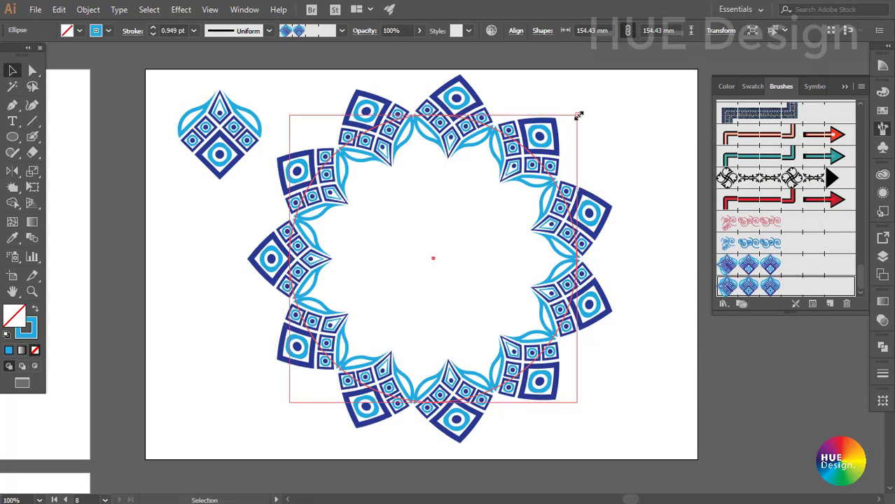
{"action": "left_click_drag", "start_coordinate": [576, 115], "coordinate": [553, 135]}
{"action": "left_click_drag", "start_coordinate": [545, 138], "coordinate": [536, 157]}
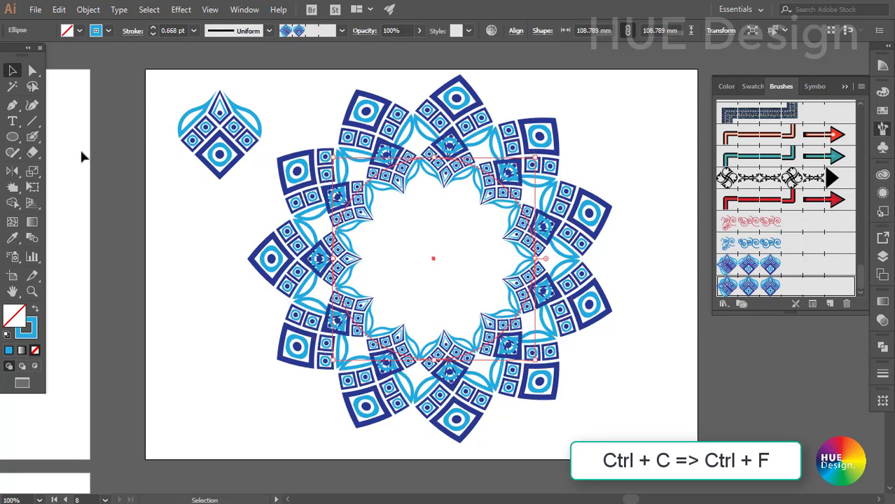
{"action": "left_click", "coordinate": [13, 173]}
- Rotate the inner ring by 16.5° using the Rotate dialog
{"action": "left_click", "coordinate": [56, 171]}
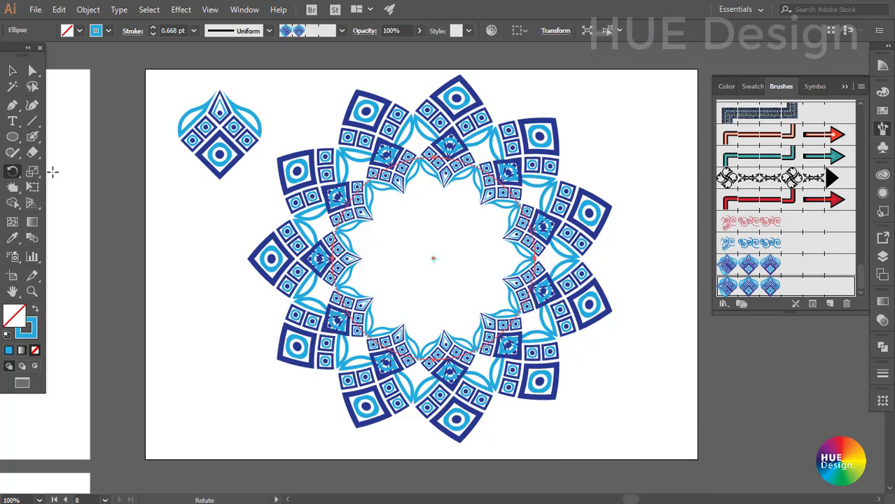
{"action": "double_click", "coordinate": [13, 172]}
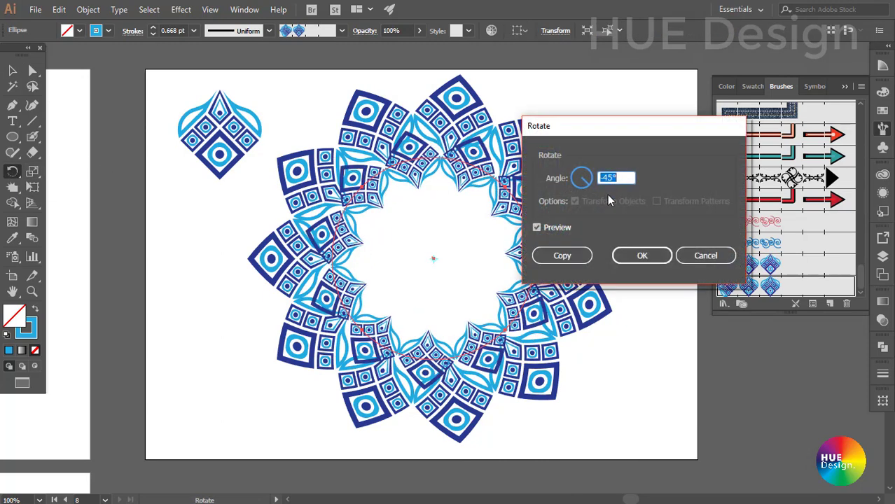
{"action": "type", "text": "15"}
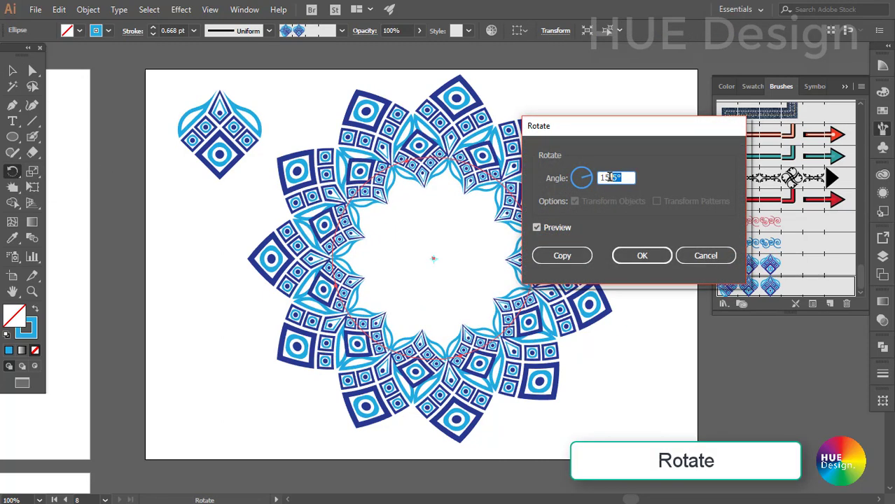
{"action": "left_click", "coordinate": [606, 177]}
{"action": "type", "text": "6"}
{"action": "left_click", "coordinate": [564, 228]}
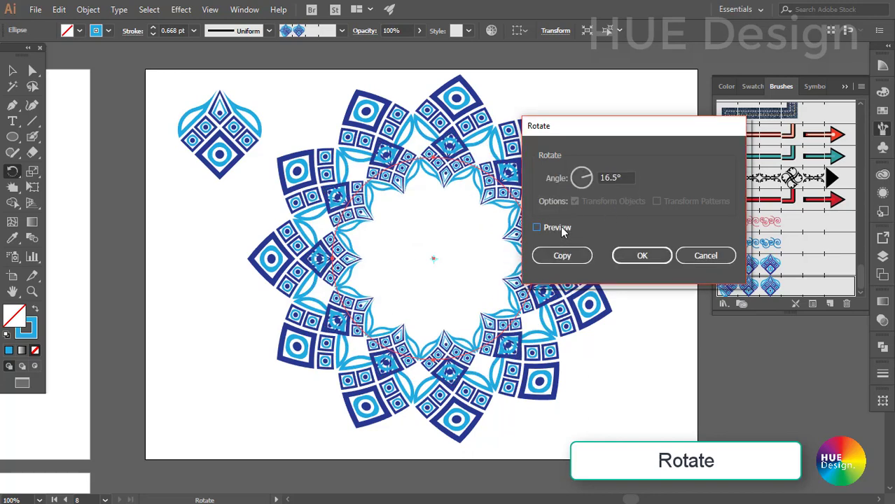
{"action": "left_click", "coordinate": [625, 258]}
{"action": "key", "text": "v"}
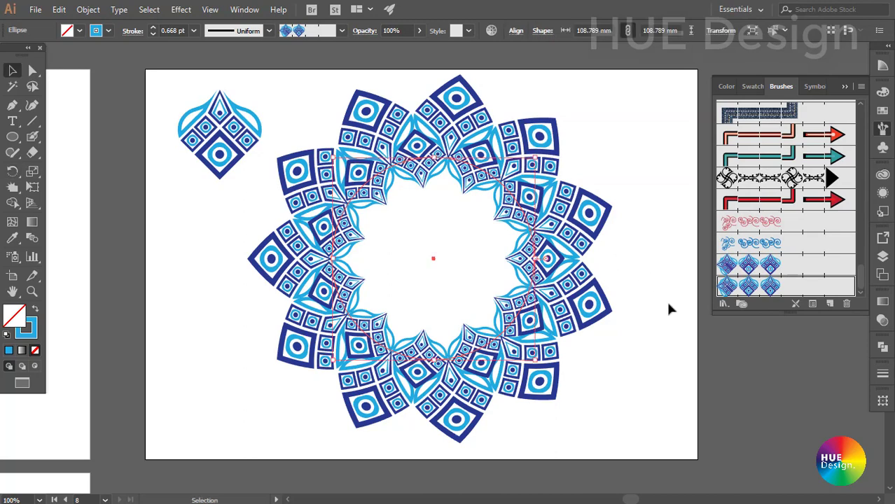
- Undo the inner ring's 16.5° rotation
{"action": "left_click", "coordinate": [669, 308]}
{"action": "left_click_drag", "start_coordinate": [634, 361], "coordinate": [429, 189]}
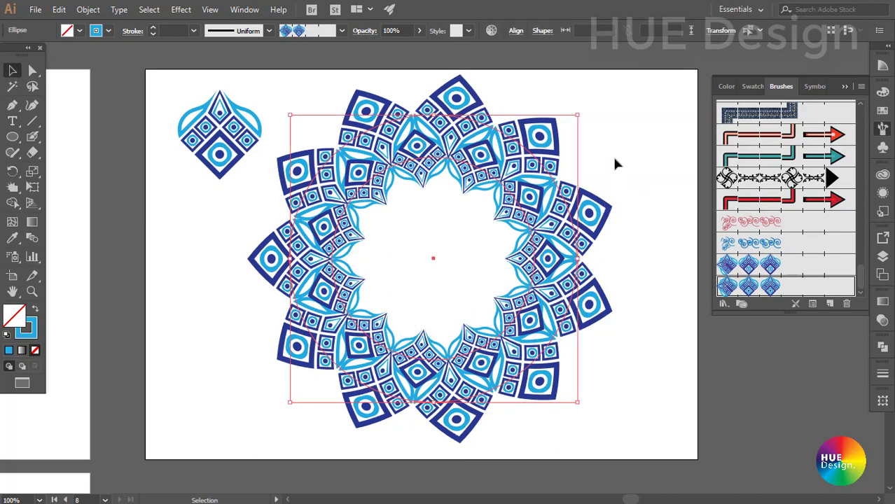
{"action": "key", "text": "a"}
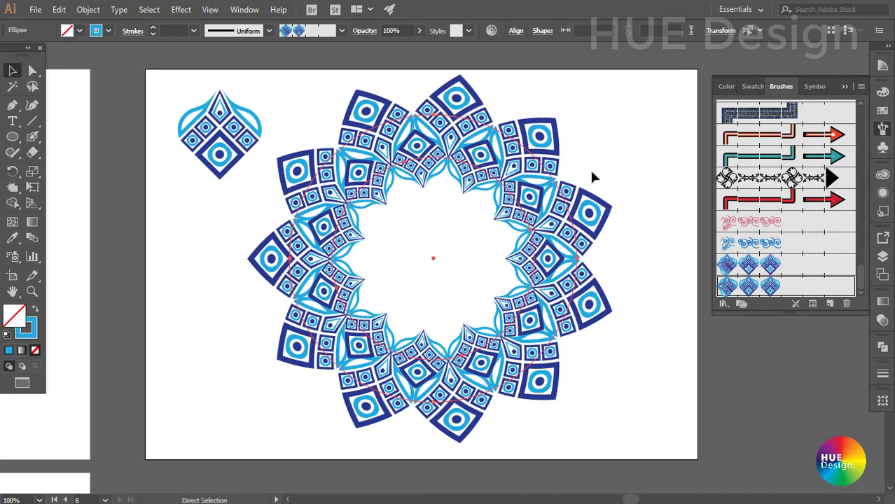
{"action": "key", "text": "v"}
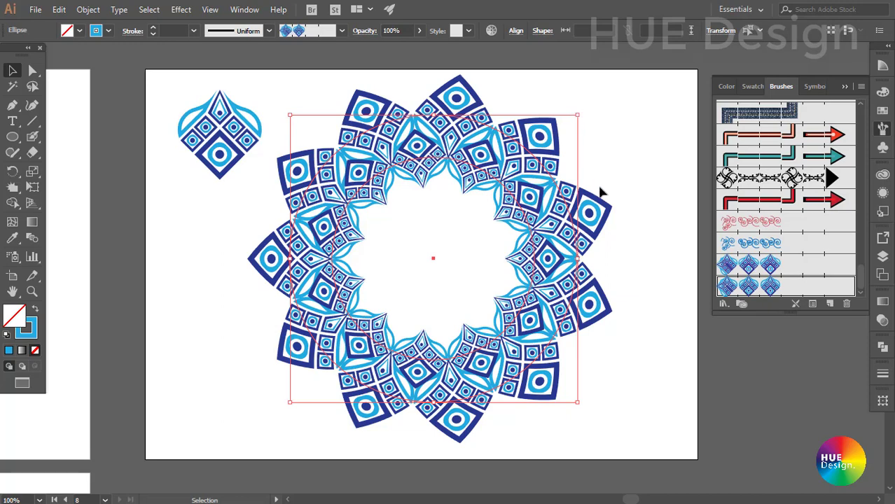
{"action": "key", "text": "a"}
{"action": "key", "text": "ctrl+z"}
{"action": "key", "text": "v"}
- Delete the inner ring, leaving only the 154.43 mm ring selected
{"action": "left_click", "coordinate": [620, 204]}
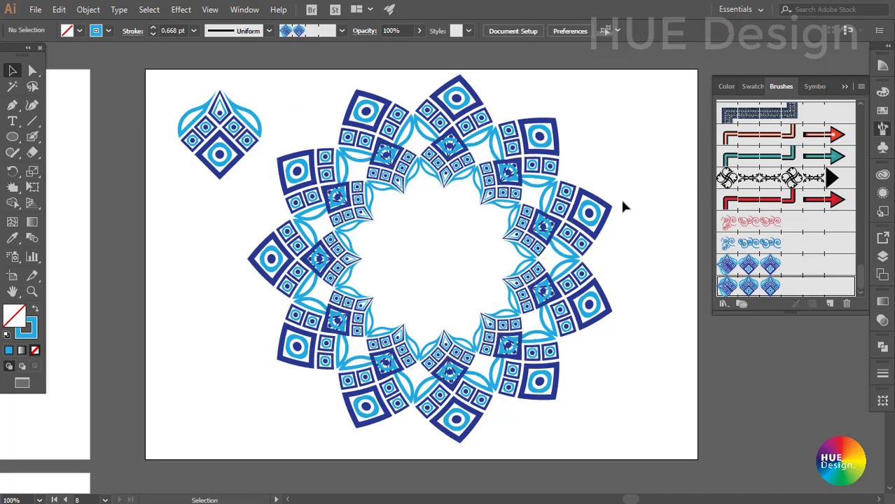
{"action": "left_click", "coordinate": [526, 235]}
{"action": "key", "text": "Delete"}
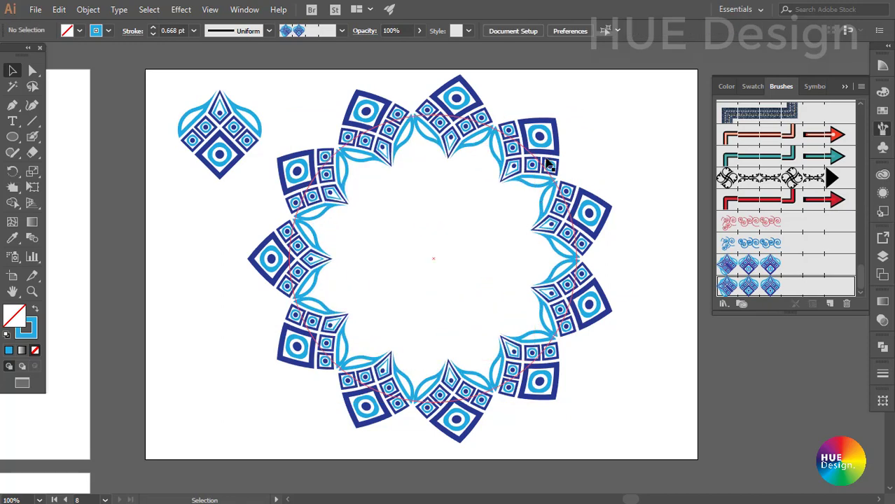
{"action": "left_click", "coordinate": [549, 165]}
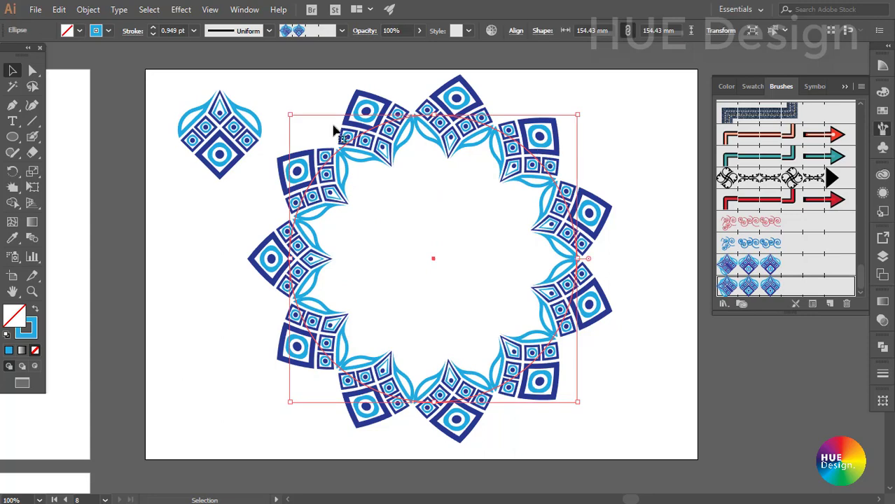
- Make a Transform Each copy of the ring scaled to 70%/70% and rotated 16.5°
{"action": "left_click", "coordinate": [86, 9]}
{"action": "mouse_move", "coordinate": [146, 9]}
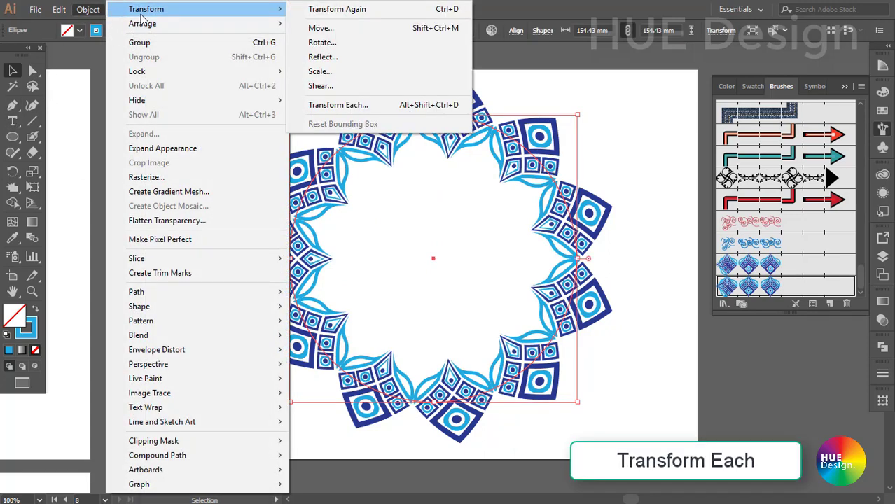
{"action": "left_click", "coordinate": [337, 105]}
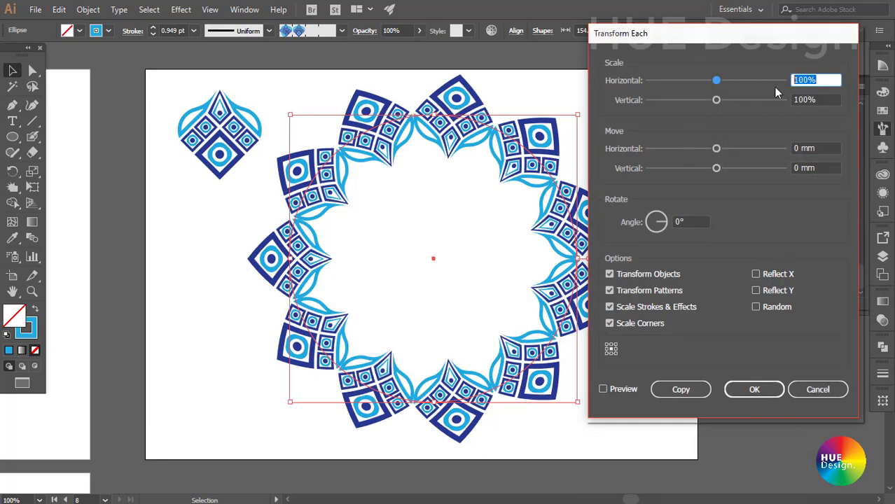
{"action": "left_click", "coordinate": [604, 389]}
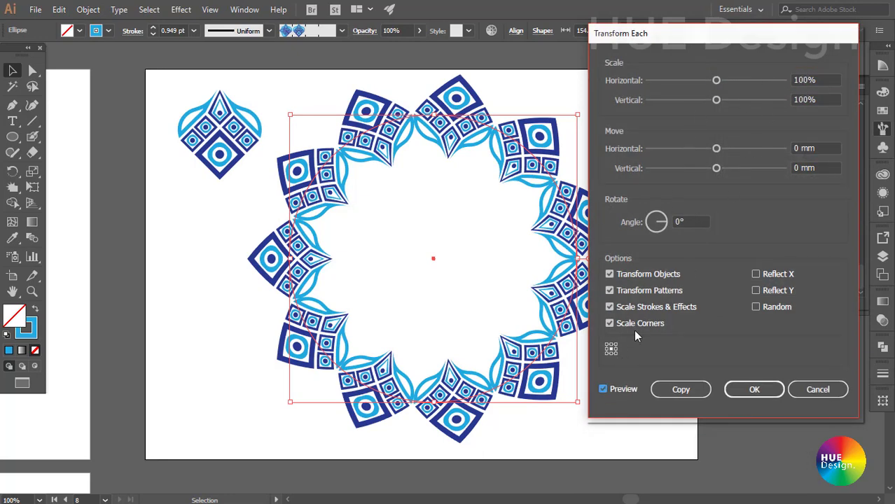
{"action": "left_click", "coordinate": [716, 80]}
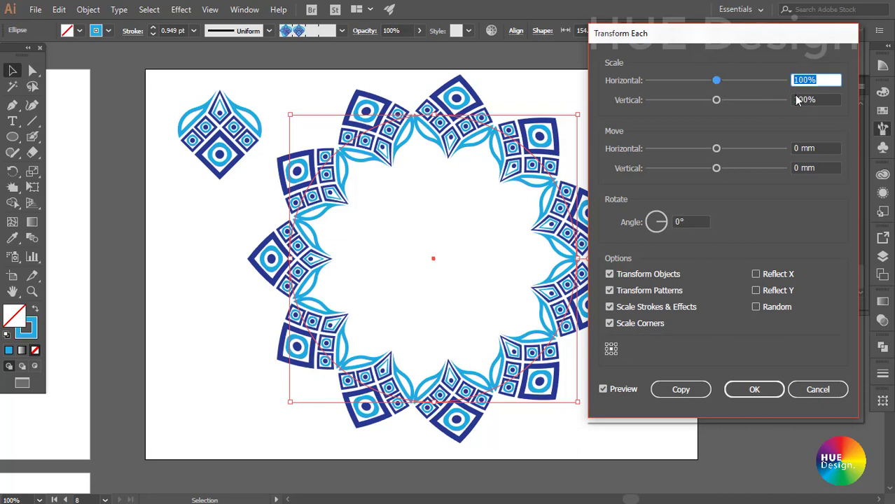
{"action": "type", "text": "70"}
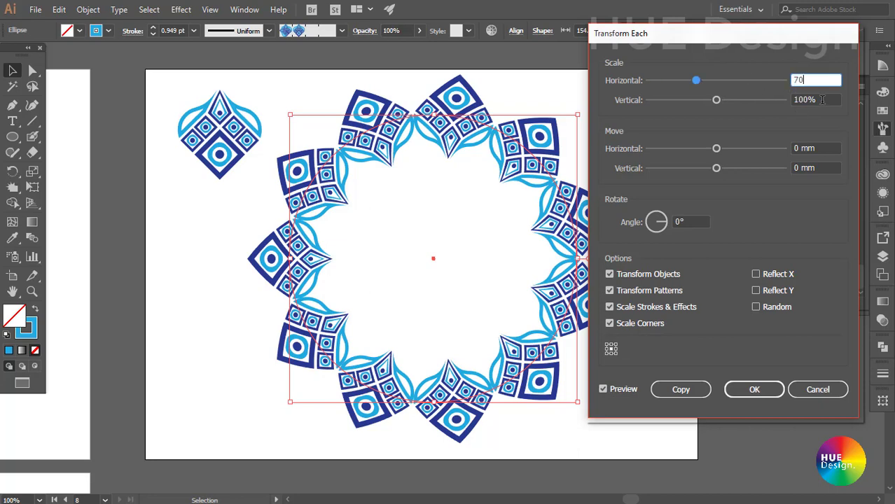
{"action": "type", "text": "%"}
{"action": "key", "text": "BackSpace"}
{"action": "key", "text": "ctrl+a"}
{"action": "type", "text": "70"}
{"action": "key", "text": "Tab"}
{"action": "type", "text": "70"}
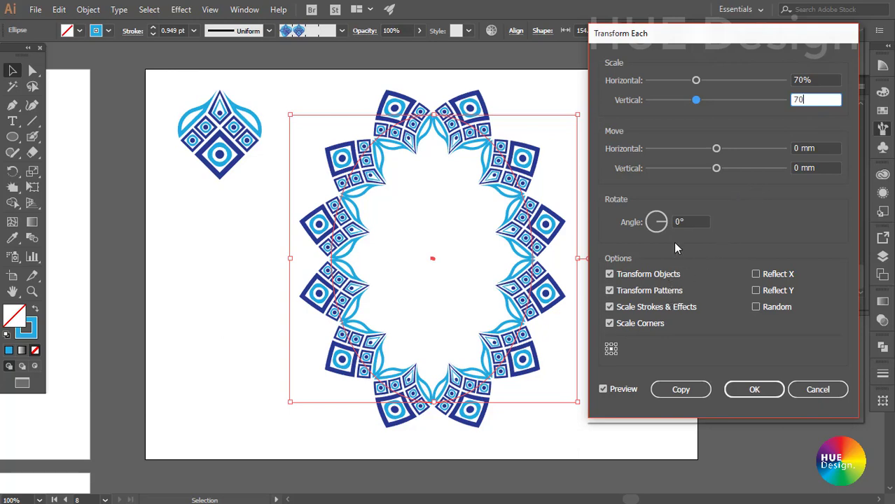
{"action": "left_click", "coordinate": [686, 219]}
{"action": "type", "text": "1"}
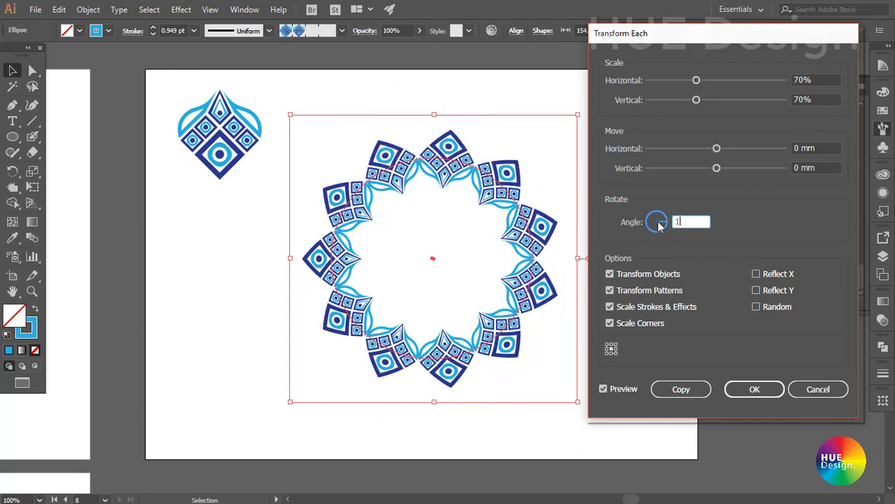
{"action": "type", "text": "5"}
{"action": "type", "text": "5"}
{"action": "key", "text": "Tab"}
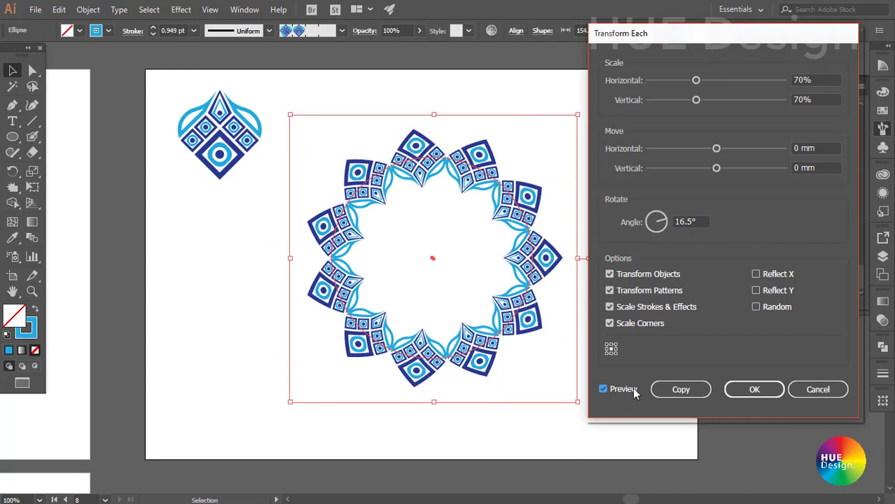
{"action": "left_click", "coordinate": [667, 393]}
- Repeat the 70%, 16.5° transform twice on the newest inner ring with Ctrl+D
{"action": "left_click", "coordinate": [660, 294]}
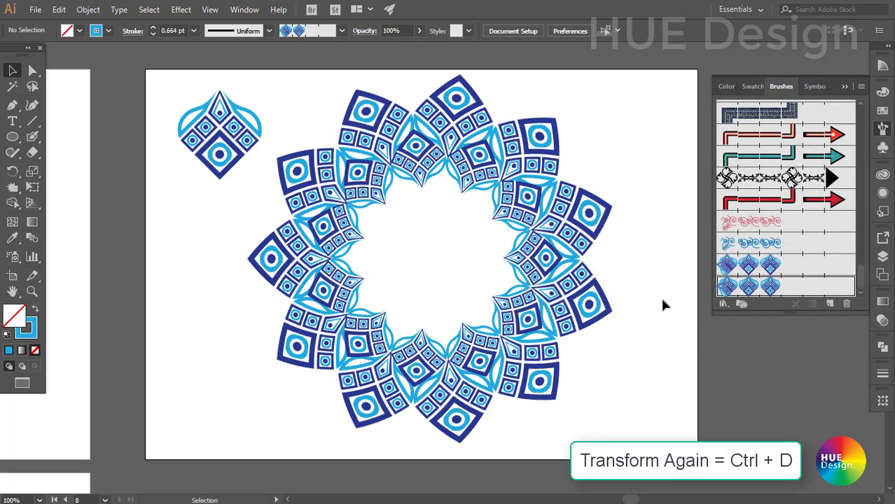
{"action": "left_click", "coordinate": [534, 240]}
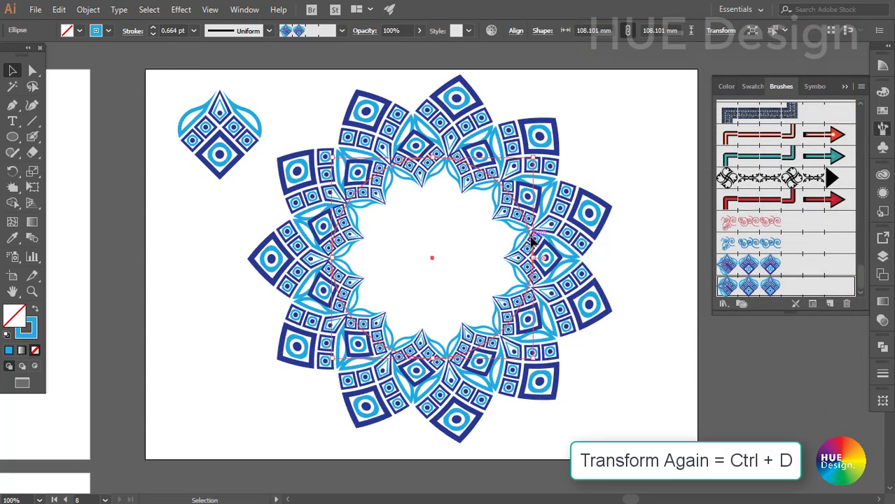
{"action": "key", "text": "ctrl+d"}
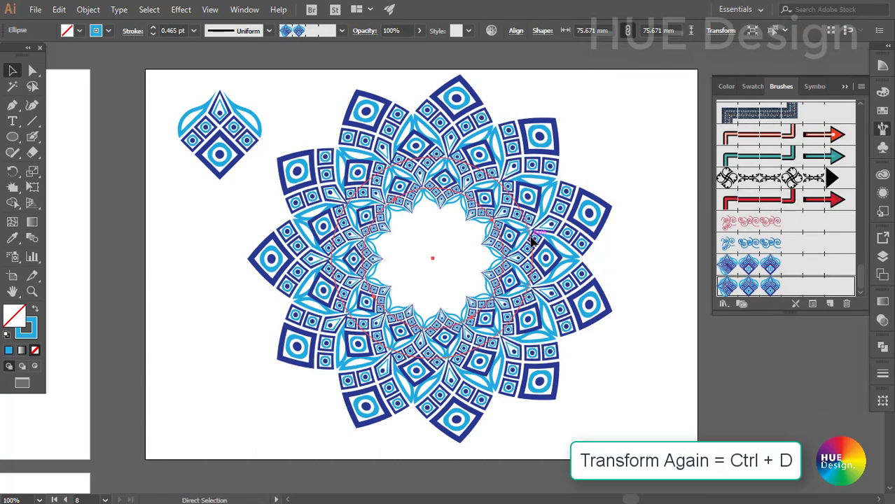
{"action": "key", "text": "ctrl+d"}
{"action": "key", "text": "ctrl+d"}
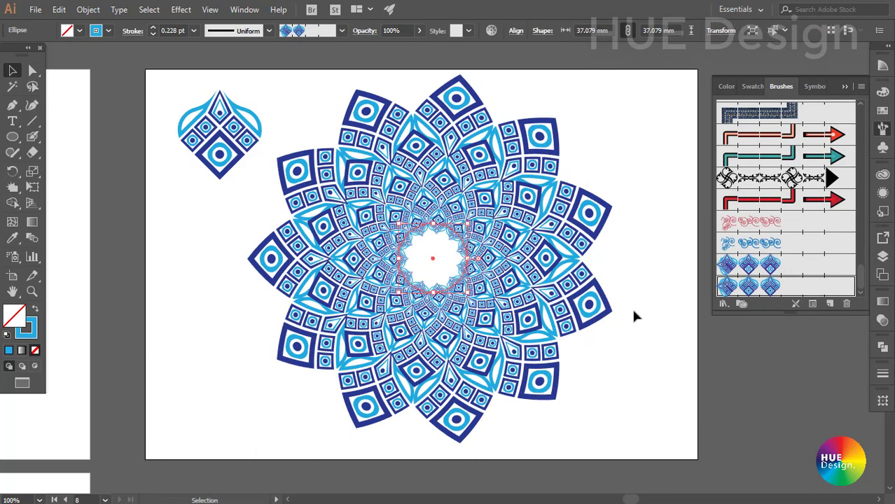
- Pan and zoom to review the dense ring mandala and the left artboard's mandala
{"action": "left_click", "coordinate": [632, 308]}
{"action": "left_click_drag", "start_coordinate": [626, 384], "coordinate": [618, 384]}
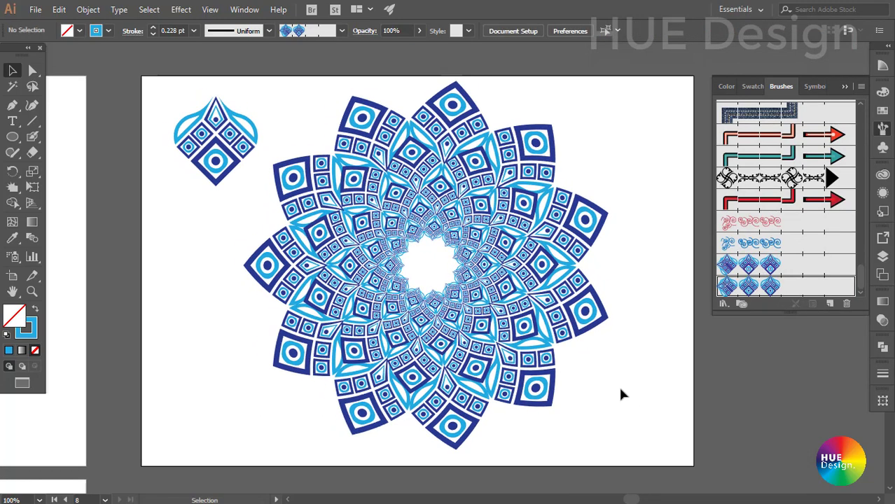
{"action": "key", "text": "ctrl+minus"}
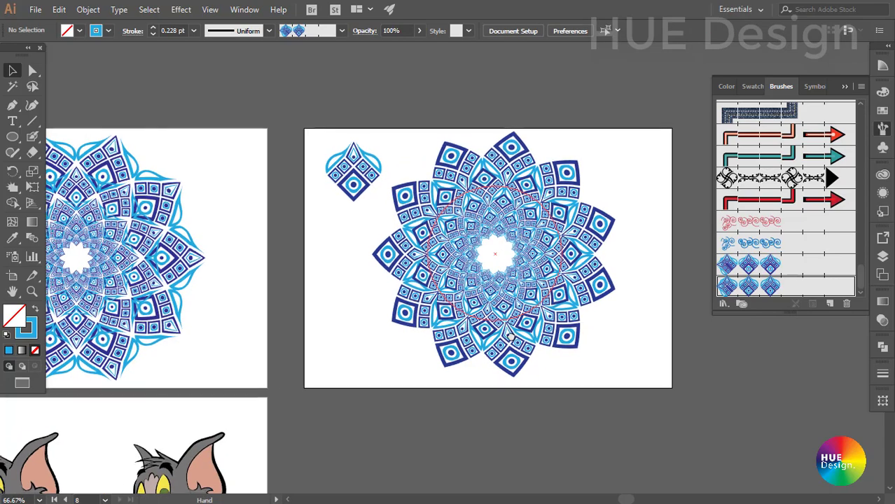
{"action": "left_click_drag", "start_coordinate": [483, 335], "coordinate": [578, 317]}
{"action": "key", "text": "ctrl+plus"}
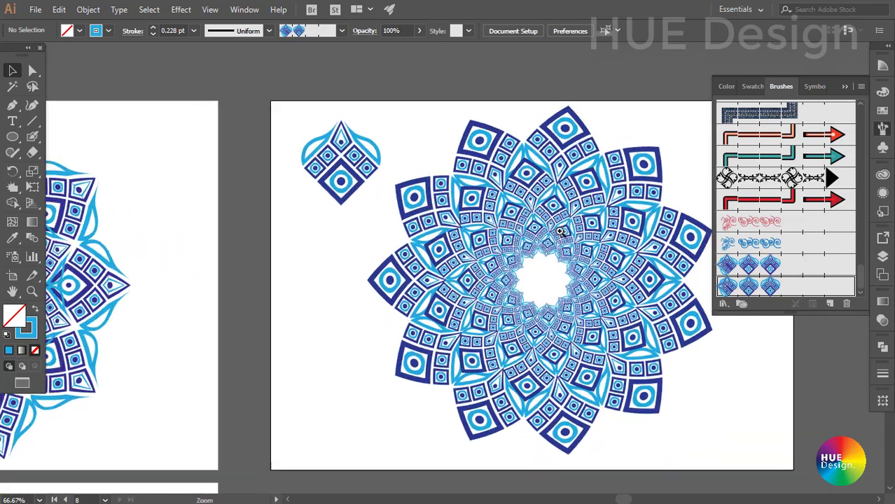
{"action": "left_click_drag", "start_coordinate": [395, 343], "coordinate": [807, 333]}
{"action": "left_click", "coordinate": [487, 365]}
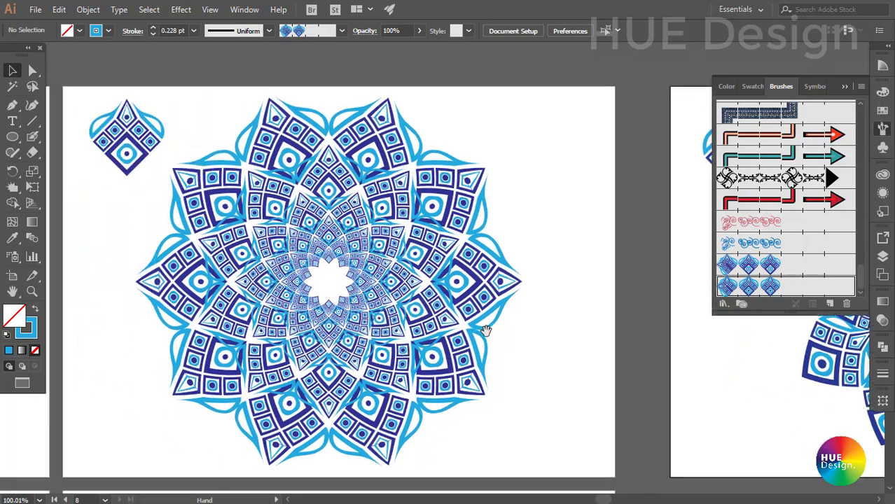
{"action": "left_click_drag", "start_coordinate": [591, 373], "coordinate": [336, 344]}
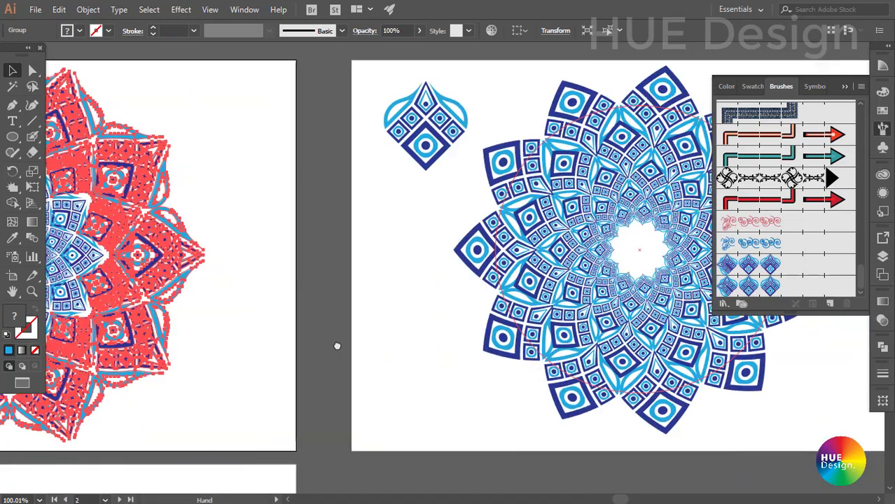
{"action": "left_click_drag", "start_coordinate": [779, 349], "coordinate": [455, 333]}
{"action": "left_click", "coordinate": [455, 333]}
{"action": "mouse_move", "coordinate": [516, 354]}
{"action": "left_mouse_down"}
{"action": "mouse_move", "coordinate": [626, 378]}
{"action": "mouse_move", "coordinate": [604, 396]}
{"action": "left_mouse_up"}
{"action": "left_click", "coordinate": [573, 349]}
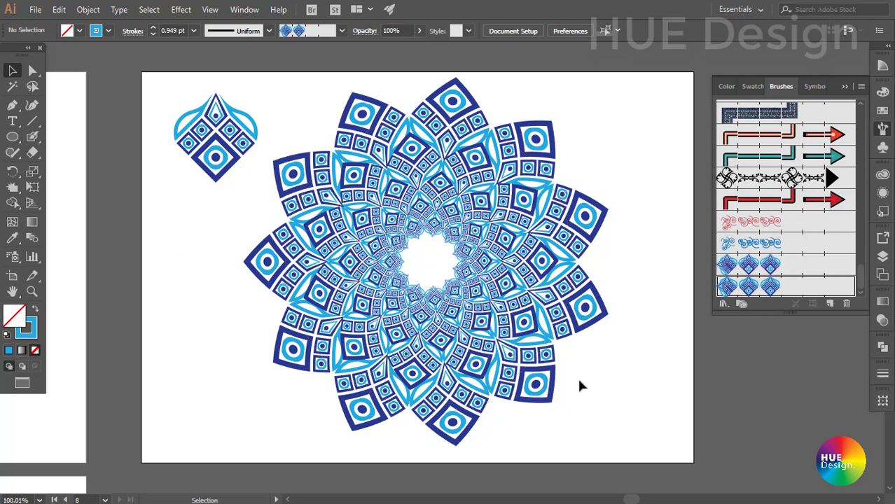
- Select all mandala rings and expand their appearance into plain artwork
{"action": "left_click_drag", "start_coordinate": [569, 368], "coordinate": [579, 377]}
{"action": "left_click_drag", "start_coordinate": [654, 435], "coordinate": [478, 254]}
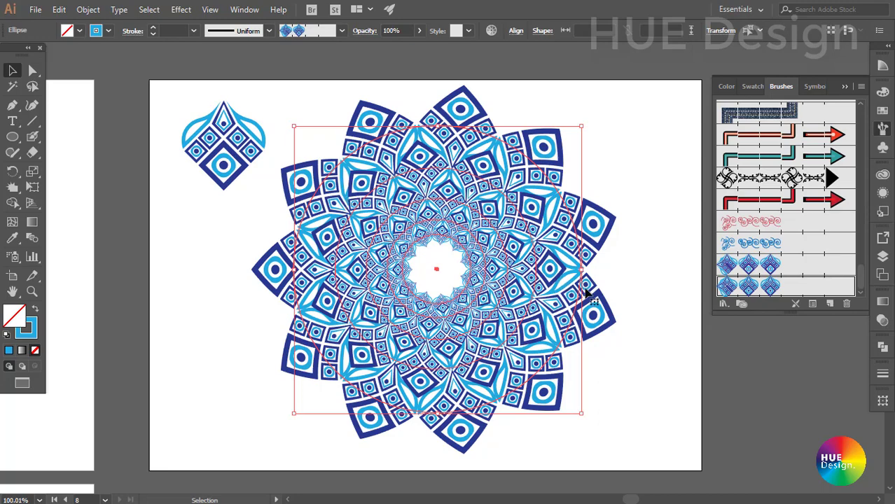
{"action": "key", "text": "v"}
{"action": "mouse_move", "coordinate": [632, 352]}
{"action": "left_mouse_down"}
{"action": "mouse_move", "coordinate": [613, 381]}
{"action": "mouse_move", "coordinate": [424, 235]}
{"action": "left_mouse_up"}
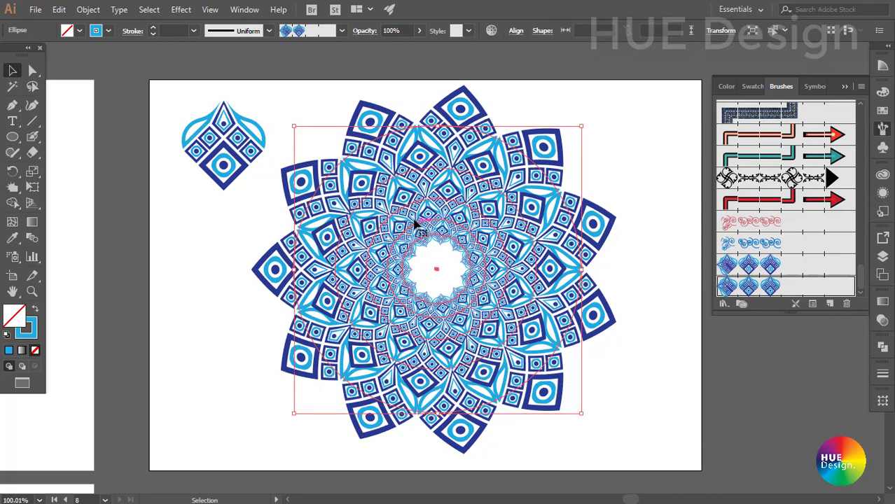
{"action": "left_click", "coordinate": [88, 10]}
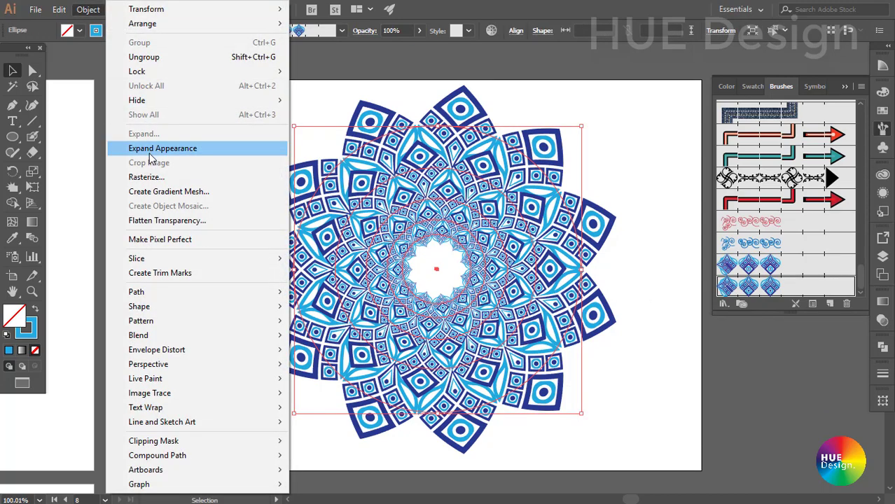
{"action": "left_click", "coordinate": [149, 149]}
- Check the expanded mandala group, deselect it and close the Brushes panel
{"action": "left_click", "coordinate": [617, 244]}
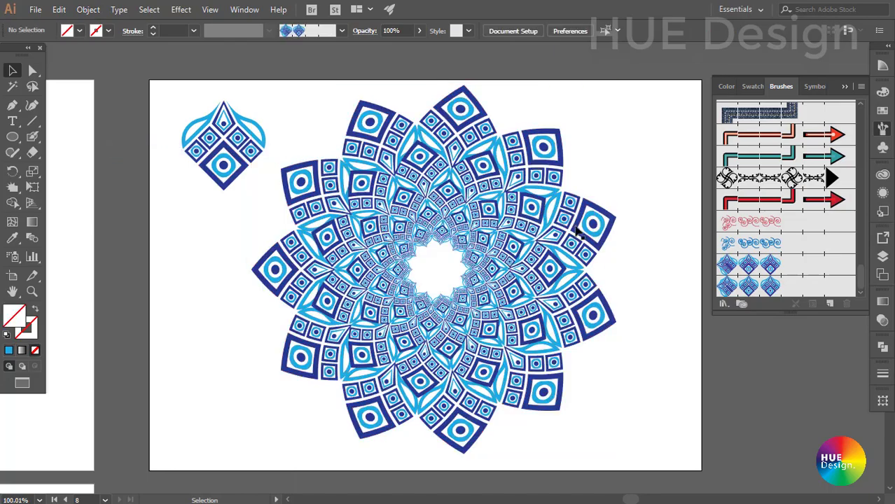
{"action": "left_click", "coordinate": [573, 232]}
{"action": "scroll", "coordinate": [515, 295], "scroll_direction": "up", "scroll_amount": 5}
{"action": "scroll", "coordinate": [551, 344], "scroll_direction": "down", "scroll_amount": 4}
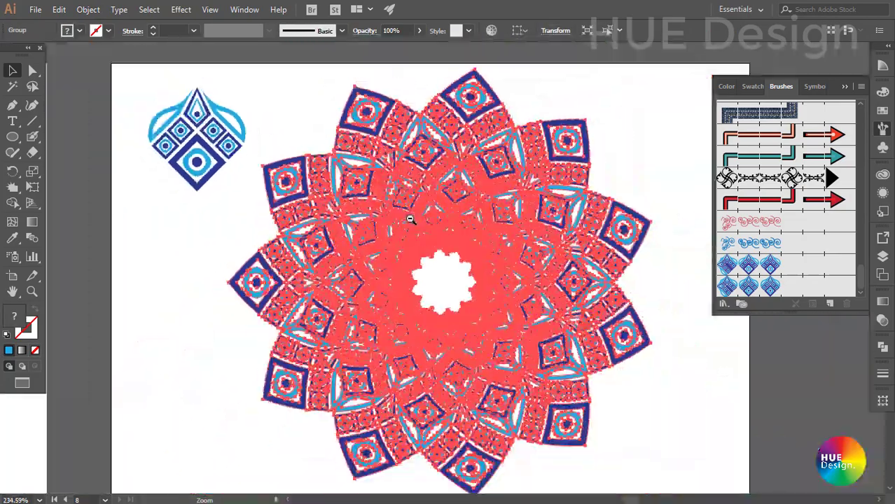
{"action": "left_click", "coordinate": [620, 395]}
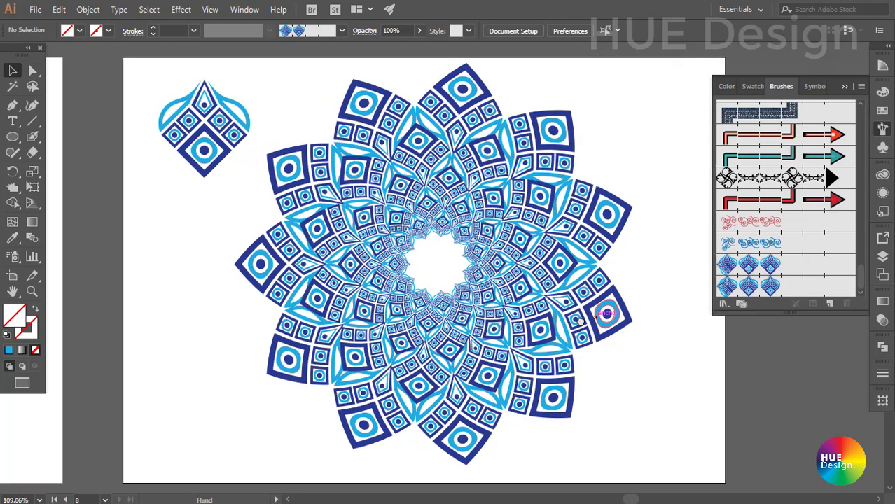
{"action": "left_click", "coordinate": [844, 87]}
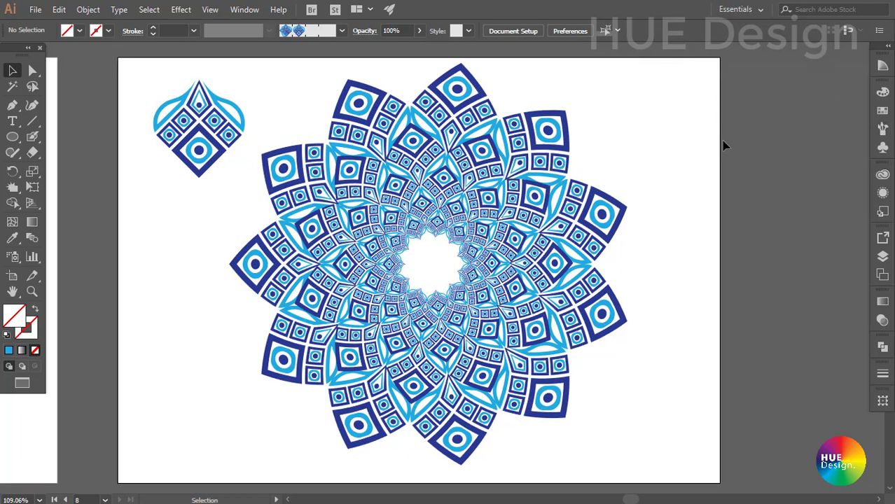
{"action": "left_click_drag", "start_coordinate": [635, 348], "coordinate": [635, 338]}
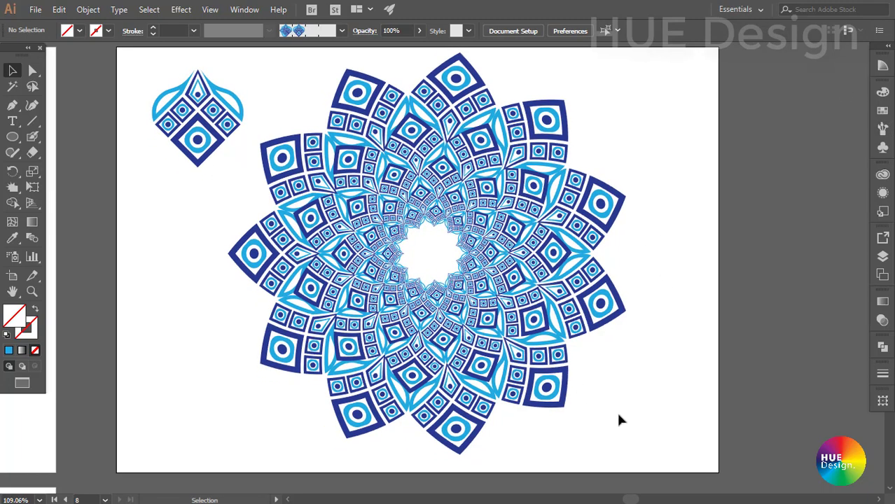